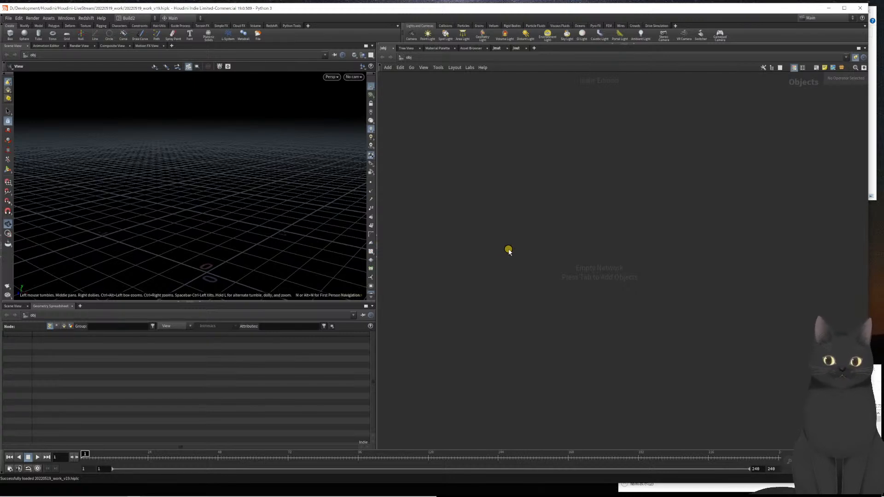
# Add a Geometry object to the scene and go inside its network
pyautogui.press('Tab')
pyautogui.write('GEOM')
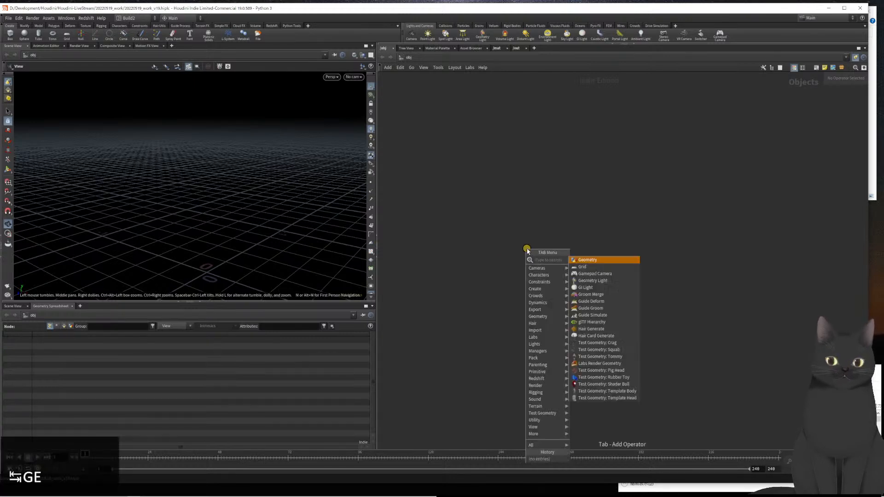
pyautogui.press('Return')
pyautogui.press('Return')
pyautogui.press('Return')
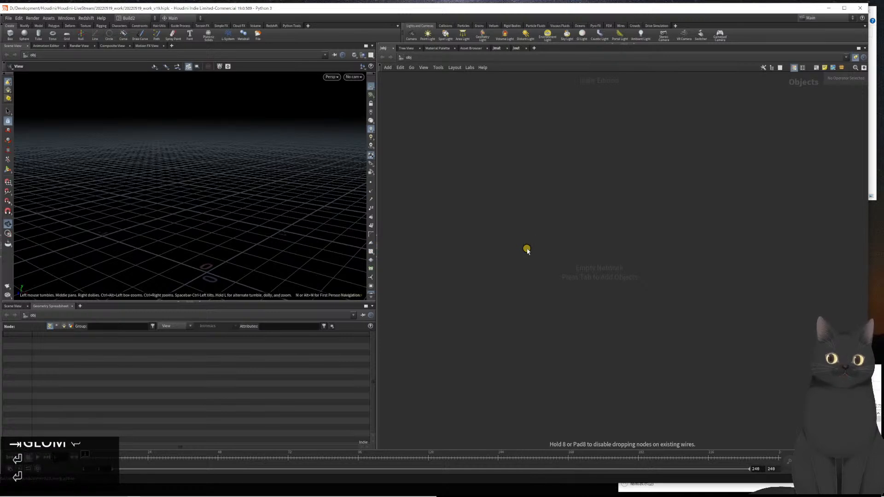
pyautogui.press('Return')
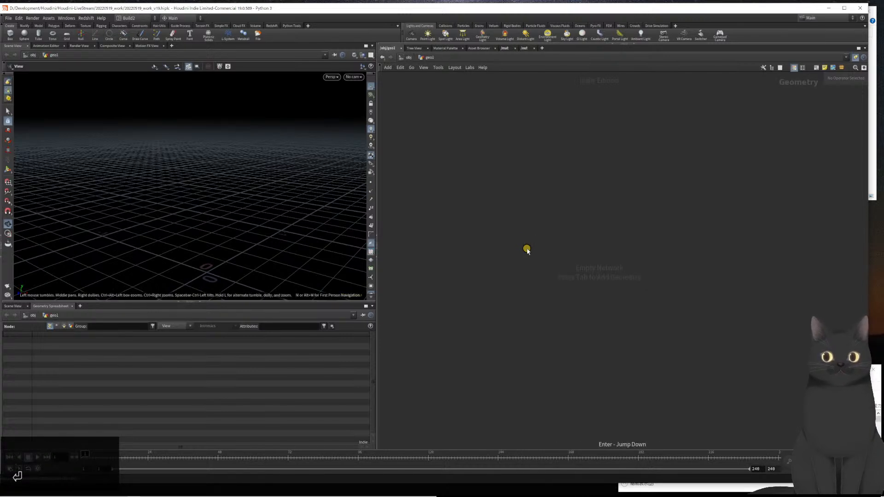
pyautogui.click(527, 249)
pyautogui.press('Tab')
pyautogui.write('GEOM')
pyautogui.press('Return')
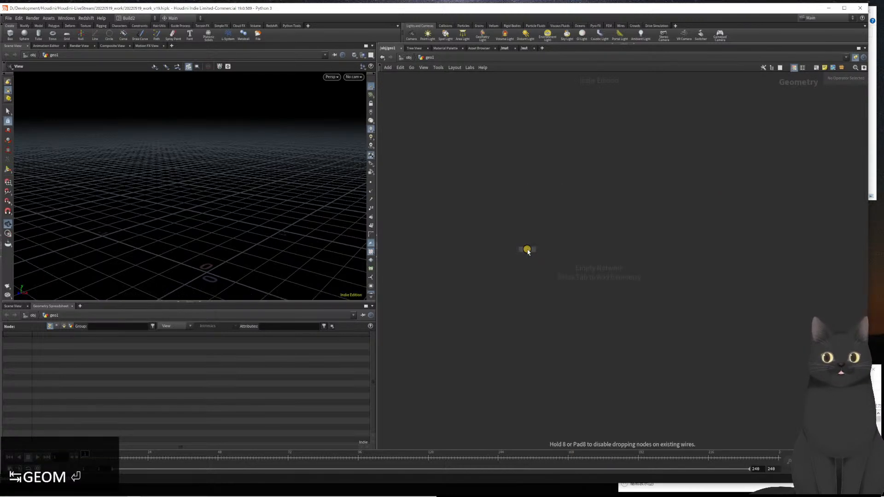
pyautogui.press('Escape')
pyautogui.press('Tab')
pyautogui.write('GEOM')
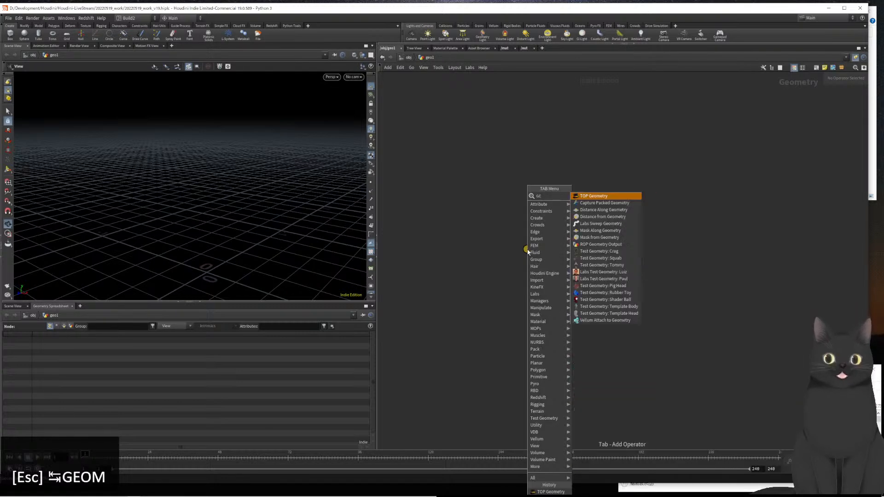
pyautogui.press('BackSpace')
pyautogui.press('BackSpace')
pyautogui.press('BackSpace')
pyautogui.press('BackSpace')
pyautogui.press('BackSpace')
pyautogui.press('BackSpace')
pyautogui.press('BackSpace')
pyautogui.press('BackSpace')
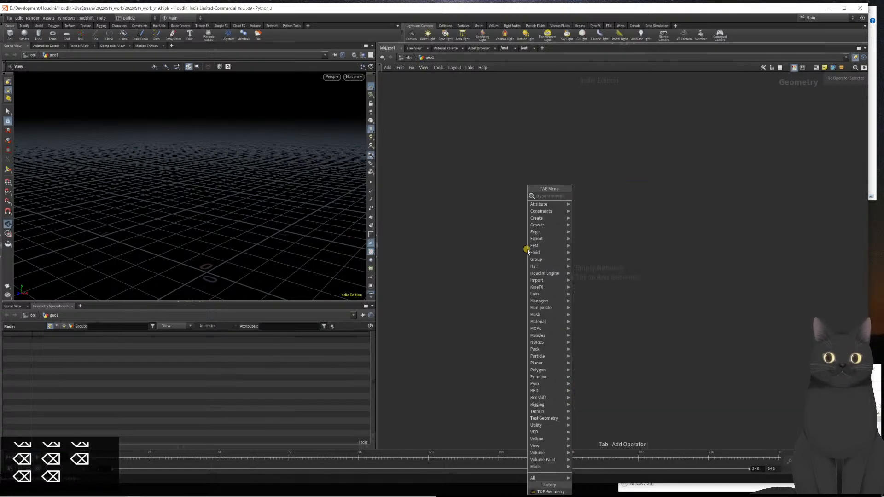
pyautogui.press('Escape')
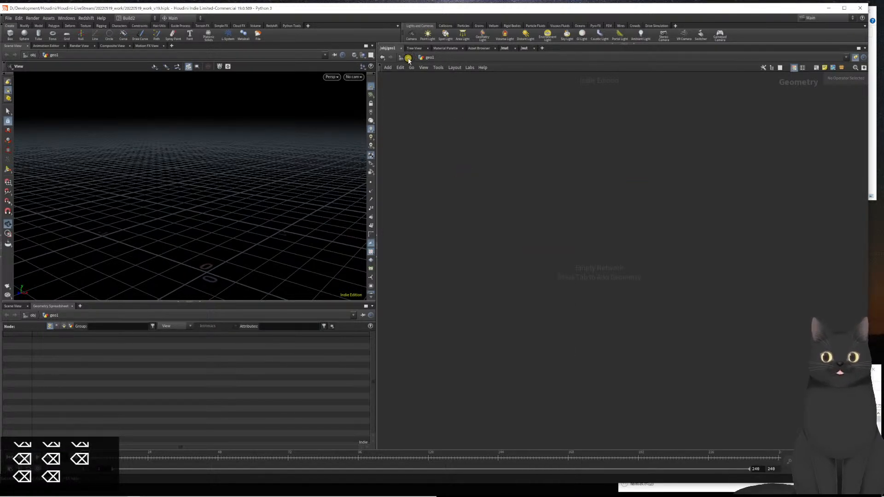
# Go up to the object level, re-enter the Geometry object's network and try the node search with "aaa"
pyautogui.click(408, 57)
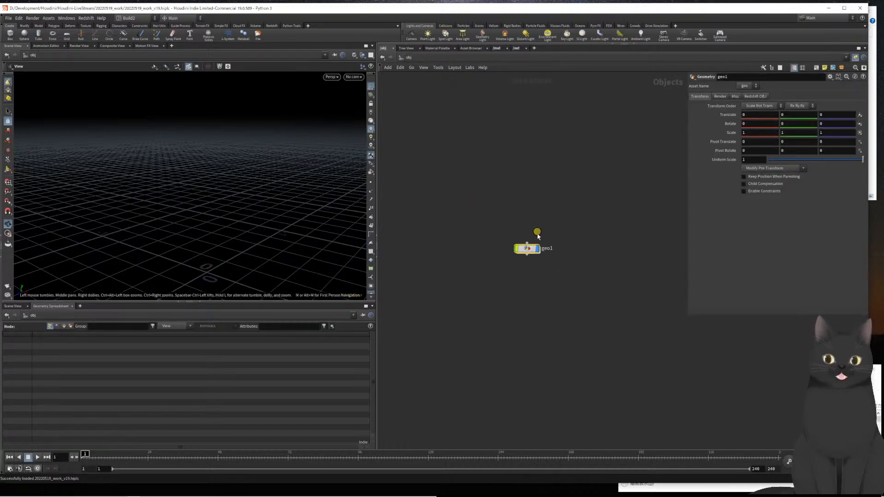
pyautogui.doubleClick(524, 247)
pyautogui.press('Tab')
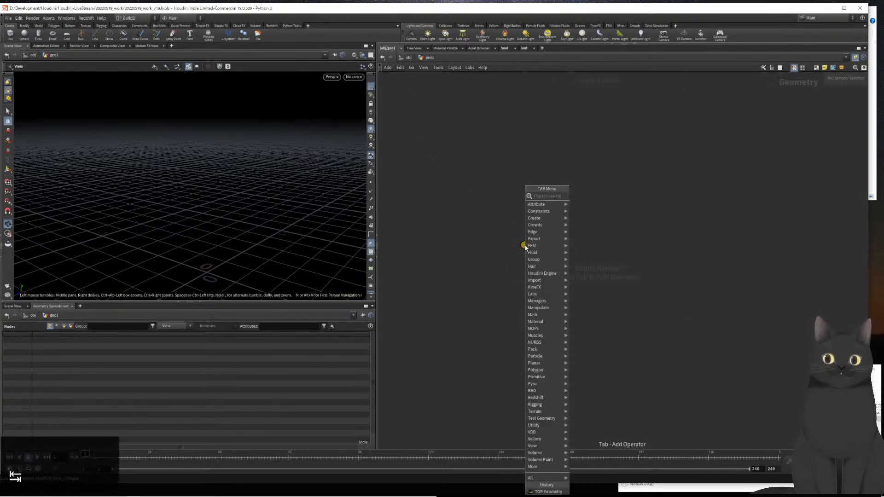
pyautogui.write('aaa')
pyautogui.press('BackSpace')
pyautogui.press('BackSpace')
pyautogui.press('BackSpace')
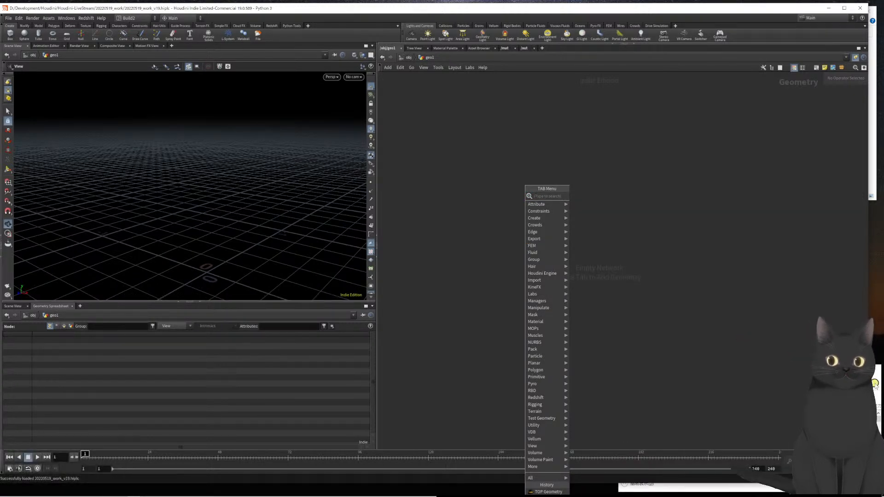
# Check the running processes in Task Manager, return to Houdini and retry the node search with "aa"
pyautogui.click(737, 488)
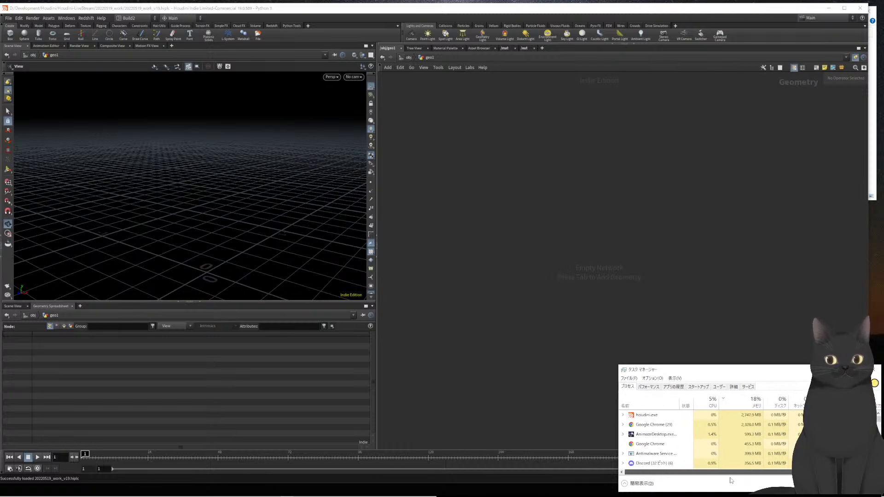
pyautogui.click(617, 307)
pyautogui.press('Tab')
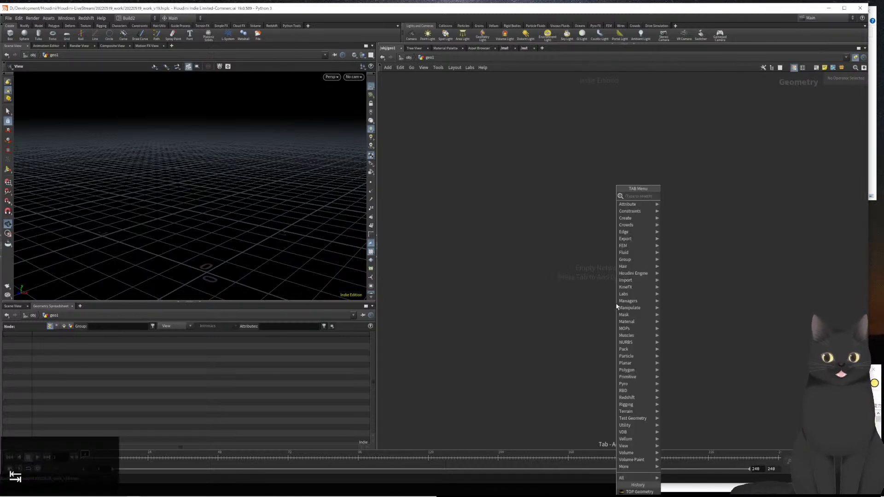
pyautogui.write('aa')
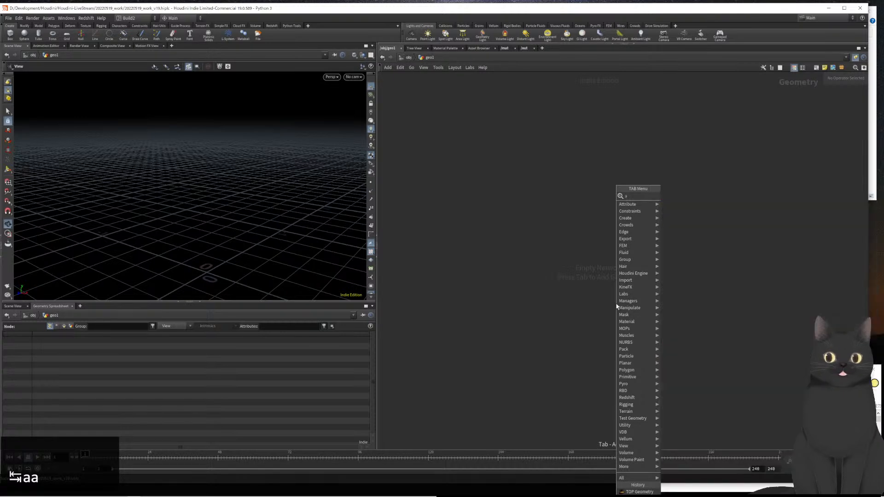
pyautogui.press('BackSpace')
pyautogui.press('BackSpace')
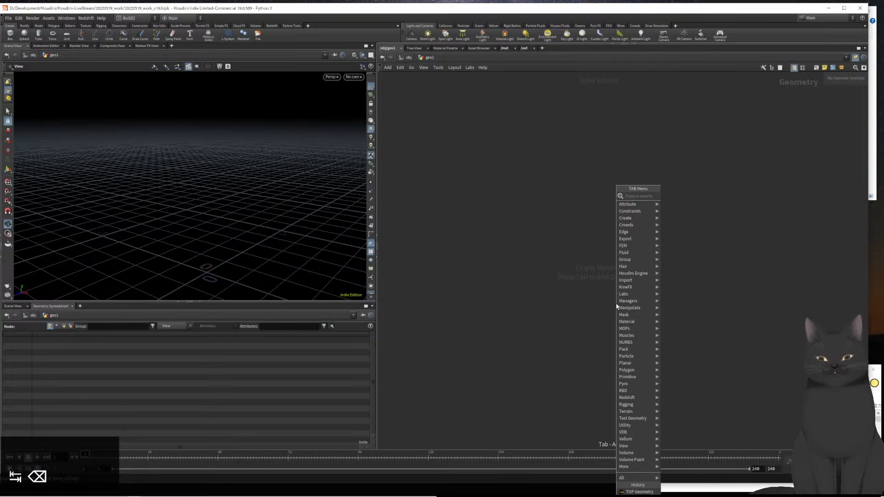
pyautogui.click(554, 300)
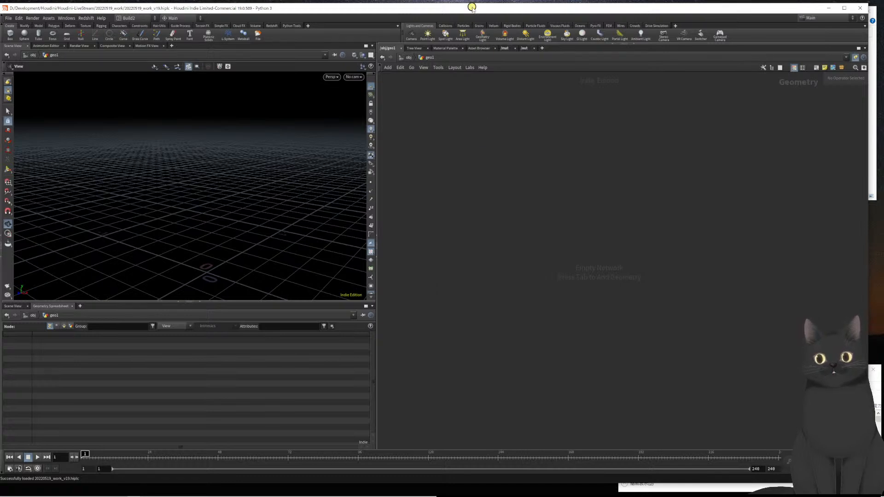
# Switch to Task Manager and check the CPU, memory, disk, network and GPU load of the running processes
pyautogui.moveTo(472, 8); pyautogui.dragTo(472, 8)
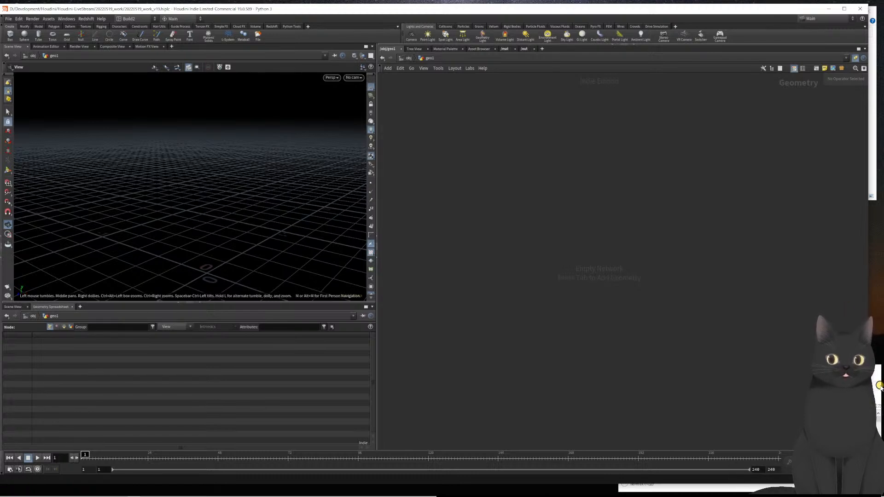
pyautogui.hotkey('ctrl', 'shift', 'Escape')
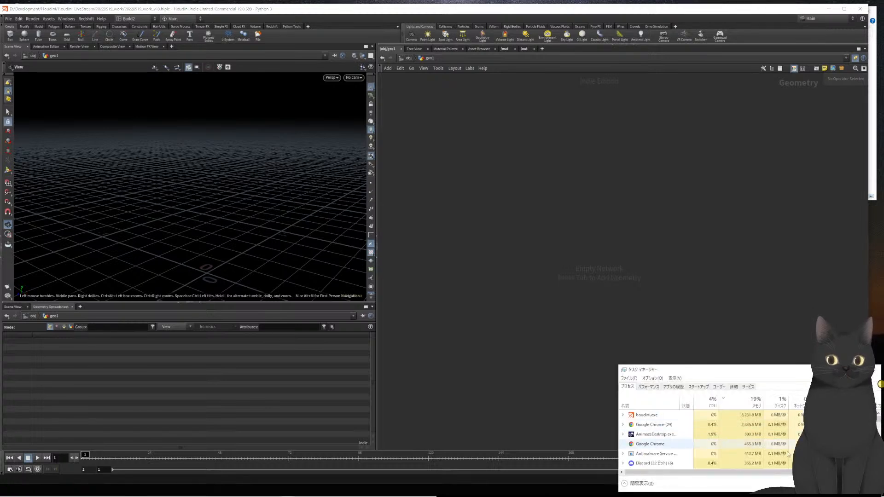
pyautogui.hscroll(5, 880, 384)
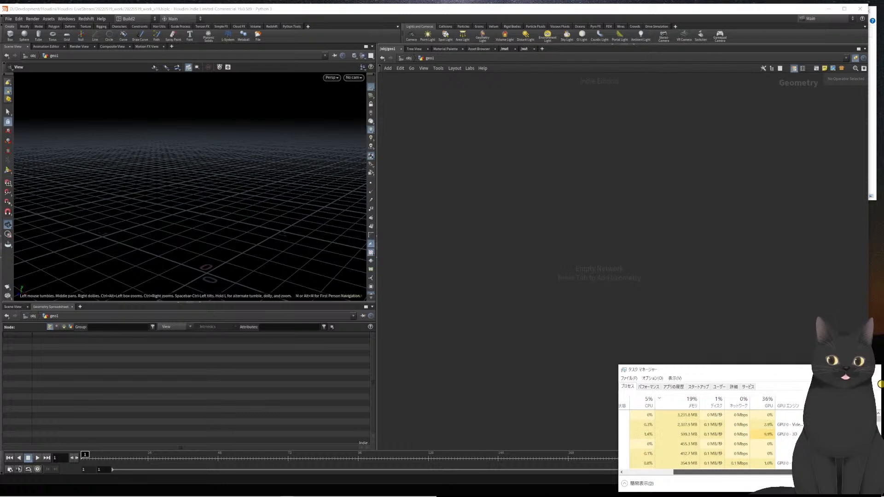
pyautogui.click(614, 365)
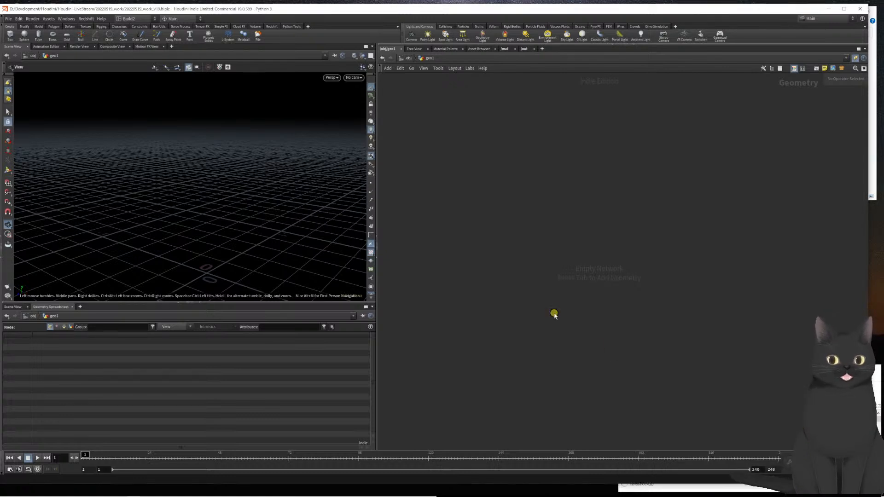
# In Houdini, add a Box node to the Geometry object's network as a test and delete it
pyautogui.press('Tab')
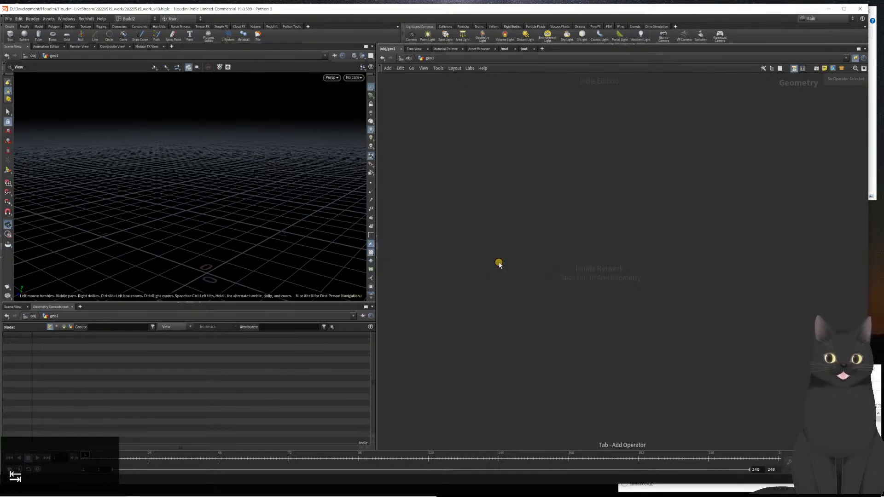
pyautogui.press('Tab')
pyautogui.write('box')
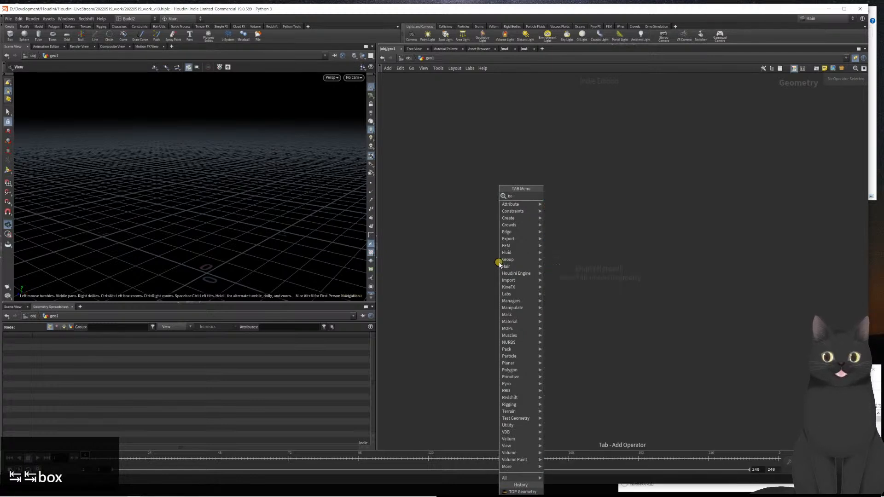
pyautogui.press('BackSpace')
pyautogui.press('BackSpace')
pyautogui.press('BackSpace')
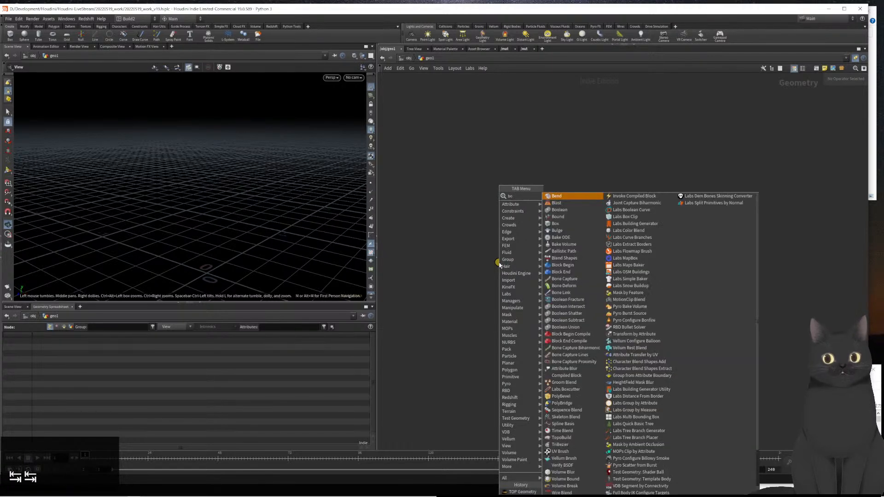
pyautogui.write('box')
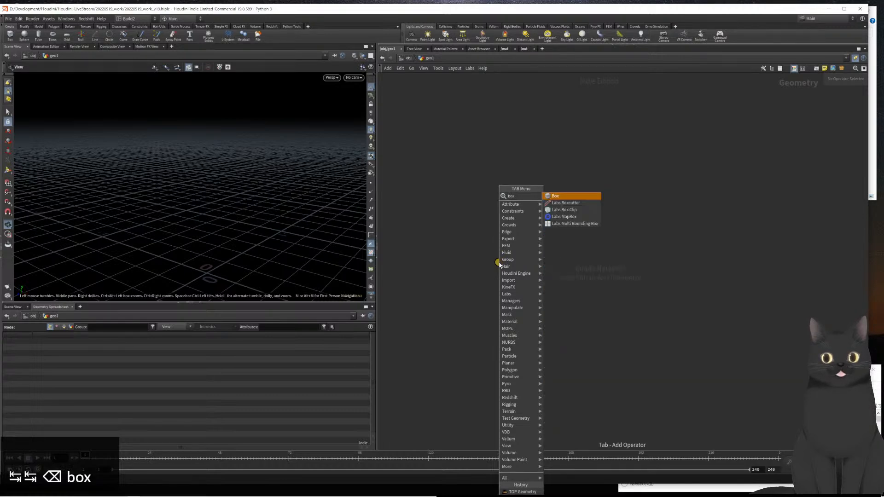
pyautogui.press('Return')
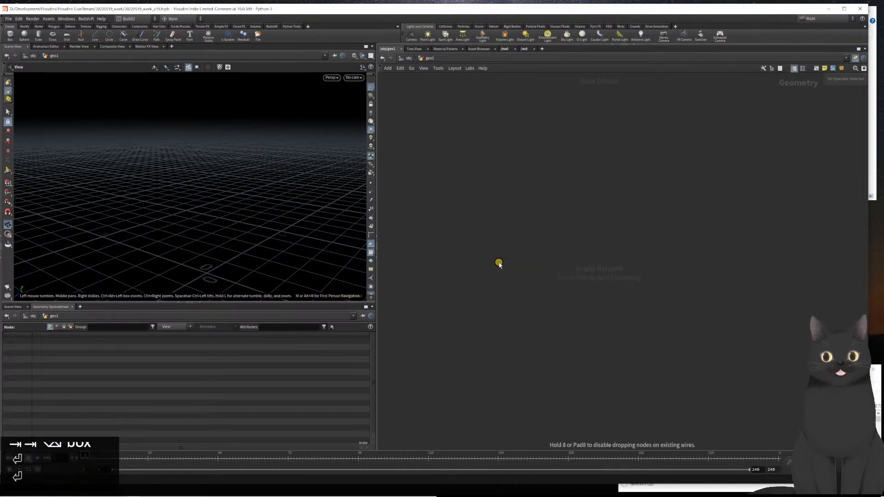
pyautogui.press('Return')
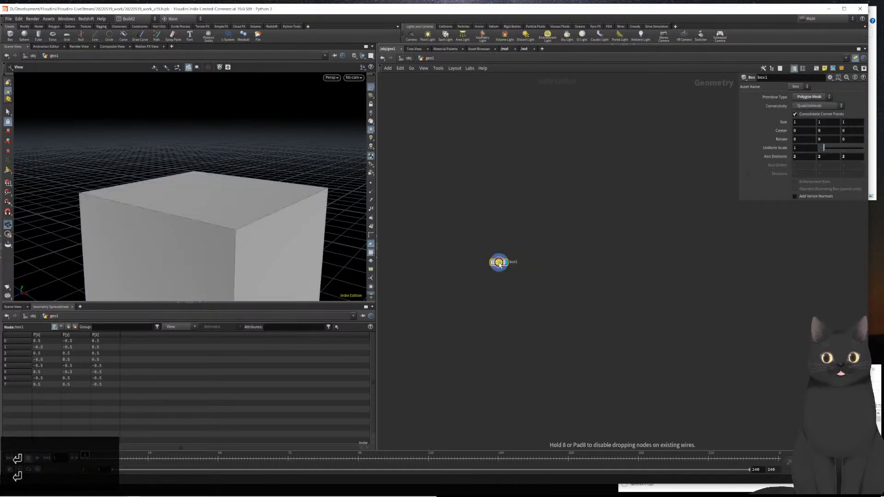
pyautogui.press('Delete')
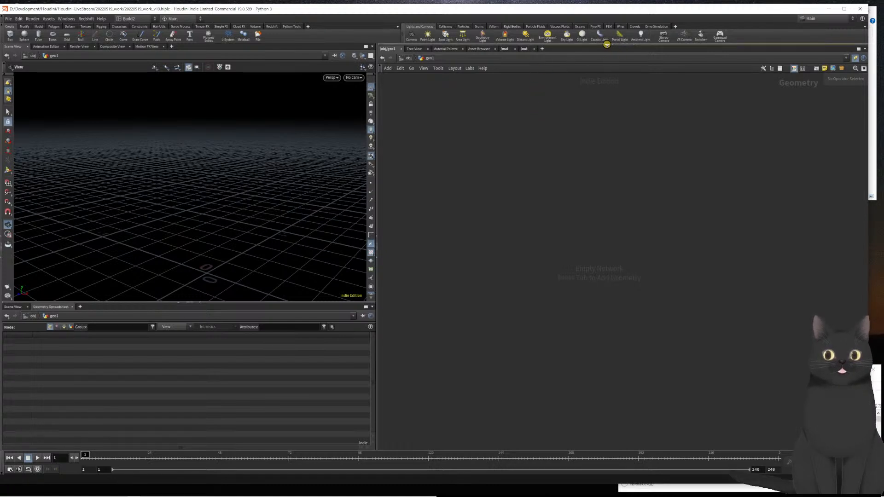
# Expand the collapsed Parameters pane above the network editor and increase its height
pyautogui.click(626, 45)
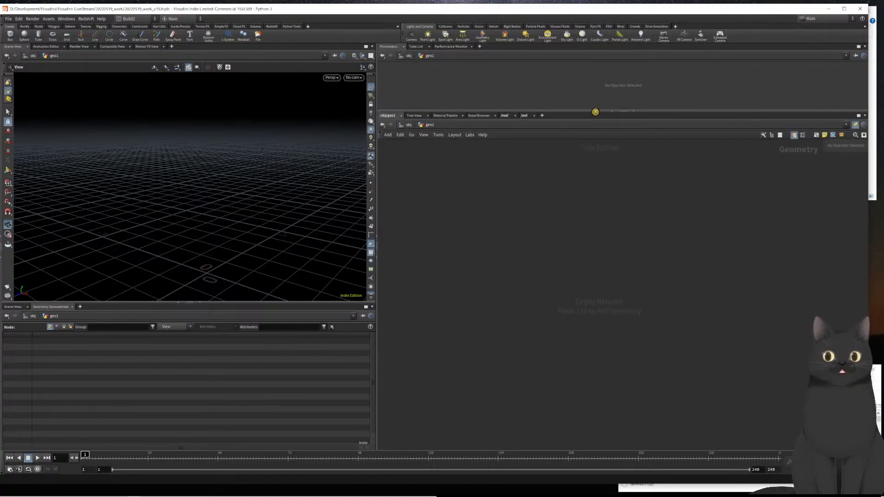
pyautogui.moveTo(595, 109); pyautogui.dragTo(589, 161)
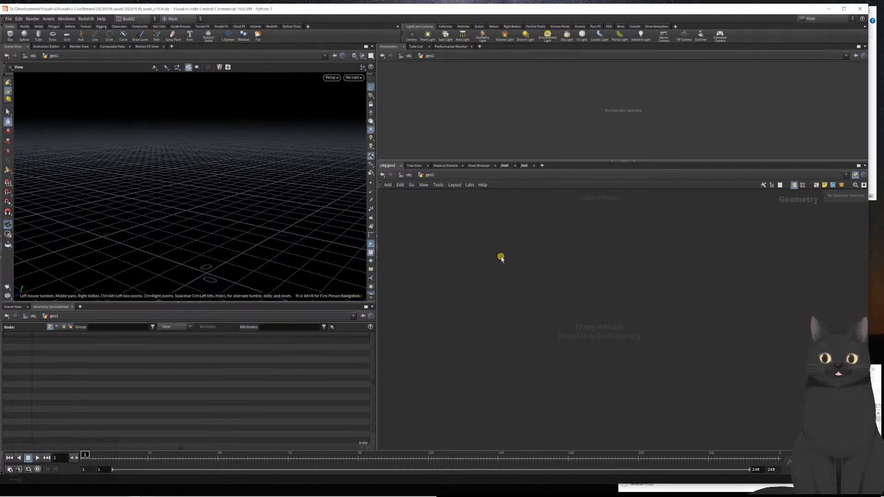
# Add a temporary Box node, turn off the network editor's built-in parameter display, and delete the box
pyautogui.press('Tab')
pyautogui.write('box')
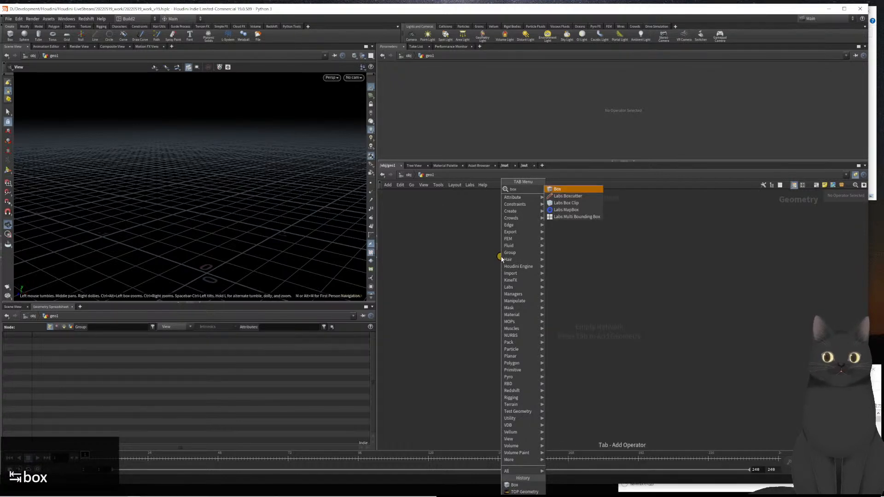
pyautogui.press('Return')
pyautogui.press('Return')
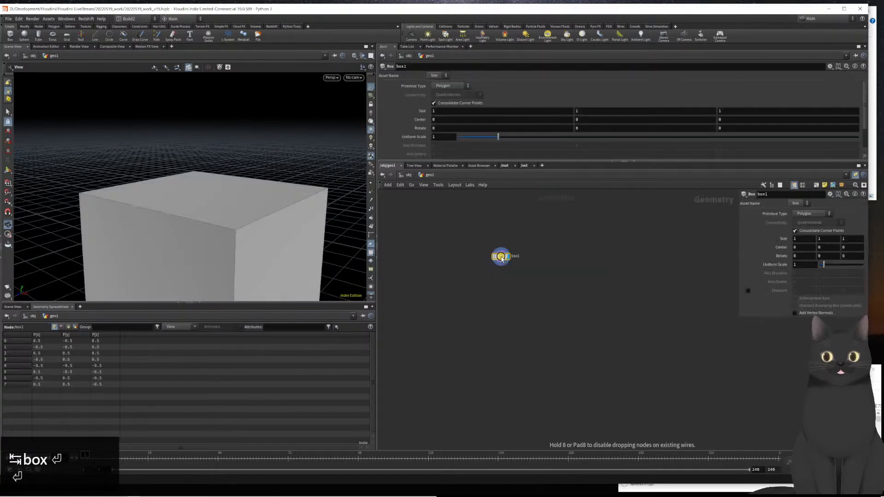
pyautogui.press('p')
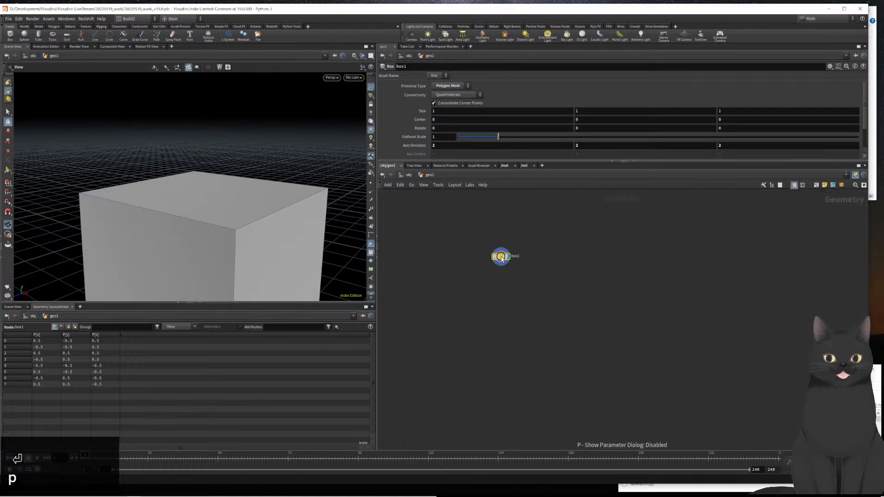
pyautogui.press('Delete')
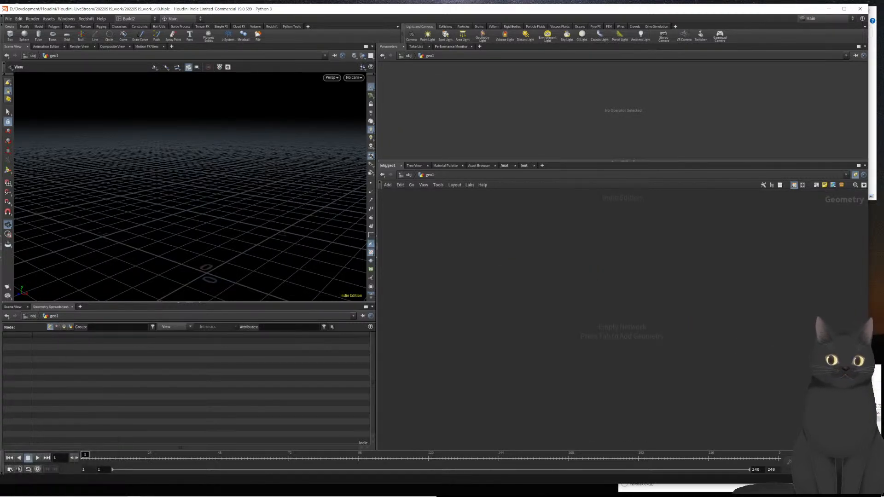
# Switch to Task Manager and sort the running processes by GPU usage
pyautogui.click(879, 385)
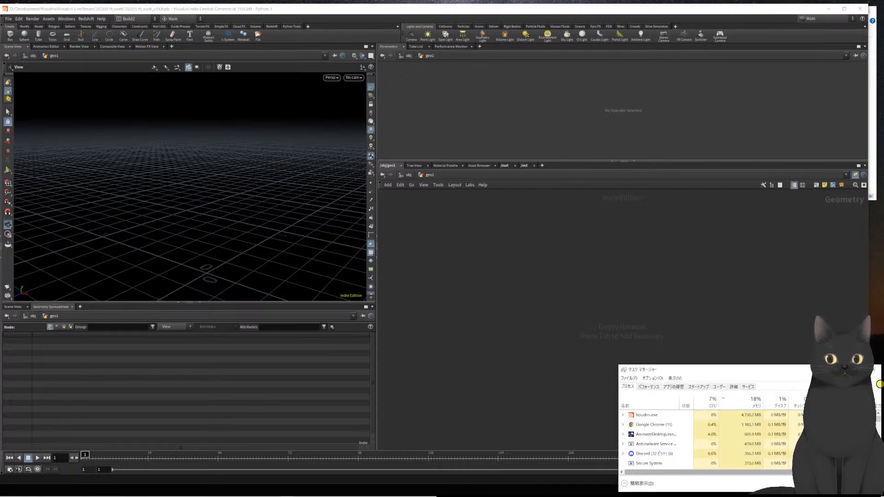
pyautogui.moveTo(801, 472); pyautogui.dragTo(847, 472)
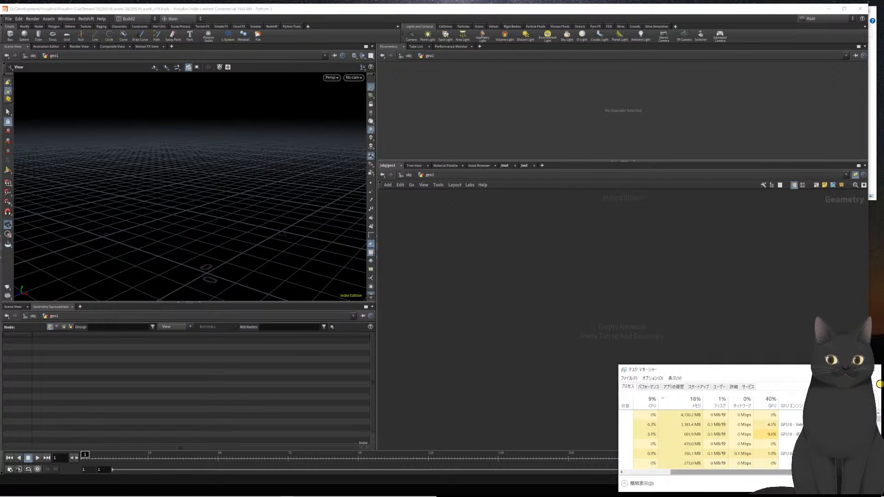
pyautogui.moveTo(786, 472); pyautogui.dragTo(761, 472)
pyautogui.click(798, 406)
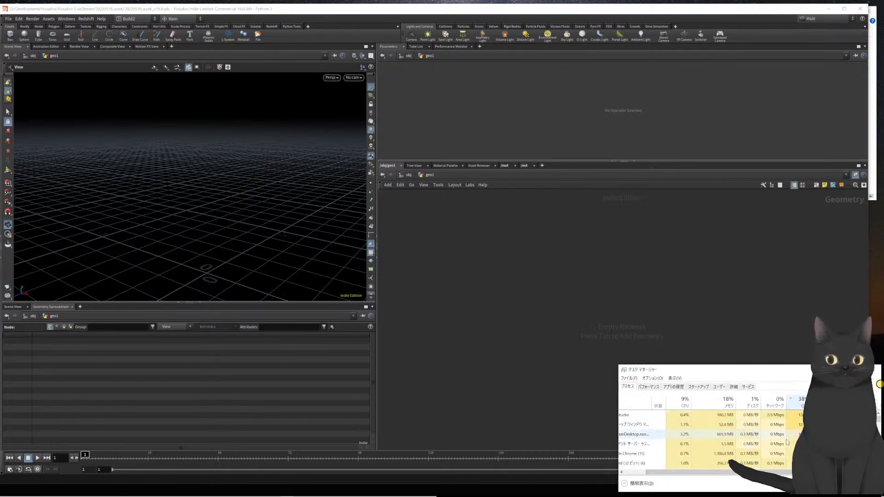
# Review the names, CPU and memory usage of the running processes in Task Manager and return to Houdini
pyautogui.moveTo(760, 474); pyautogui.dragTo(715, 479)
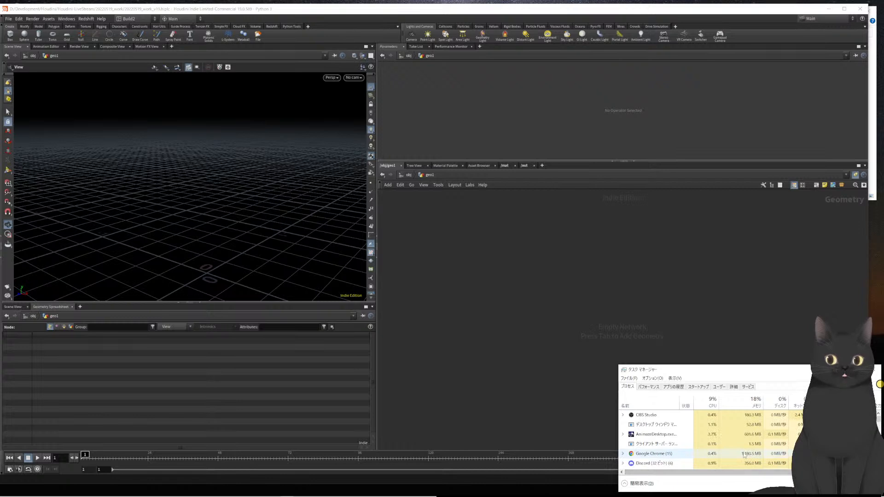
pyautogui.scroll(-2, 792, 432)
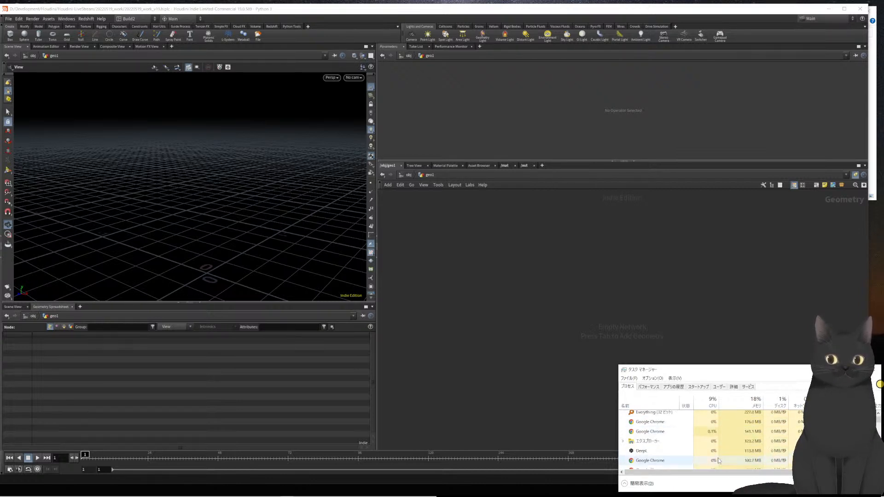
pyautogui.click(607, 331)
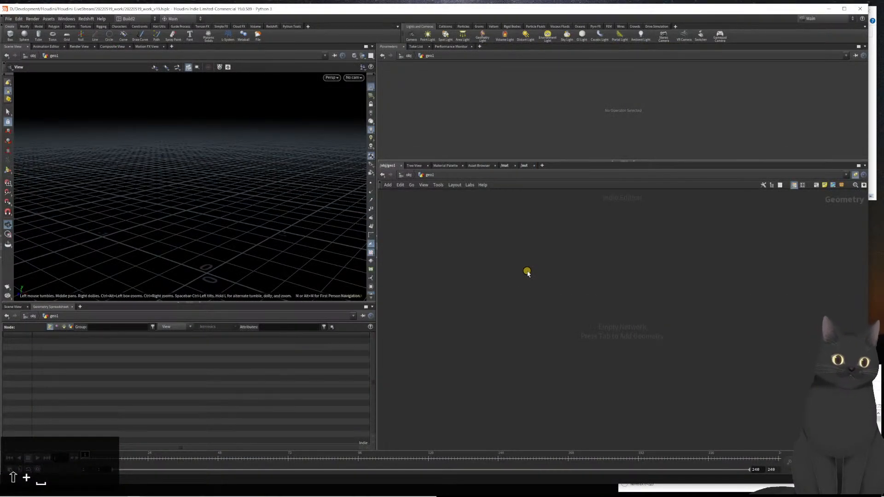
# Add a File node to the empty Geometry network
pyautogui.press('Tab')
pyautogui.write('file')
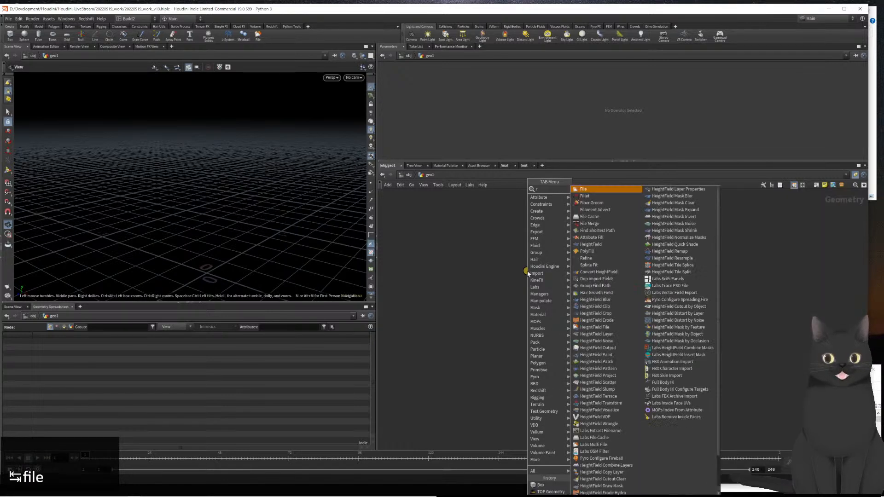
pyautogui.press('Return')
pyautogui.press('Return')
pyautogui.click(527, 273)
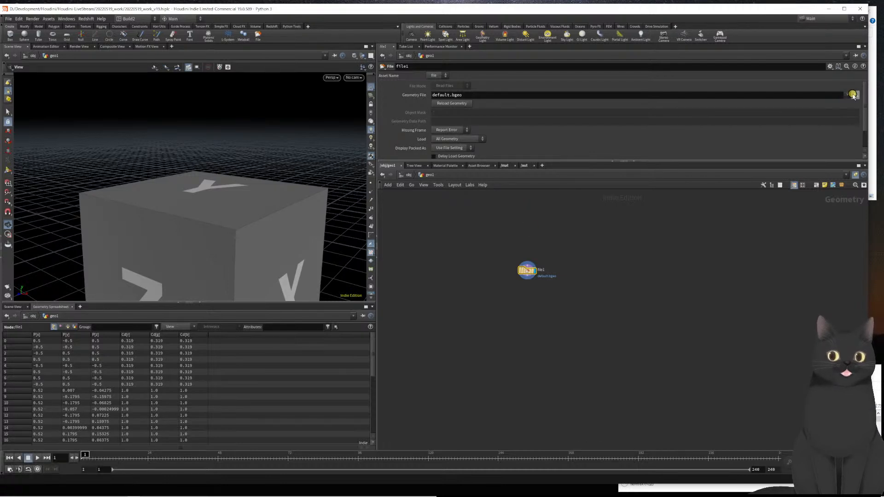
# Browse for the File node's geometry in D:/Development and bookmark the [Assets] folder in the file chooser's locations
pyautogui.click(855, 95)
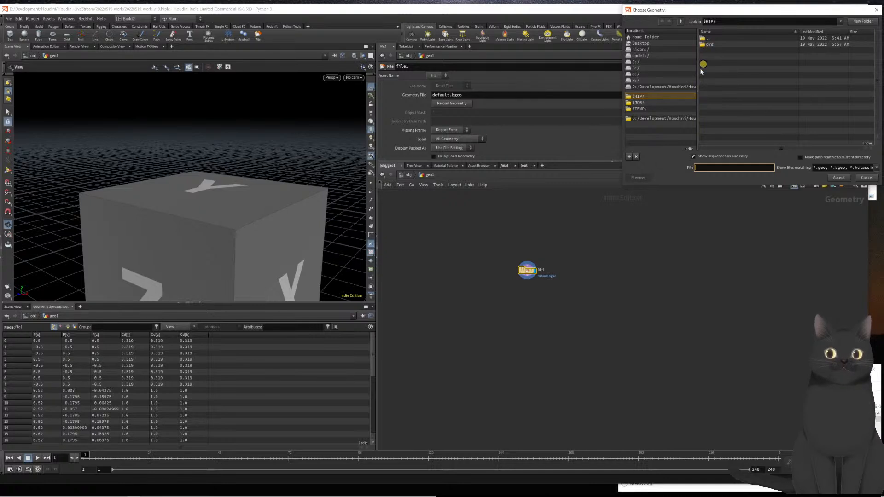
pyautogui.click(657, 120)
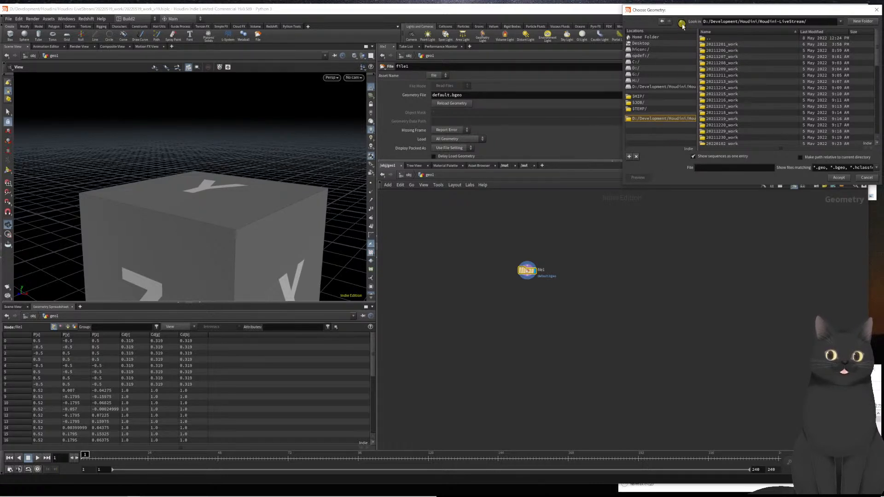
pyautogui.click(681, 24)
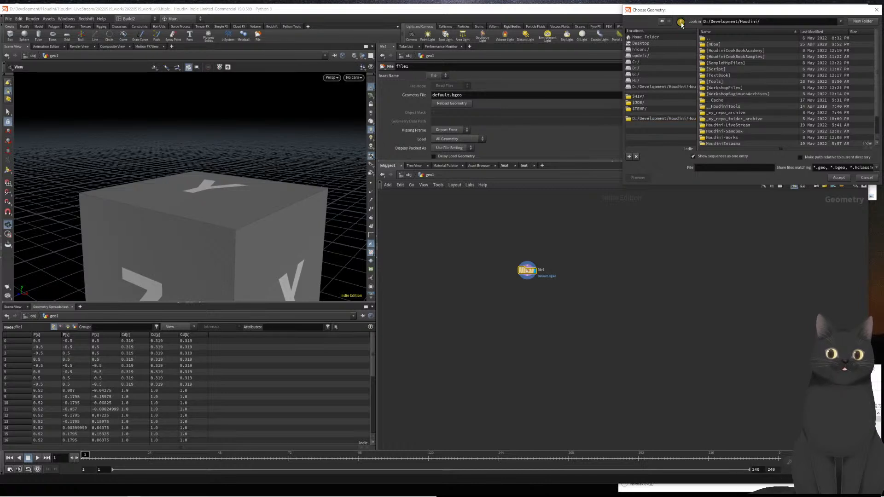
pyautogui.click(681, 22)
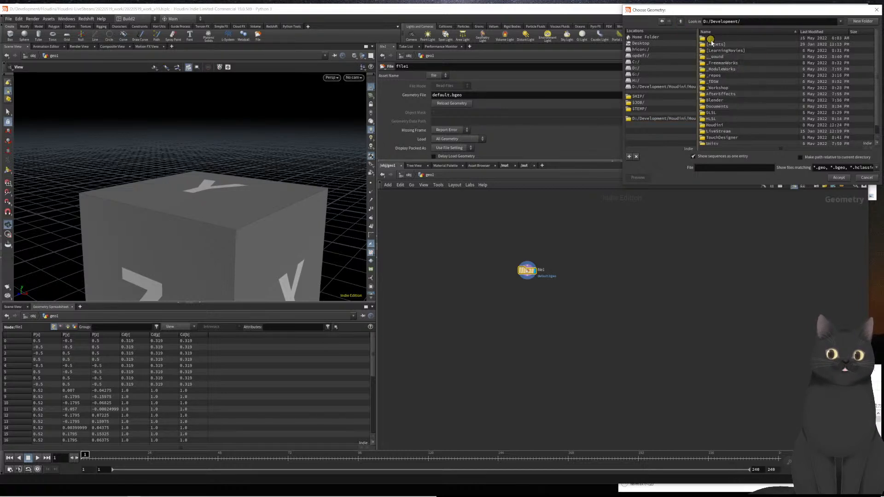
pyautogui.click(715, 45)
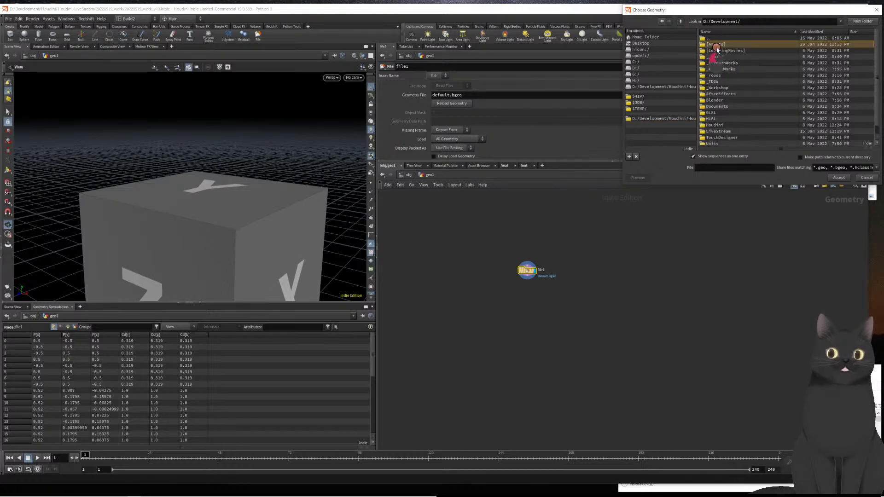
pyautogui.click(630, 157)
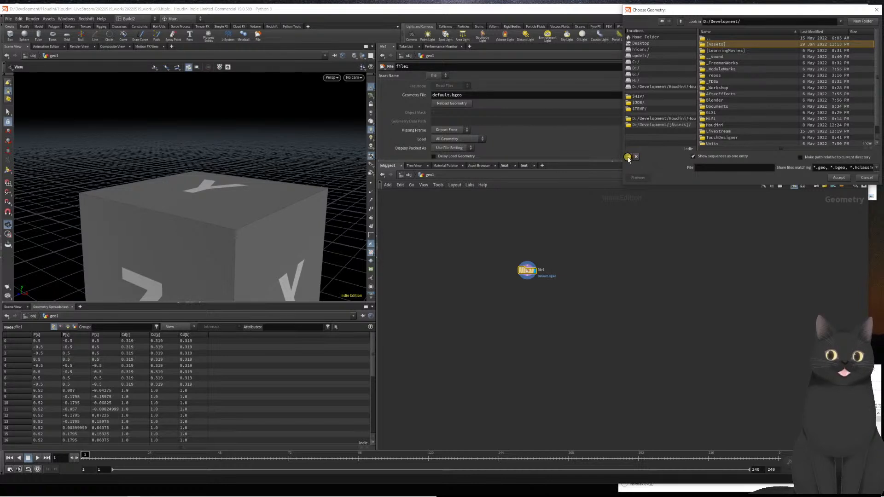
# Load Napoleon.stl from the model folder inside D:/Development/[Assets] as the File node's geometry
pyautogui.click(653, 125)
pyautogui.doubleClick(722, 51)
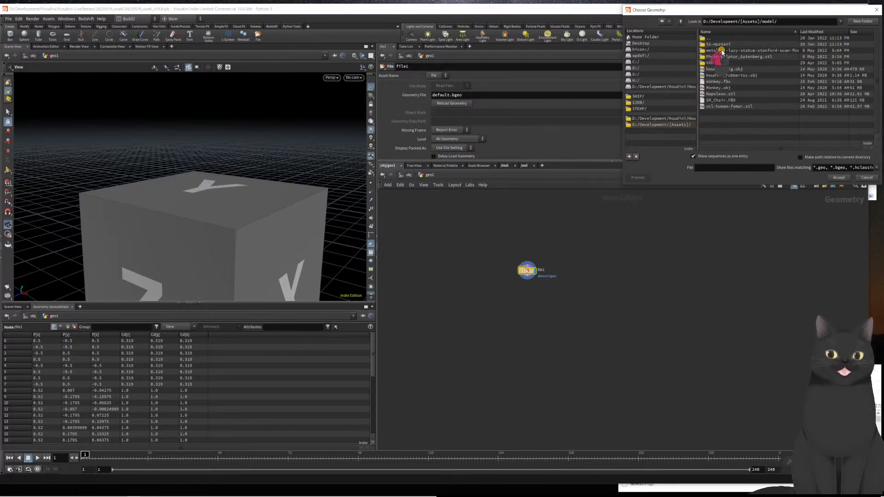
pyautogui.click(732, 94)
pyautogui.click(839, 177)
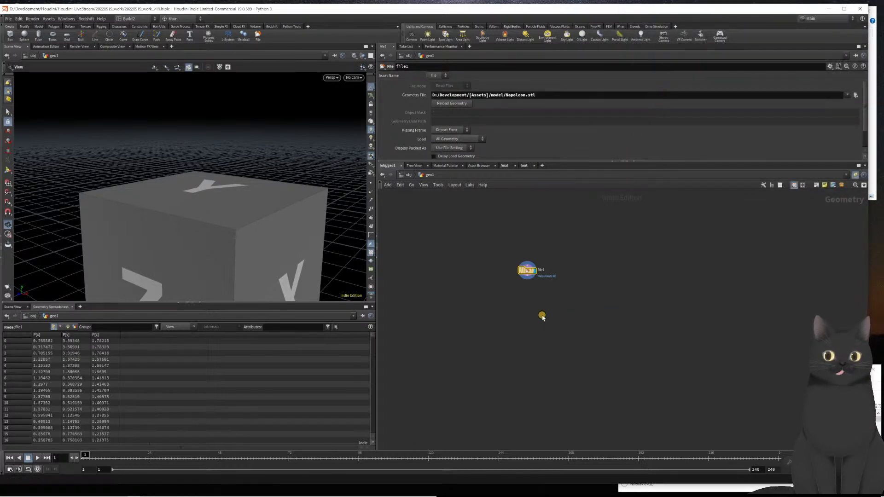
# Append a Match Size node to the File node's output and display its result in the viewport
pyautogui.scroll(-5, 220, 237)
pyautogui.scroll(-5, 217, 238)
pyautogui.scroll(4, 592, 299)
pyautogui.scroll(-3, 538, 334)
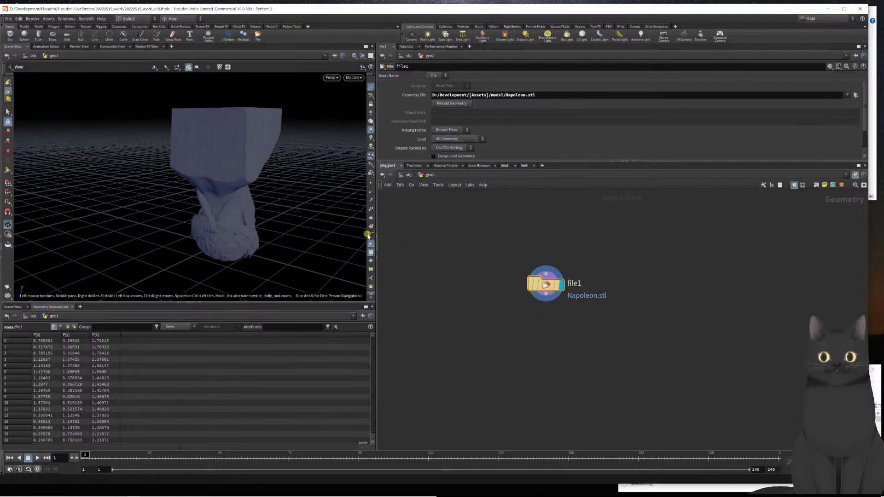
pyautogui.moveTo(253, 186); pyautogui.dragTo(209, 209)
pyautogui.press('h')
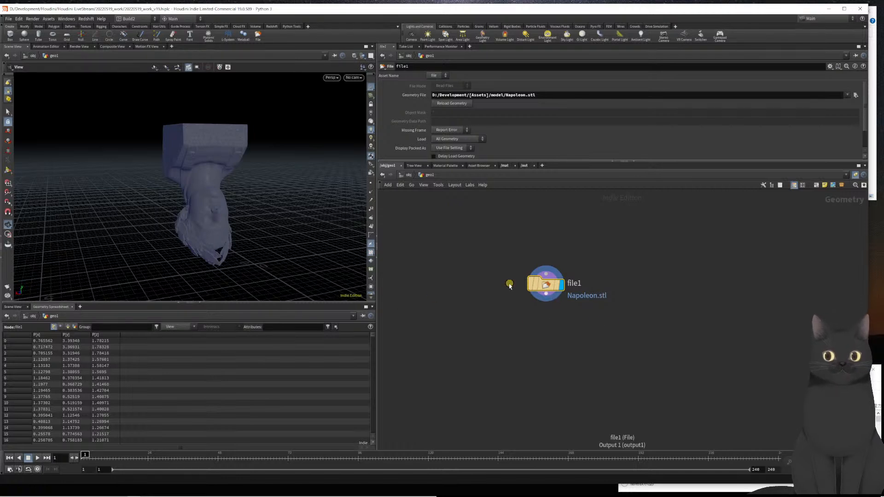
pyautogui.click(546, 294)
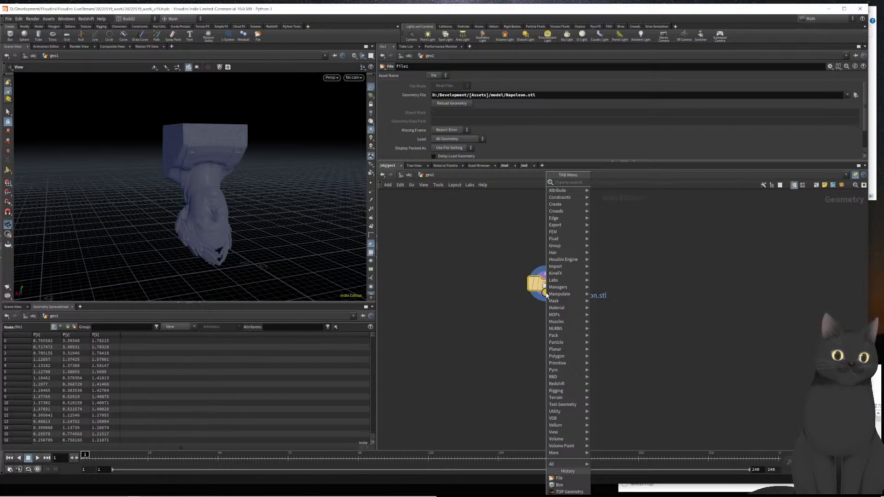
pyautogui.write('ma')
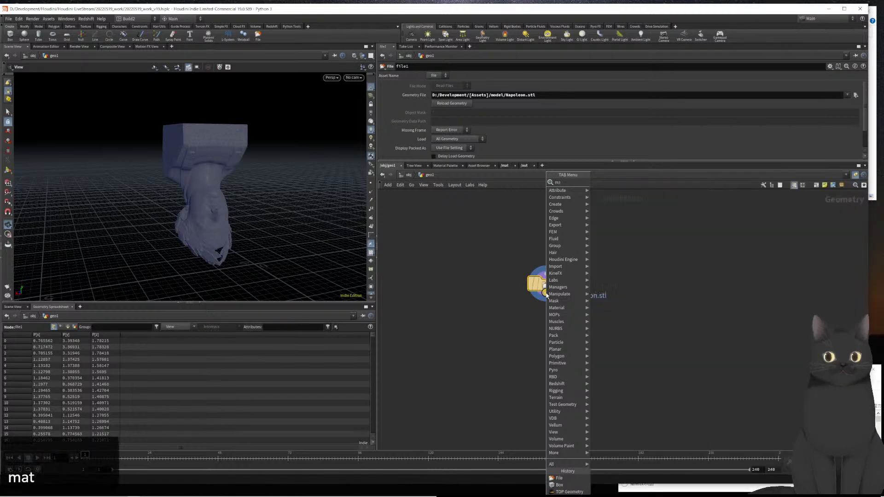
pyautogui.write('tch')
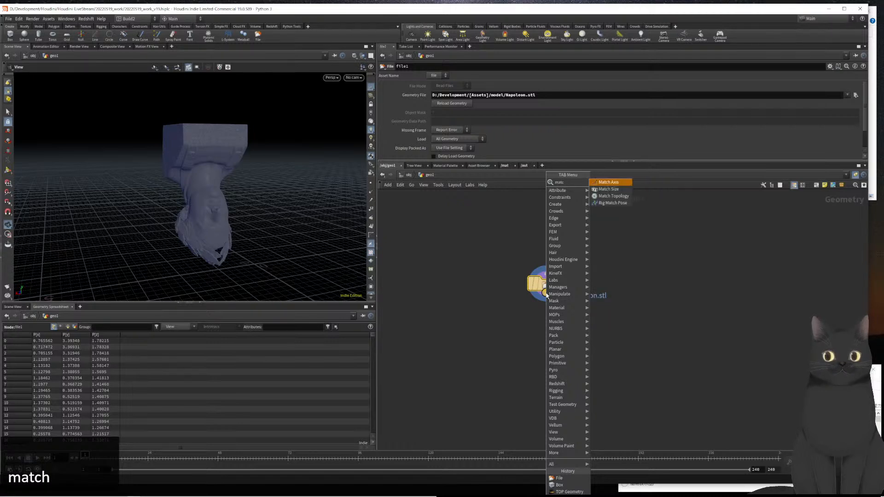
pyautogui.press('Down')
pyautogui.press('Return')
pyautogui.press('Return')
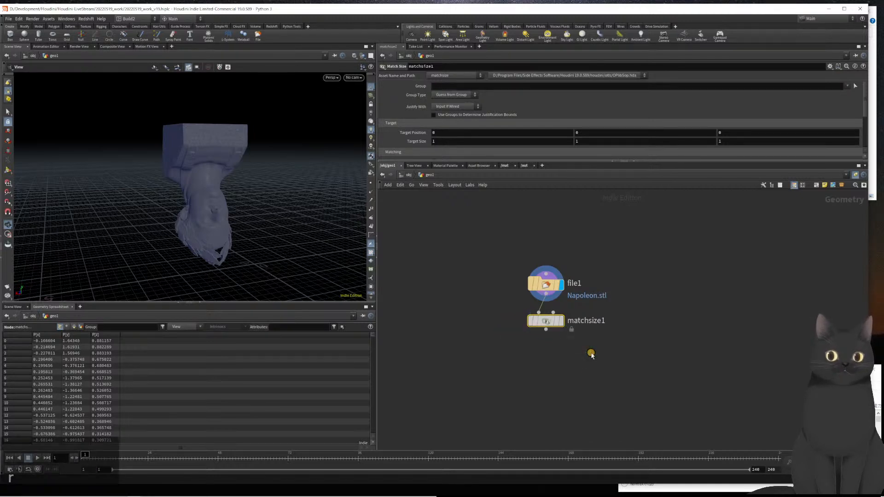
pyautogui.press('r')
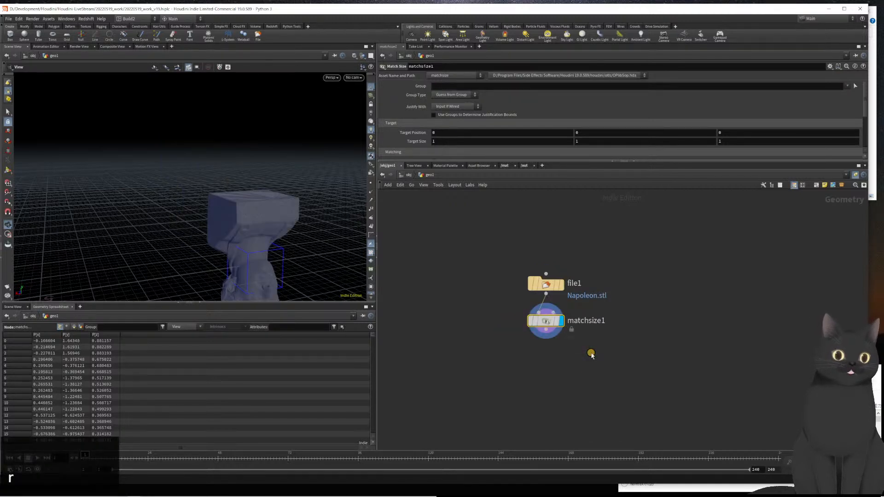
# Make the Parameters pane taller and enable Scale to Fit on the Match Size node
pyautogui.scroll(-1, 460, 132)
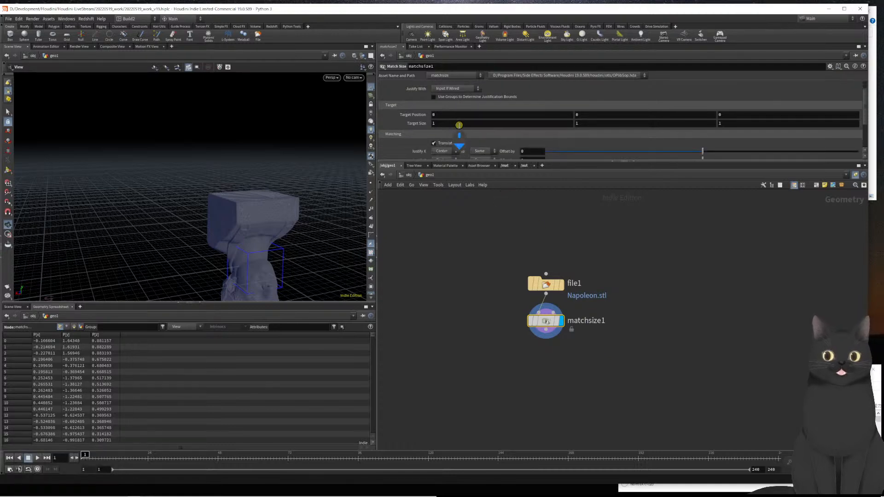
pyautogui.scroll(-3, 443, 122)
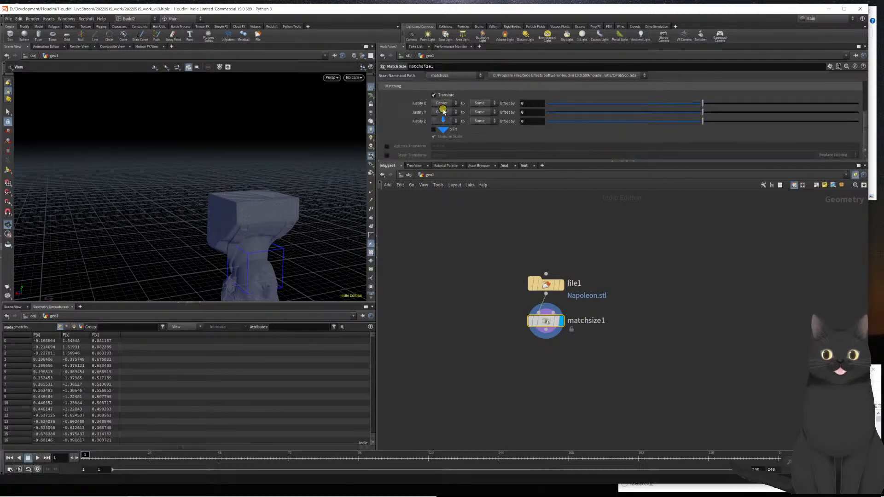
pyautogui.moveTo(477, 160); pyautogui.dragTo(480, 211)
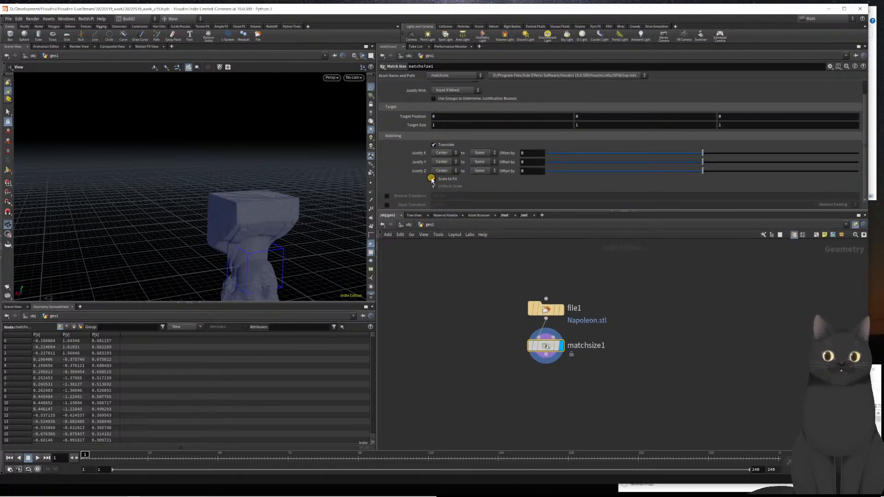
pyautogui.click(432, 179)
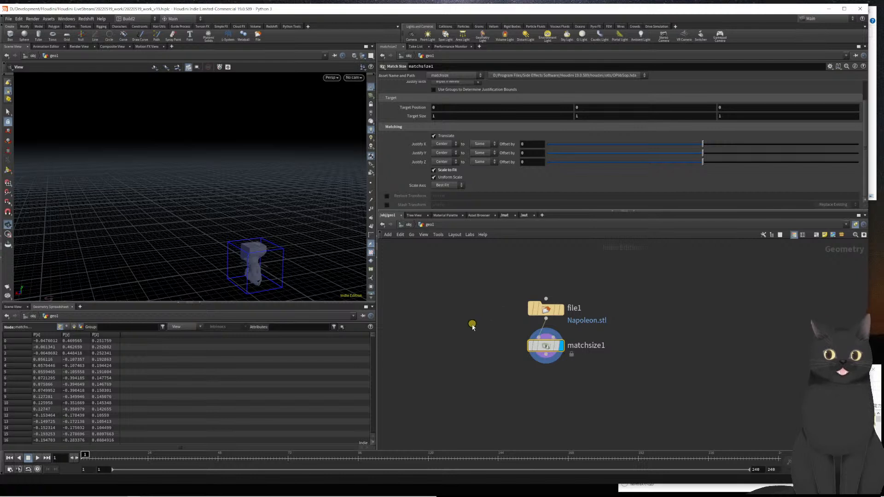
# Append a Reverse node to the Match Size output and display its result in the viewport
pyautogui.scroll(2, 503, 355)
pyautogui.scroll(-3, 504, 348)
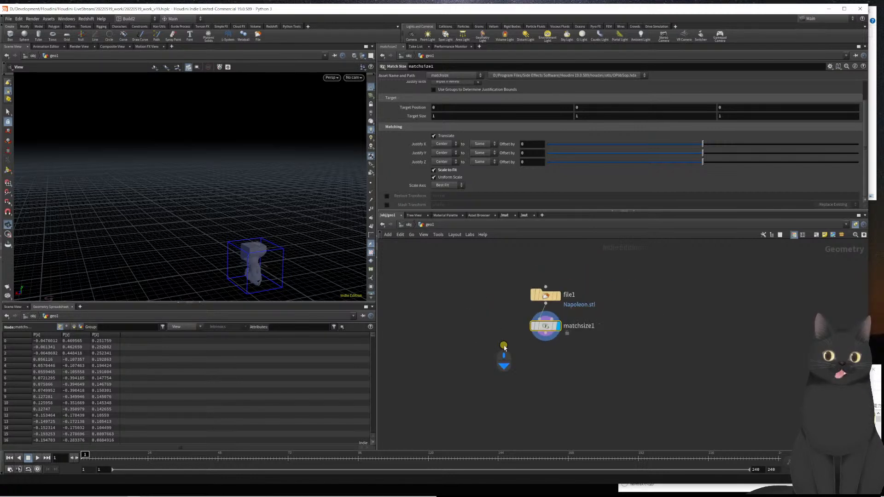
pyautogui.click(545, 335)
pyautogui.write('rever')
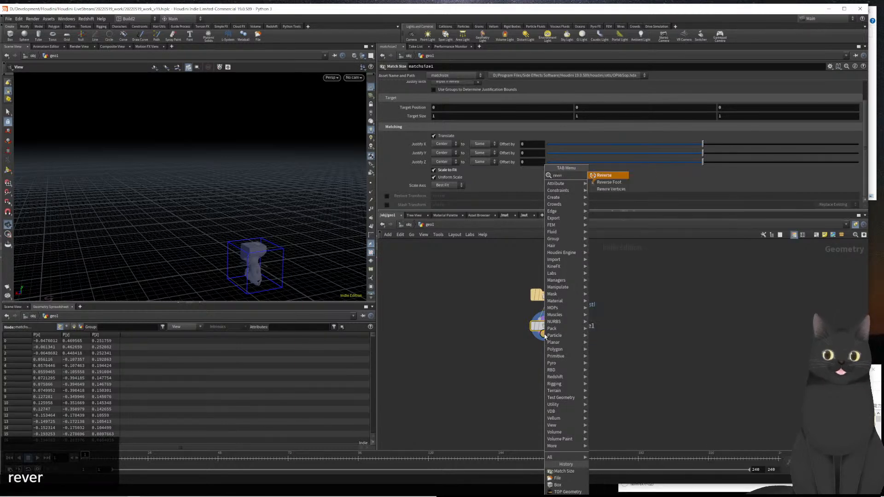
pyautogui.press('Return')
pyautogui.press('Return')
pyautogui.press('r')
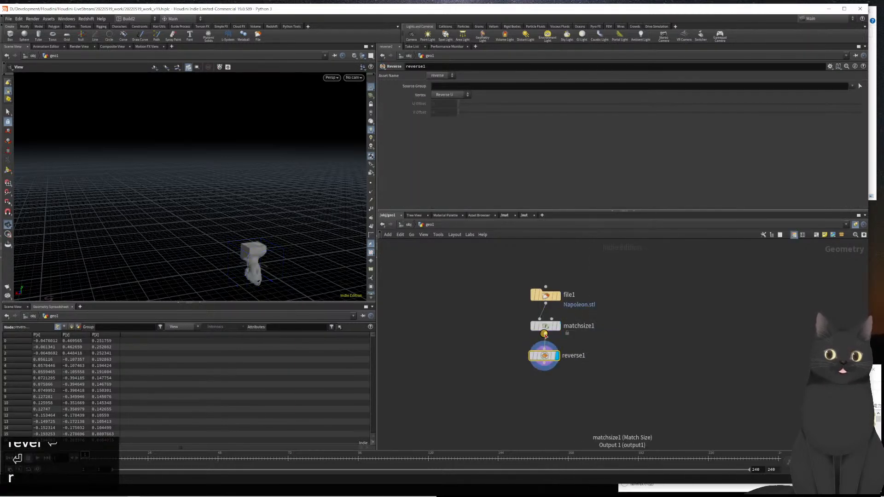
# Append a Transform node to the Reverse node's output
pyautogui.moveTo(482, 373); pyautogui.dragTo(522, 330, button='middle')
pyautogui.scroll(3, 525, 335)
pyautogui.scroll(-3, 535, 347)
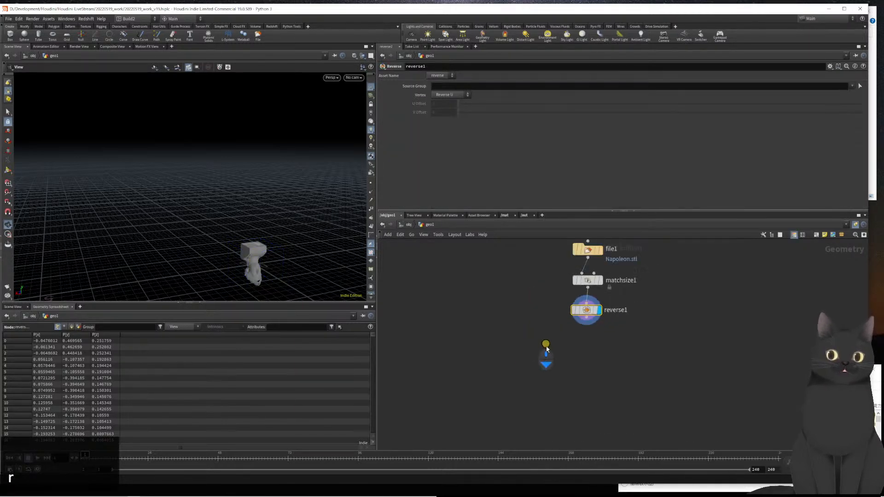
pyautogui.press('Tab')
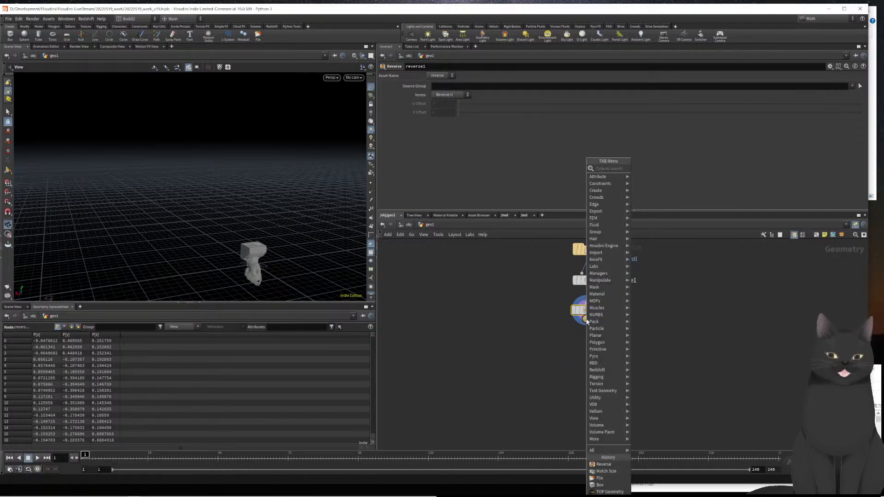
pyautogui.write('trams')
pyautogui.press('BackSpace')
pyautogui.press('BackSpace')
pyautogui.write('ns')
pyautogui.press('Return')
pyautogui.click(586, 340)
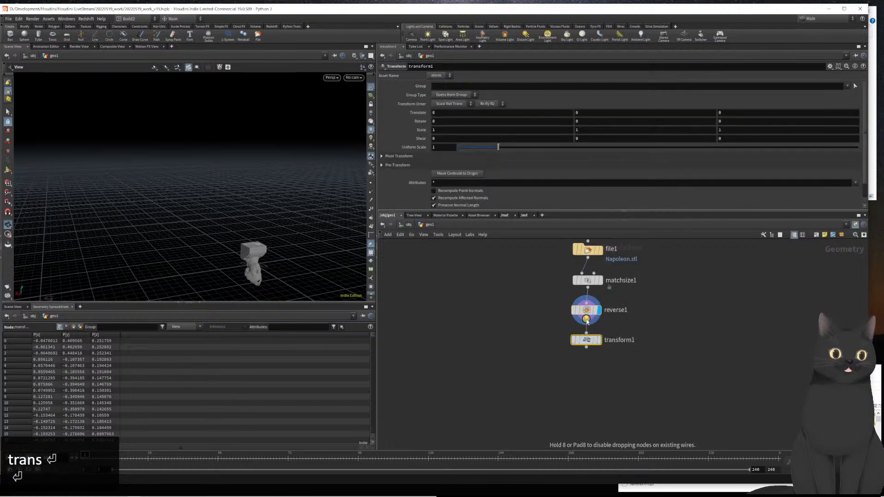
# Display the Transform node, set its Y and Z rotation to 180, and frame the bust in the viewport
pyautogui.click(593, 121)
pyautogui.write('180')
pyautogui.press('Tab')
pyautogui.write('180')
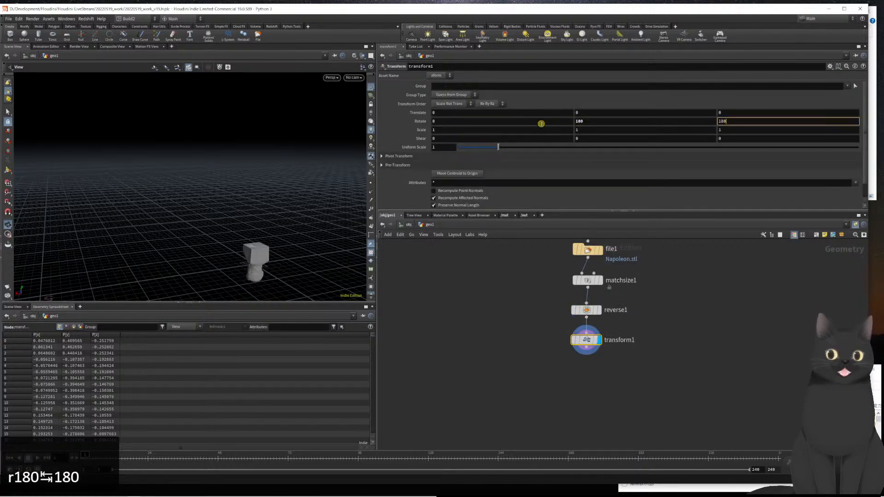
pyautogui.press('Return')
pyautogui.scroll(5, 218, 250)
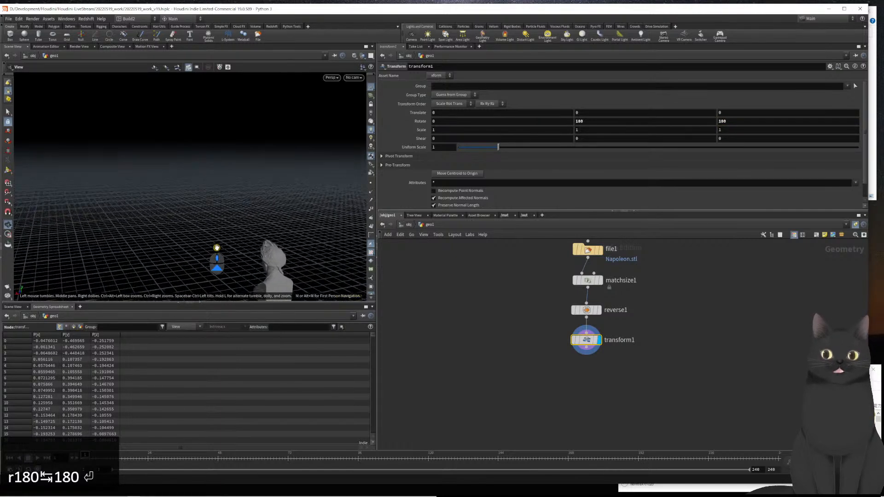
pyautogui.press('h')
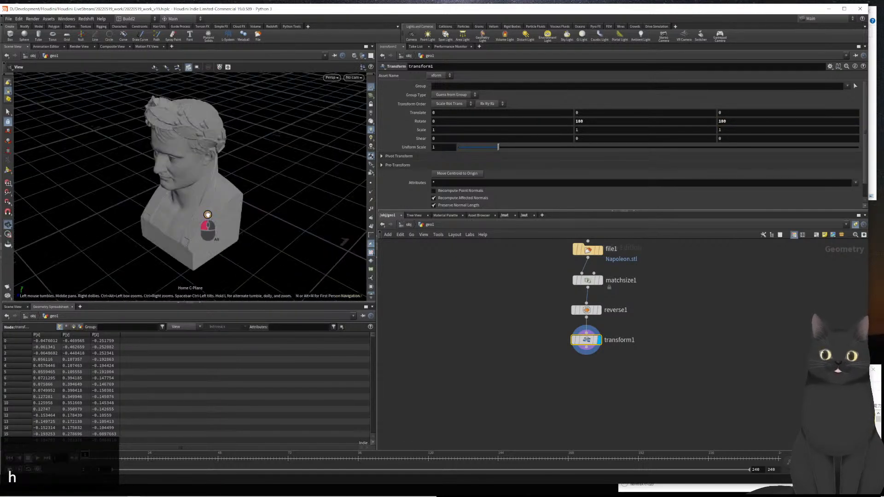
pyautogui.scroll(-3, 256, 201)
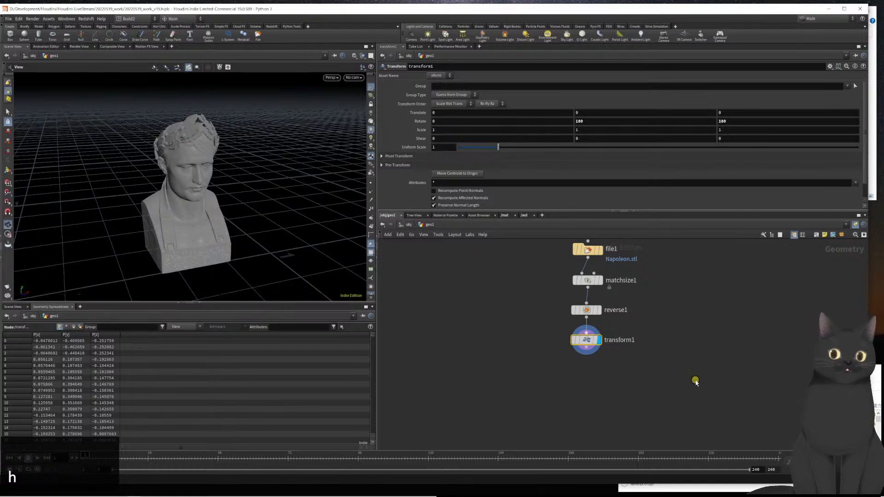
# Append a Labs Symmetrize node to the Transform node's output, staying at the geo1 network level
pyautogui.click(585, 349)
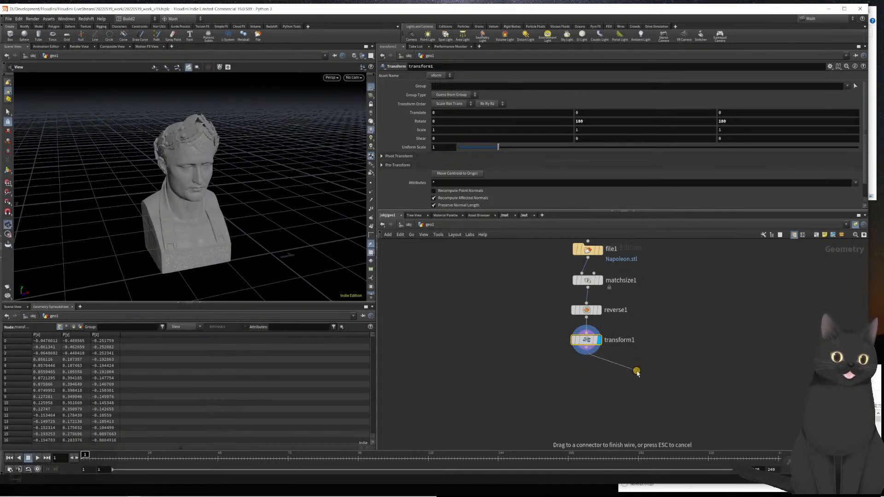
pyautogui.press('Tab')
pyautogui.write('sym')
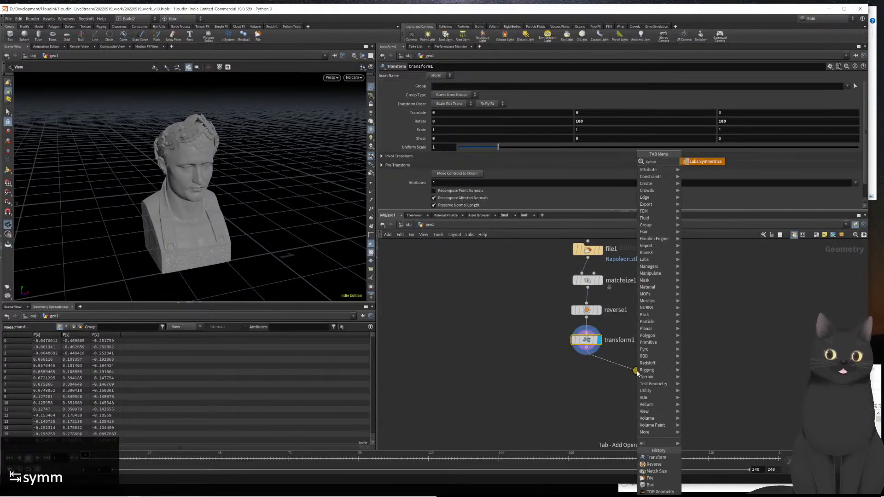
pyautogui.press('Return')
pyautogui.press('Return')
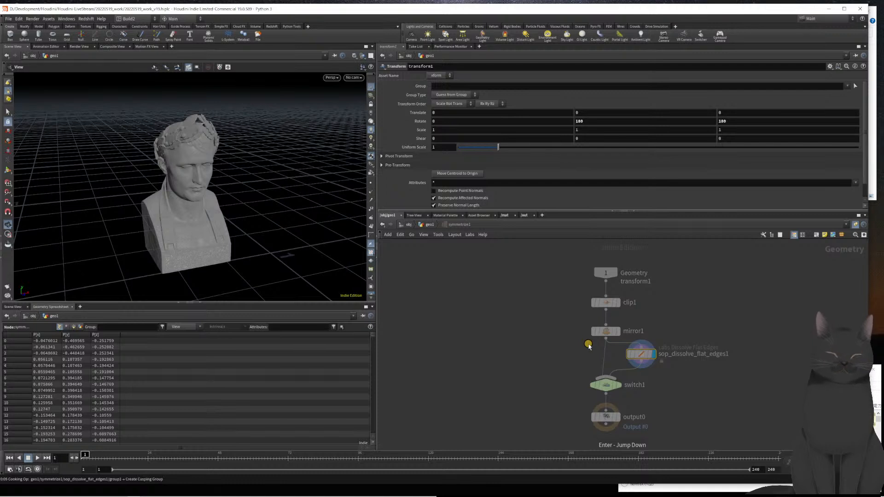
pyautogui.press('u')
pyautogui.press('u')
pyautogui.moveTo(557, 363); pyautogui.dragTo(661, 376)
pyautogui.click(631, 329)
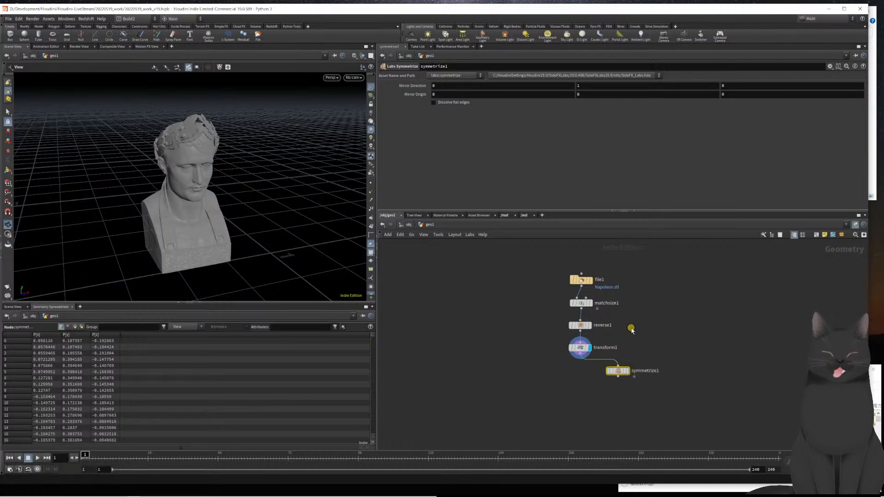
# Display the Symmetrize node and set its Mirror Direction to 1, 0, 0
pyautogui.click(626, 371)
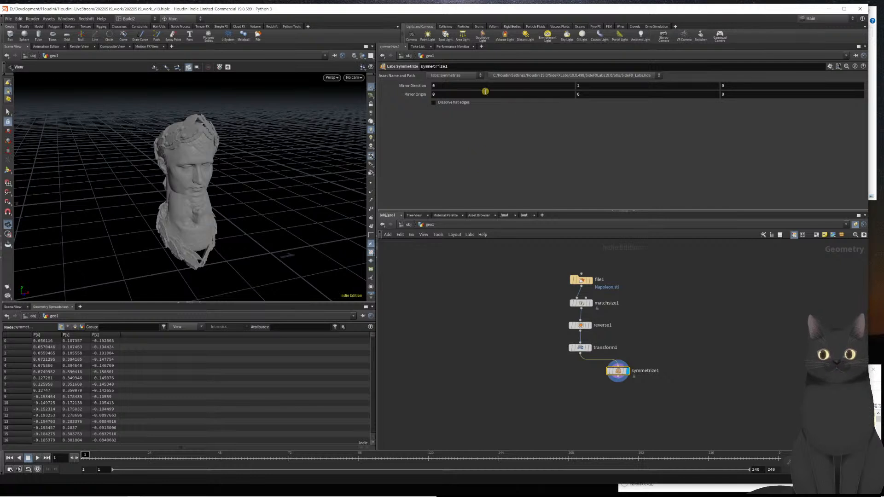
pyautogui.moveTo(476, 87); pyautogui.dragTo(402, 87)
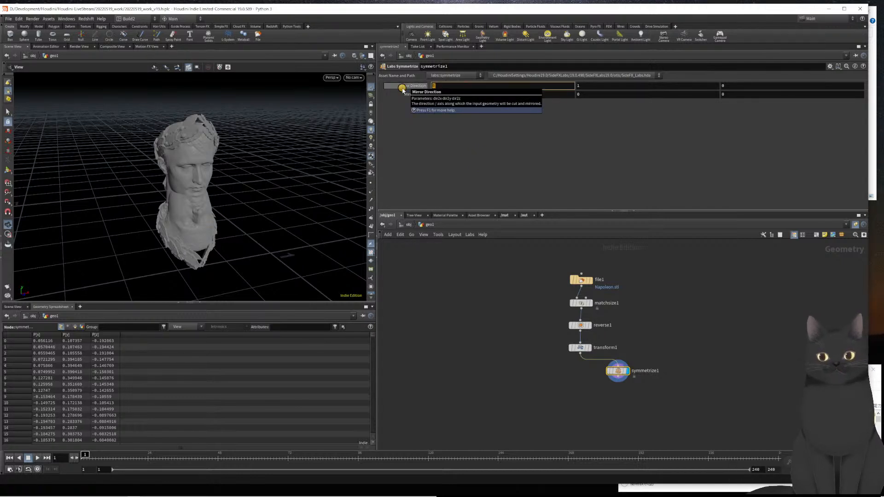
pyautogui.write('1')
pyautogui.press('Tab')
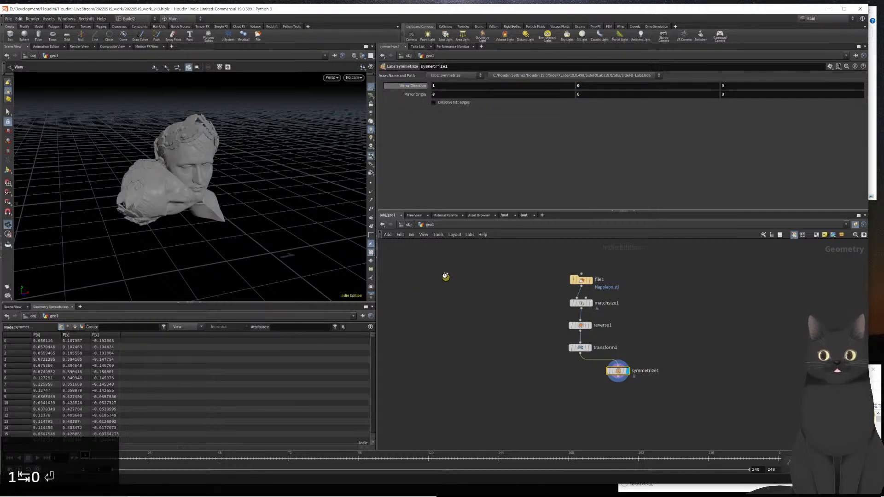
pyautogui.moveTo(256, 207)
pyautogui.keyDown('alt'); pyautogui.mouseDown()
pyautogui.moveTo(219, 197)
pyautogui.moveTo(258, 199)
pyautogui.moveTo(260, 210)
pyautogui.mouseUp(); pyautogui.keyUp('alt')
# Branch a VDB from Polygons node off the Transform node's output, beside the Symmetrize node
pyautogui.moveTo(434, 332); pyautogui.dragTo(451, 309, button='middle')
pyautogui.moveTo(594, 330); pyautogui.dragTo(568, 343)
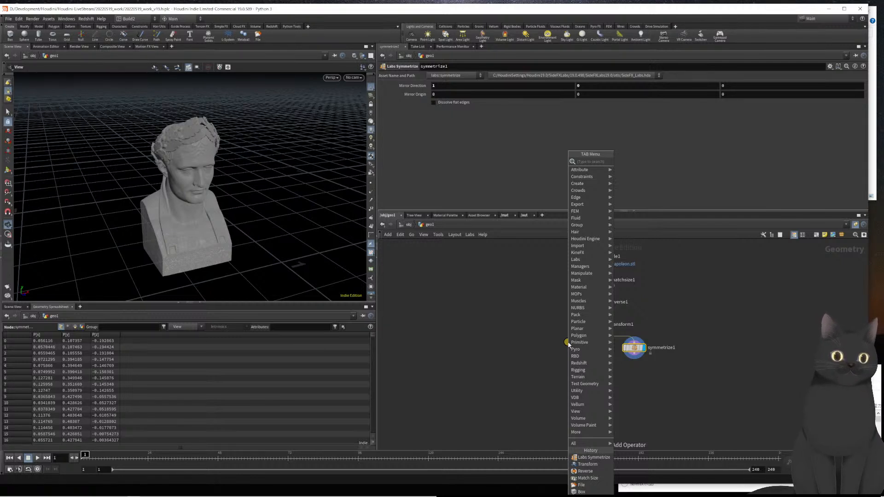
pyautogui.write('vdb')
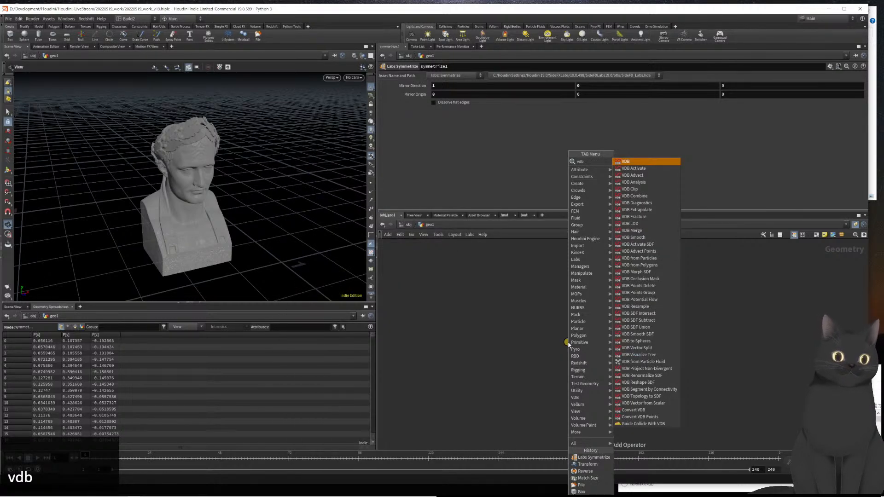
pyautogui.write('fr')
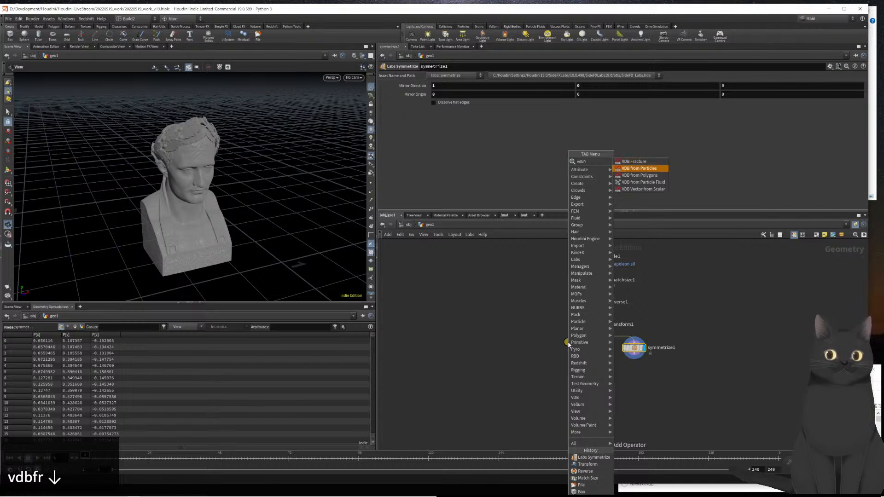
pyautogui.press('Down')
pyautogui.press('Down')
pyautogui.press('Return')
pyautogui.press('Return')
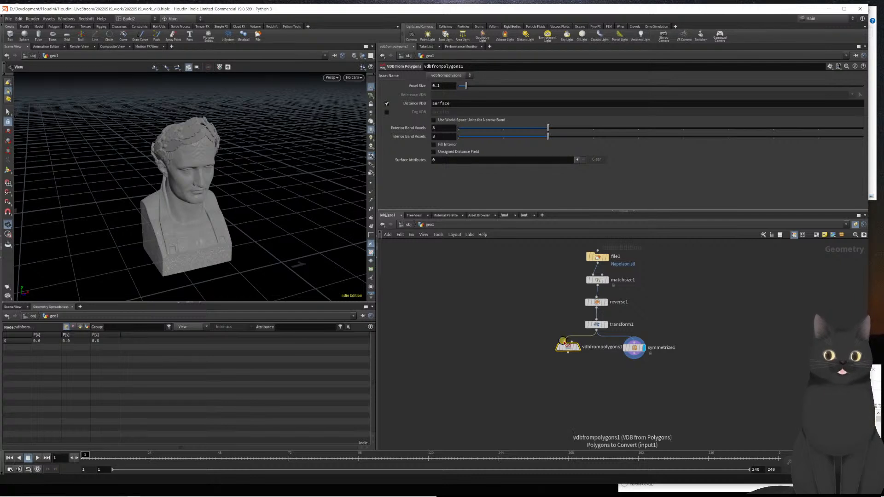
# Display the VDB from Polygons node and set its Voxel Size to 0.005
pyautogui.press('r')
pyautogui.moveTo(529, 339); pyautogui.dragTo(588, 364)
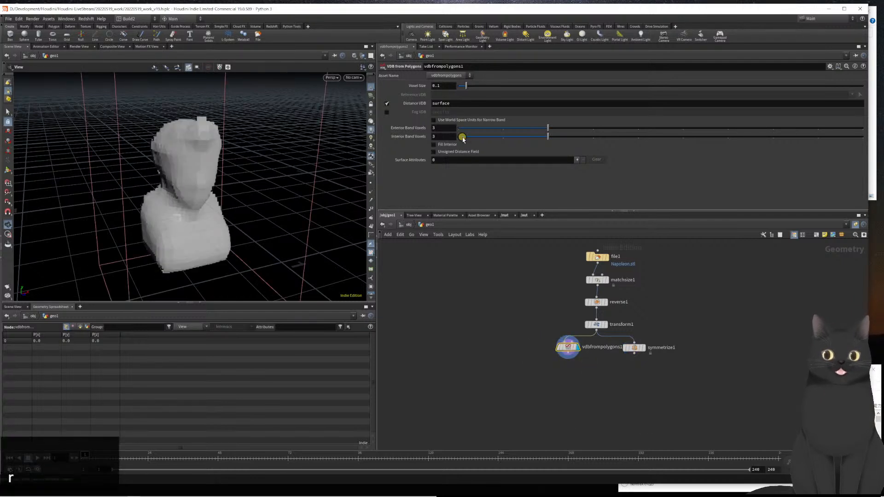
pyautogui.click(452, 84)
pyautogui.press('BackSpace')
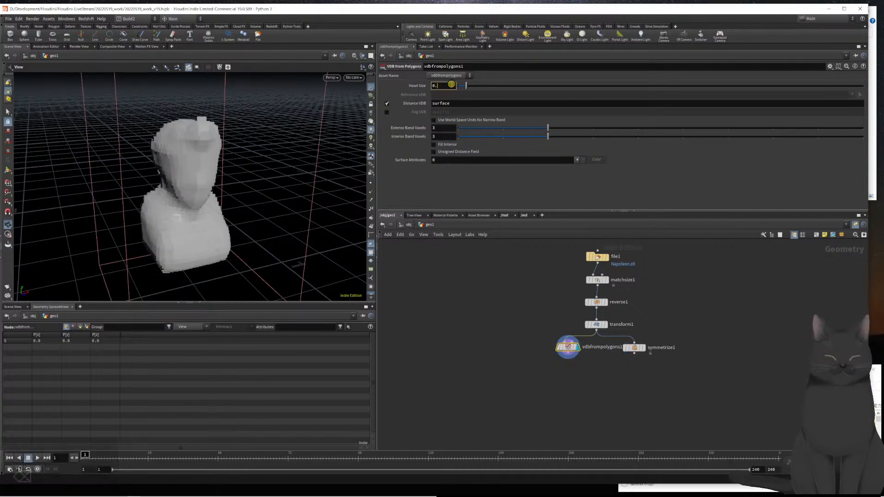
pyautogui.write('005')
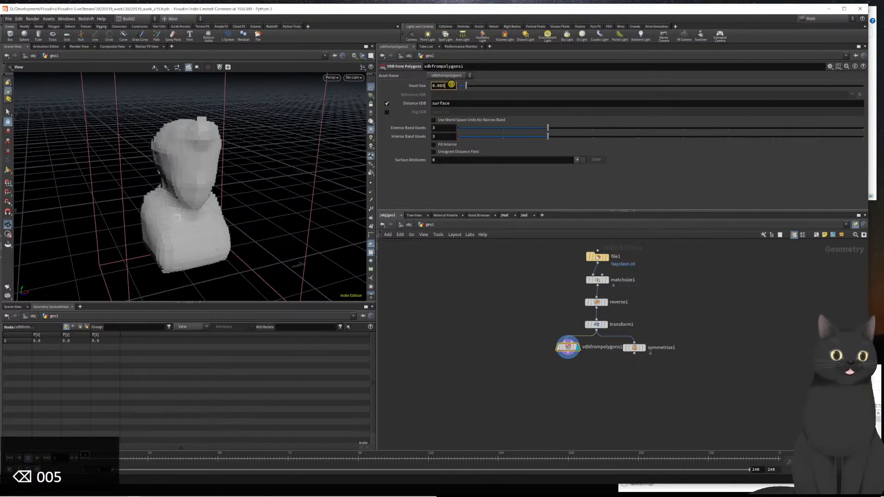
pyautogui.press('Return')
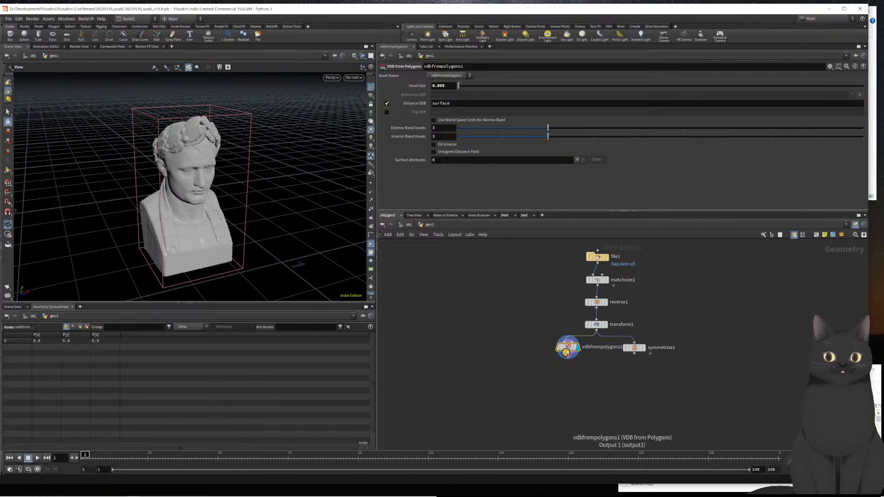
pyautogui.press('Tab')
pyautogui.moveTo(580, 340)
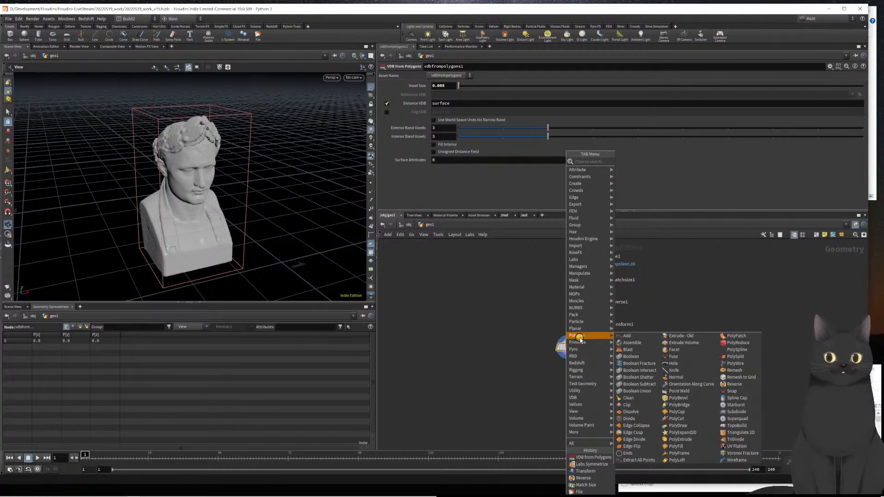
pyautogui.click(485, 364)
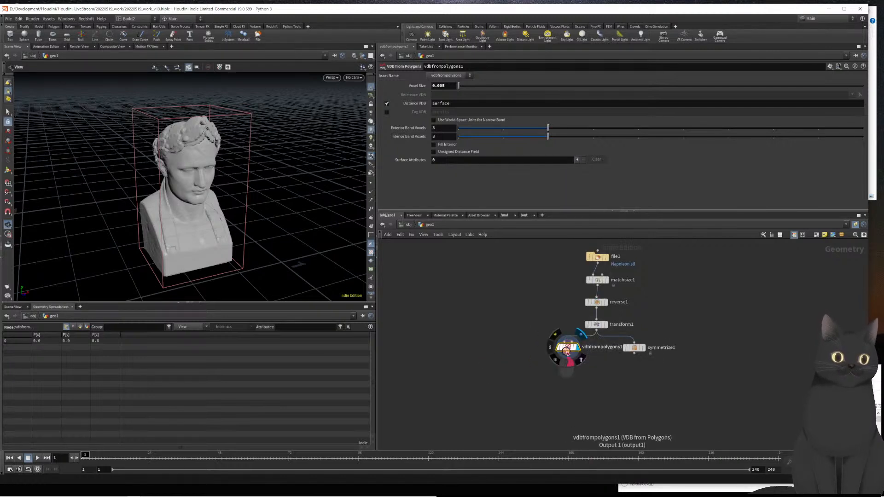
# Append a Convert VDB node to the output of the VDB from Polygons node
pyautogui.click(566, 353)
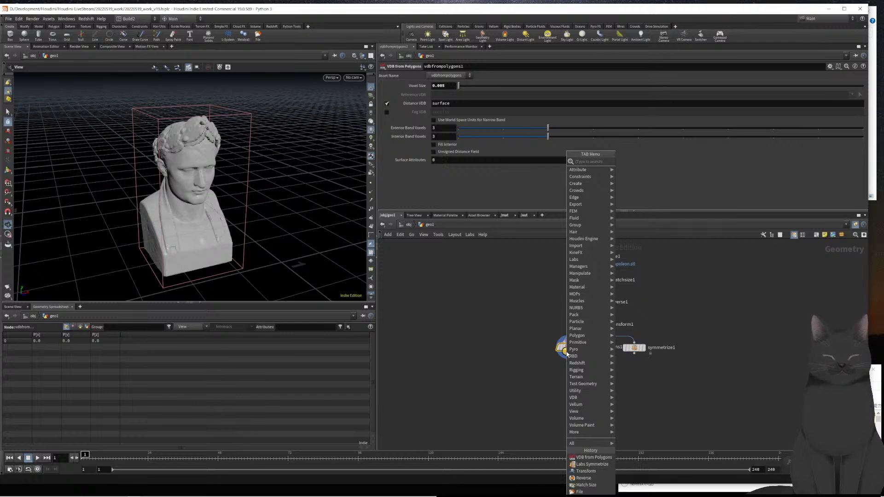
pyautogui.write('conver')
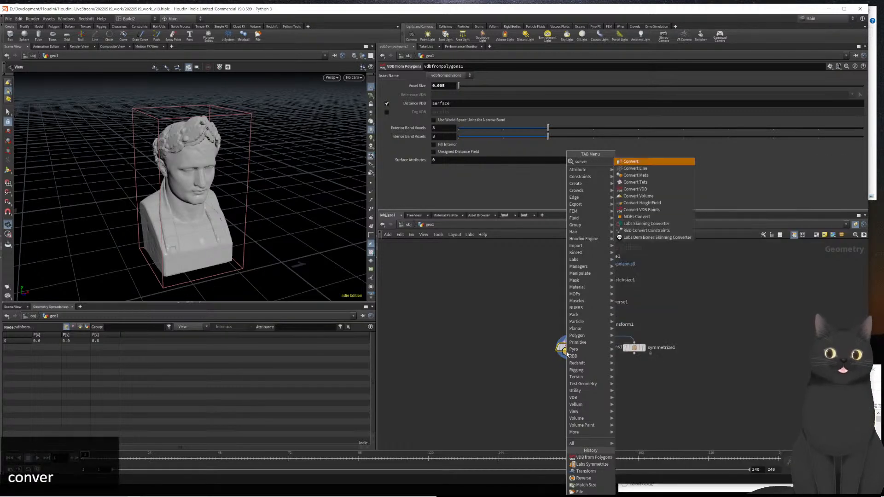
pyautogui.press('Down')
pyautogui.press('Down')
pyautogui.press('Down')
pyautogui.press('Down')
pyautogui.press('Return')
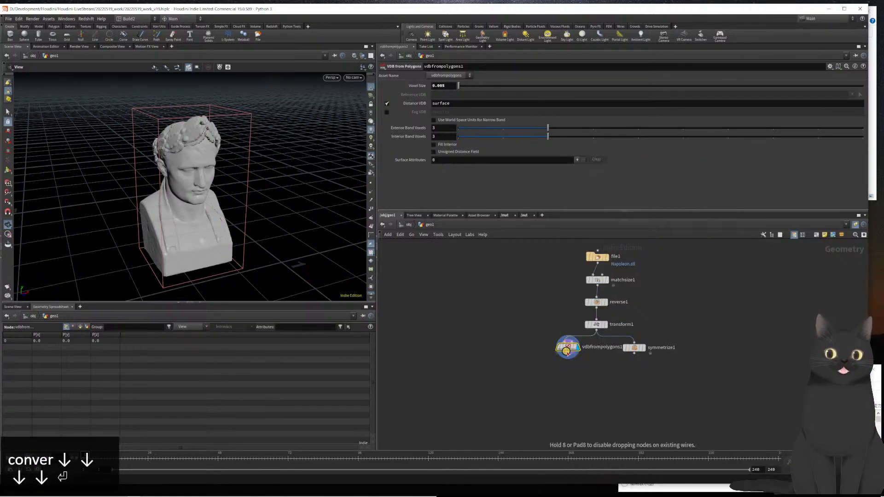
pyautogui.press('Return')
pyautogui.click(566, 352)
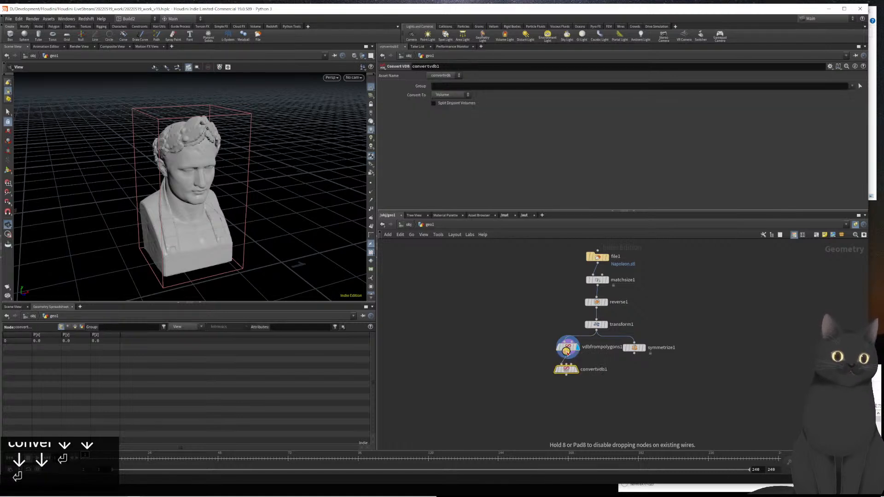
pyautogui.click(567, 348)
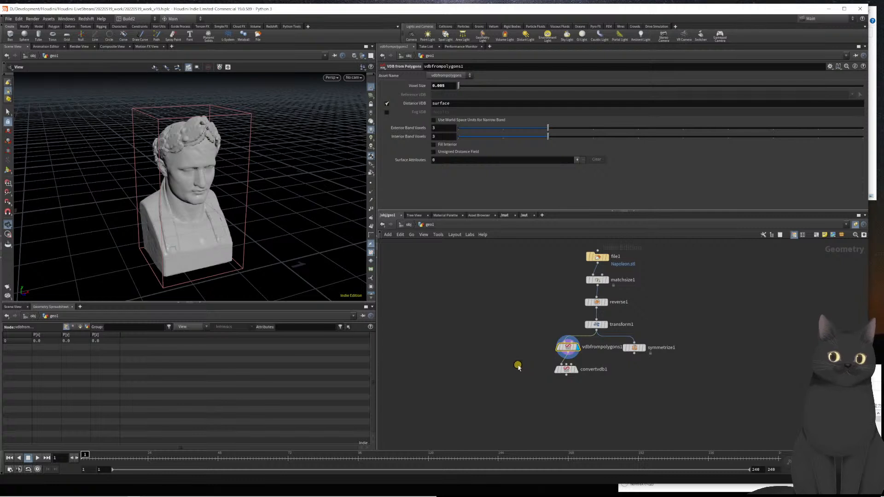
# Set the Convert VDB node to convert to Polygons, display it and inspect the bust's mesh up close
pyautogui.click(566, 370)
pyautogui.click(449, 95)
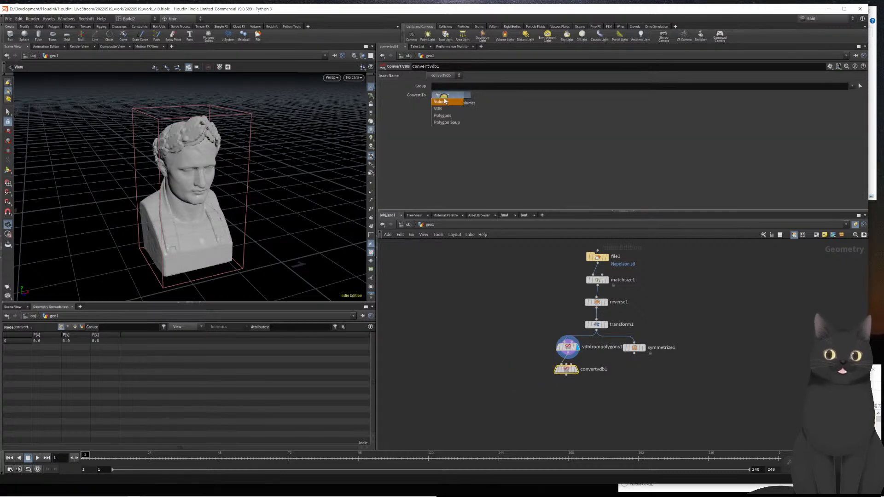
pyautogui.click(444, 113)
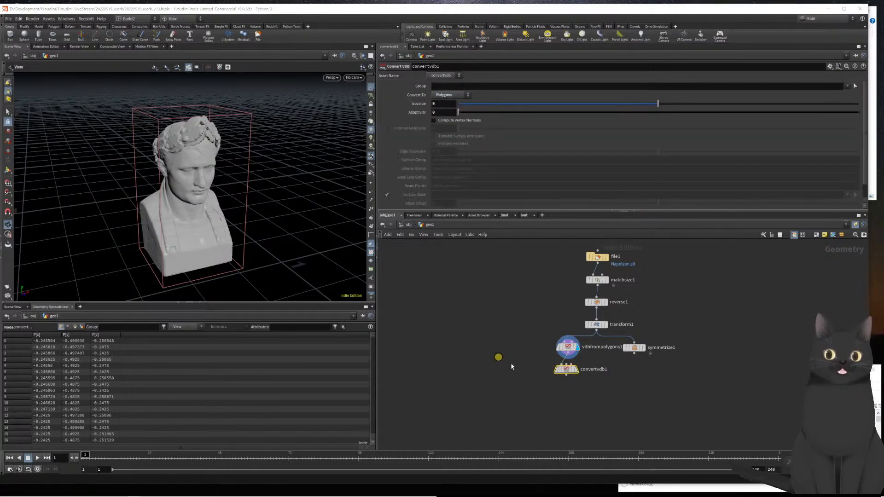
pyautogui.press('r')
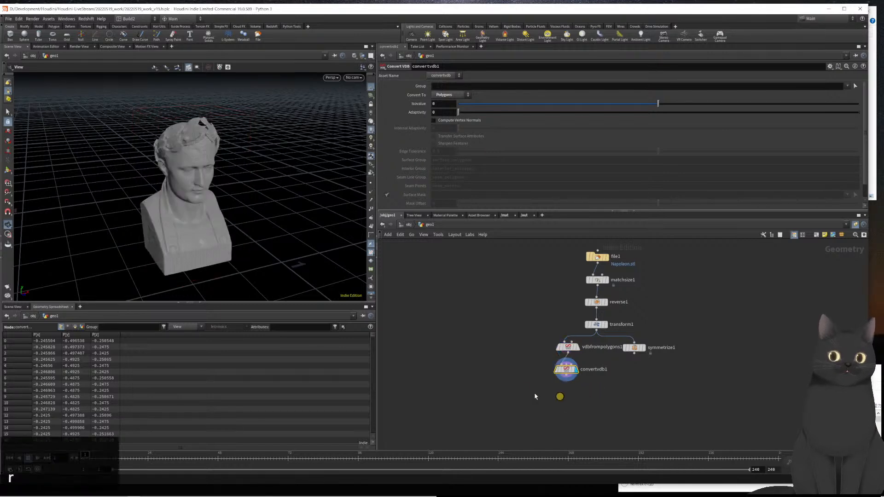
pyautogui.scroll(10, 192, 180)
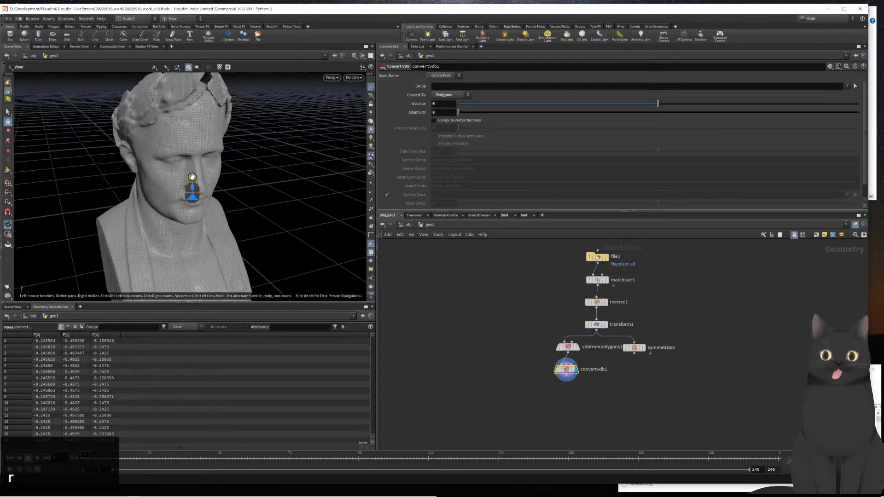
pyautogui.scroll(-10, 192, 179)
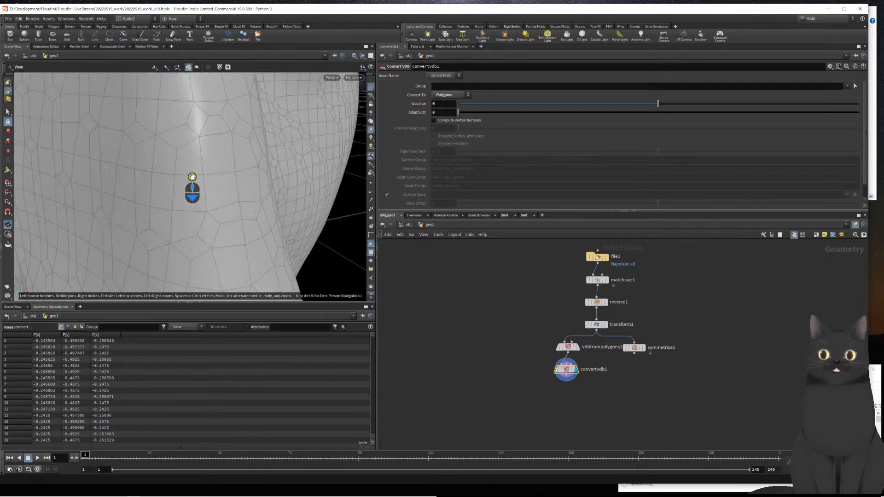
pyautogui.scroll(-5, 192, 180)
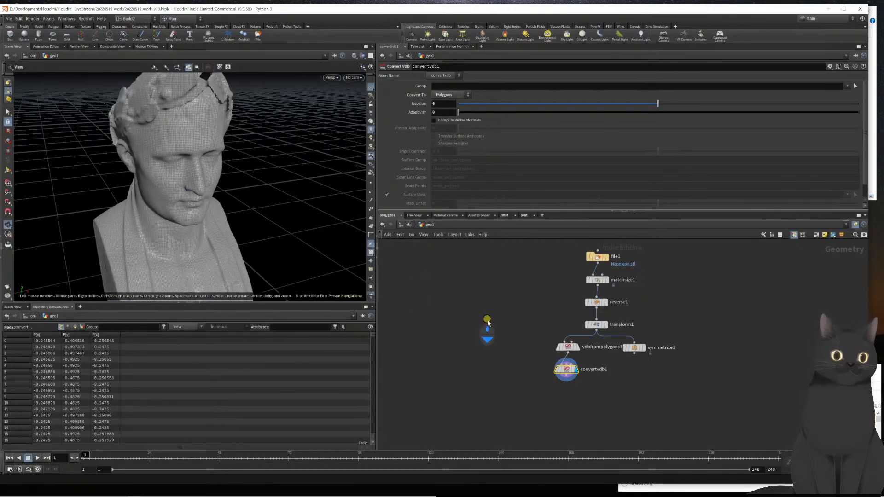
# Append a Remesh node to the Convert VDB output and display its result in the viewport
pyautogui.moveTo(538, 382); pyautogui.dragTo(541, 354, button='middle')
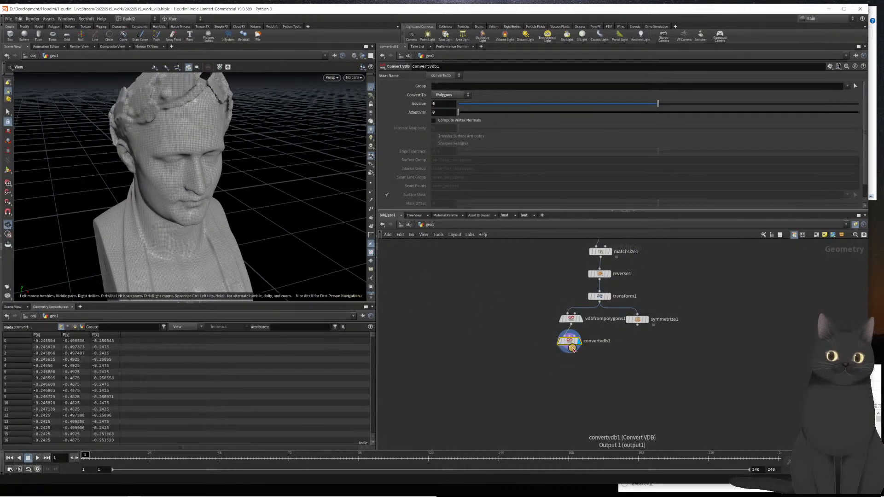
pyautogui.press('Tab')
pyautogui.write('reme')
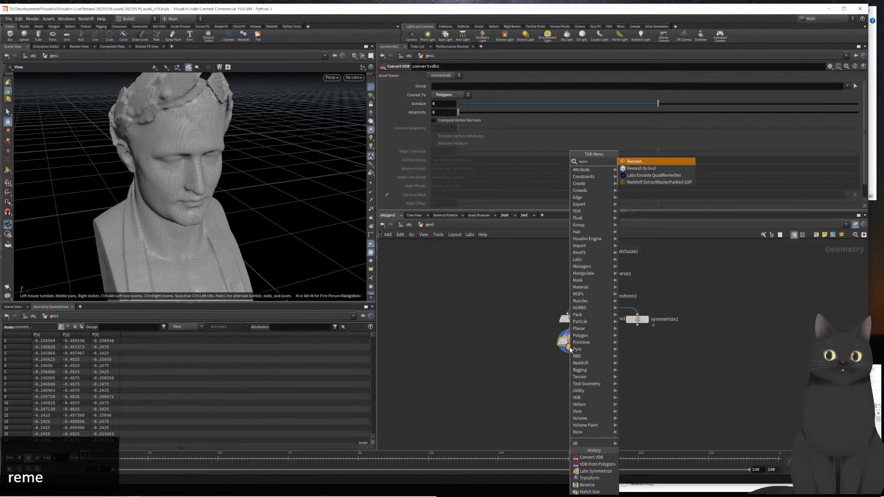
pyautogui.press('Return')
pyautogui.click(570, 347)
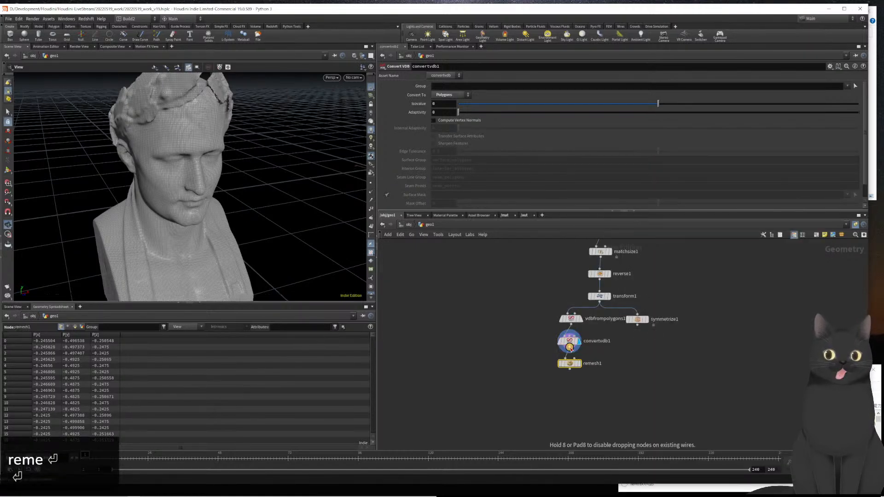
pyautogui.press('r')
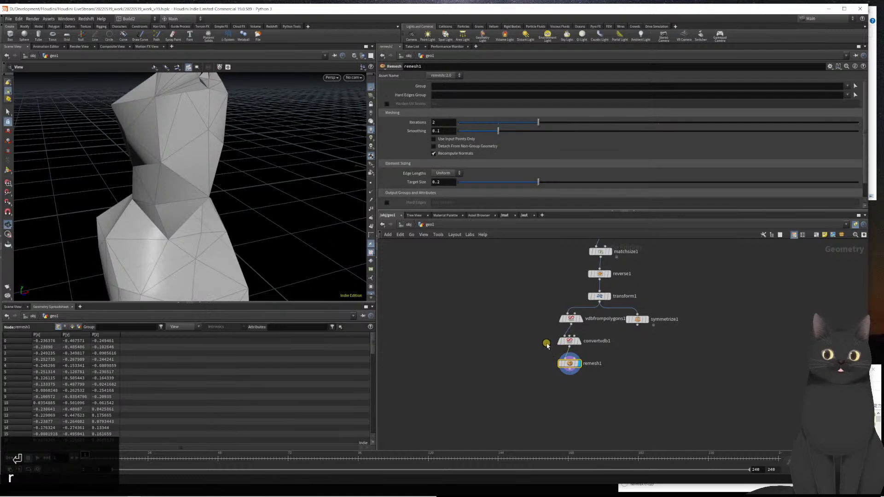
# Copy the Voxel Size parameter of the VDB from Polygons node
pyautogui.click(564, 317)
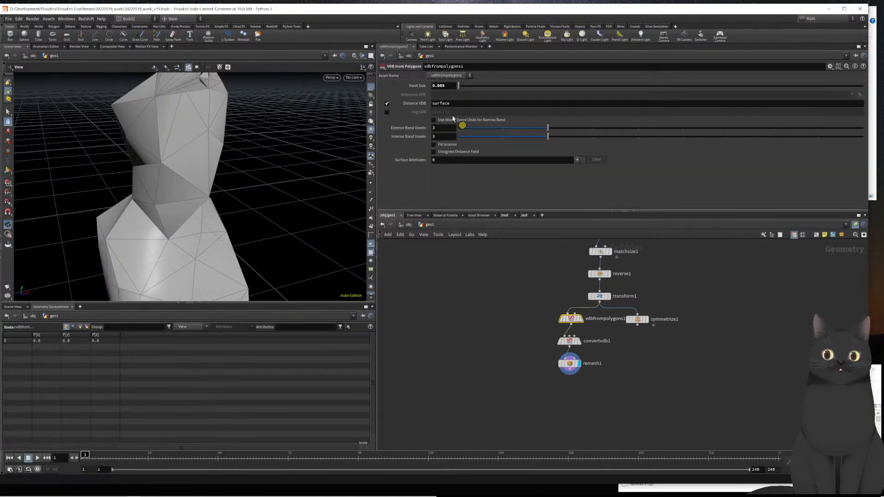
pyautogui.rightClick(450, 87)
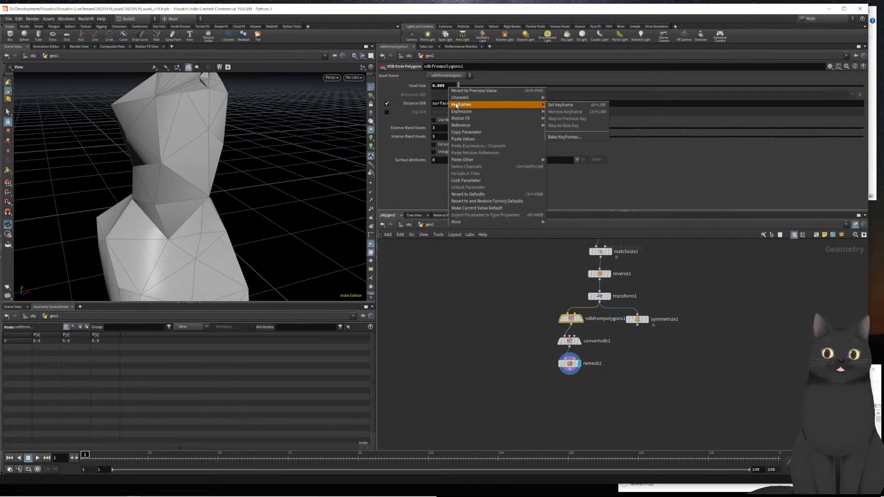
pyautogui.click(468, 133)
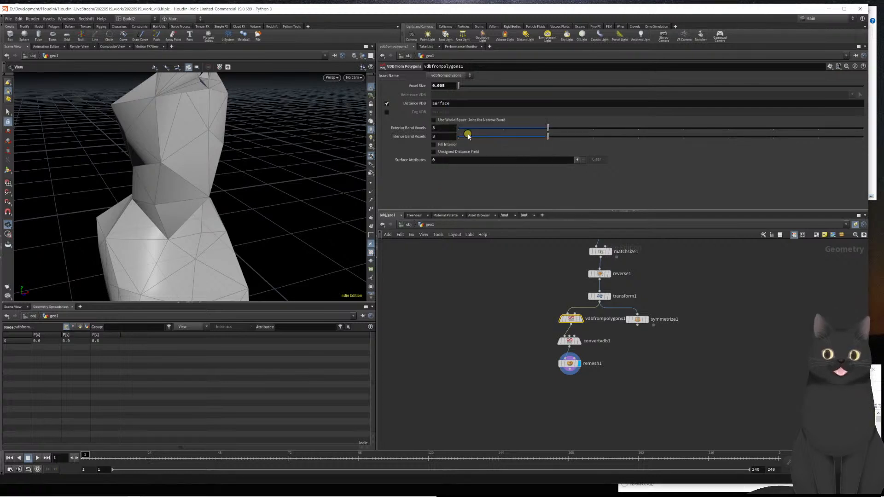
# Link the Remesh node's Target Size to the copied Voxel Size as a relative reference and inspect the remeshed bust up close
pyautogui.moveTo(521, 370); pyautogui.dragTo(589, 386)
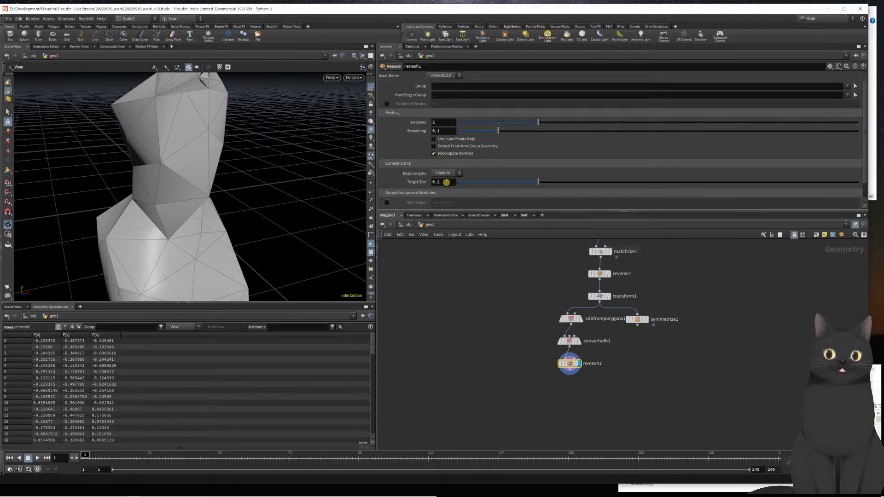
pyautogui.scroll(-2, 446, 183)
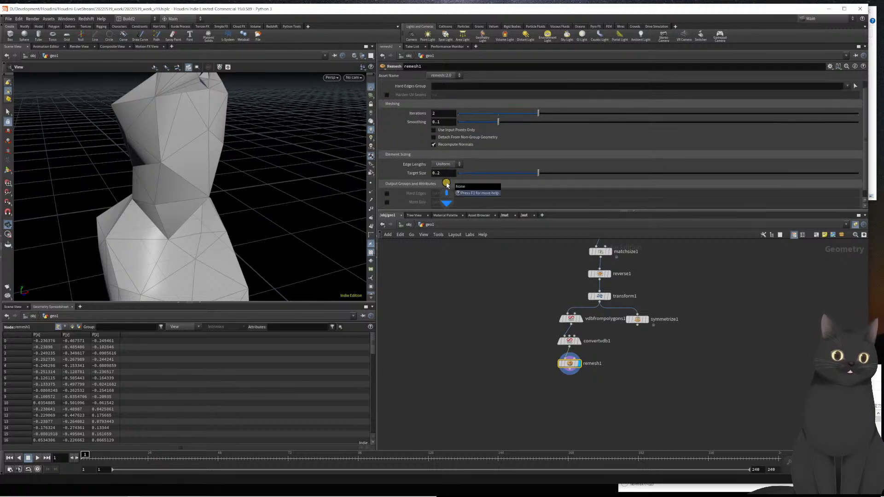
pyautogui.rightClick(441, 165)
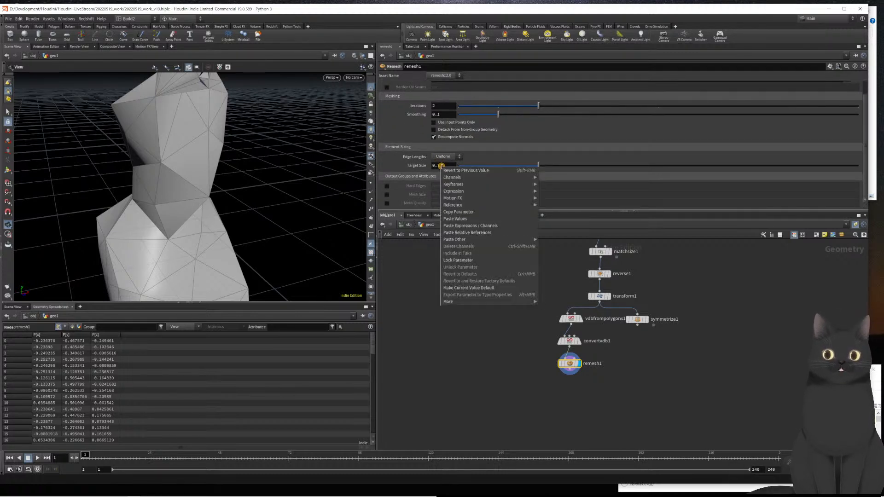
pyautogui.click(466, 234)
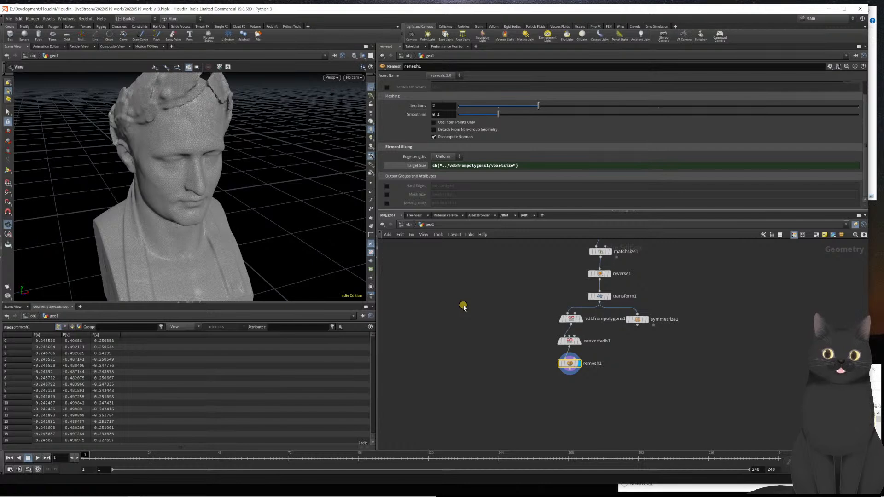
pyautogui.scroll(-4, 247, 221)
pyautogui.scroll(5, 247, 214)
pyautogui.scroll(-10, 173, 181)
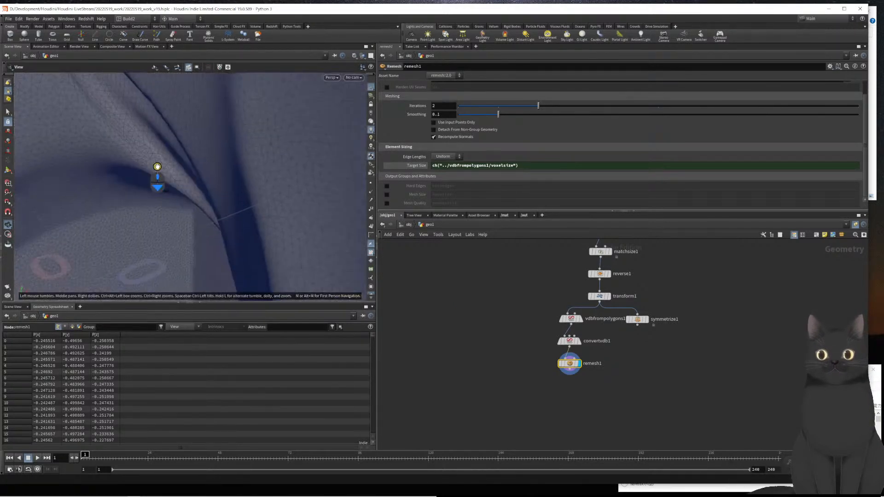
pyautogui.scroll(12, 157, 177)
pyautogui.scroll(6, 157, 177)
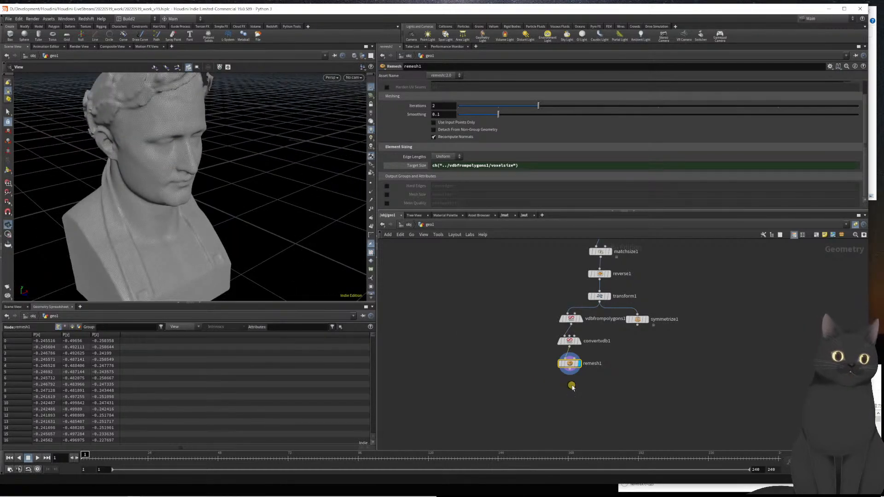
# Append a Normal node to the Remesh output, display it and set it to add normals to Points
pyautogui.press('Tab')
pyautogui.write('norm')
pyautogui.press('Return')
pyautogui.press('Return')
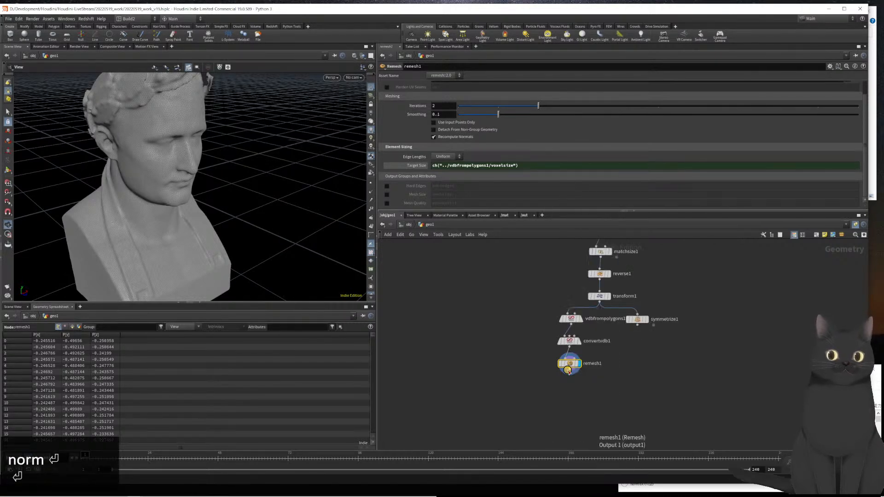
pyautogui.press('r')
pyautogui.click(569, 383)
pyautogui.click(455, 134)
pyautogui.click(442, 137)
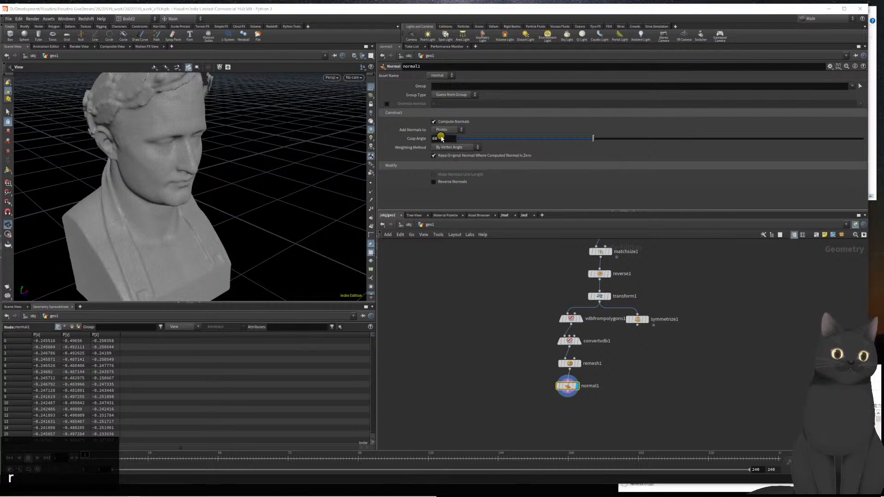
# Append a Measure node to the Normal node's output and display its result
pyautogui.scroll(-3, 464, 327)
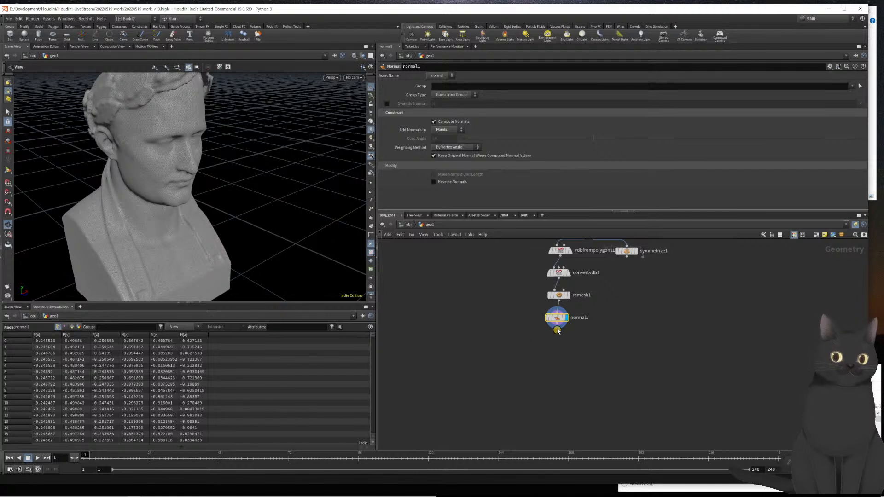
pyautogui.press('Tab')
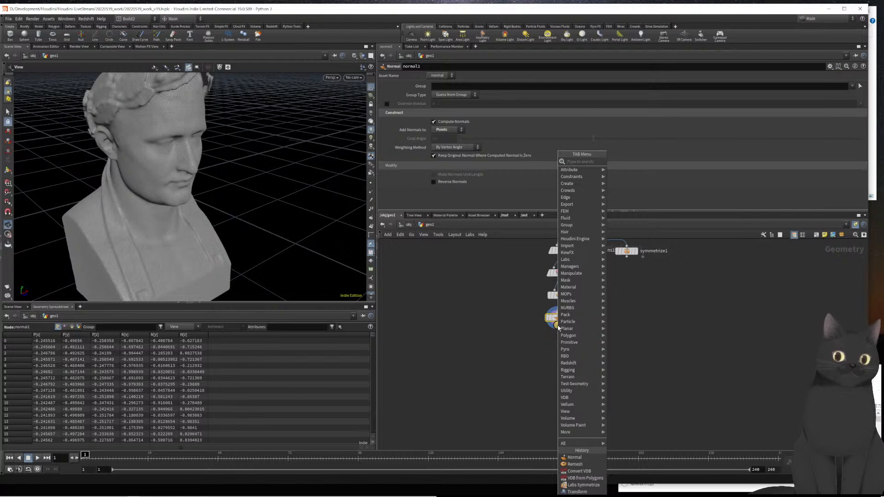
pyautogui.write('mwauy')
pyautogui.press('BackSpace')
pyautogui.press('BackSpace')
pyautogui.press('BackSpace')
pyautogui.press('BackSpace')
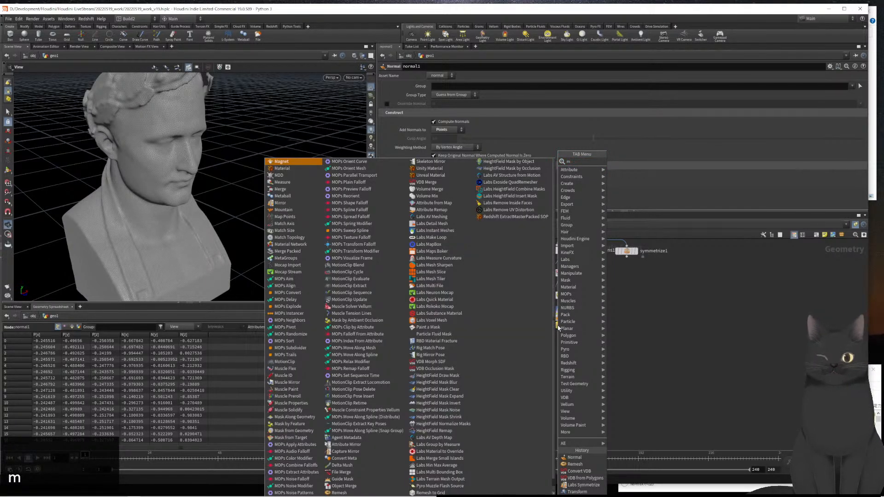
pyautogui.write('e')
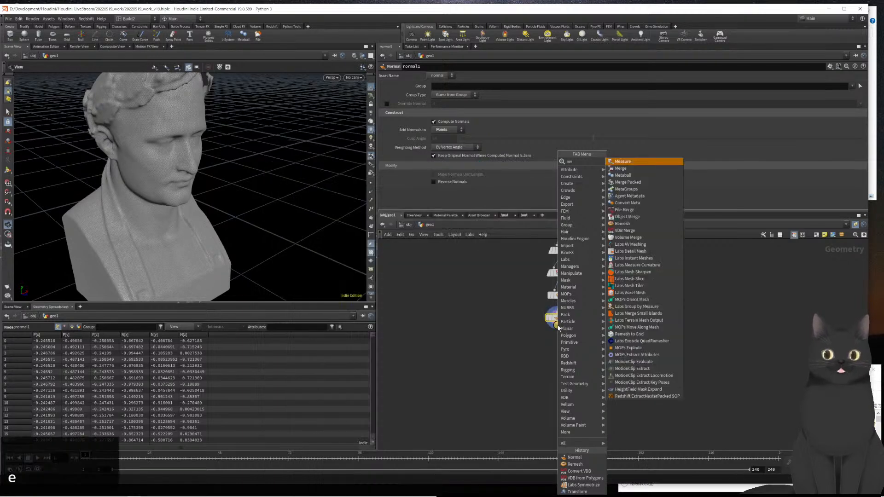
pyautogui.press('Return')
pyautogui.click(558, 325)
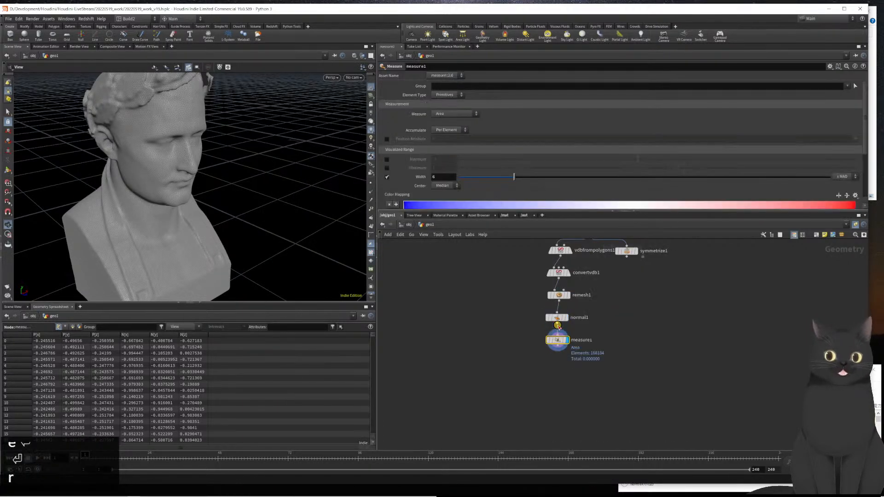
pyautogui.scroll(-2, 474, 350)
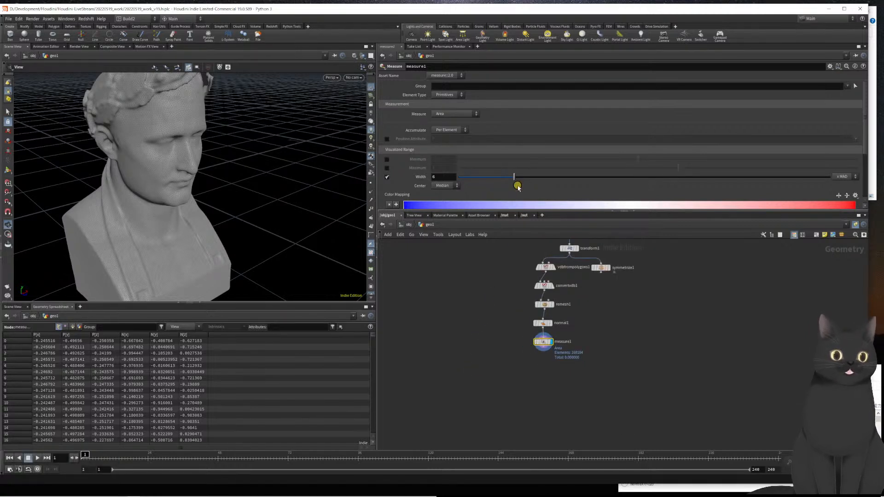
pyautogui.scroll(-3, 504, 155)
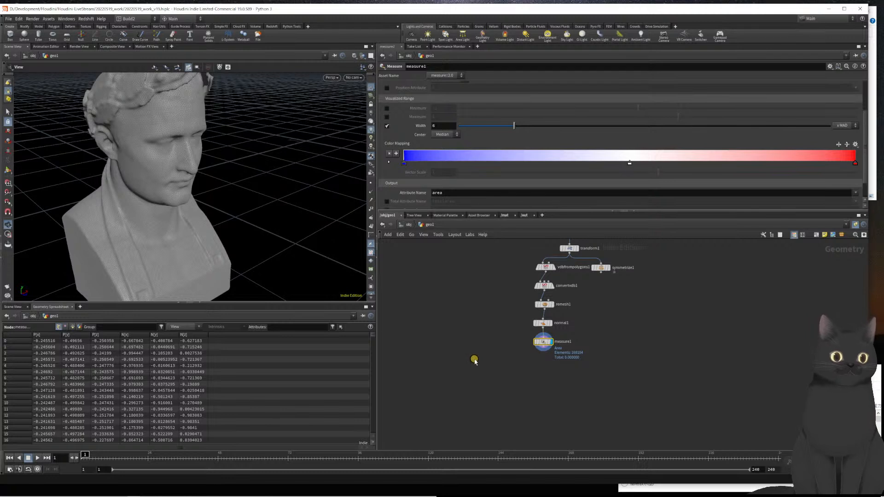
pyautogui.scroll(-3, 370, 258)
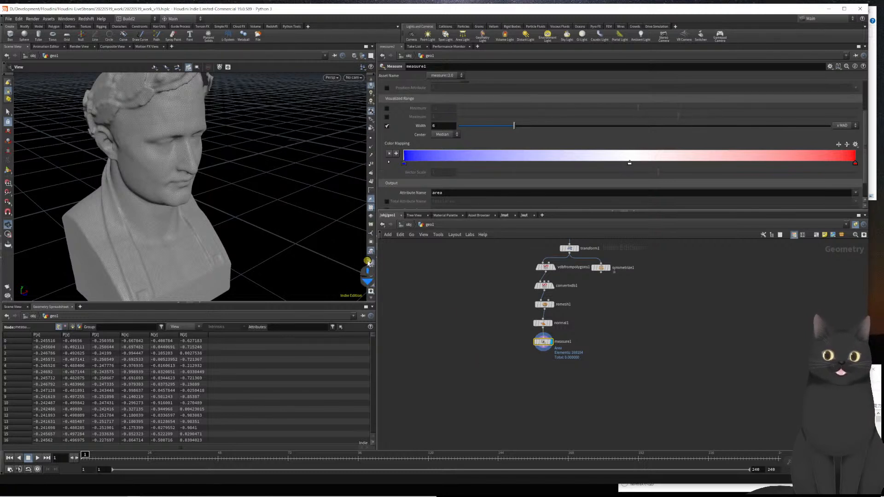
pyautogui.scroll(-2, 456, 189)
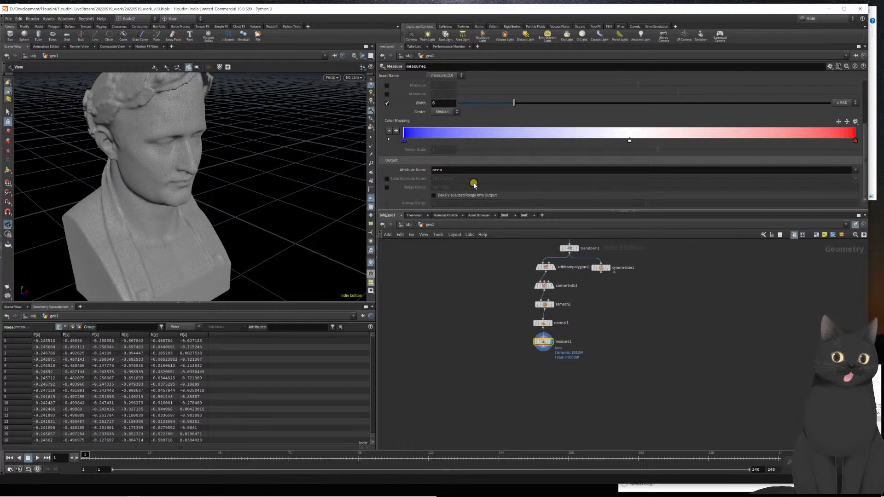
pyautogui.scroll(5, 561, 156)
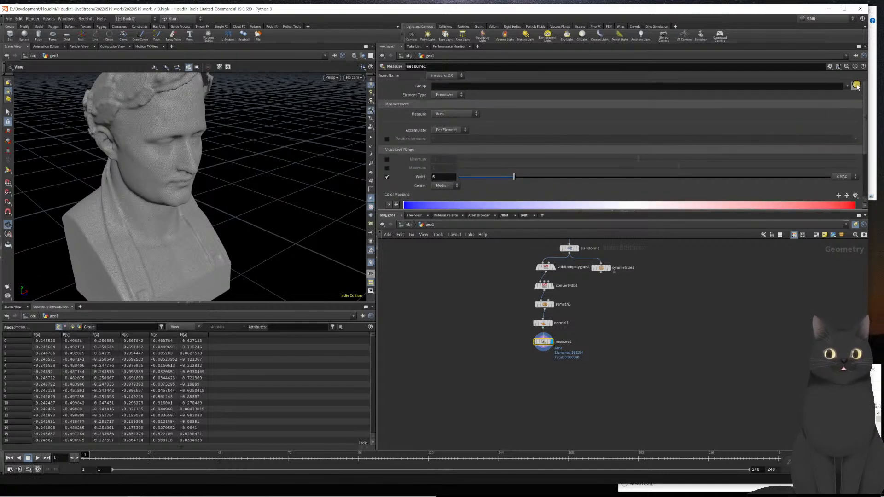
pyautogui.click(855, 86)
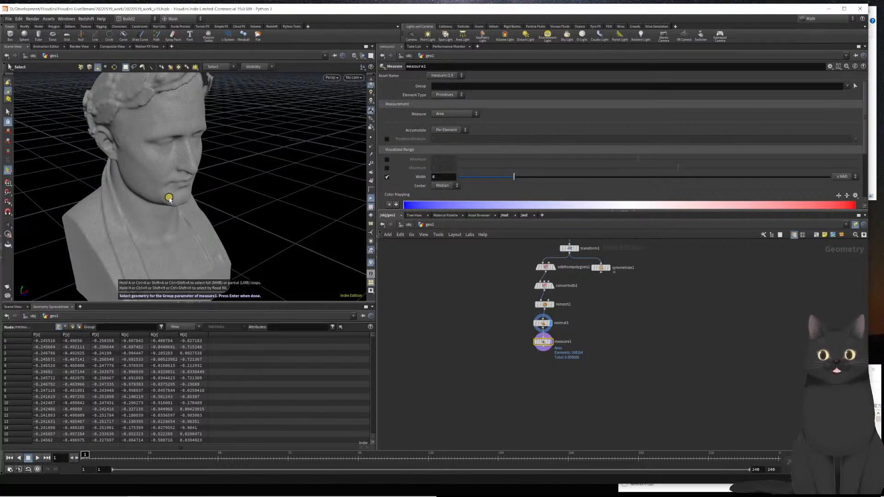
pyautogui.press('Return')
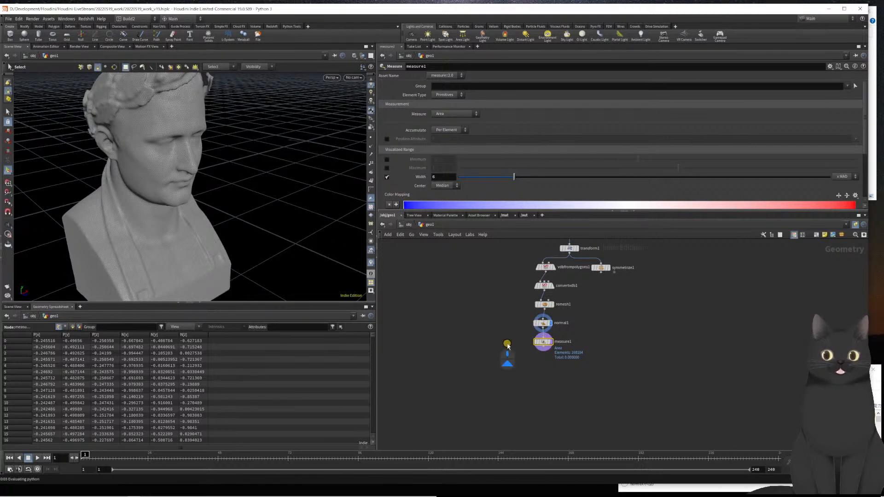
pyautogui.scroll(3, 534, 345)
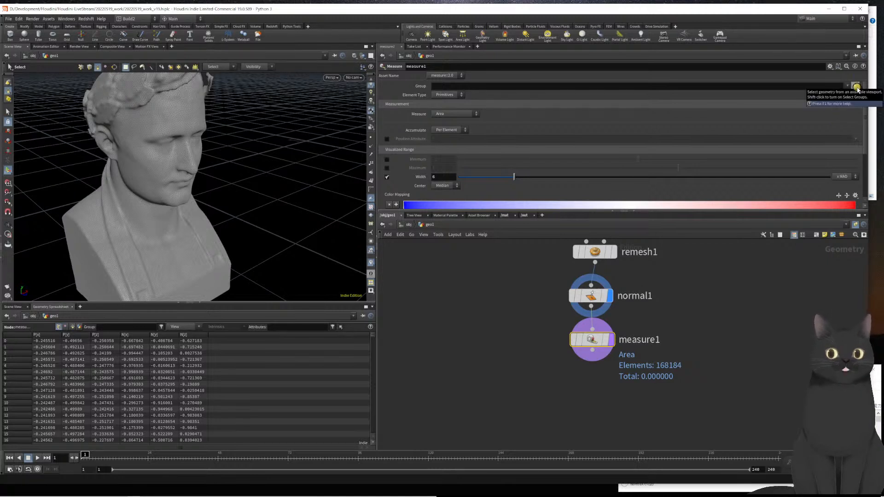
pyautogui.click(856, 87)
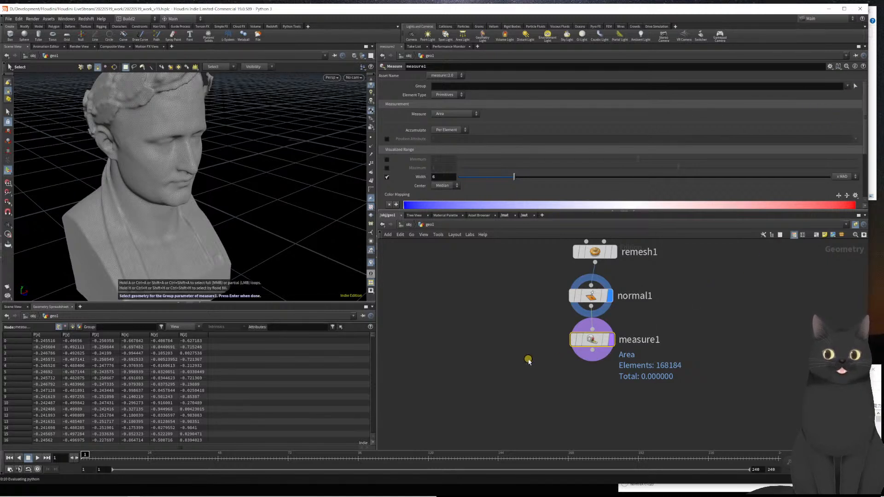
pyautogui.click(611, 341)
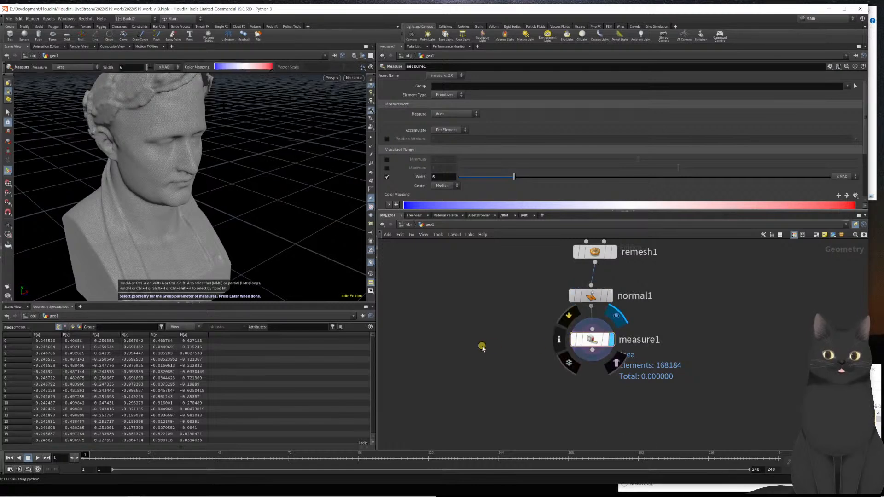
pyautogui.press('Escape')
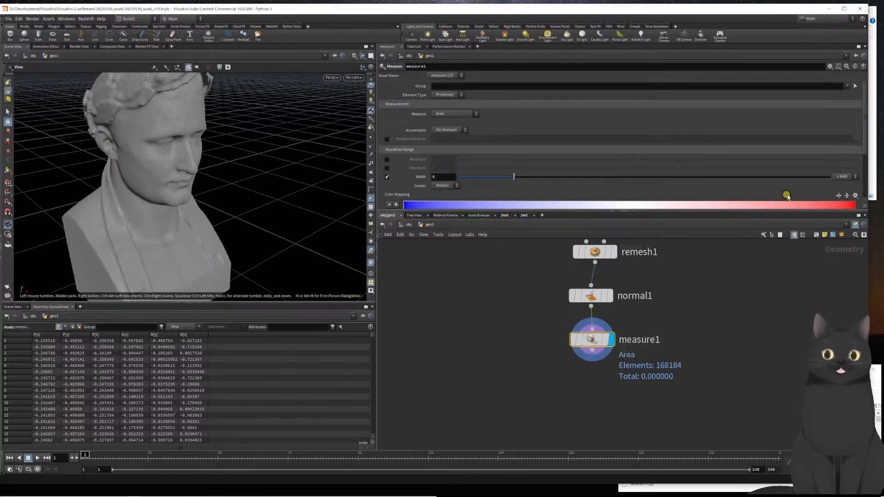
pyautogui.click(855, 87)
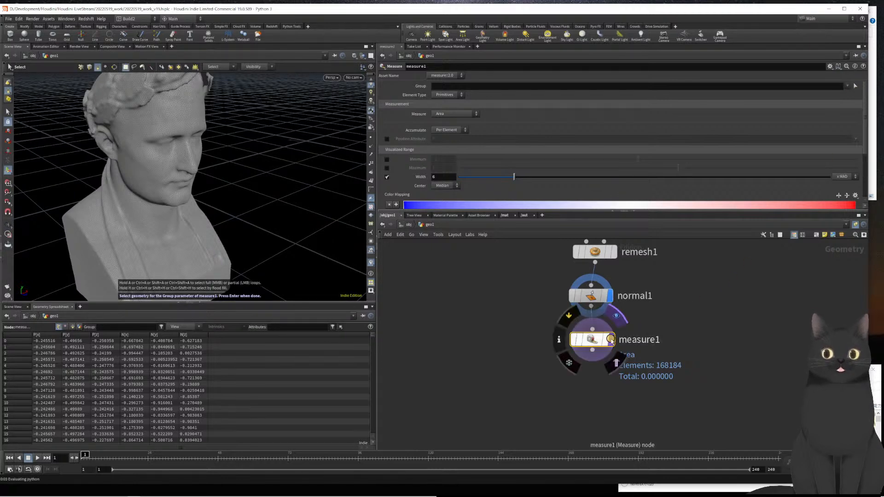
pyautogui.click(610, 340)
pyautogui.press('Escape')
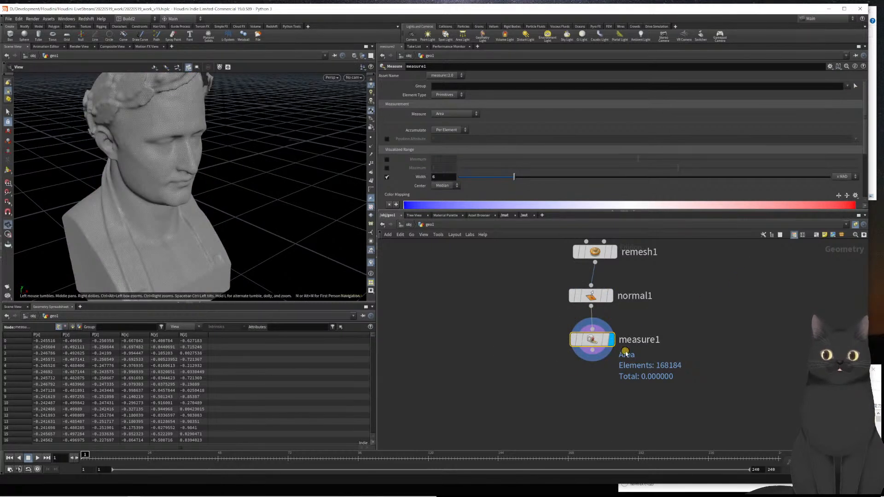
# Turn on the Measure node's color-mapped area visualization in the viewport and view the bust from another angle
pyautogui.click(7, 170)
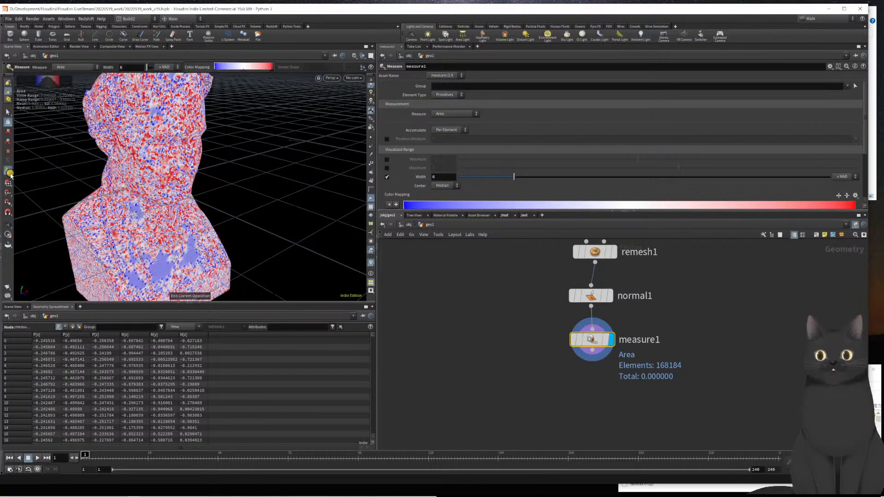
pyautogui.press('Escape')
pyautogui.moveTo(181, 189); pyautogui.dragTo(158, 177)
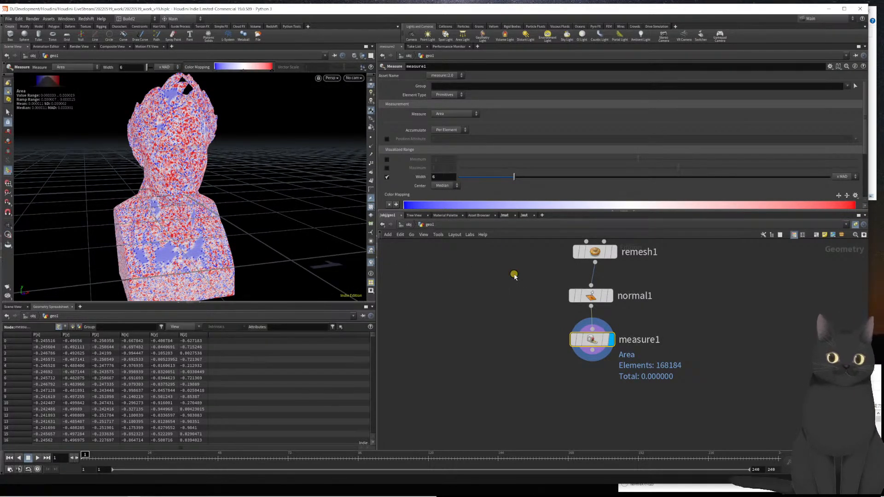
pyautogui.keyDown('alt'); pyautogui.moveTo(247, 253); pyautogui.dragTo(212, 203); pyautogui.keyUp('alt')
pyautogui.scroll(-2, 470, 179)
pyautogui.scroll(-1, 470, 178)
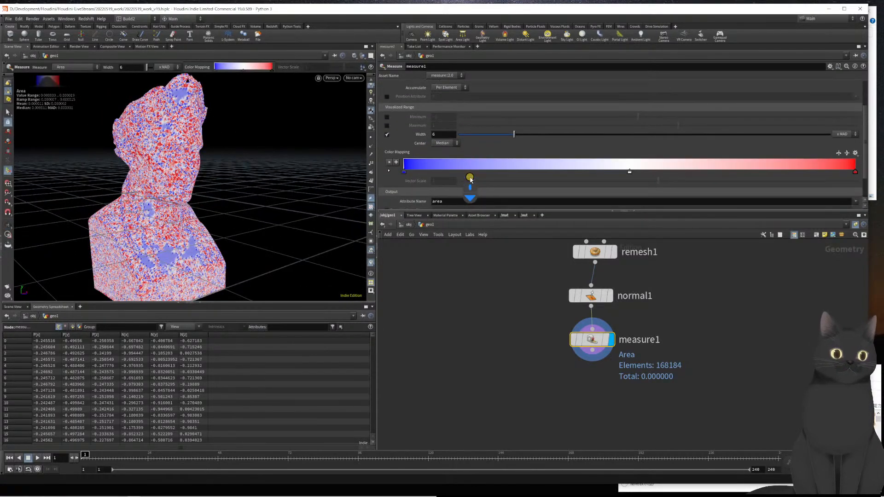
pyautogui.scroll(3, 470, 178)
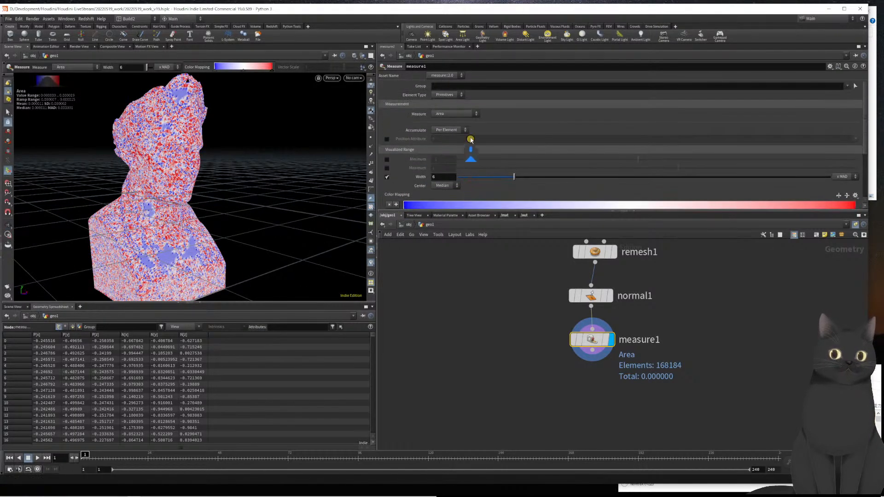
# Set the Measure node's Element Type to Points and Measure to Curvature, and view the bust from the front
pyautogui.click(445, 95)
pyautogui.click(441, 101)
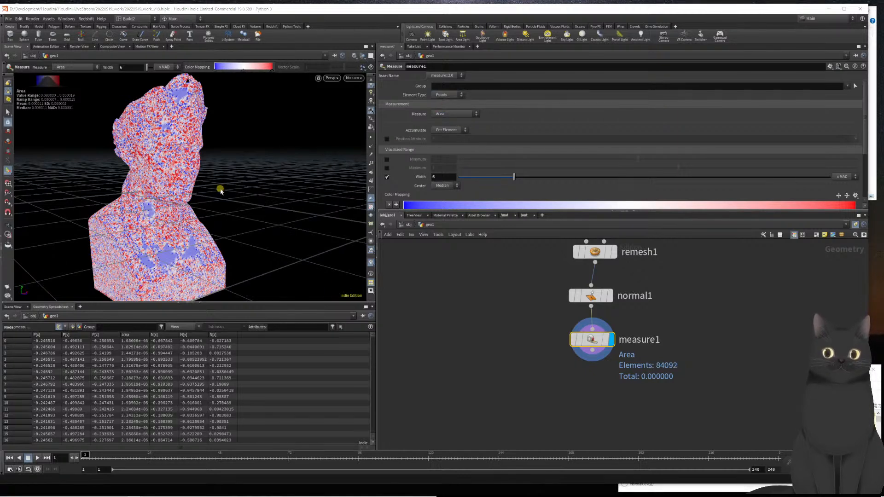
pyautogui.click(450, 114)
pyautogui.click(443, 149)
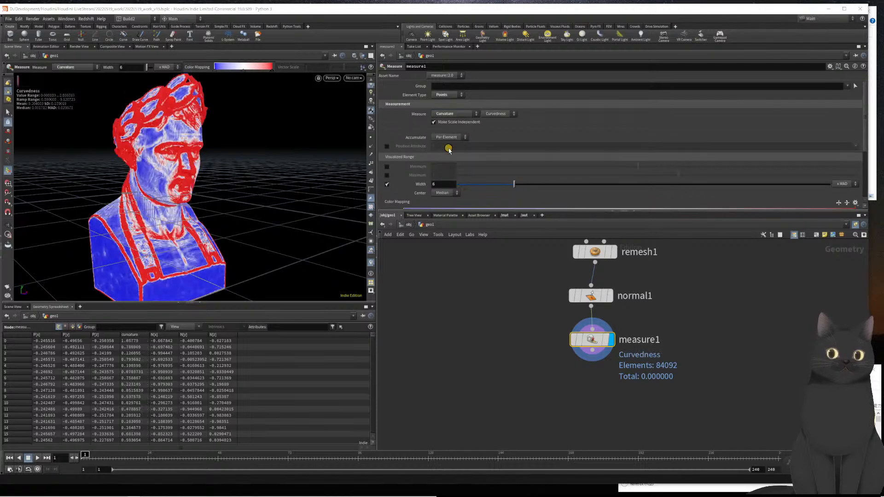
pyautogui.press('Escape')
pyautogui.moveTo(156, 212)
pyautogui.mouseDown()
pyautogui.moveTo(139, 211)
pyautogui.moveTo(154, 216)
pyautogui.mouseUp()
pyautogui.press('Return')
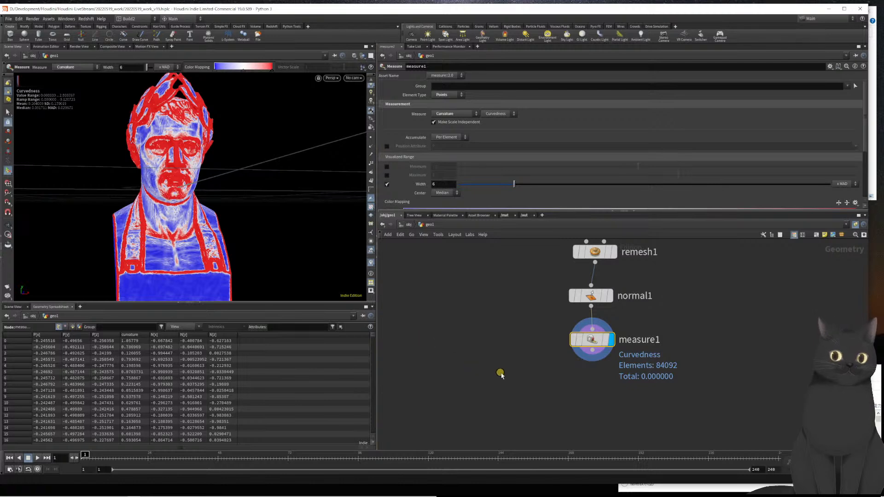
# Append a second Measure node to the first Measure node's output and display its result
pyautogui.press('Tab')
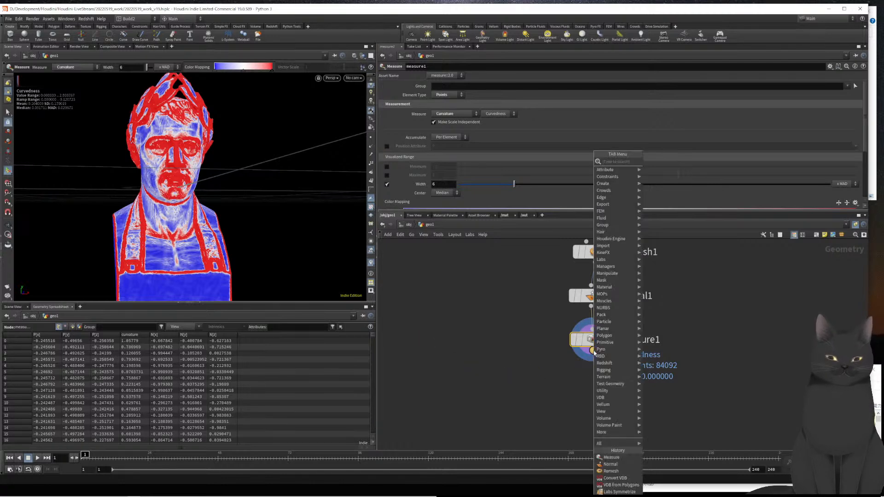
pyautogui.write('measu')
pyautogui.press('Return')
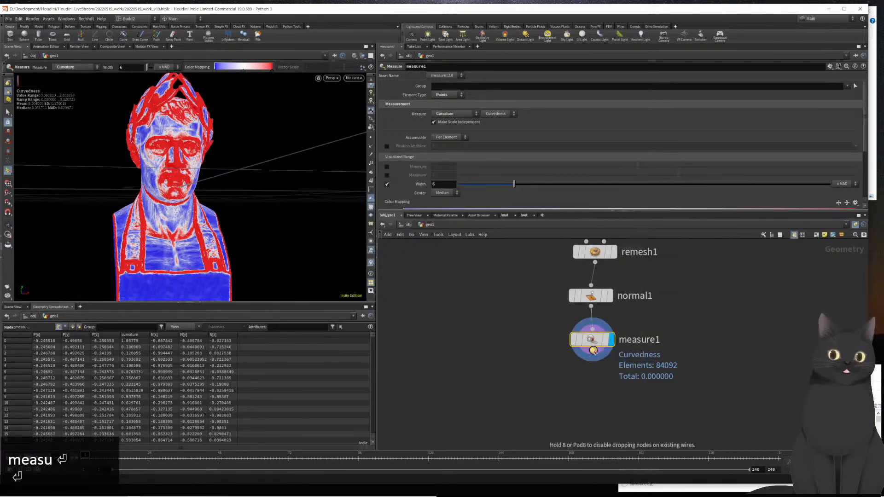
pyautogui.press('r')
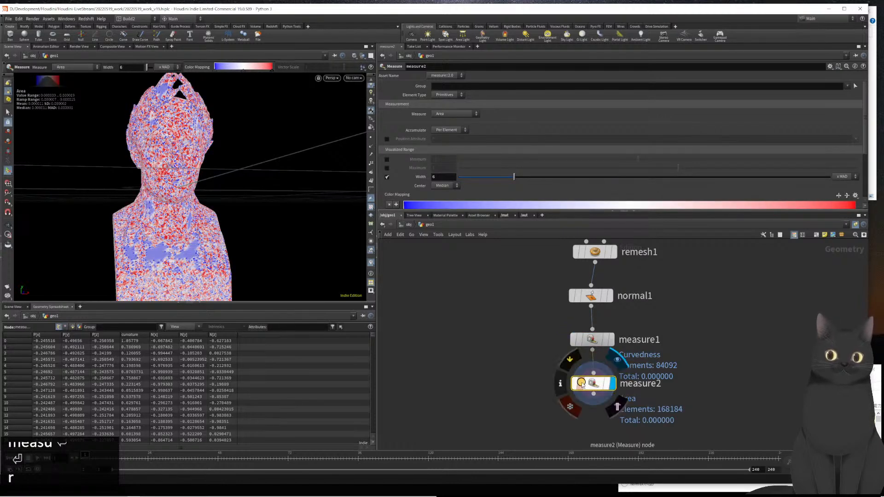
pyautogui.keyDown('ctrl'); pyautogui.click(590, 384); pyautogui.keyUp('ctrl')
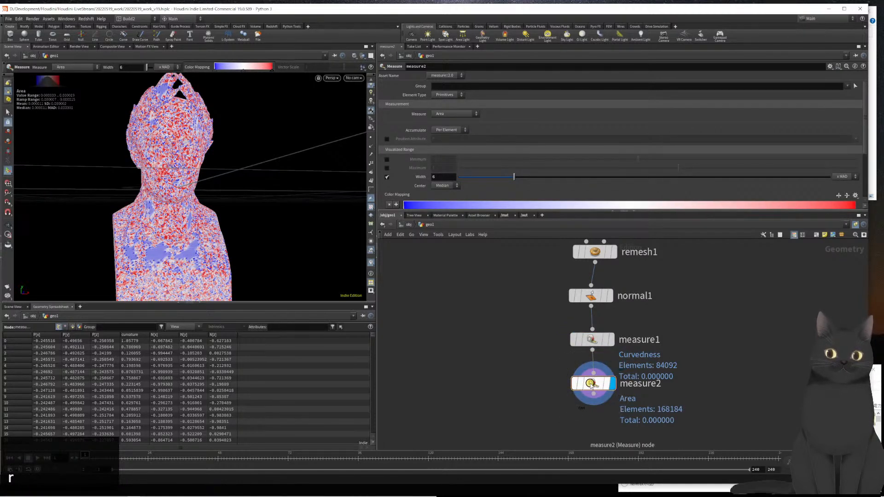
# Compare the geometry information, parameters and output attribute names of the two Measure nodes
pyautogui.middleClick(591, 384)
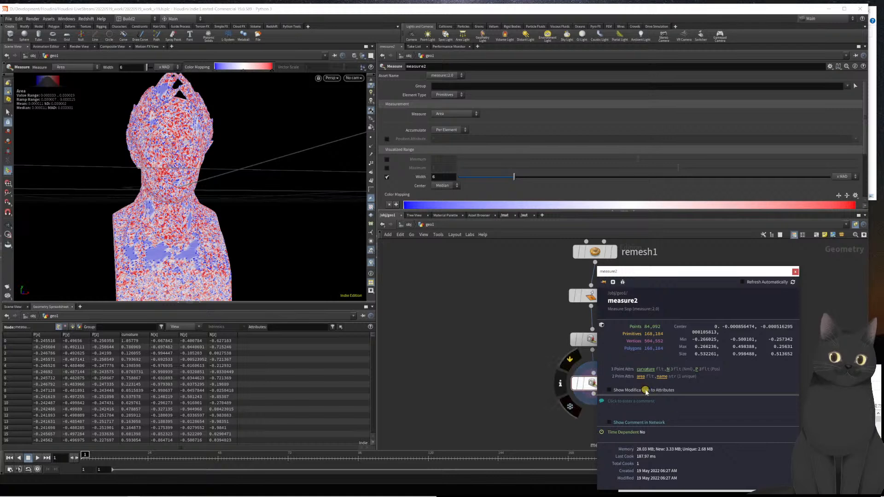
pyautogui.moveTo(505, 329); pyautogui.dragTo(581, 348)
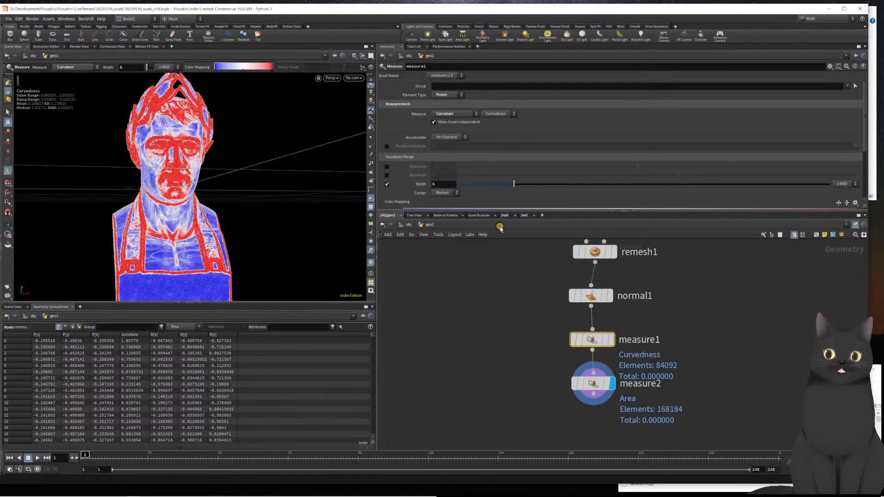
pyautogui.click(590, 338)
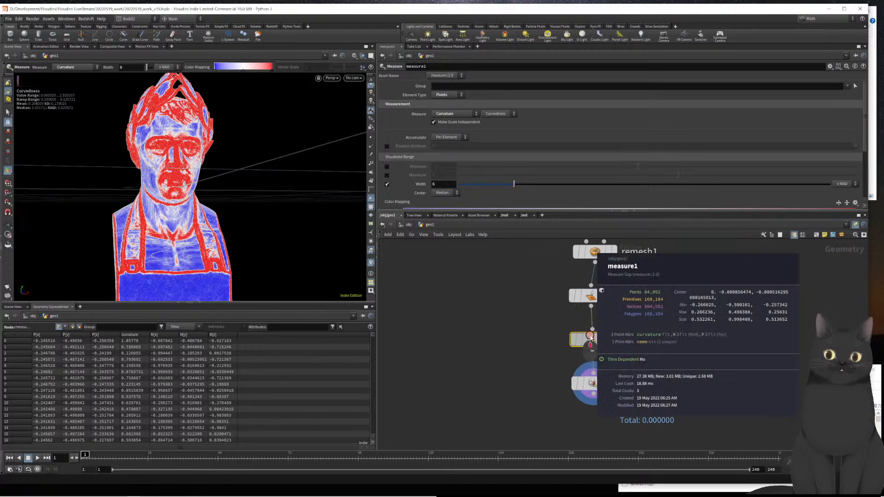
pyautogui.middleClick(592, 299)
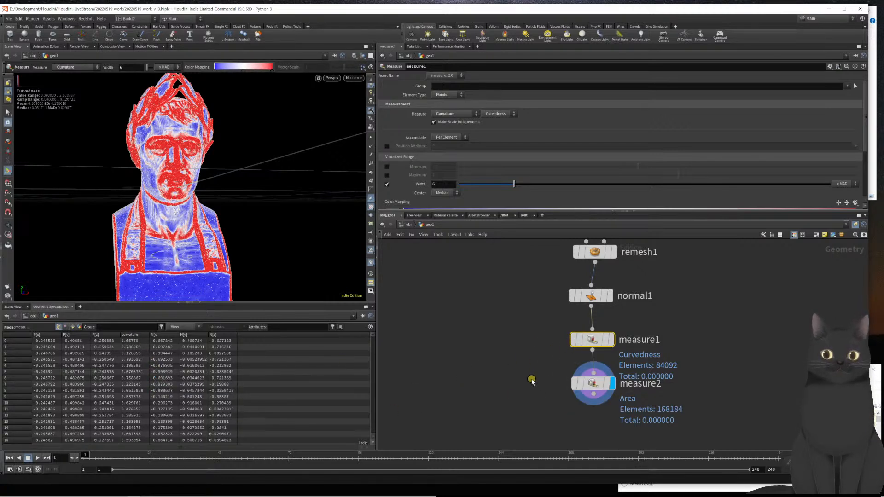
pyautogui.click(596, 383)
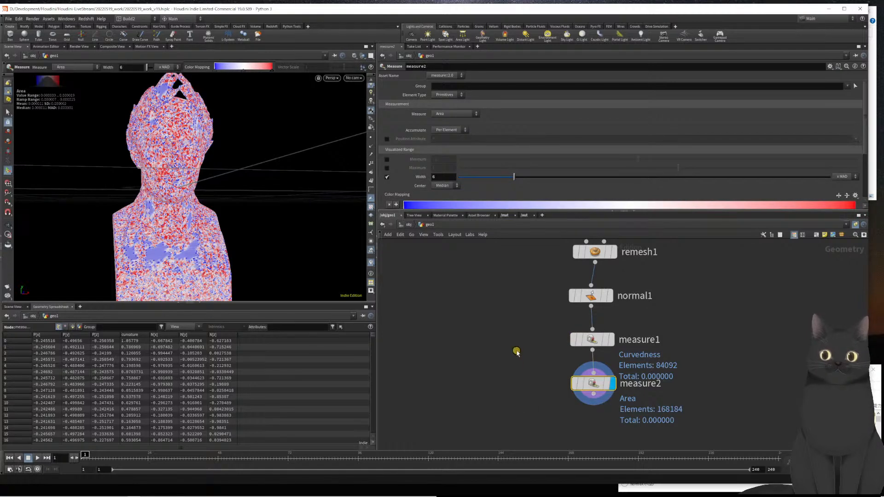
pyautogui.moveTo(569, 332); pyautogui.dragTo(495, 367)
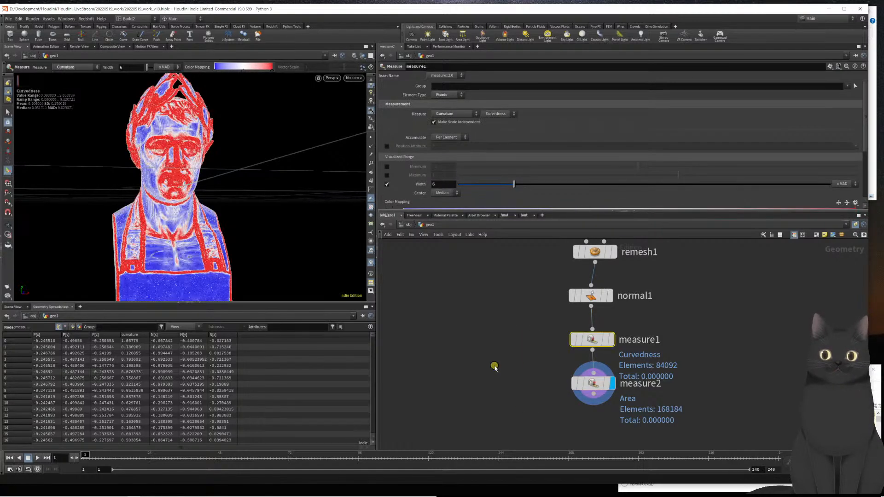
pyautogui.scroll(-3, 585, 193)
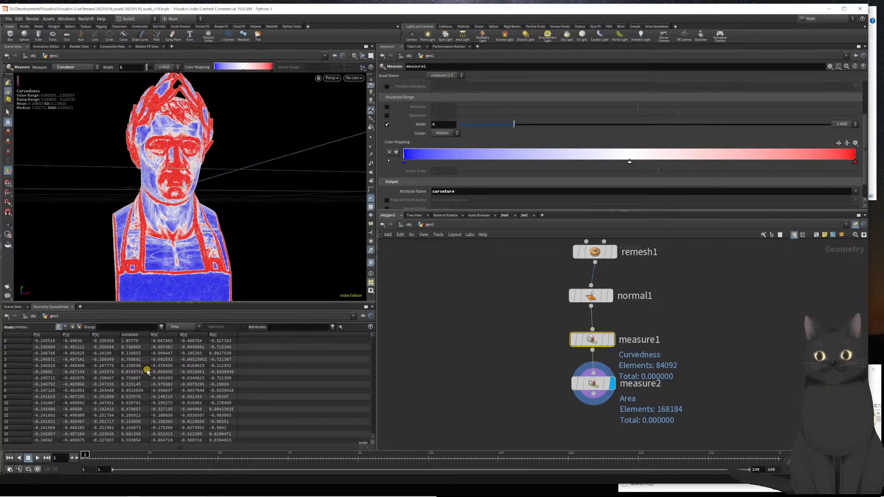
pyautogui.moveTo(518, 379); pyautogui.dragTo(613, 389)
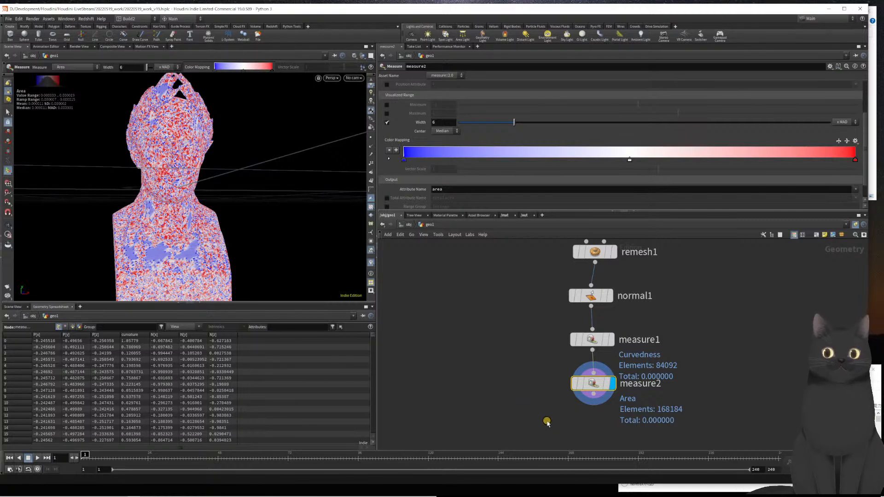
pyautogui.click(509, 385)
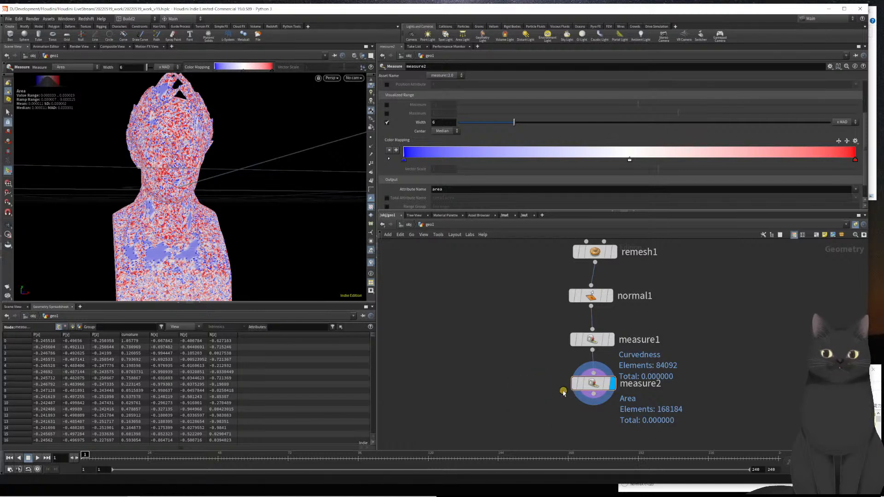
pyautogui.click(590, 390)
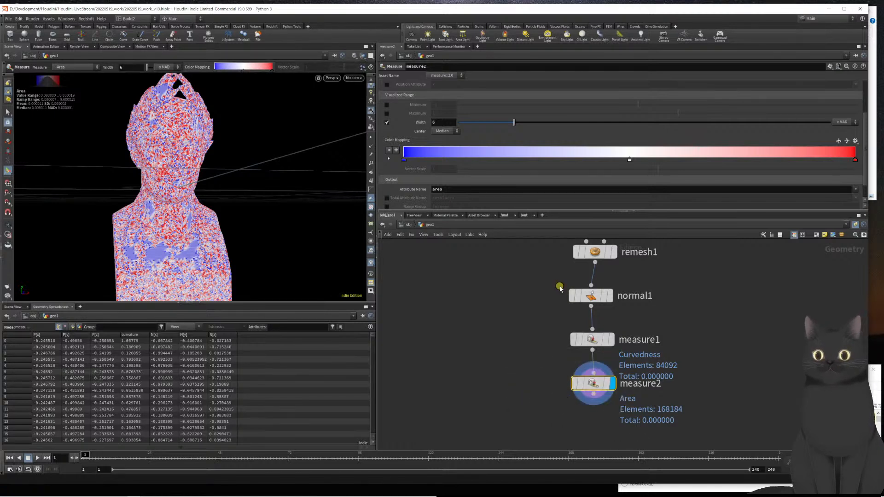
# Set the second Measure node's Element Type to Points and Measure to Gradient, and check the gradient visualization on the bust
pyautogui.click(516, 164)
pyautogui.scroll(4, 515, 166)
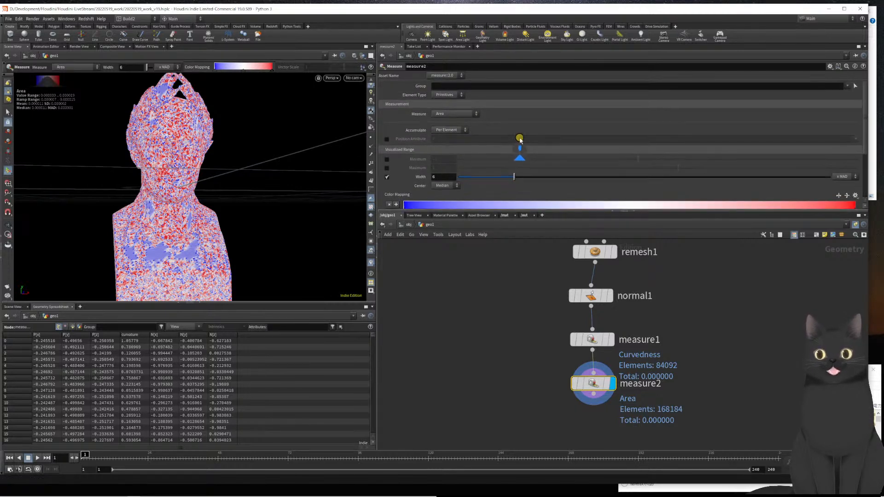
pyautogui.click(447, 95)
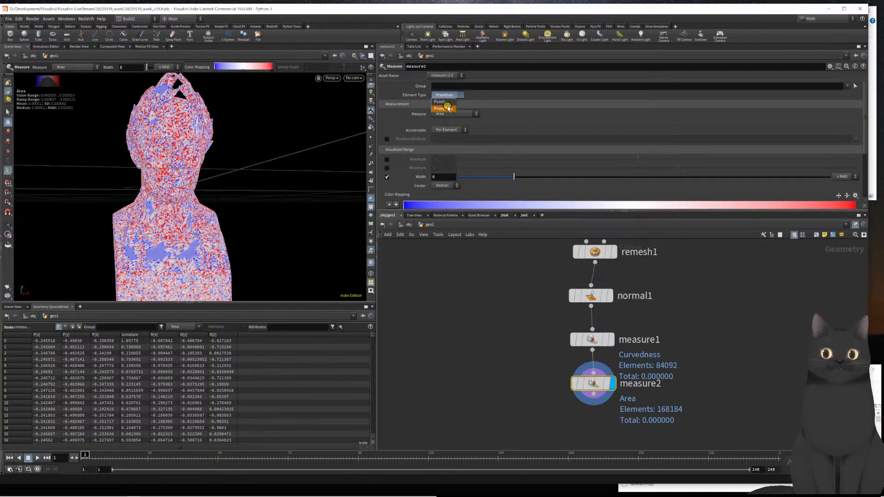
pyautogui.click(445, 101)
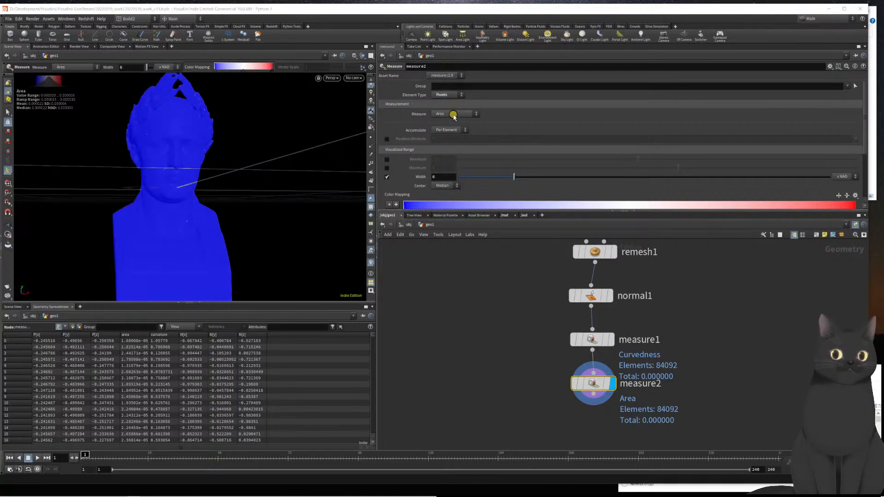
pyautogui.click(454, 115)
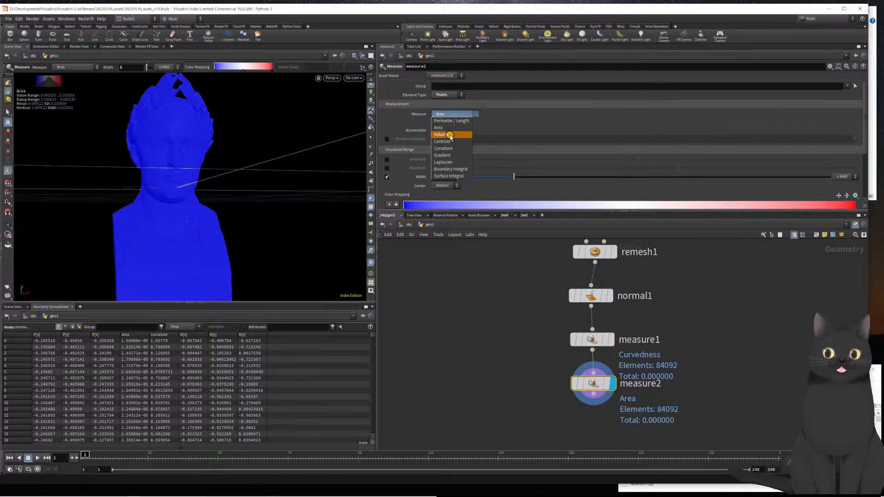
pyautogui.click(446, 155)
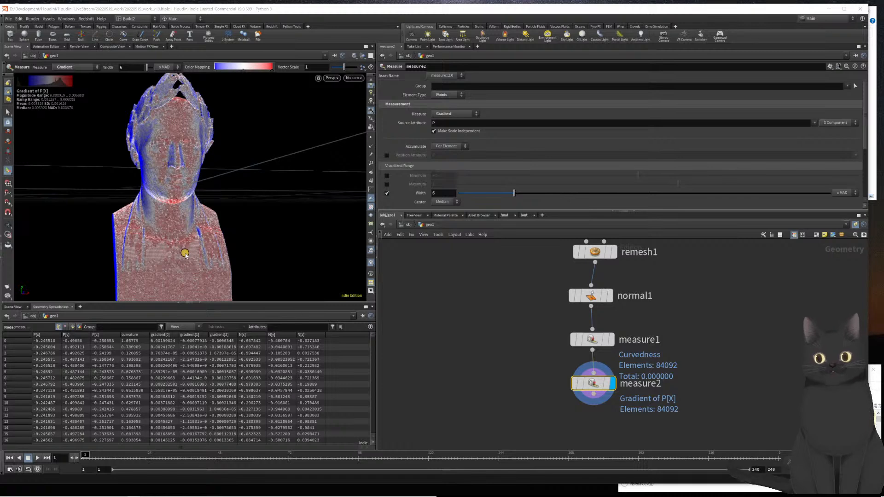
pyautogui.scroll(-3, 483, 178)
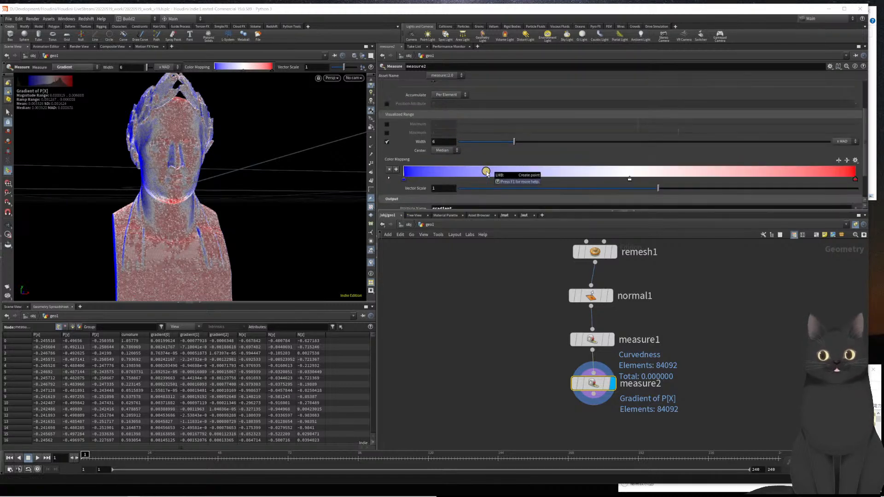
pyautogui.press('Escape')
pyautogui.moveTo(220, 237)
pyautogui.mouseDown()
pyautogui.moveTo(274, 230)
pyautogui.moveTo(202, 237)
pyautogui.moveTo(213, 233)
pyautogui.mouseUp()
pyautogui.press('Return')
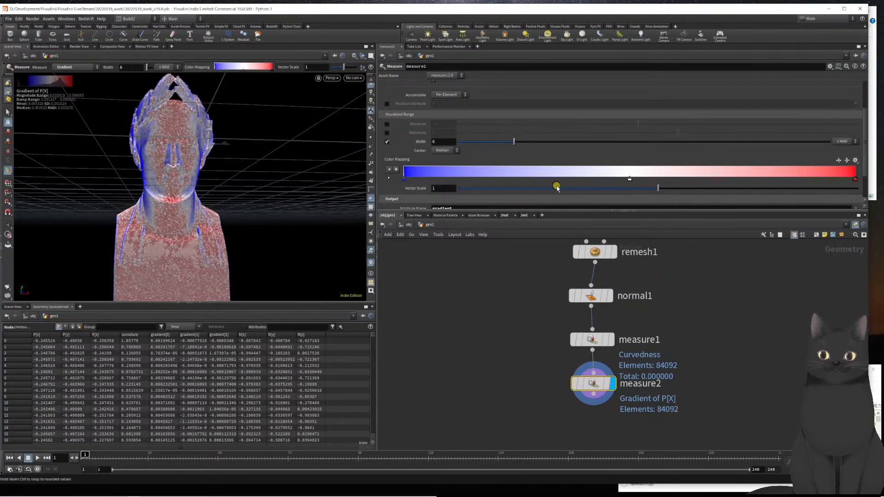
# Set the gradient's Source Attribute to curvature on the second Measure node
pyautogui.scroll(2, 506, 168)
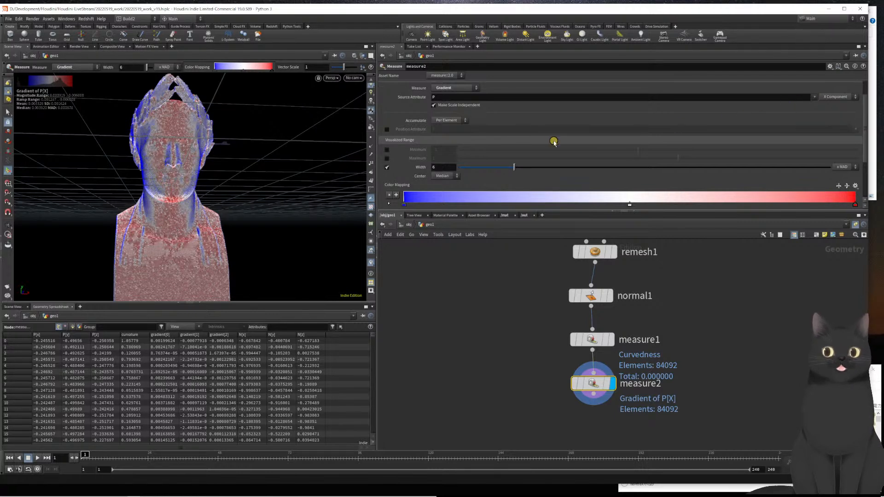
pyautogui.doubleClick(426, 98)
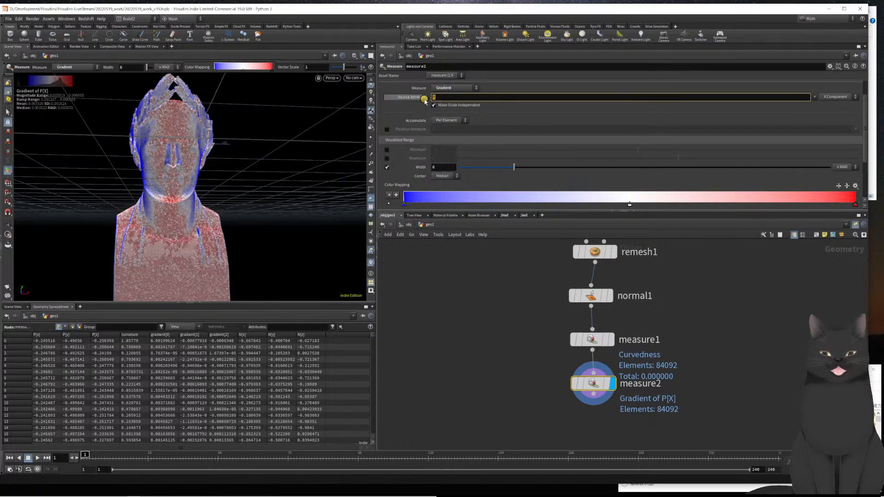
pyautogui.write('cur')
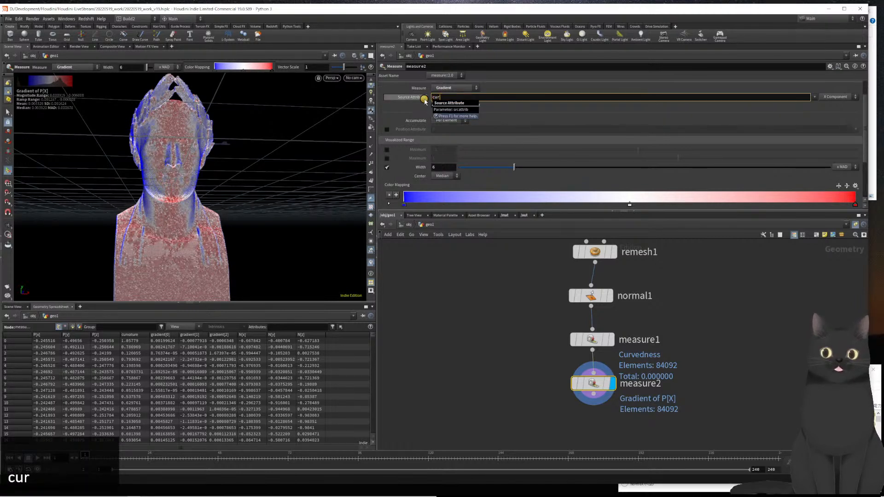
pyautogui.write('vature')
pyautogui.press('Return')
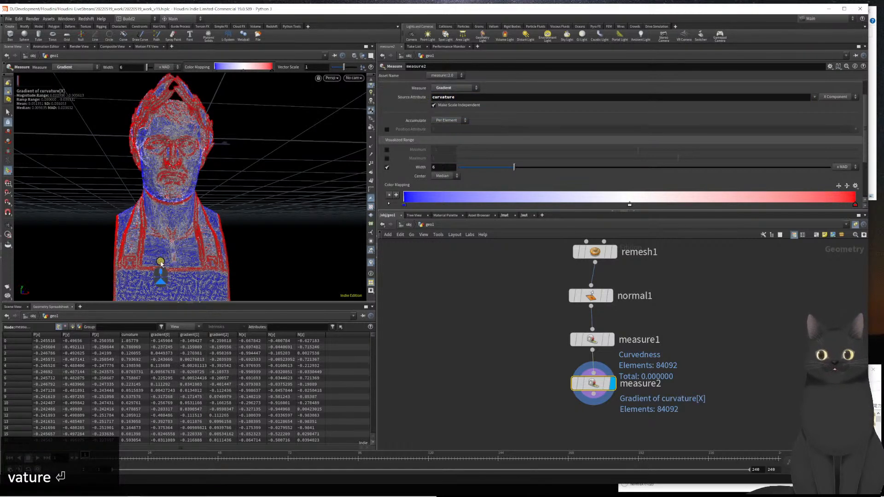
# Examine the second Measure node's output settings and inspect the curvature gradient vectors up close on the bust's chest
pyautogui.press('Escape')
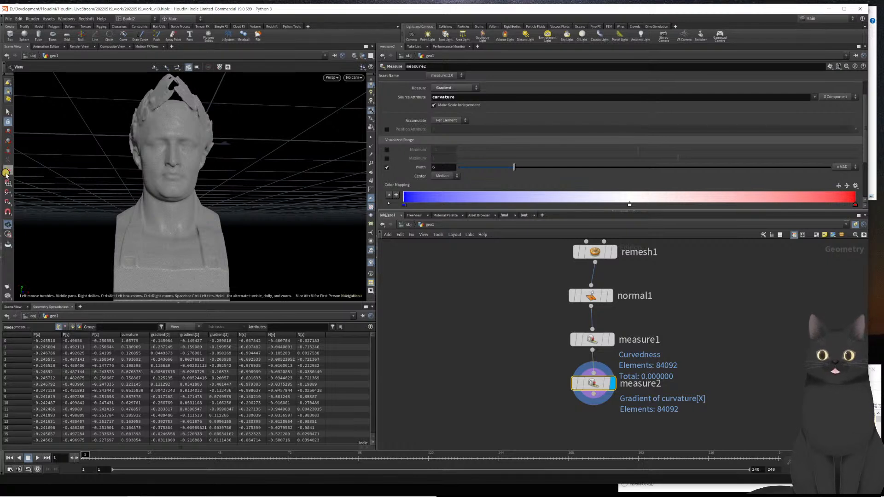
pyautogui.scroll(-3, 465, 183)
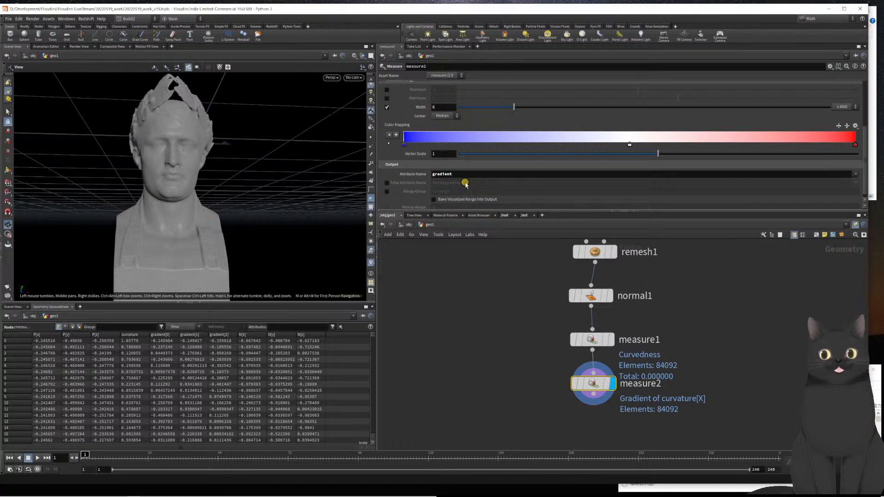
pyautogui.scroll(-1, 465, 183)
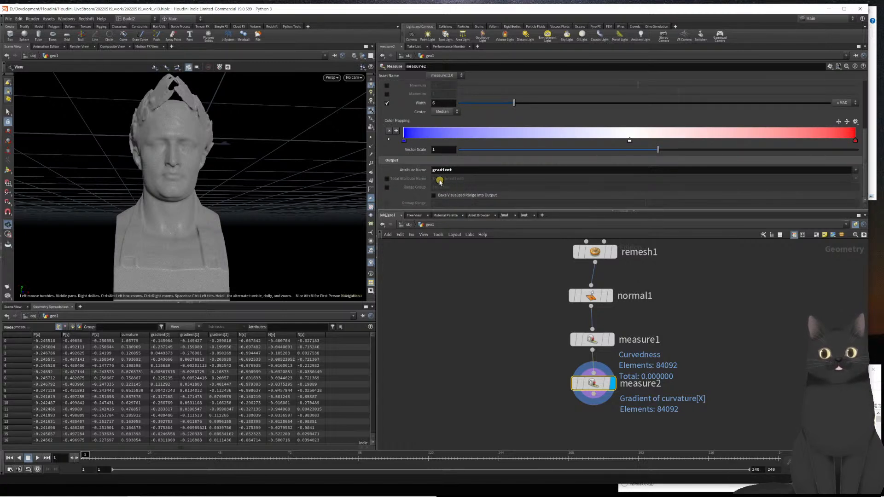
pyautogui.scroll(2, 492, 181)
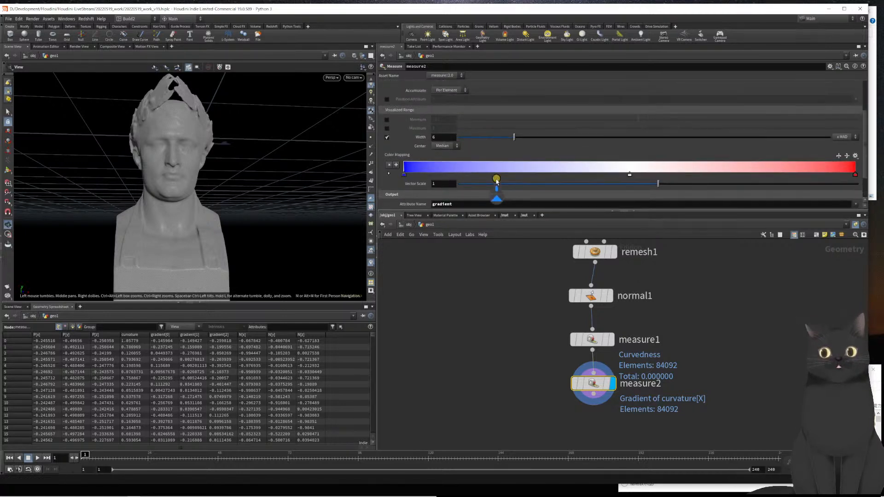
pyautogui.scroll(3, 493, 181)
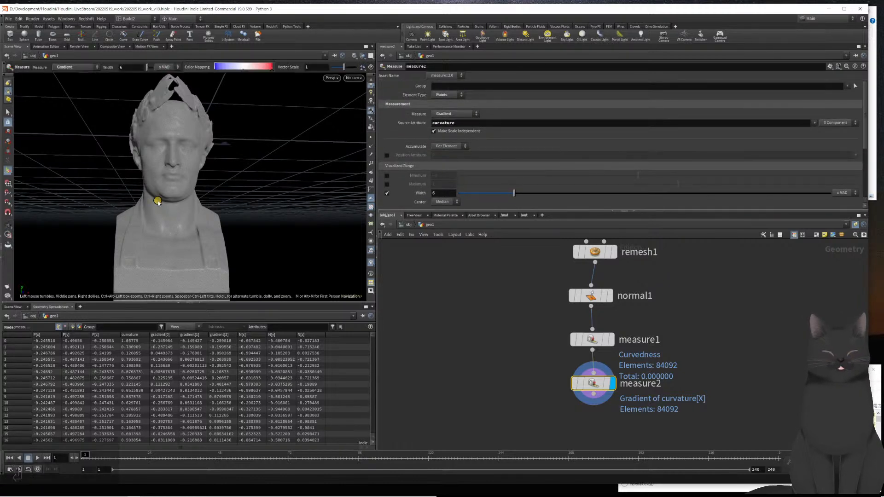
pyautogui.press('Return')
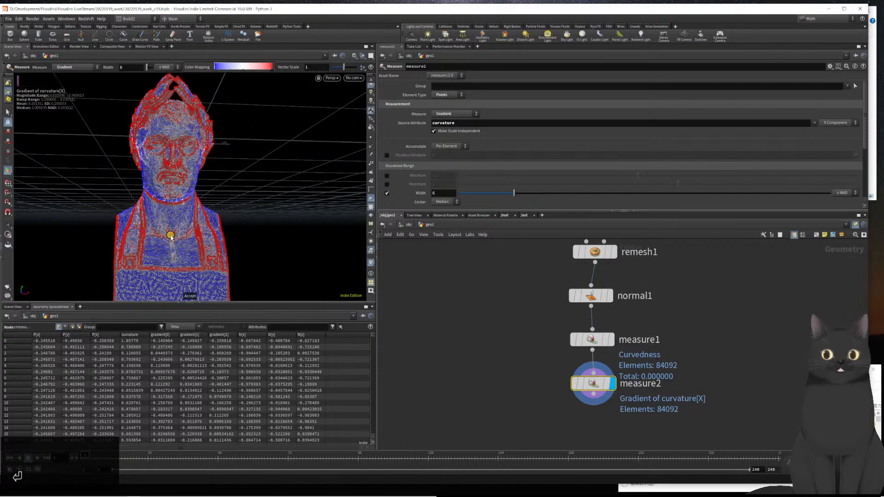
pyautogui.press('Escape')
pyautogui.moveTo(184, 230); pyautogui.dragTo(191, 207)
pyautogui.scroll(5, 172, 220)
pyautogui.scroll(-3, 169, 221)
pyautogui.scroll(2, 192, 207)
pyautogui.press('Return')
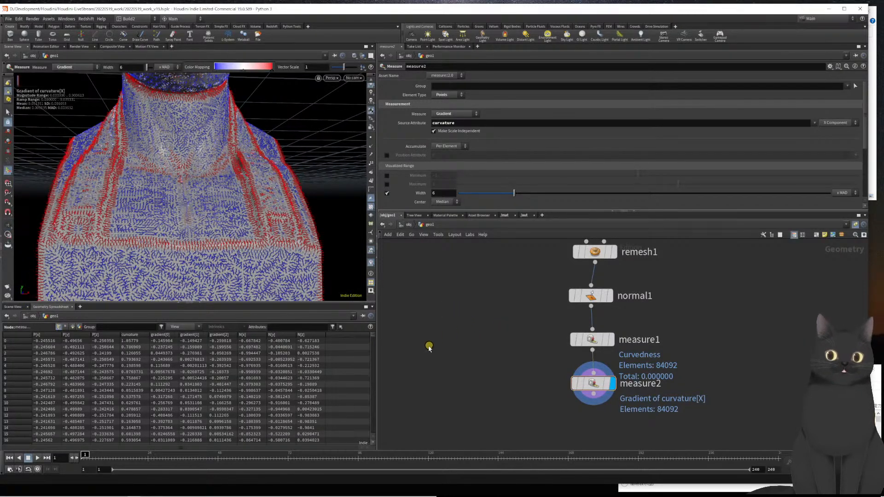
pyautogui.press('Escape')
pyautogui.scroll(5, 177, 239)
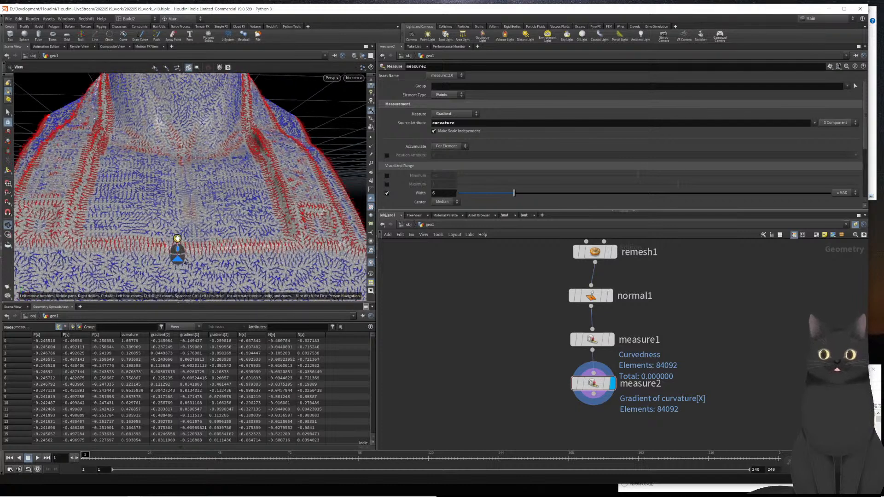
pyautogui.scroll(-3, 178, 238)
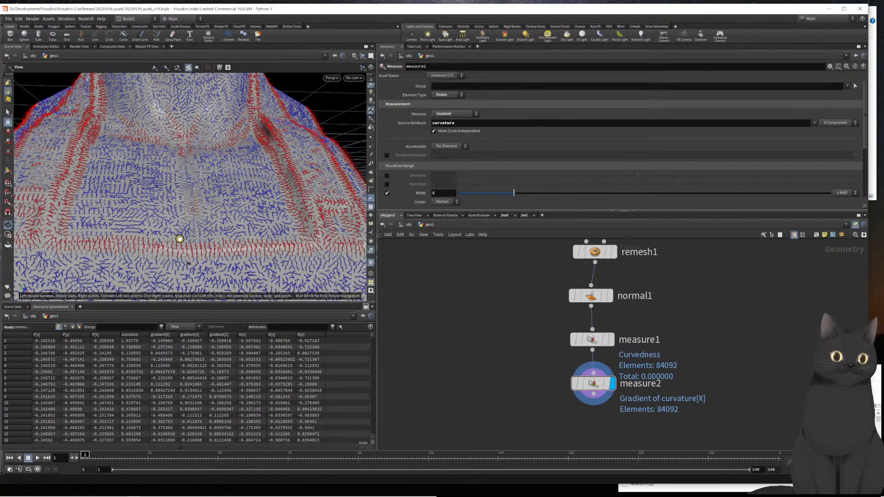
pyautogui.moveTo(179, 239)
pyautogui.keyDown('alt'); pyautogui.mouseDown()
pyautogui.moveTo(197, 237)
pyautogui.moveTo(172, 238)
pyautogui.mouseUp(); pyautogui.keyUp('alt')
pyautogui.keyDown('alt'); pyautogui.scroll(-4, 172, 238); pyautogui.keyUp('alt')
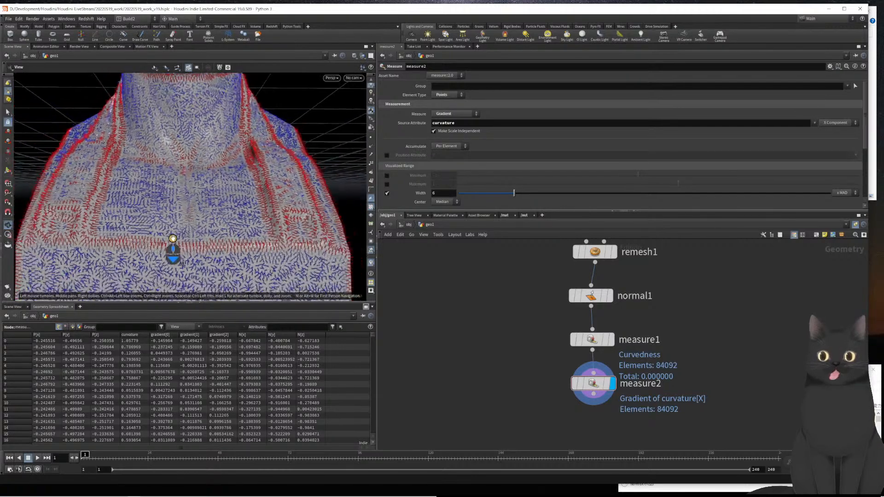
pyautogui.press('Return')
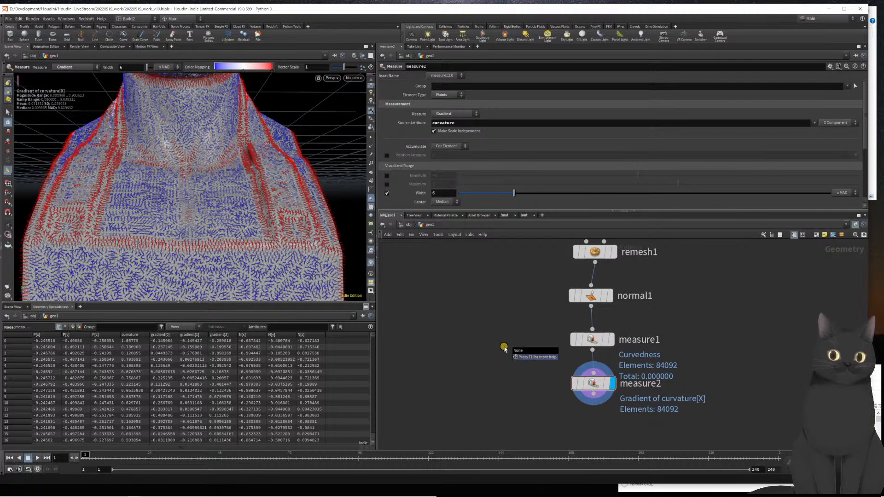
pyautogui.scroll(-3, 520, 351)
pyautogui.moveTo(556, 338); pyautogui.dragTo(553, 344, button='middle')
pyautogui.scroll(2, 553, 344)
pyautogui.scroll(-2, 554, 347)
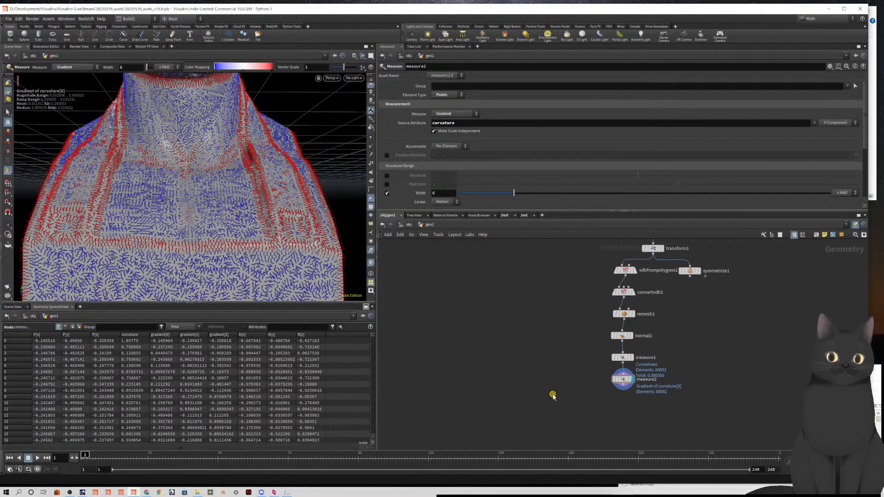
pyautogui.moveTo(558, 365); pyautogui.dragTo(543, 387, button='middle')
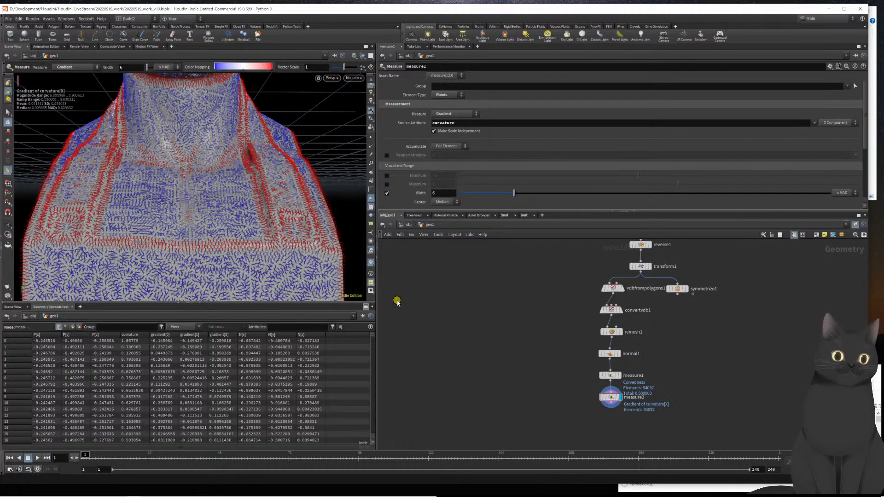
pyautogui.scroll(3, 586, 405)
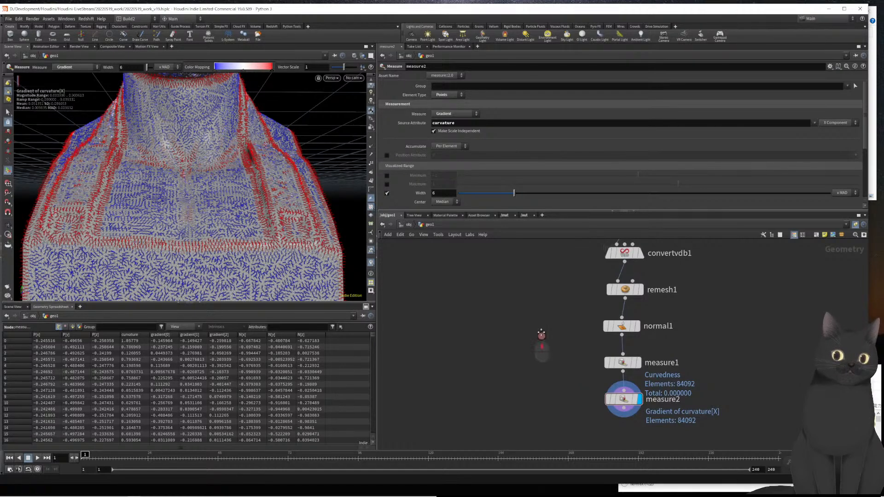
pyautogui.scroll(3, 543, 365)
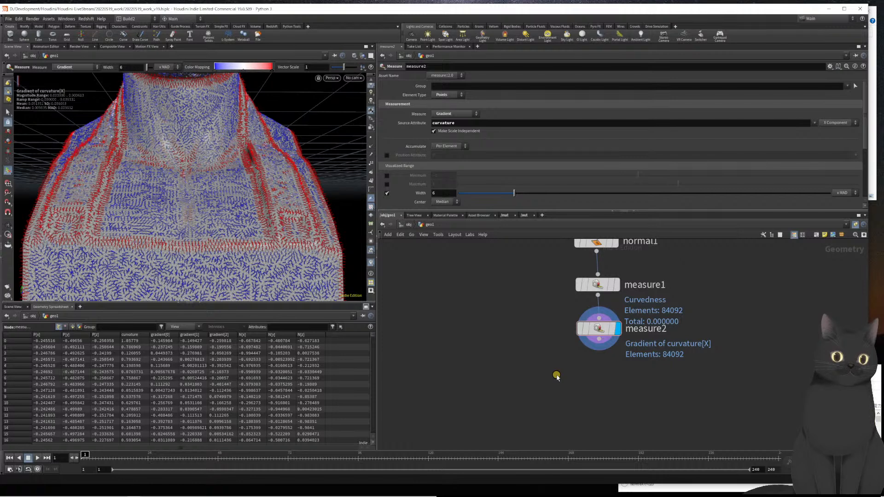
# Display the point normals together with the curvature gradient vectors, compare them along the bust's chest edge, and hide the normals again
pyautogui.click(370, 146)
pyautogui.scroll(-1, 194, 199)
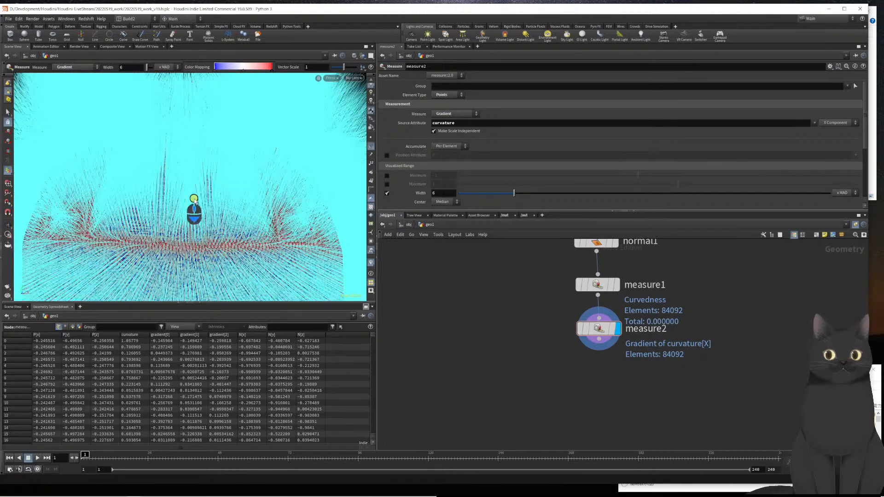
pyautogui.moveTo(194, 199)
pyautogui.keyDown('alt'); pyautogui.mouseDown()
pyautogui.moveTo(271, 194)
pyautogui.moveTo(185, 197)
pyautogui.mouseUp(); pyautogui.keyUp('alt')
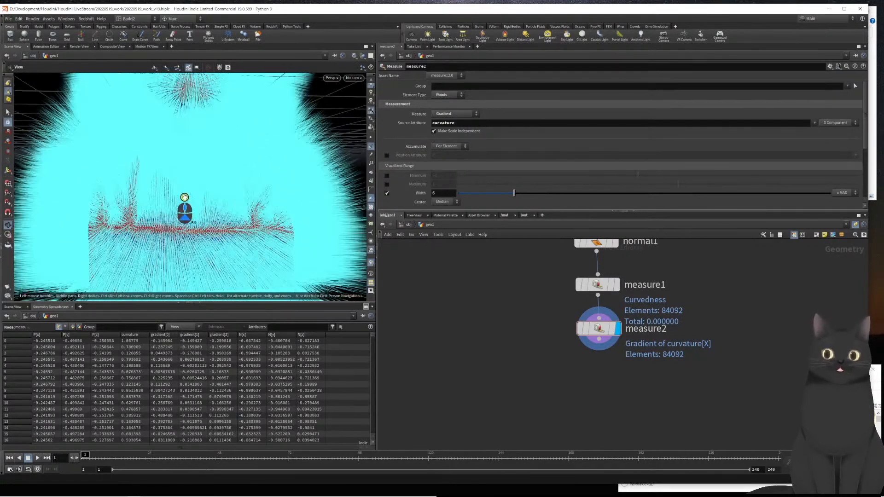
pyautogui.keyDown('alt'); pyautogui.scroll(-6, 184, 197); pyautogui.keyUp('alt')
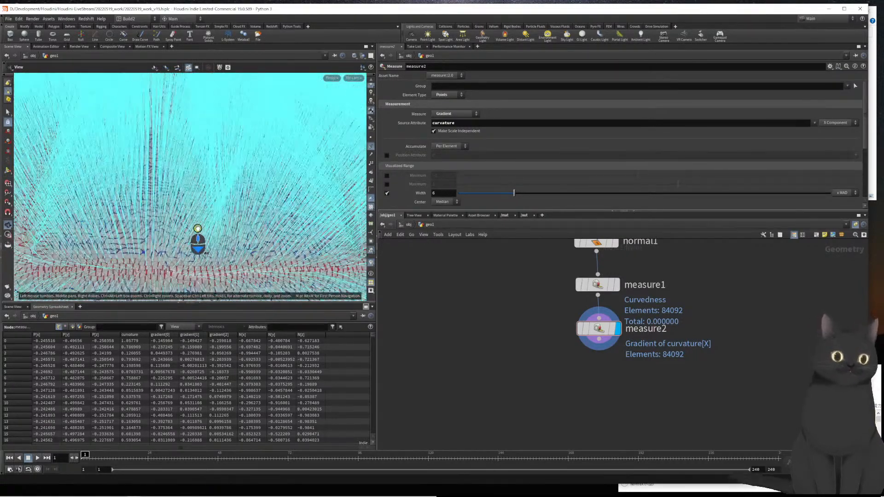
pyautogui.keyDown('alt'); pyautogui.scroll(-2, 197, 229); pyautogui.keyUp('alt')
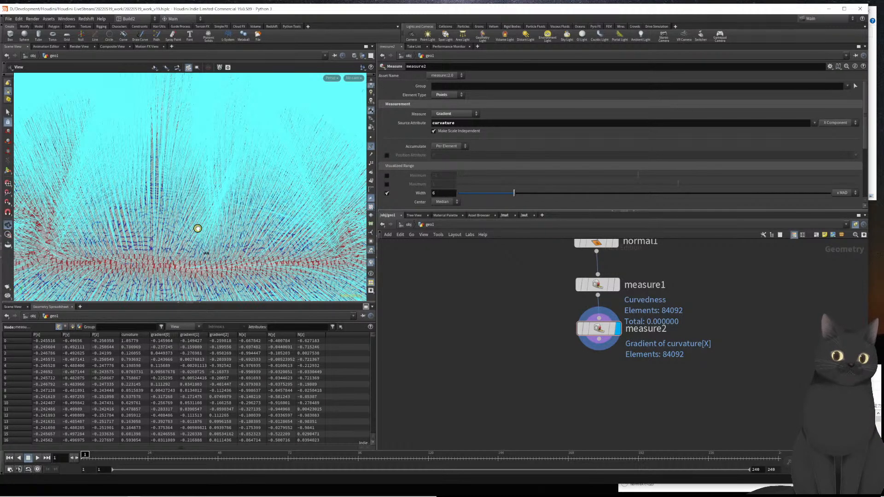
pyautogui.keyDown('alt'); pyautogui.scroll(-6, 197, 228); pyautogui.keyUp('alt')
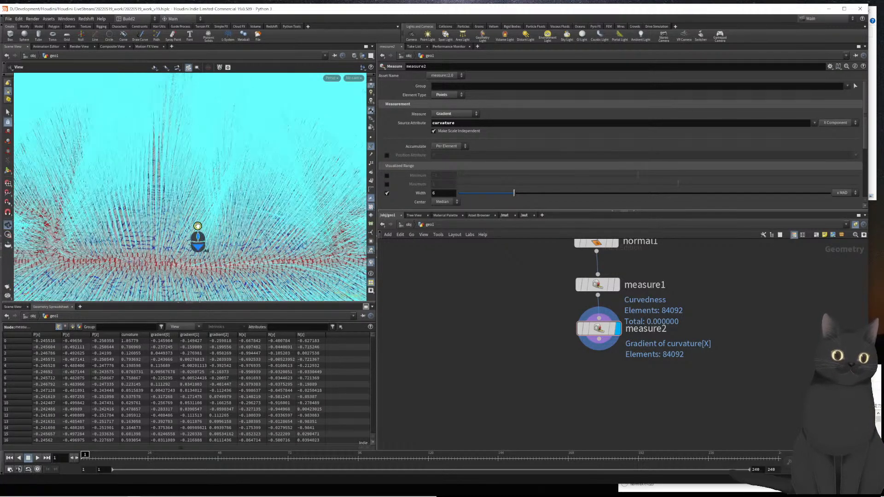
pyautogui.keyDown('alt'); pyautogui.scroll(3, 197, 228); pyautogui.keyUp('alt')
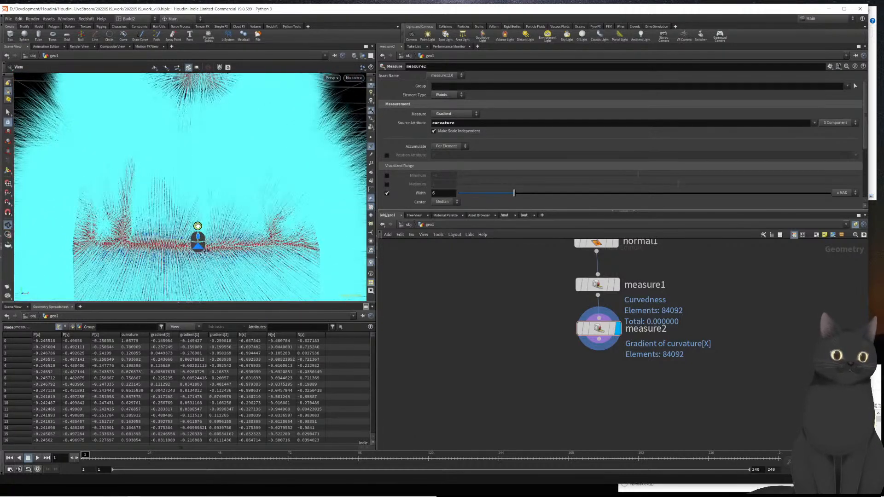
pyautogui.press('Return')
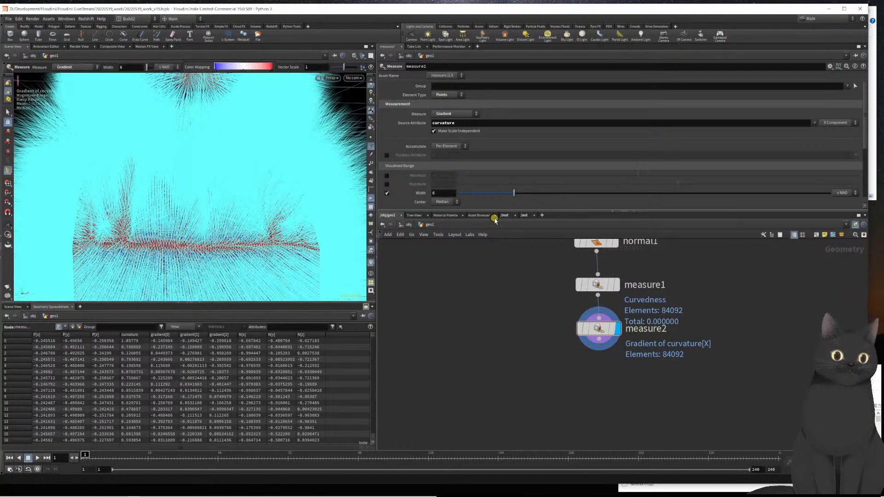
pyautogui.click(368, 147)
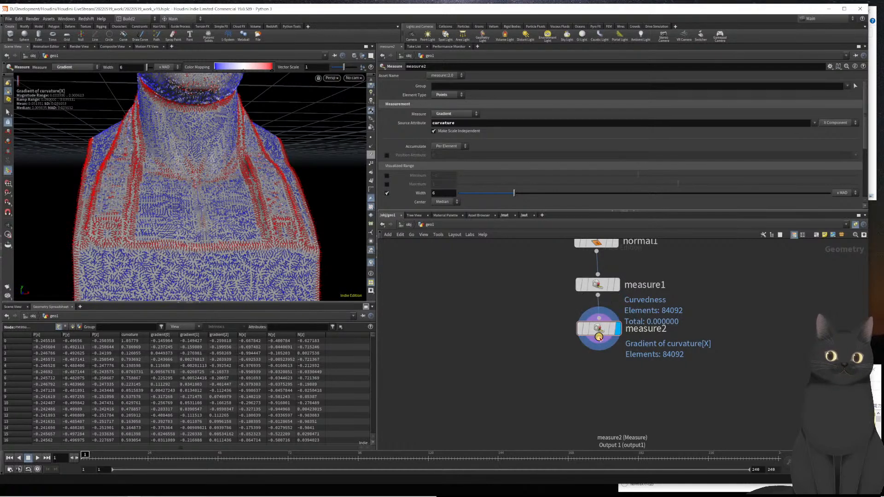
# Add a Point Wrangle after the second Measure node and display its output
pyautogui.click(599, 339)
pyautogui.write('pow')
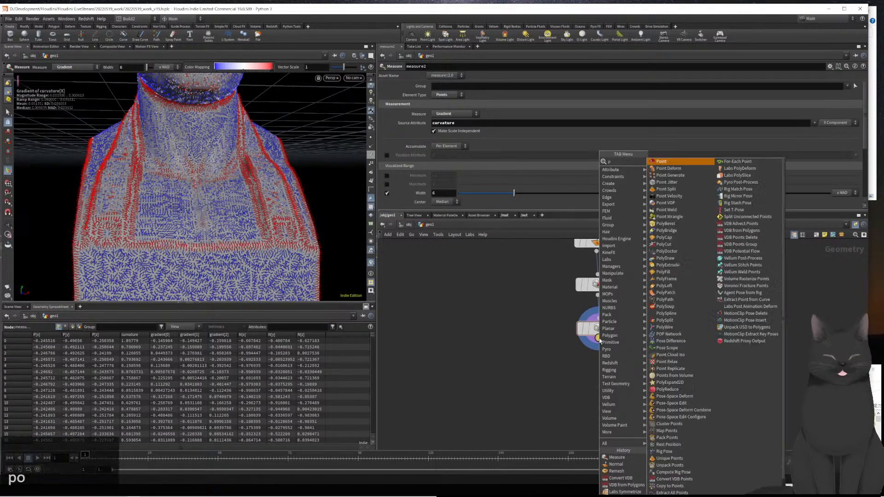
pyautogui.press('Down')
pyautogui.press('Return')
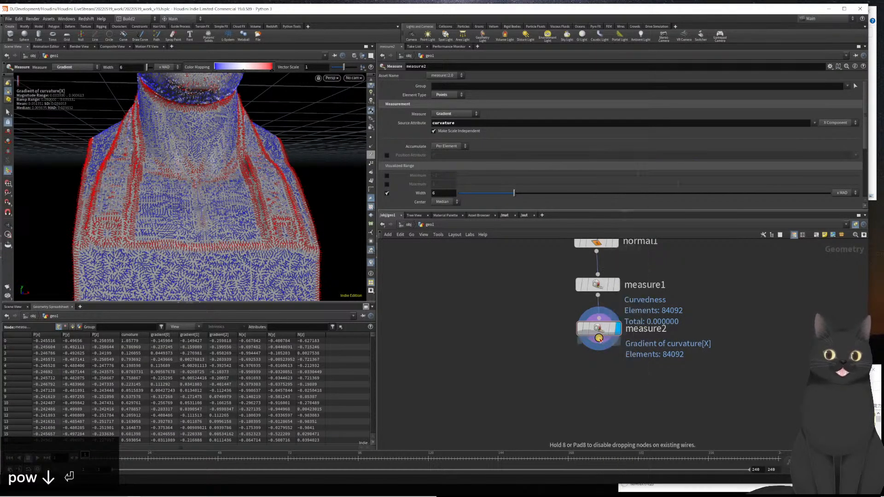
pyautogui.press('Return')
pyautogui.click(594, 353)
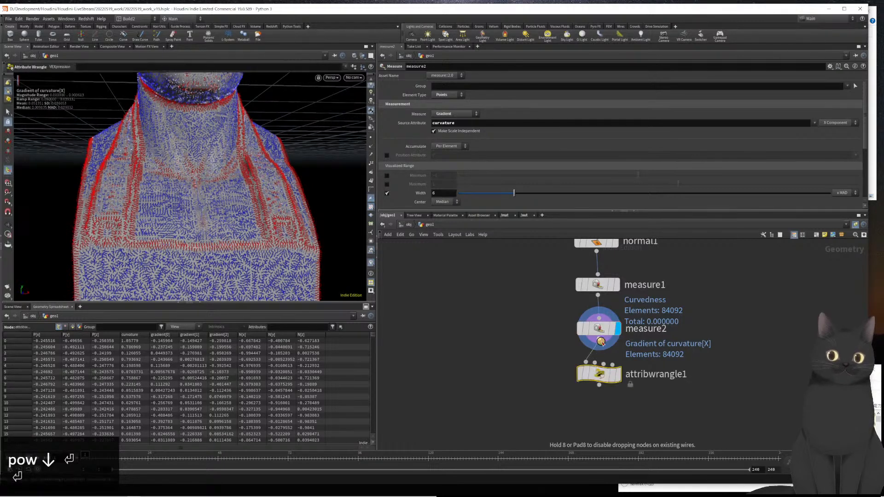
# Write the wrangle's first VEX line: vector dir = cross(v@N, normalize(v@gradient));
pyautogui.click(551, 149)
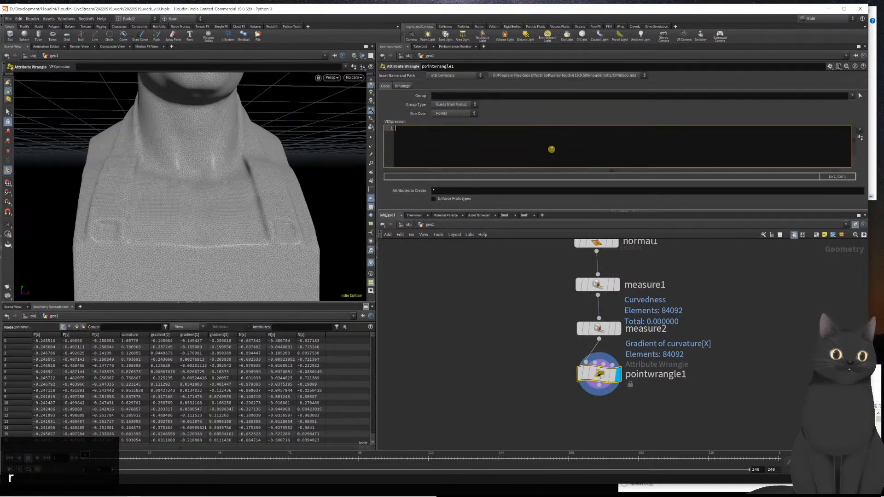
pyautogui.write('vector ')
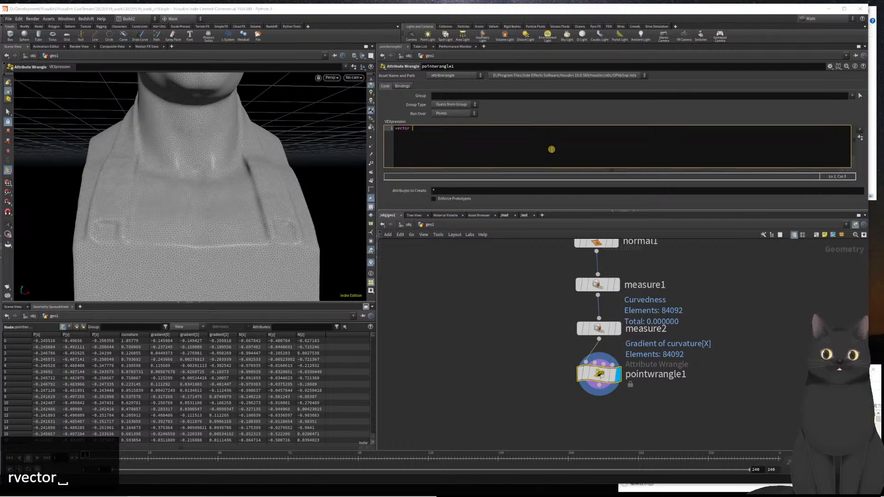
pyautogui.write('dir =')
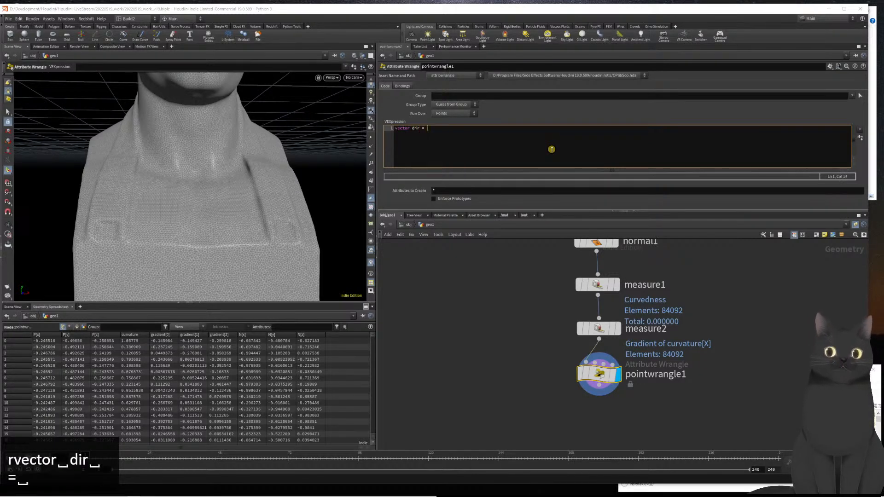
pyautogui.write(' cross(')
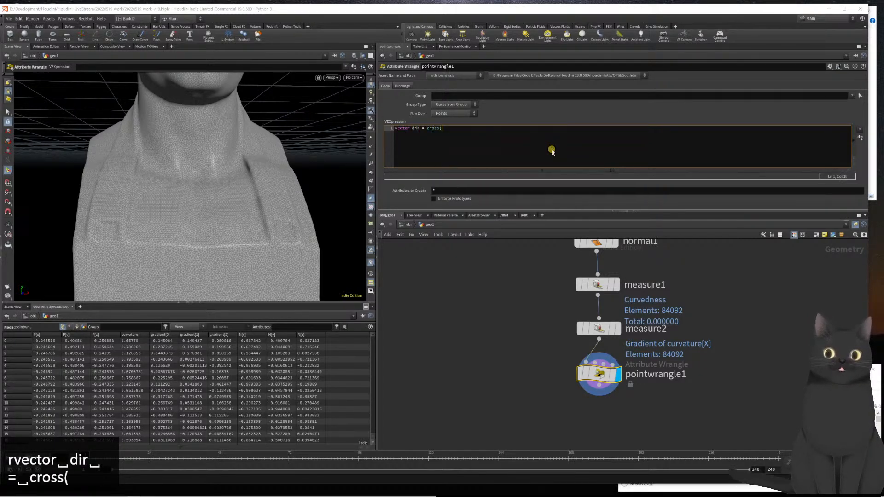
pyautogui.write('v@')
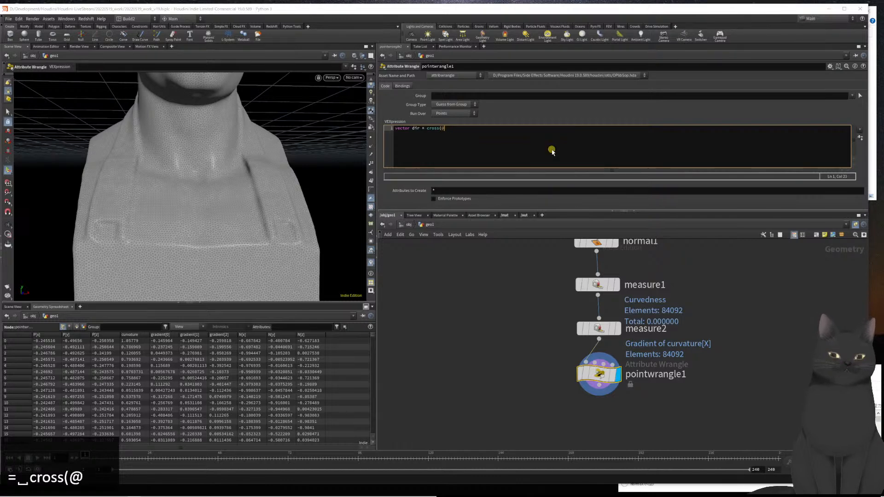
pyautogui.press('BackSpace')
pyautogui.write('v@')
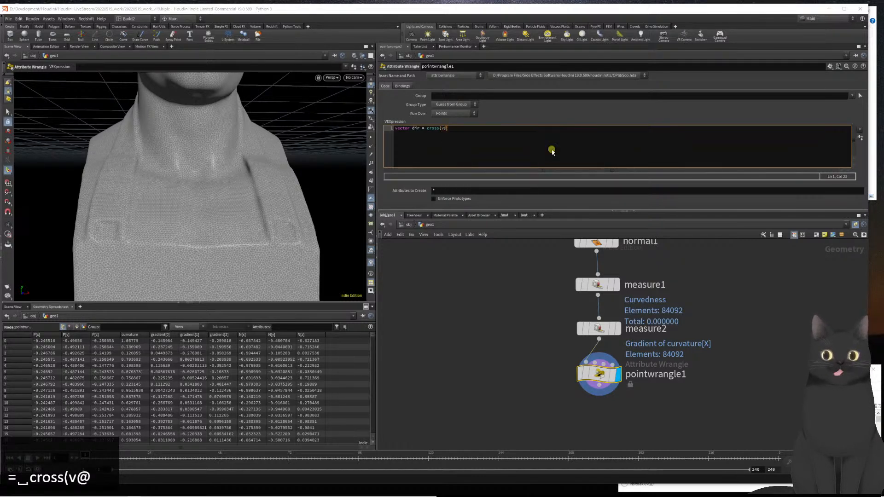
pyautogui.write('N, ')
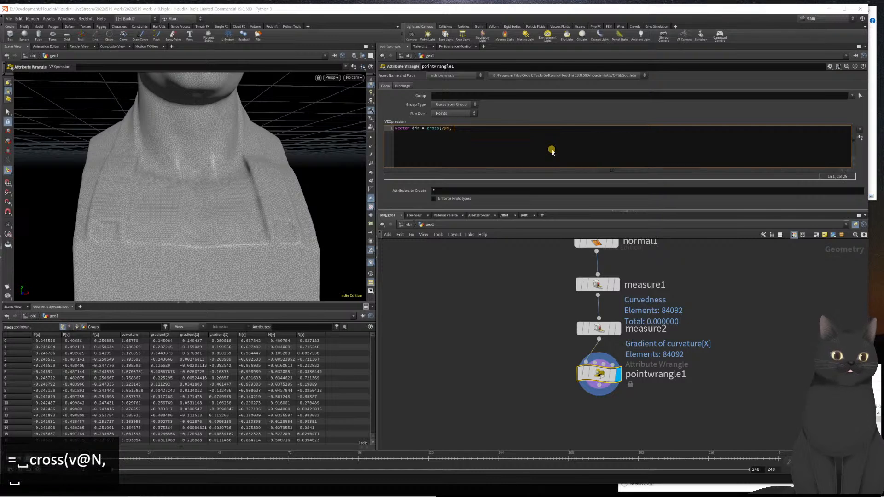
pyautogui.write('normalize')
pyautogui.write('(')
pyautogui.write('v@')
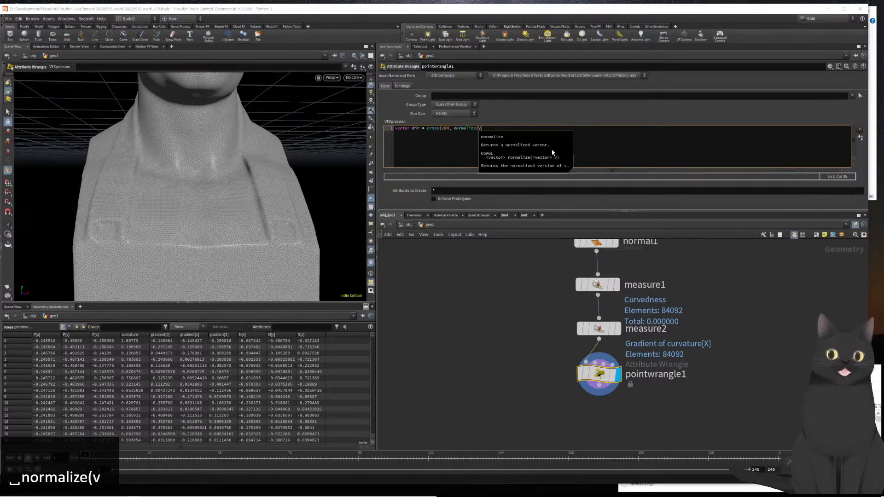
pyautogui.write('gradient));')
pyautogui.press('Return')
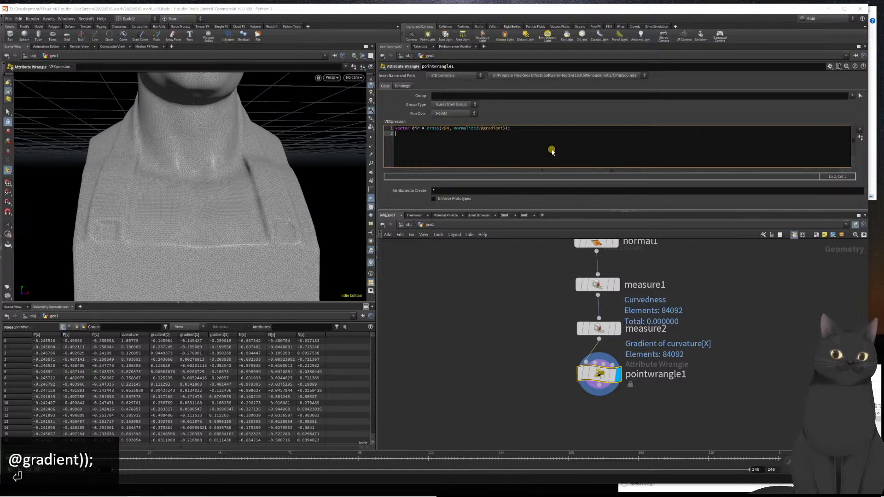
# Add the second VEX line v@dir = dir; to store the vector as a point attribute, and apply the code
pyautogui.write('Vdir')
pyautogui.press('BackSpace')
pyautogui.press('BackSpace')
pyautogui.press('BackSpace')
pyautogui.press('BackSpace')
pyautogui.write('v')
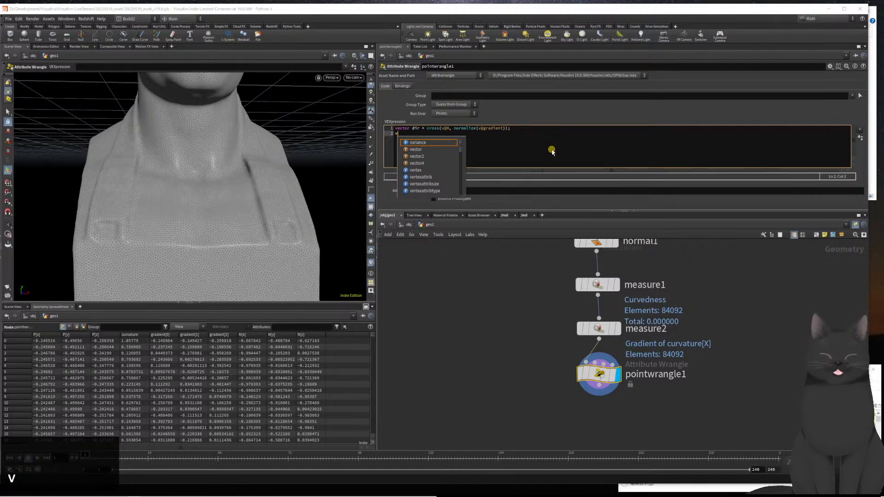
pyautogui.write('@dir -')
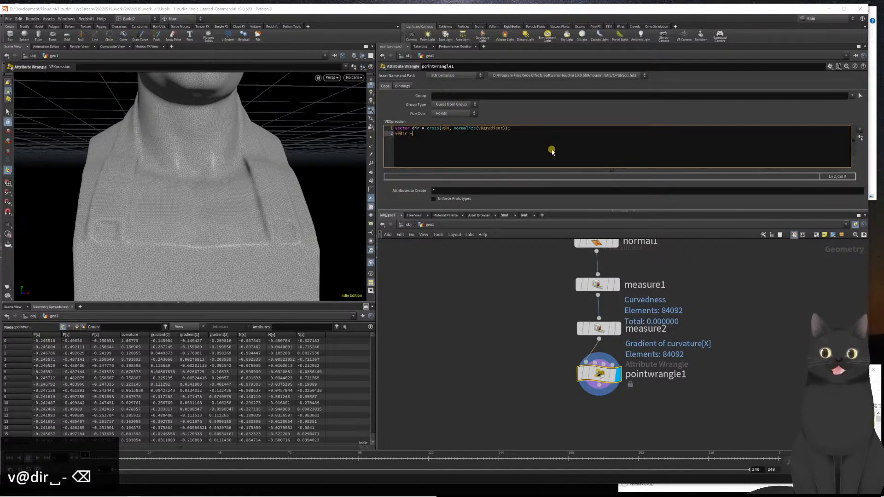
pyautogui.press('BackSpace')
pyautogui.write('= dir;')
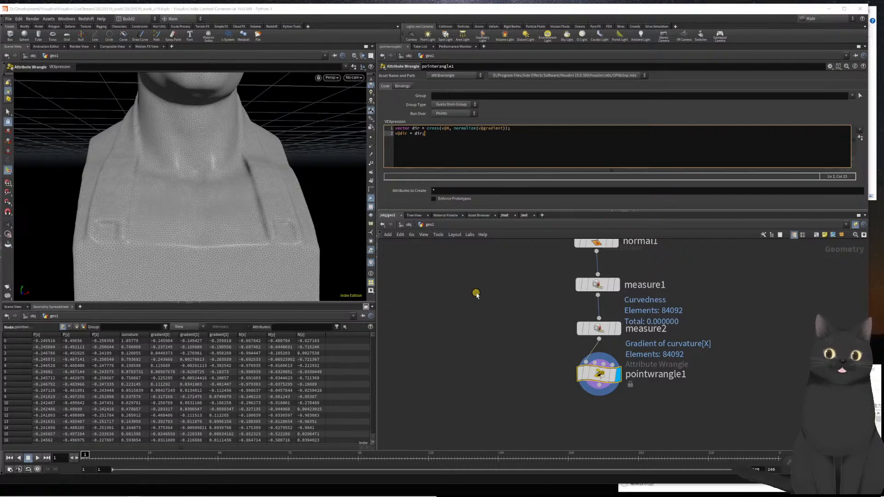
pyautogui.hotkey('ctrl', 'Return')
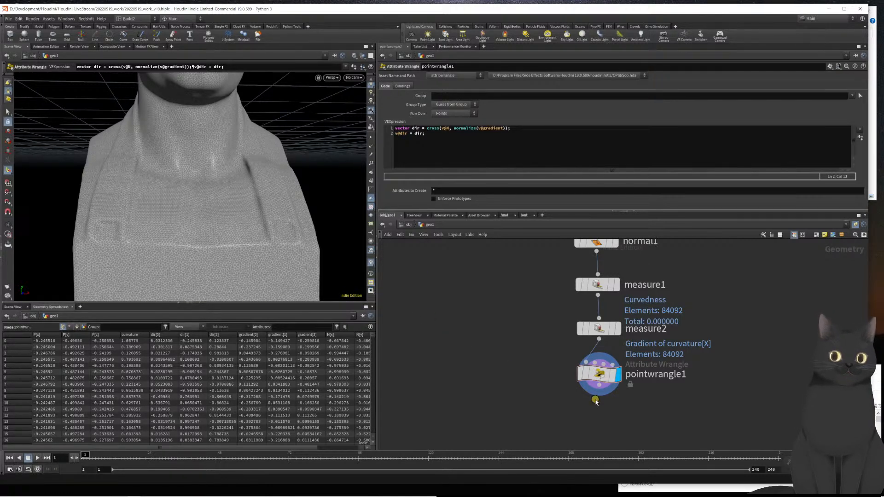
# Turn on visualization of the point wrangle's dir attribute and inspect it on the bust from an angle
pyautogui.moveTo(598, 378)
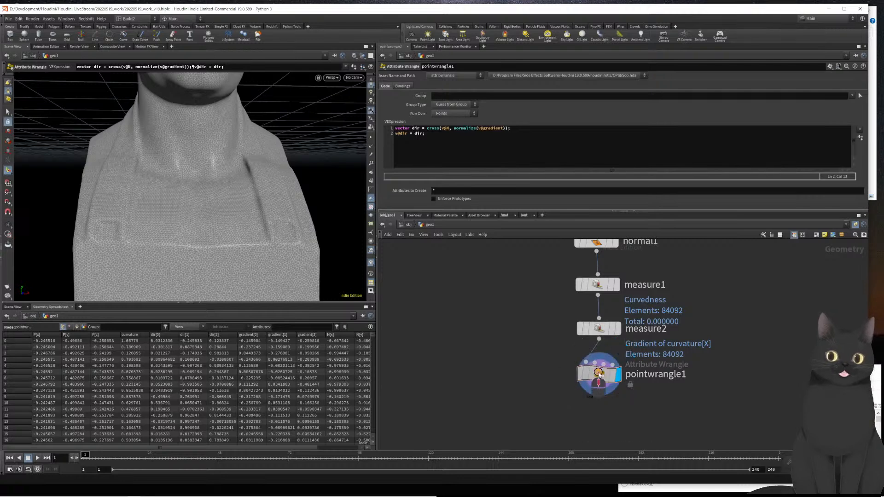
pyautogui.click(565, 374)
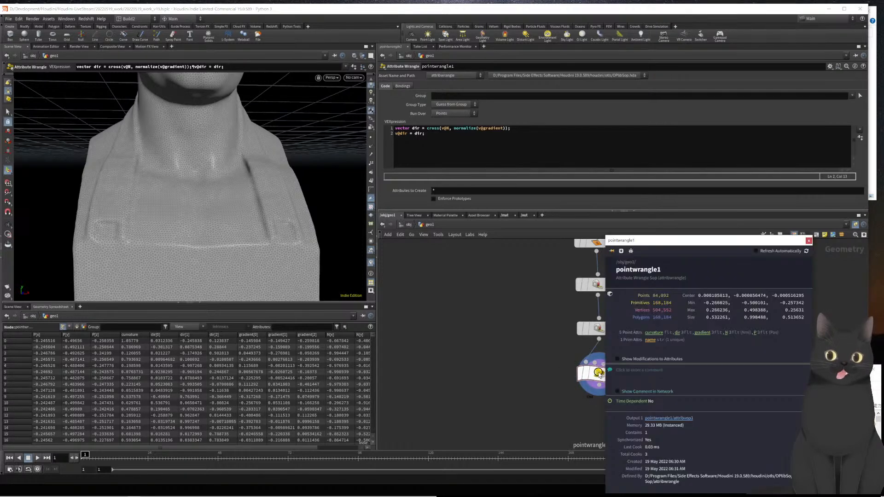
pyautogui.click(676, 332)
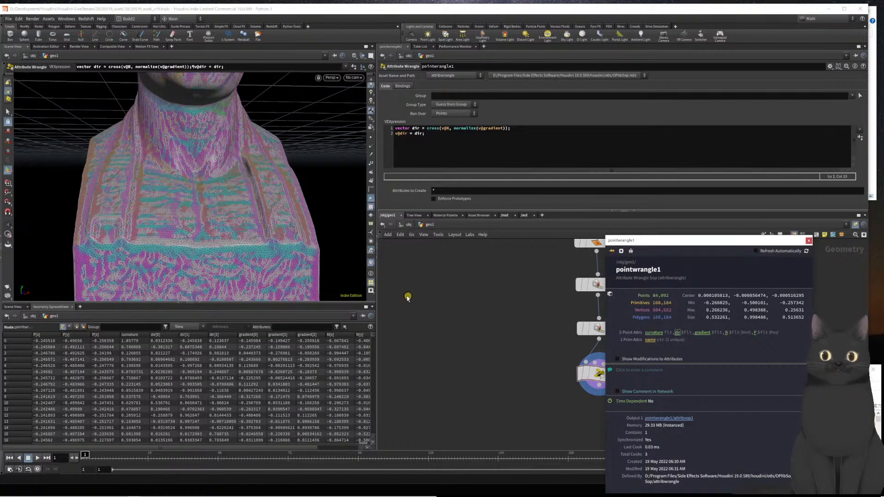
pyautogui.moveTo(258, 243)
pyautogui.keyDown('alt'); pyautogui.mouseDown()
pyautogui.moveTo(244, 238)
pyautogui.moveTo(243, 253)
pyautogui.moveTo(306, 230)
pyautogui.moveTo(306, 218)
pyautogui.moveTo(262, 229)
pyautogui.mouseUp(); pyautogui.keyUp('alt')
pyautogui.scroll(5, 244, 237)
pyautogui.scroll(-3, 244, 238)
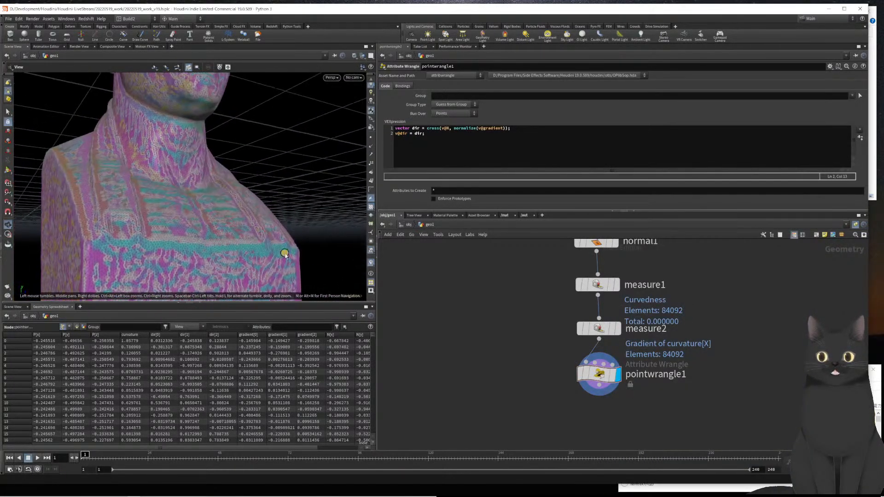
# Change the dir visualizer's type from colour to Marker and set its style to Vector
pyautogui.click(371, 265)
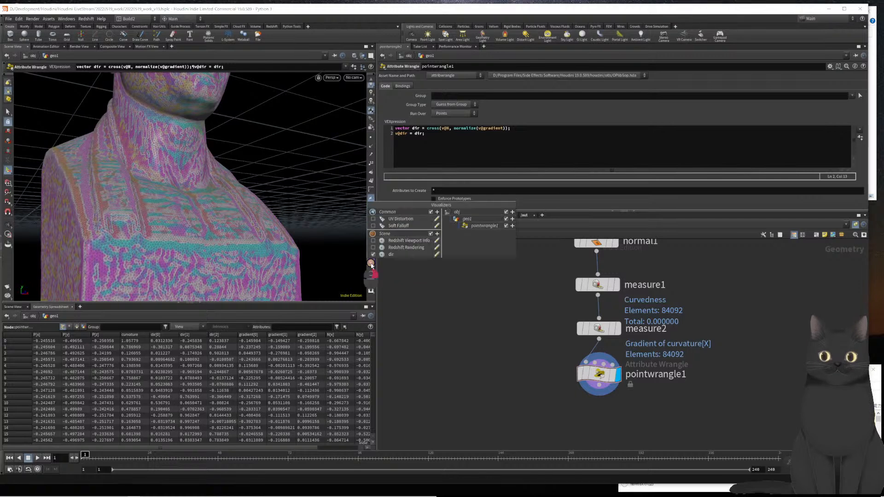
pyautogui.click(438, 254)
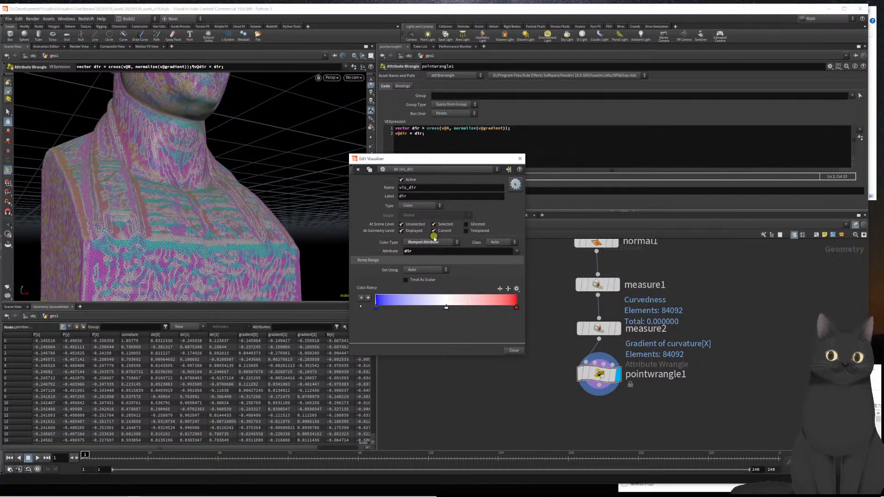
pyautogui.click(420, 242)
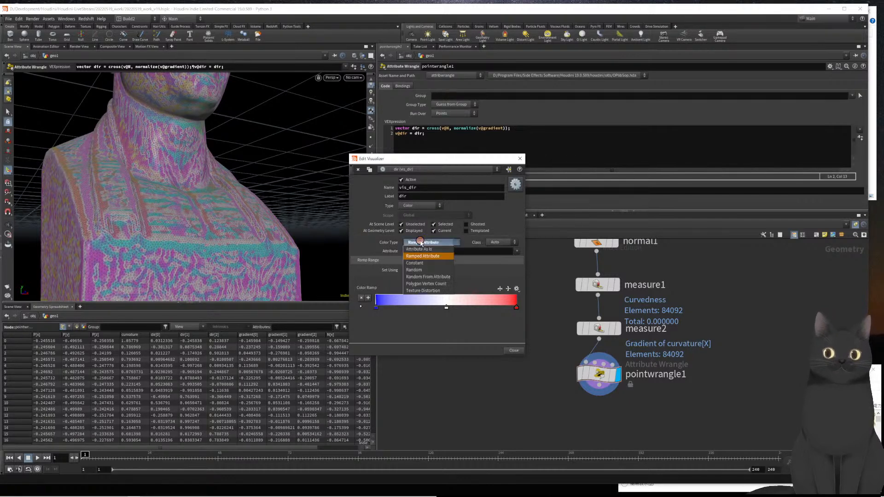
pyautogui.click(413, 208)
pyautogui.click(413, 207)
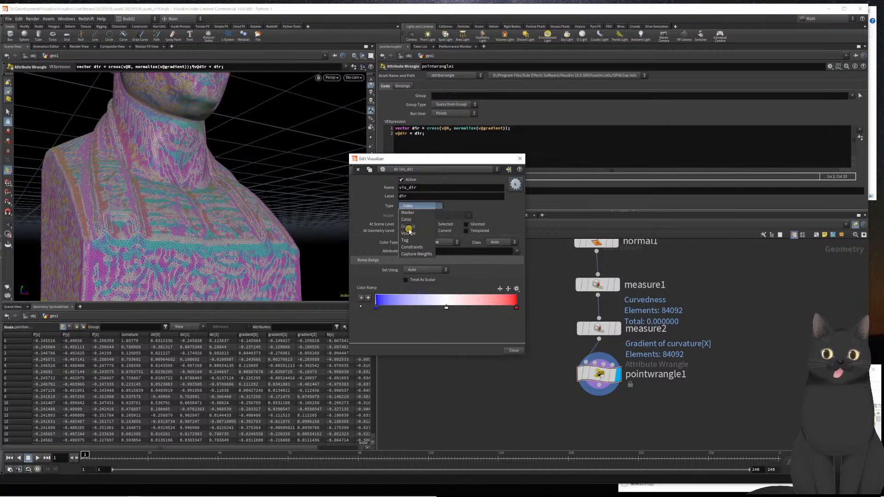
pyautogui.click(407, 214)
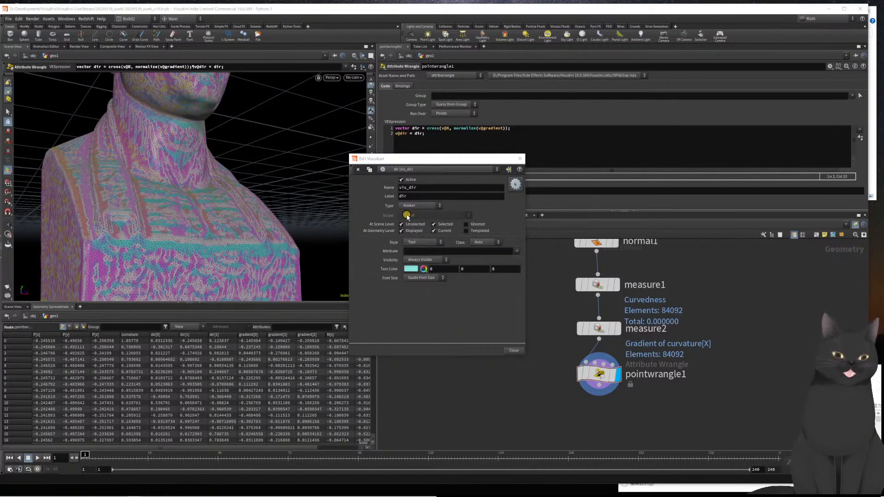
pyautogui.click(413, 242)
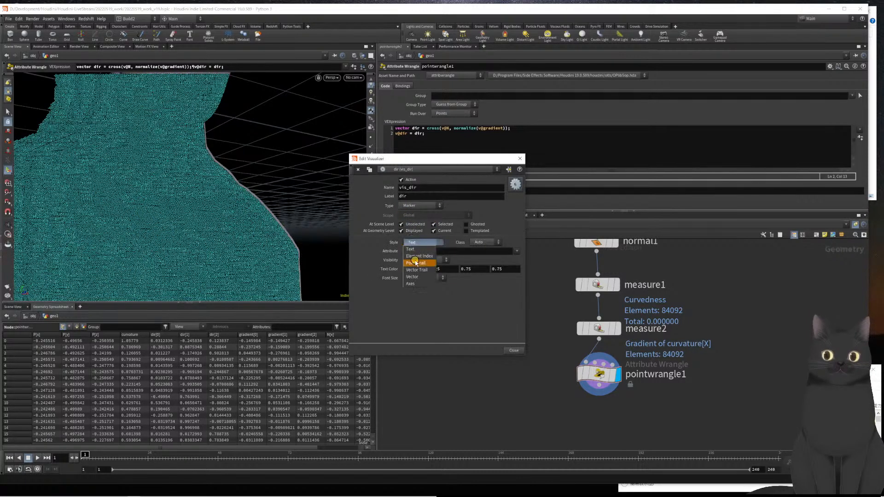
pyautogui.click(412, 277)
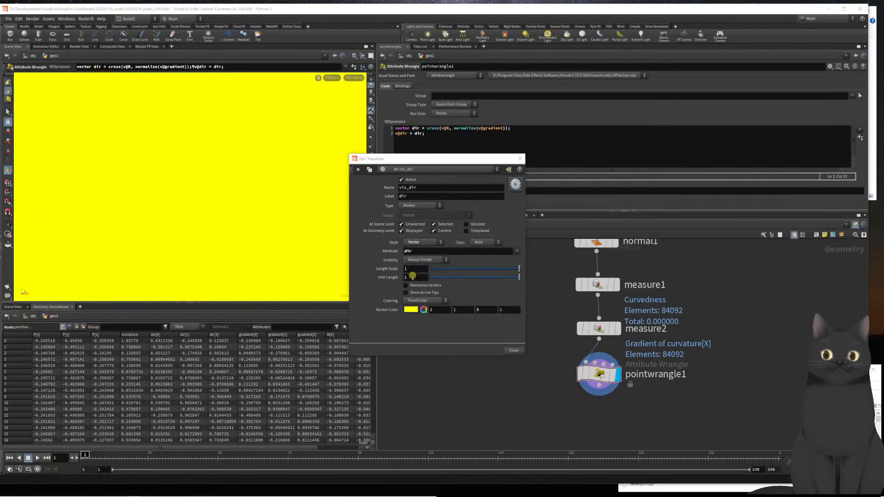
# Set the vector markers' length scale to 0.012, check them from the front of the bust, and close the visualizer settings
pyautogui.moveTo(479, 269); pyautogui.dragTo(431, 274)
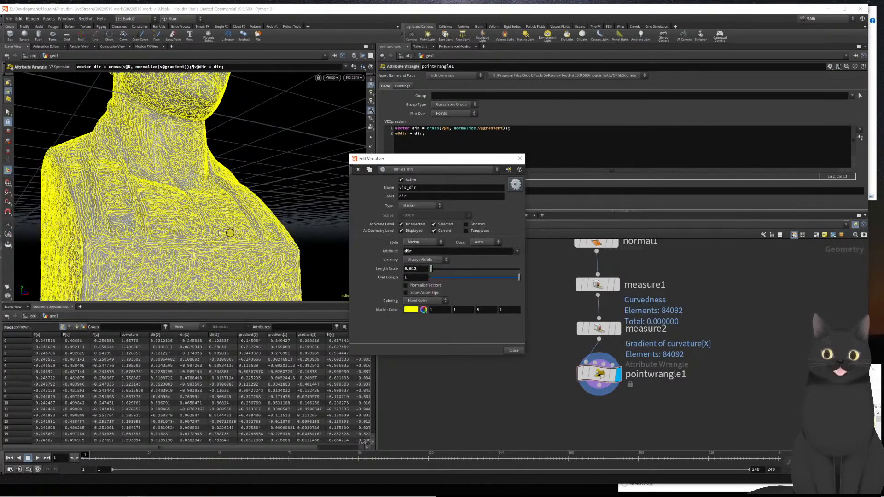
pyautogui.keyDown('alt'); pyautogui.moveTo(218, 220); pyautogui.dragTo(162, 247); pyautogui.keyUp('alt')
pyautogui.keyDown('alt'); pyautogui.moveTo(178, 257); pyautogui.dragTo(112, 223, button='right'); pyautogui.keyUp('alt')
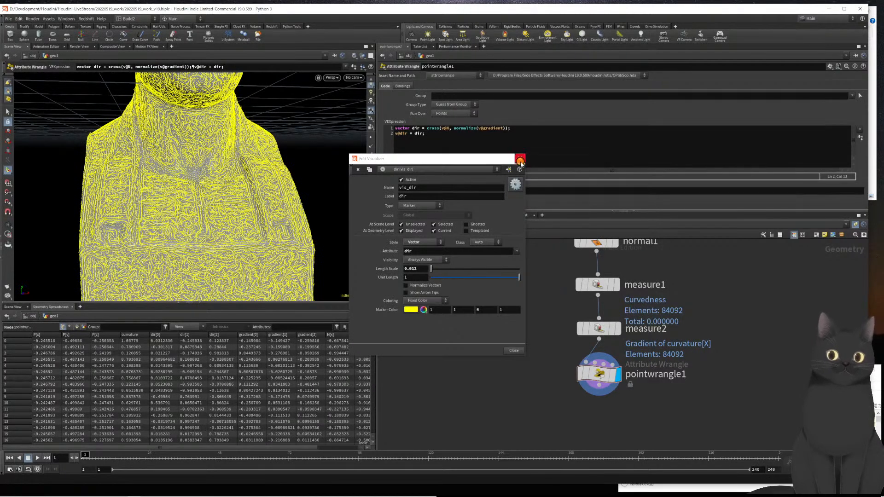
pyautogui.click(521, 162)
# Move both Measure nodes and the point wrangle down together, leaving a gap below normal1
pyautogui.moveTo(507, 338); pyautogui.dragTo(509, 363, button='middle')
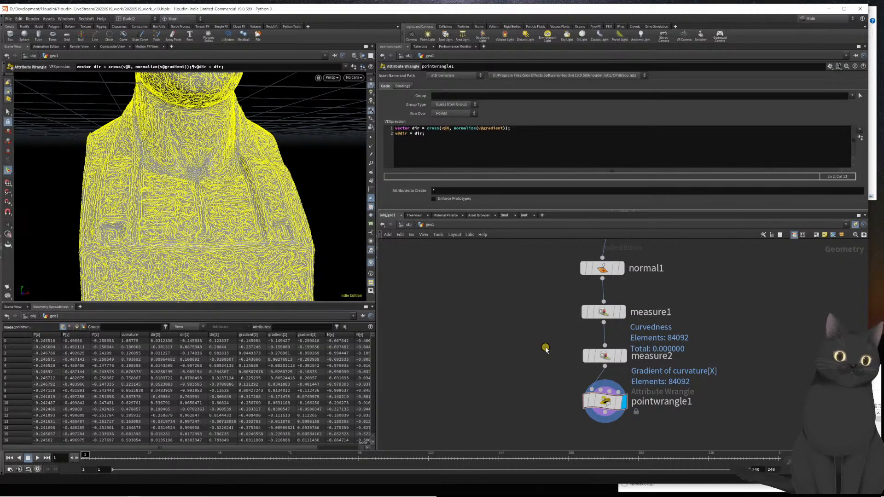
pyautogui.moveTo(533, 310); pyautogui.dragTo(645, 427)
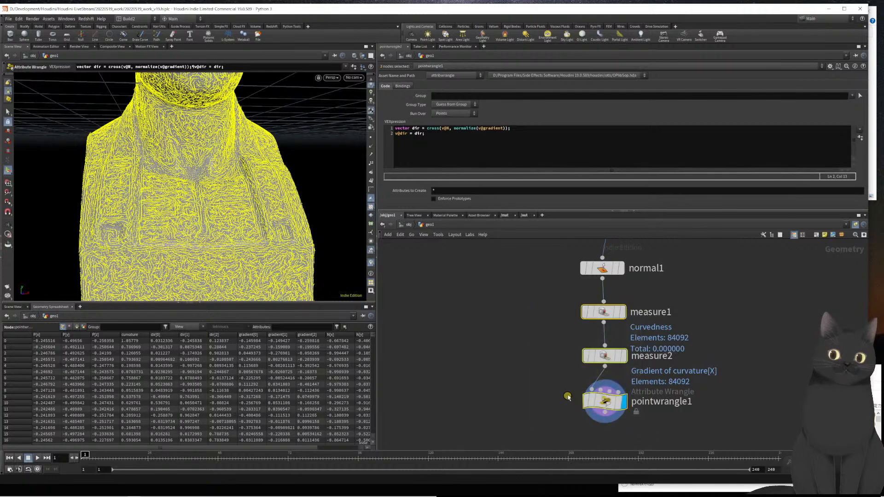
pyautogui.moveTo(560, 342); pyautogui.dragTo(551, 314, button='middle')
pyautogui.scroll(-3, 554, 322)
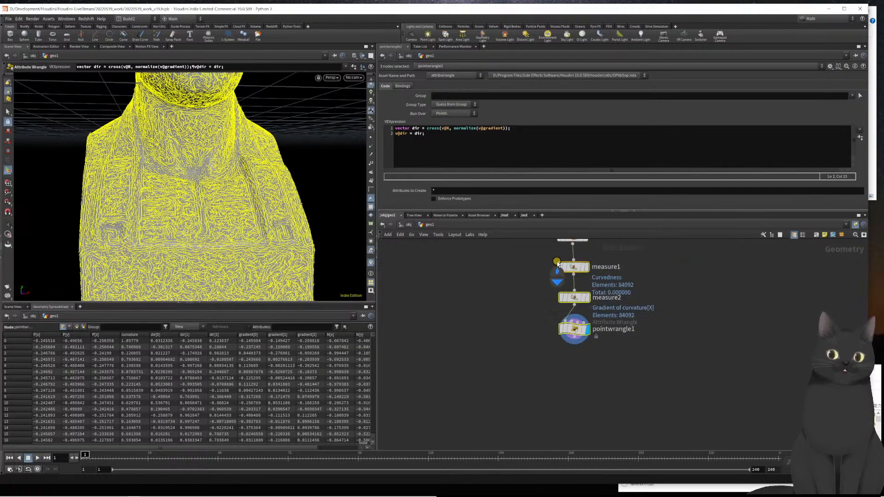
pyautogui.moveTo(560, 260); pyautogui.dragTo(568, 318, button='middle')
pyautogui.moveTo(568, 318)
pyautogui.mouseDown()
pyautogui.moveTo(569, 328)
pyautogui.moveTo(569, 307)
pyautogui.mouseUp()
pyautogui.moveTo(527, 282); pyautogui.dragTo(527, 310, button='middle')
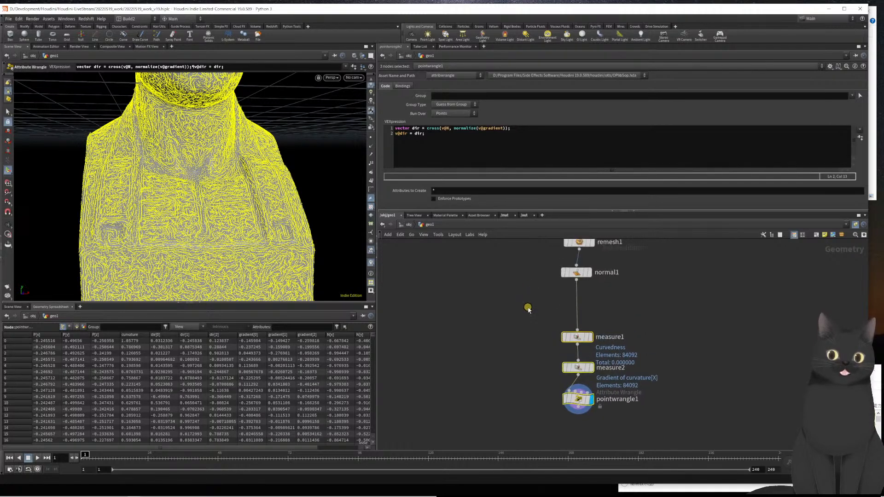
pyautogui.click(528, 309)
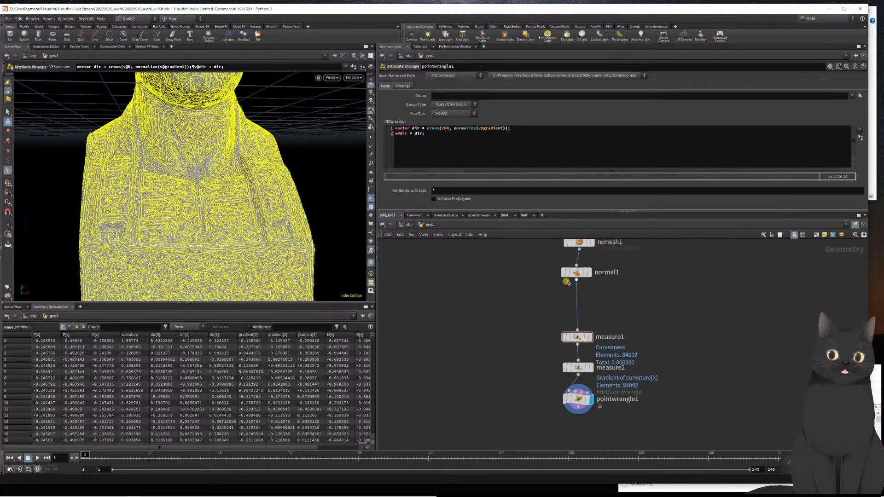
# Move measure1 up close beneath normal1 to make room above measure2
pyautogui.click(575, 275)
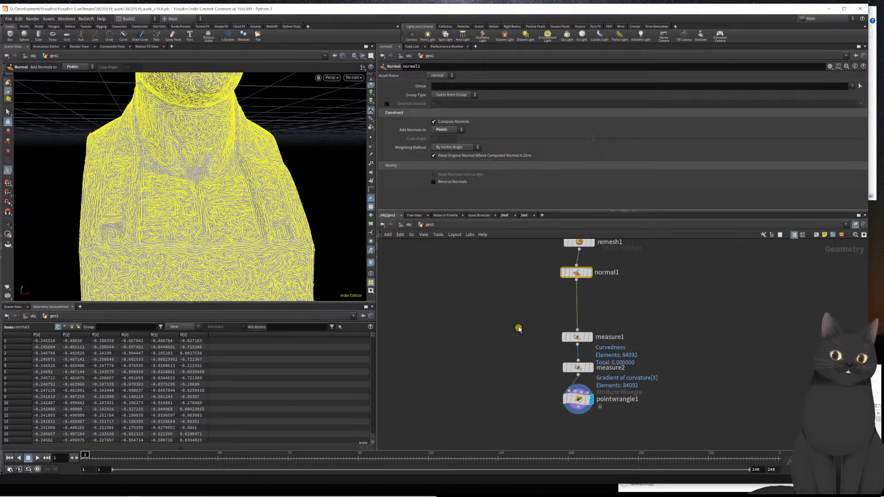
pyautogui.click(573, 337)
pyautogui.moveTo(574, 340); pyautogui.dragTo(573, 299)
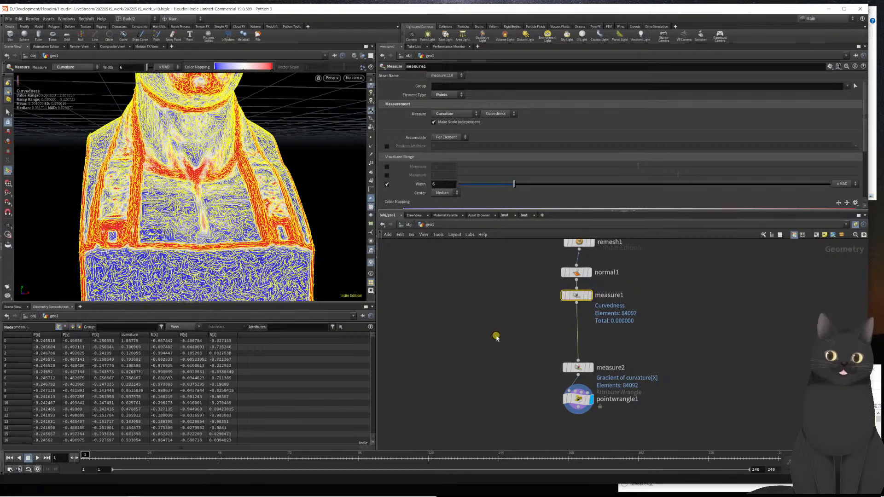
# Add an Attribute Blur node and insert it into the connection between measure1 and measure2
pyautogui.press('Tab')
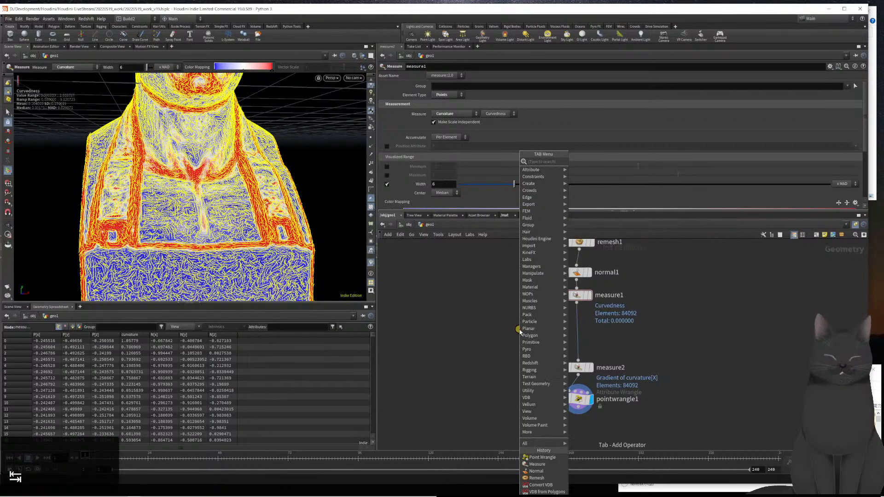
pyautogui.write('ab')
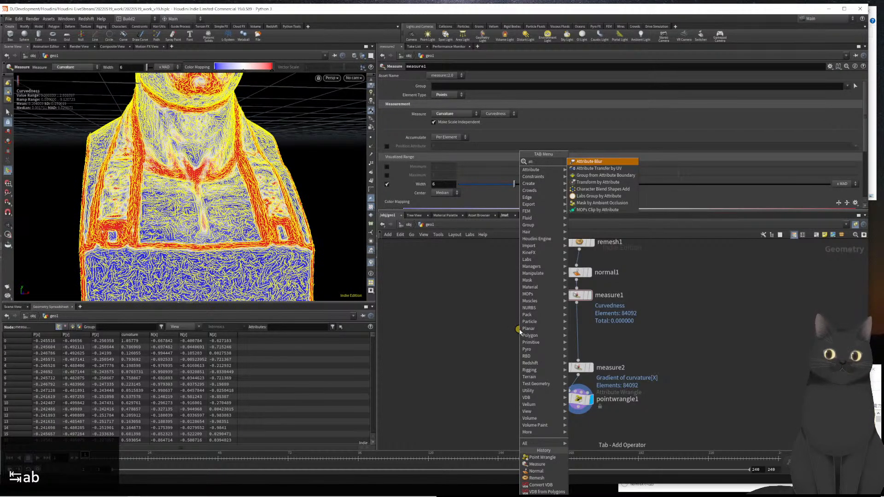
pyautogui.press('Return')
pyautogui.press('Return')
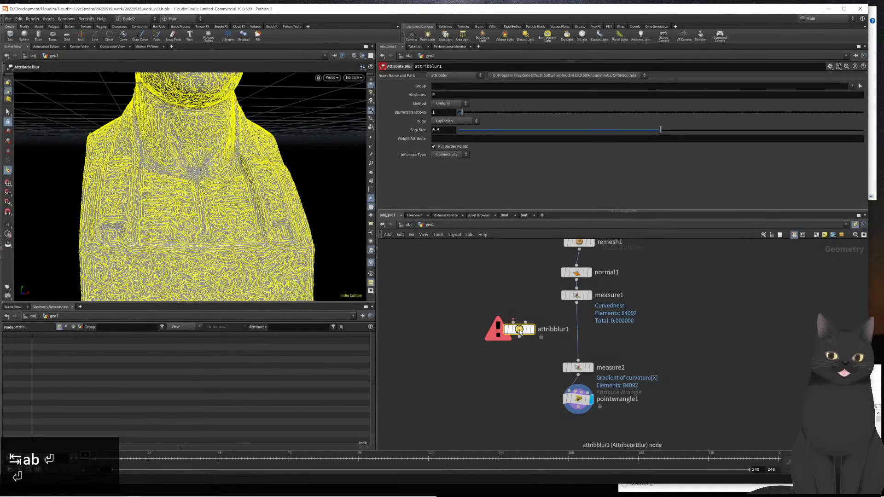
pyautogui.moveTo(519, 331); pyautogui.dragTo(592, 329)
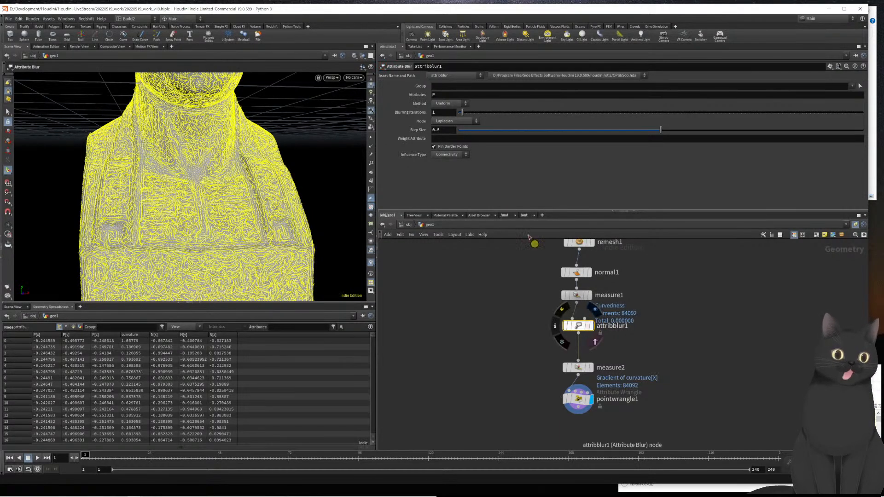
# Set the Attribute Blur to blur the curvature attribute with 8 blurring iterations
pyautogui.doubleClick(435, 94)
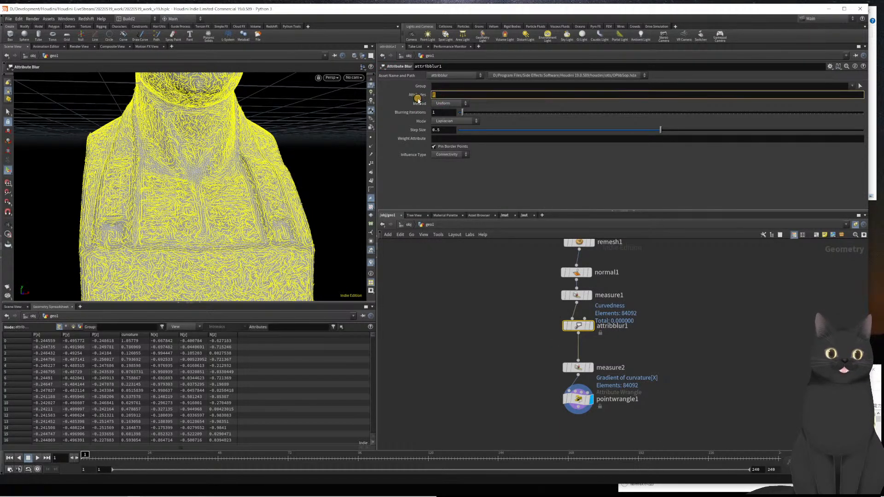
pyautogui.write('curvature')
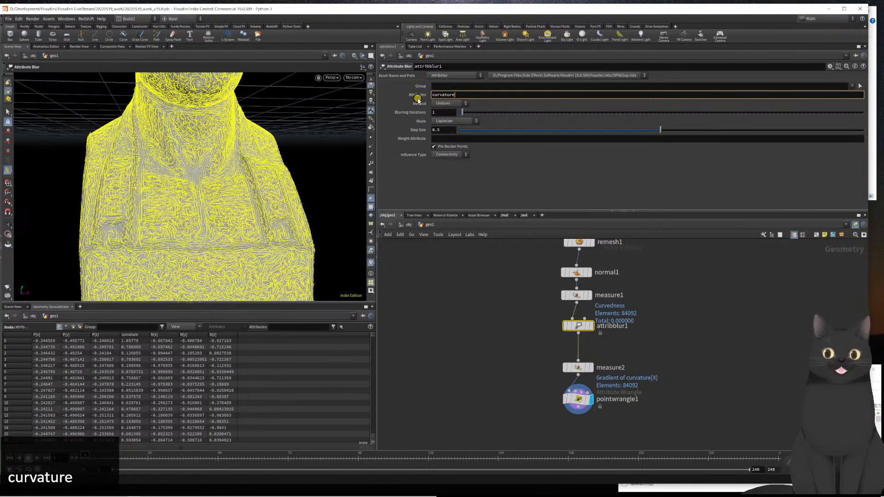
pyautogui.click(443, 113)
pyautogui.write('8')
pyautogui.press('Return')
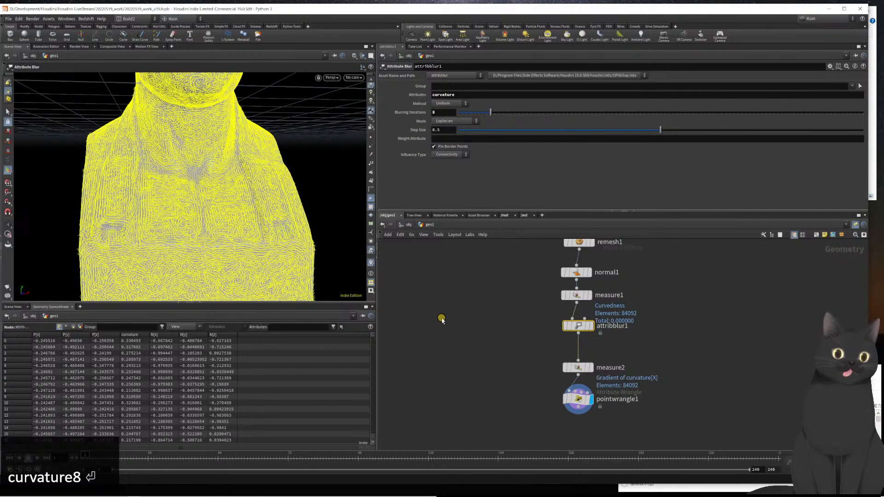
# Raise the Attribute Blur's blurring iterations to 12 and examine the direction vectors on the bust up close
pyautogui.doubleClick(442, 112)
pyautogui.write('12')
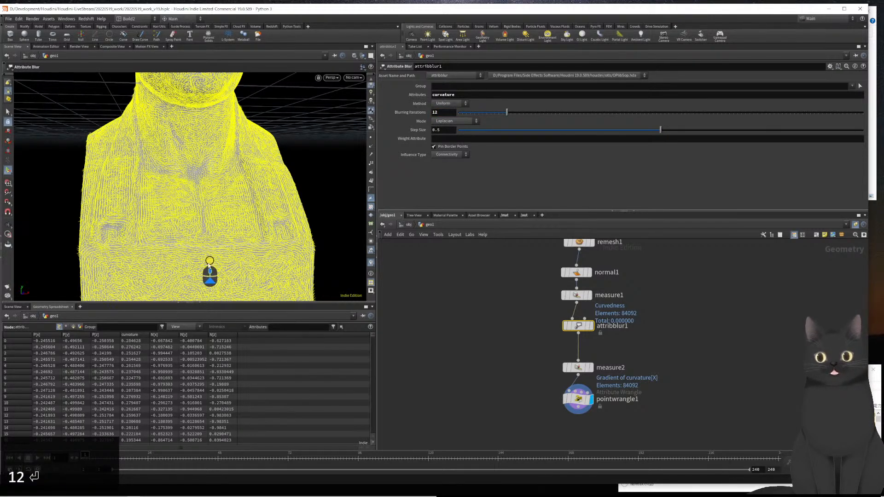
pyautogui.keyDown('alt'); pyautogui.scroll(15, 207, 251); pyautogui.keyUp('alt')
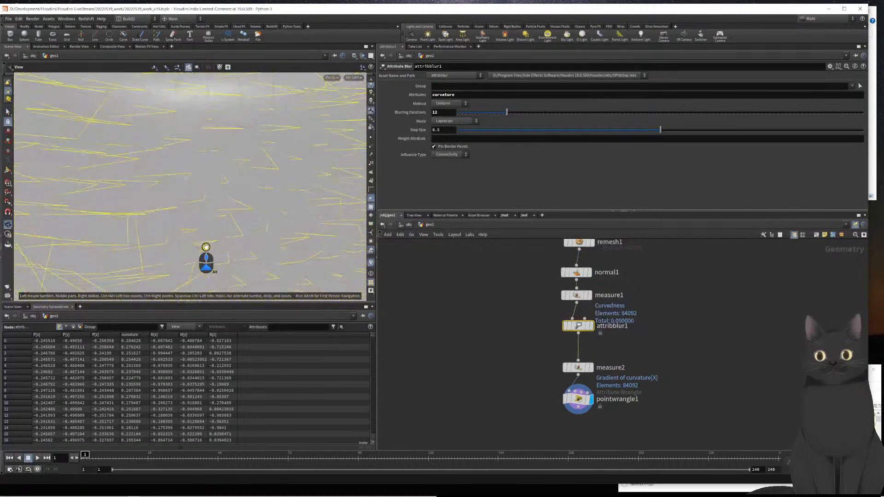
pyautogui.keyDown('alt'); pyautogui.scroll(-10, 206, 251); pyautogui.keyUp('alt')
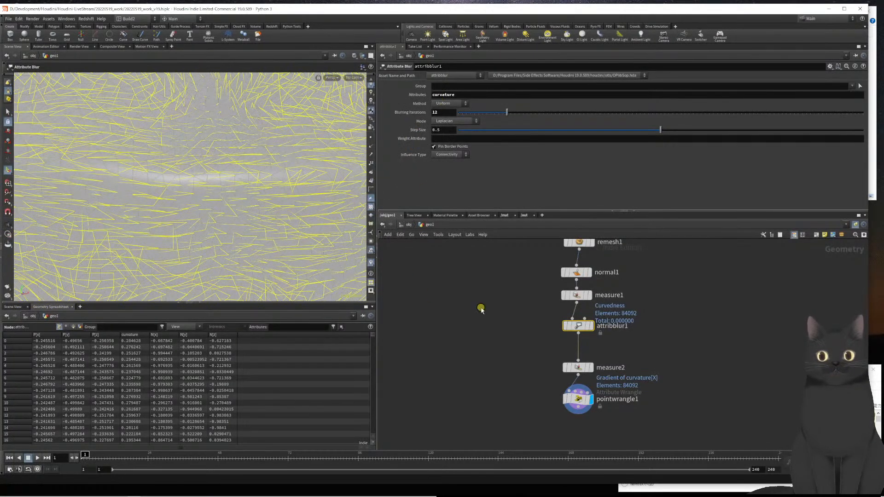
# Bypass the Attribute Blur and re-enable it to compare the direction vectors with and without blurred curvature
pyautogui.moveTo(556, 327)
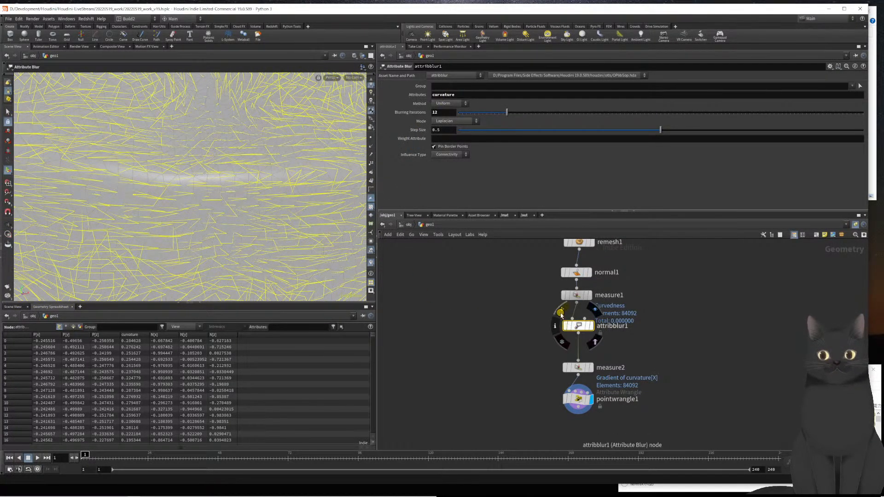
pyautogui.click(561, 314)
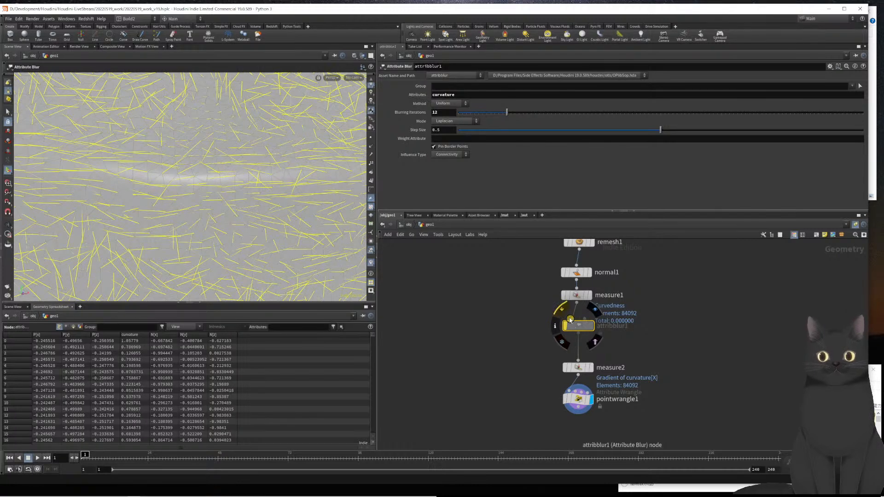
pyautogui.click(561, 312)
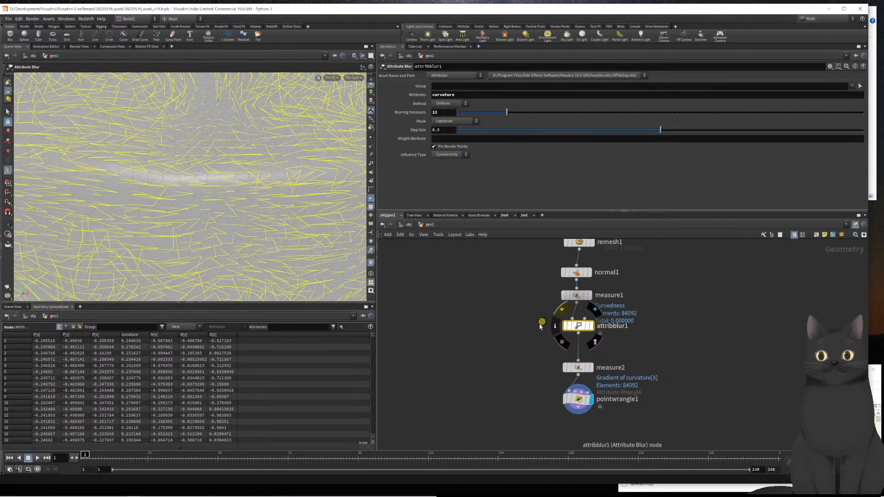
# Move measure2 and the point wrangle together up closer beneath the Attribute Blur
pyautogui.scroll(-4, 509, 368)
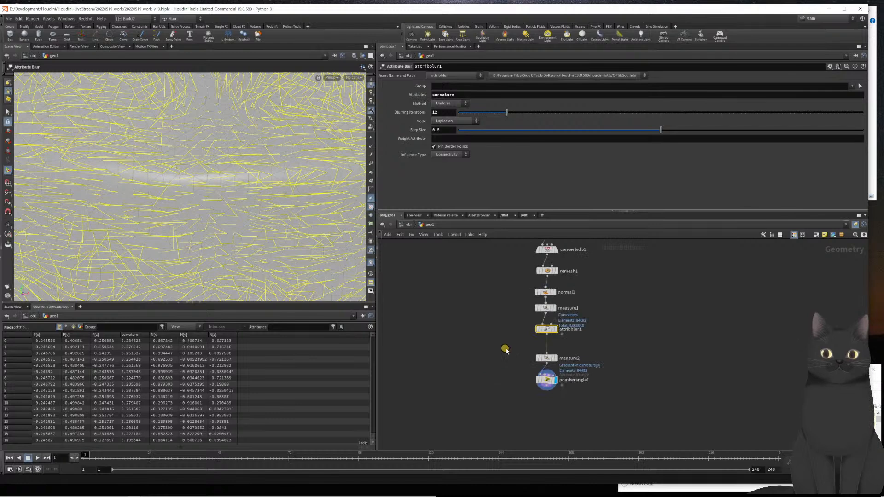
pyautogui.click(544, 380)
pyautogui.keyDown('shift'); pyautogui.click(546, 356); pyautogui.keyUp('shift')
pyautogui.moveTo(546, 356); pyautogui.dragTo(545, 349)
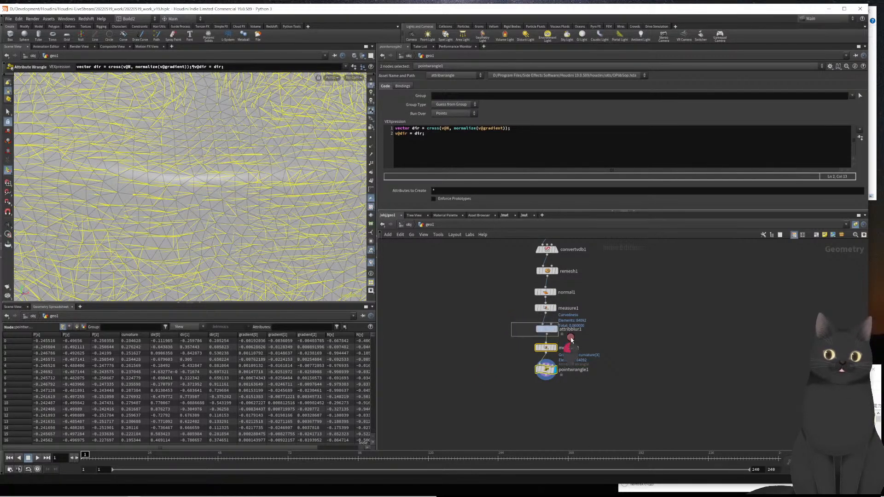
# Turn off Pin Border Points on the curvature Attribute Blur and bypass the node
pyautogui.click(546, 329)
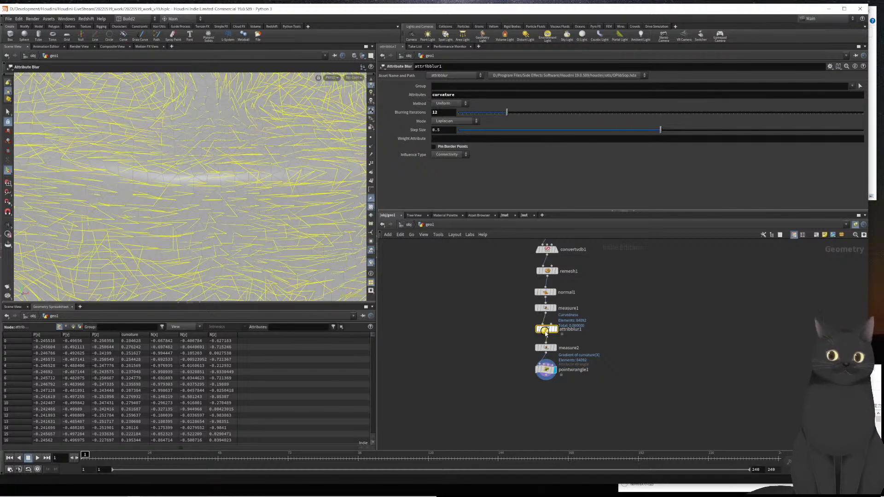
pyautogui.click(533, 319)
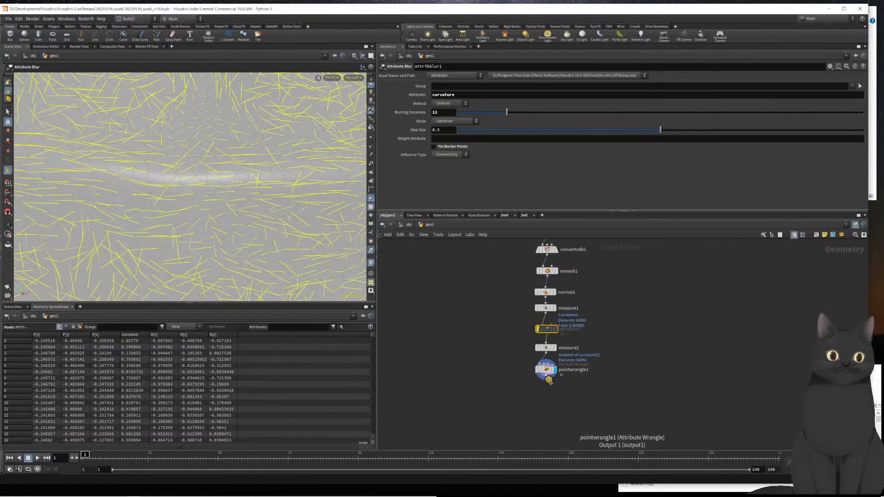
# Add a second Attribute Blur node below pointwrangle1 and display its output
pyautogui.moveTo(544, 374)
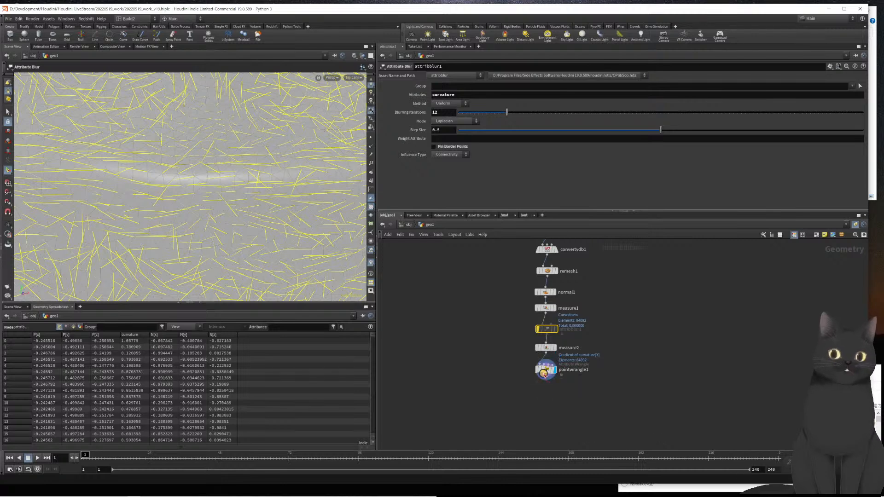
pyautogui.press('Tab')
pyautogui.write('ablu')
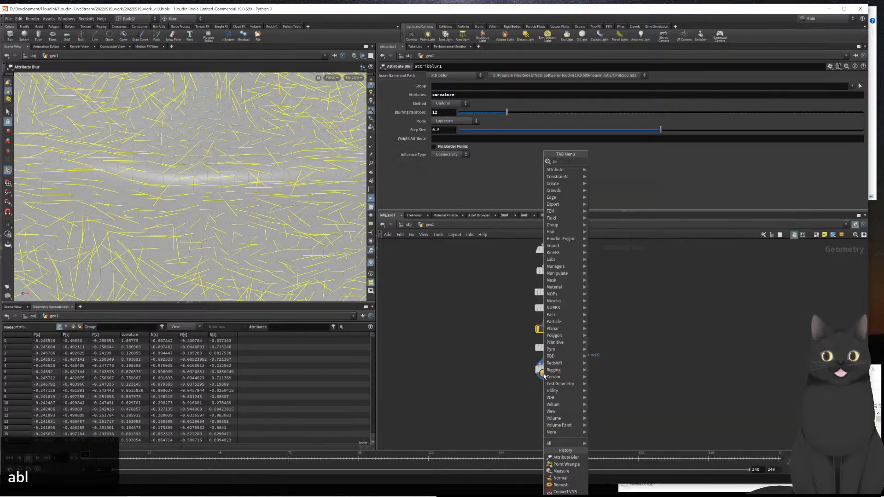
pyautogui.press('Return')
pyautogui.press('Return')
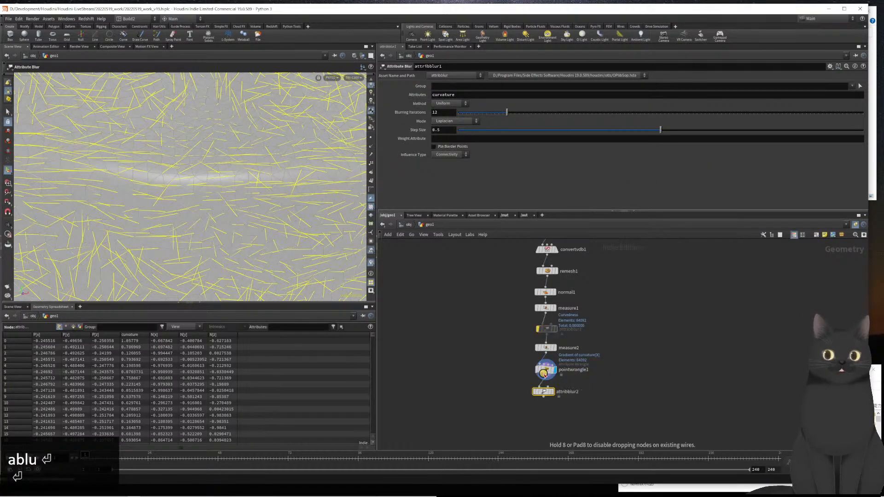
pyautogui.press('r')
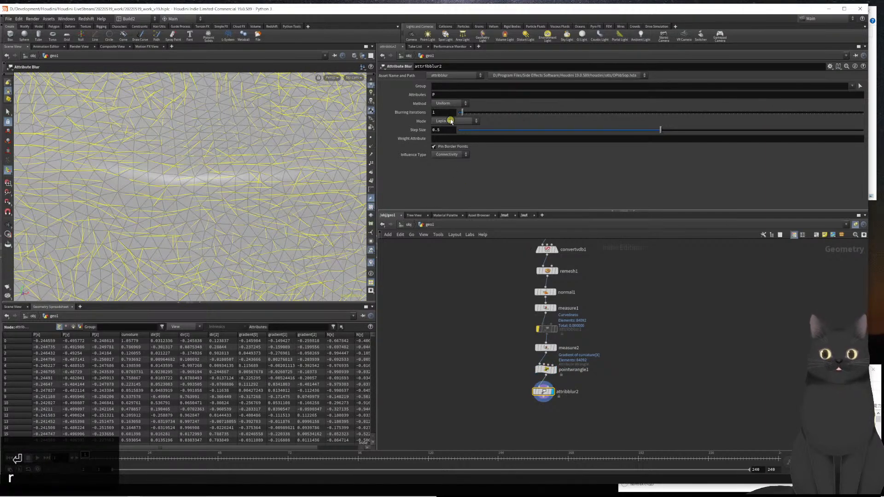
# Set the second Attribute Blur to blur dir with 8 blurring iterations and turn off Pin Border Points
pyautogui.doubleClick(429, 95)
pyautogui.write('di')
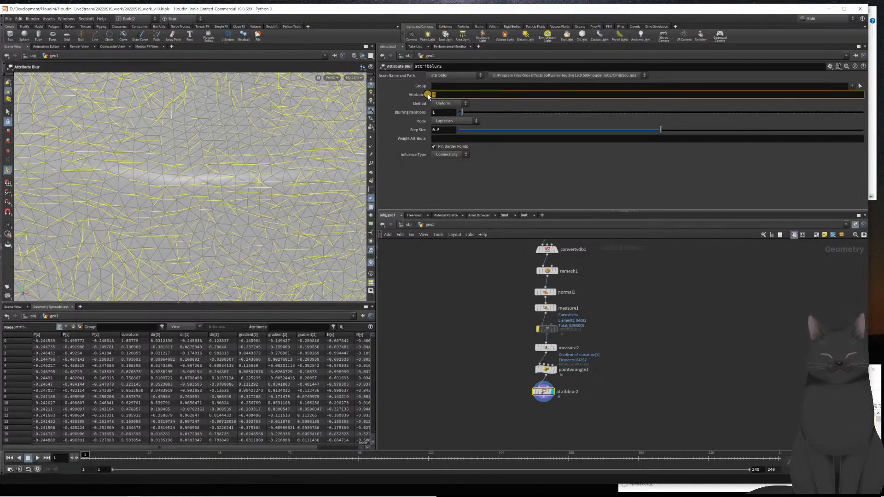
pyautogui.write('rt')
pyautogui.press('BackSpace')
pyautogui.press('Return')
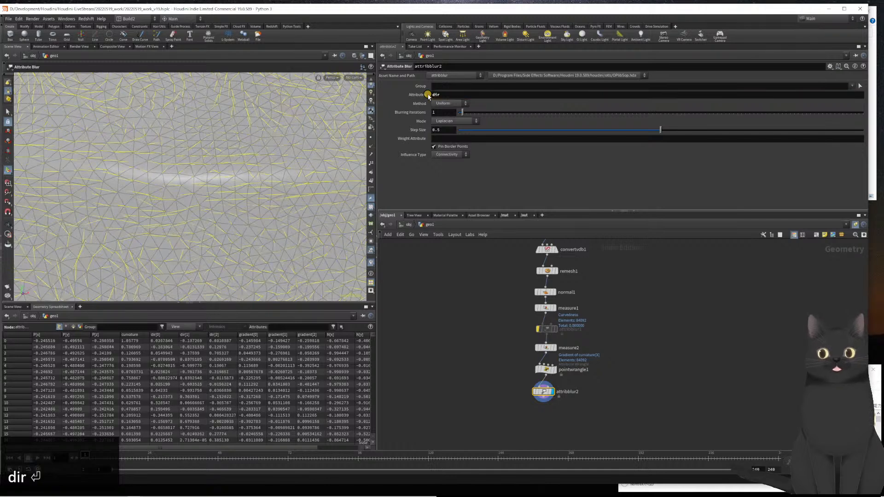
pyautogui.doubleClick(444, 112)
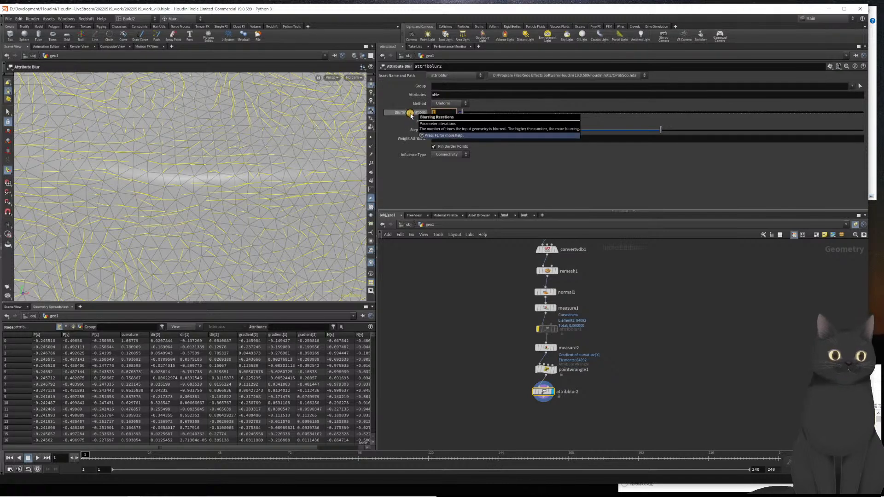
pyautogui.write('8')
pyautogui.press('Return')
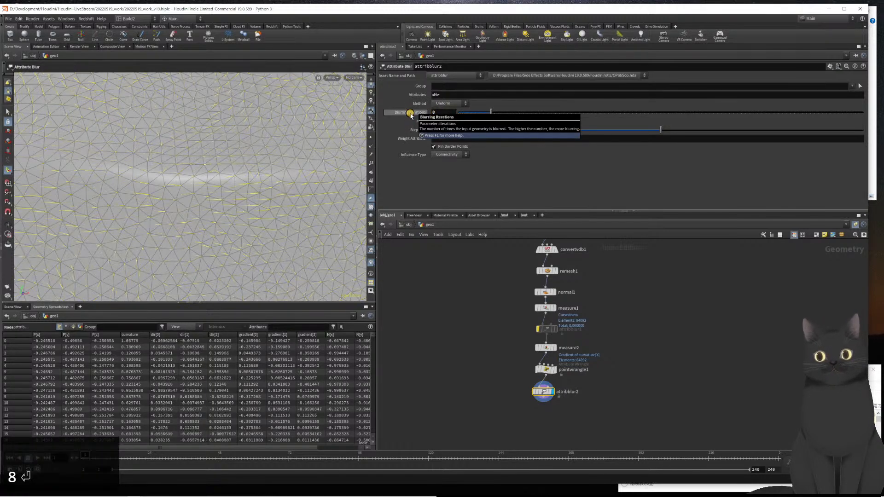
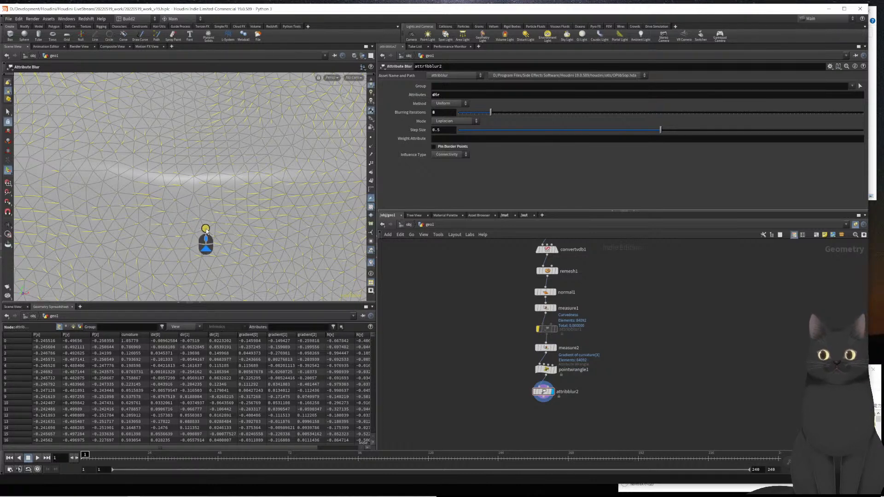
pyautogui.keyDown('alt'); pyautogui.scroll(5, 208, 228); pyautogui.keyUp('alt')
pyautogui.keyDown('alt'); pyautogui.scroll(-10, 208, 228); pyautogui.keyUp('alt')
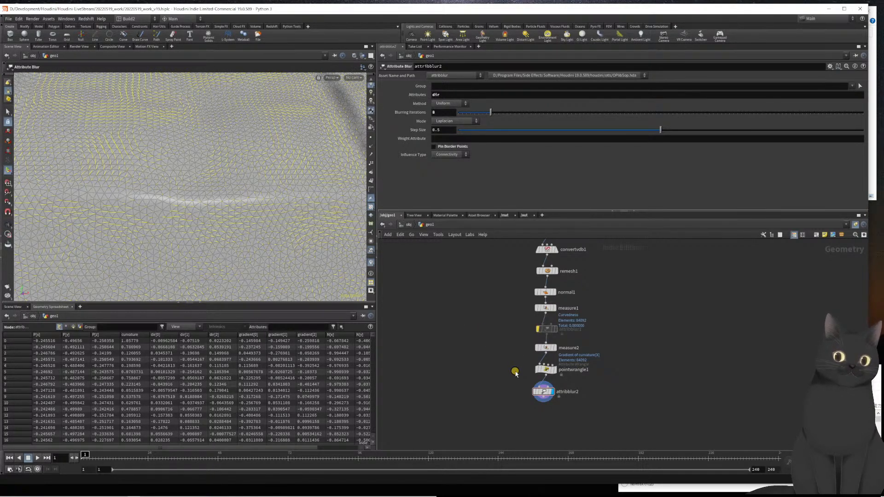
# Bypass the second Attribute Blur and examine the unblurred direction vectors across the whole bust
pyautogui.click(531, 382)
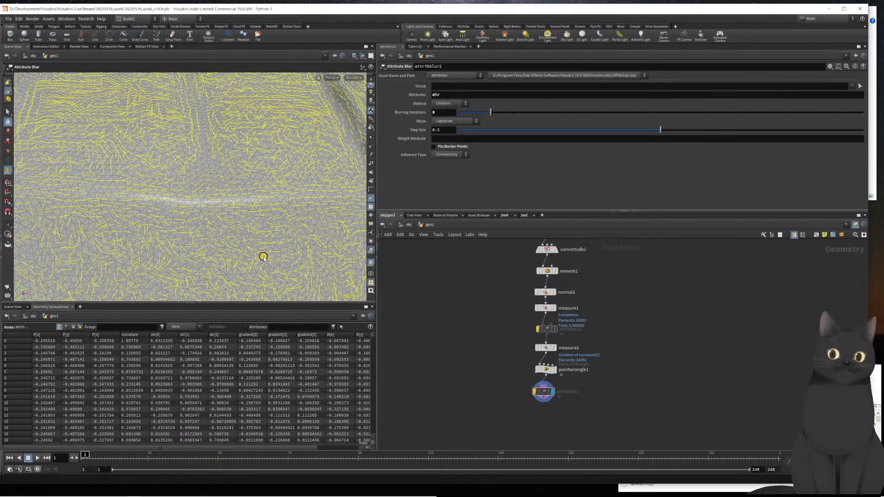
pyautogui.keyDown('alt'); pyautogui.scroll(-15, 244, 230); pyautogui.keyUp('alt')
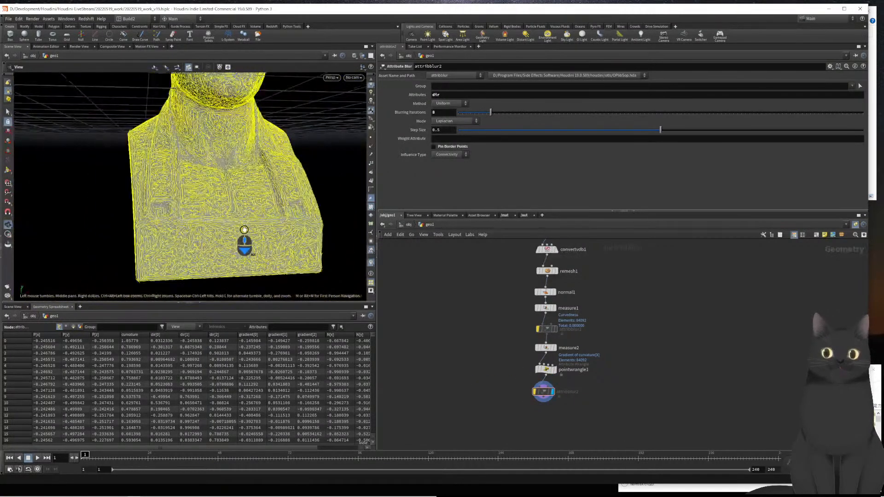
pyautogui.keyDown('alt'); pyautogui.scroll(-2, 244, 230); pyautogui.keyUp('alt')
pyautogui.keyDown('alt'); pyautogui.moveTo(237, 236); pyautogui.dragTo(295, 259); pyautogui.keyUp('alt')
# Display measure1 to view the curvature colouring on the bust
pyautogui.scroll(3, 497, 329)
pyautogui.moveTo(568, 342)
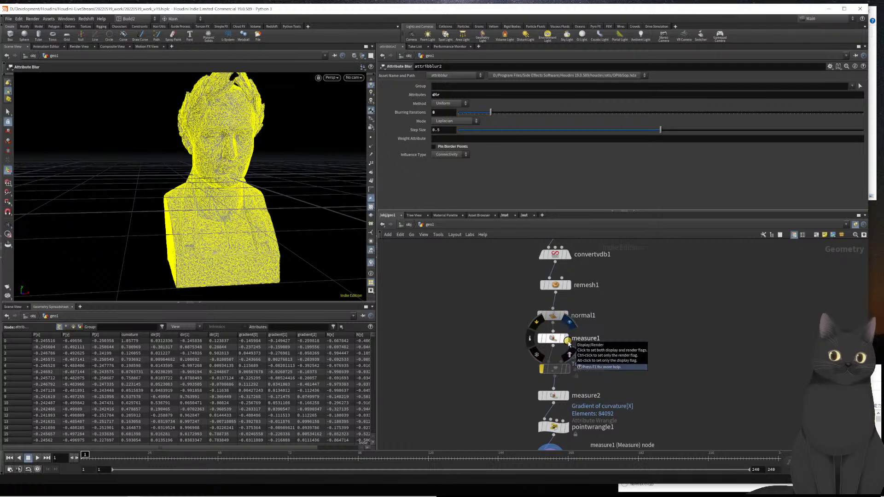
pyautogui.click(568, 341)
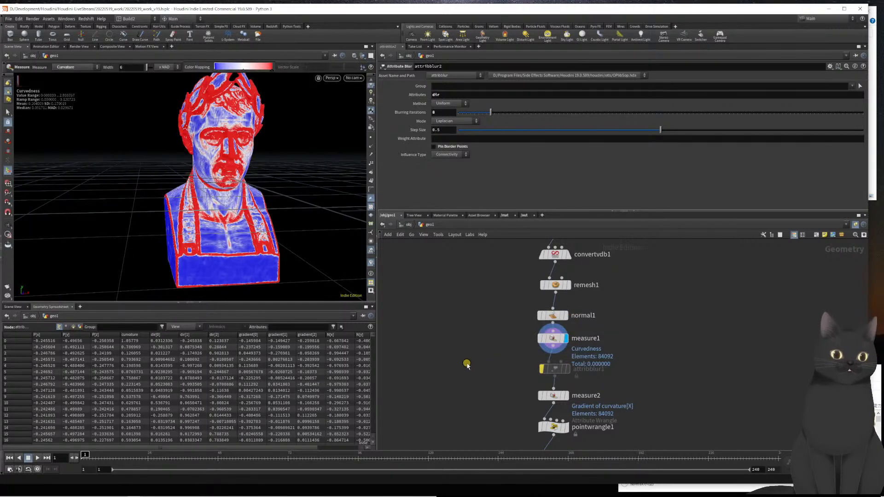
# Add an Attribute Remap node beside the chain and connect the output of measure1 to its input
pyautogui.press('Tab')
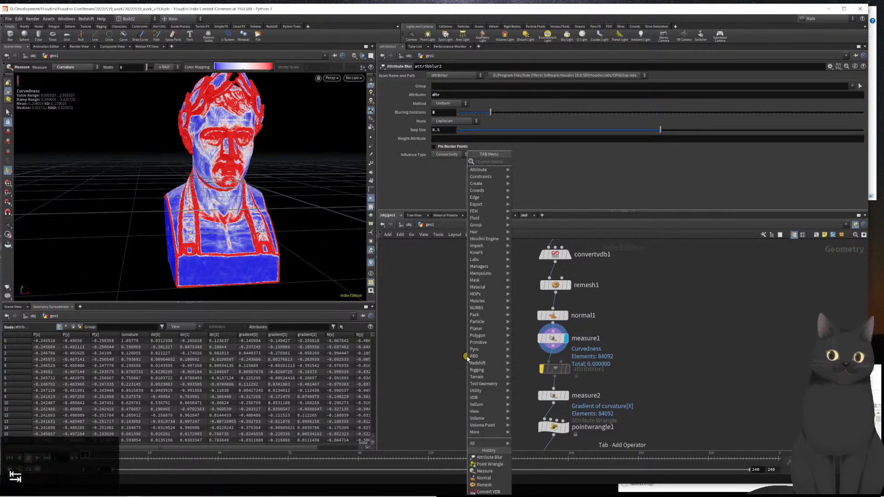
pyautogui.write('arema')
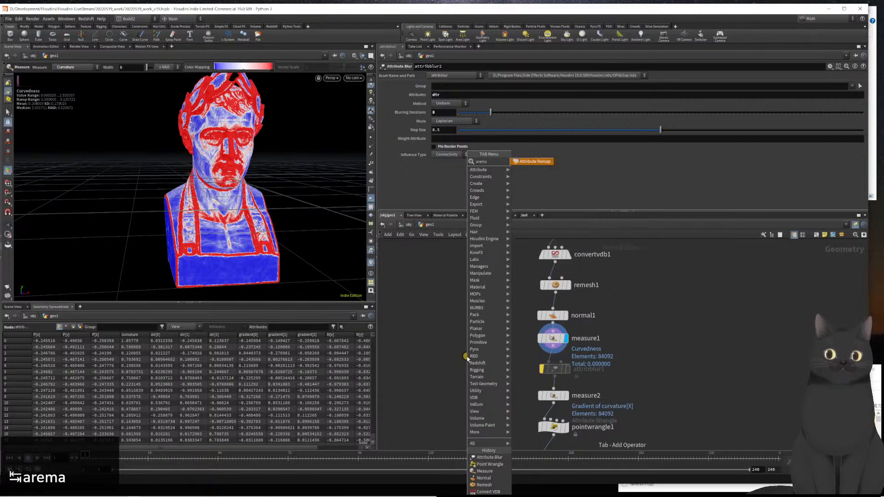
pyautogui.press('Return')
pyautogui.press('Return')
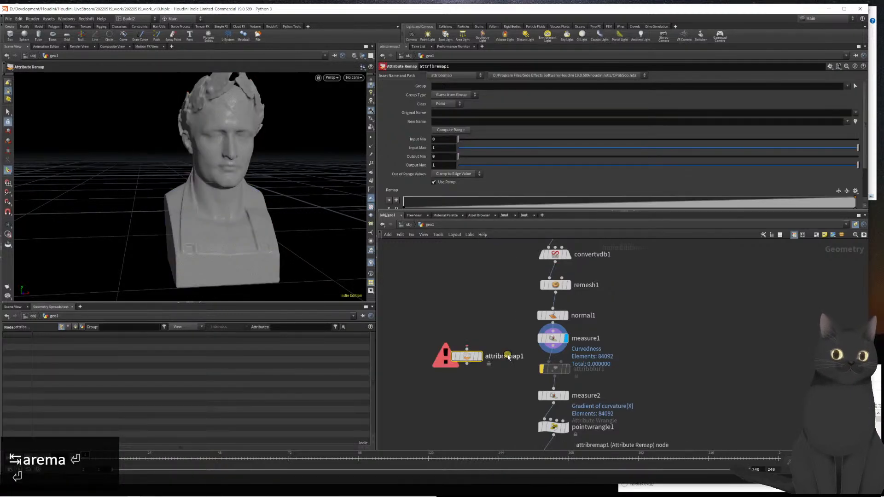
pyautogui.moveTo(467, 346); pyautogui.dragTo(552, 341)
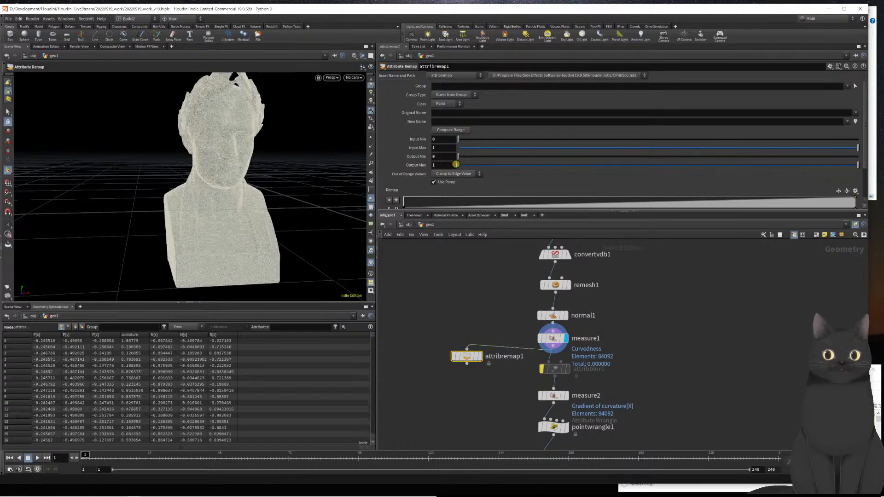
# Remap the curvature attribute into a new attribute named density and display the Attribute Remap node
pyautogui.click(472, 116)
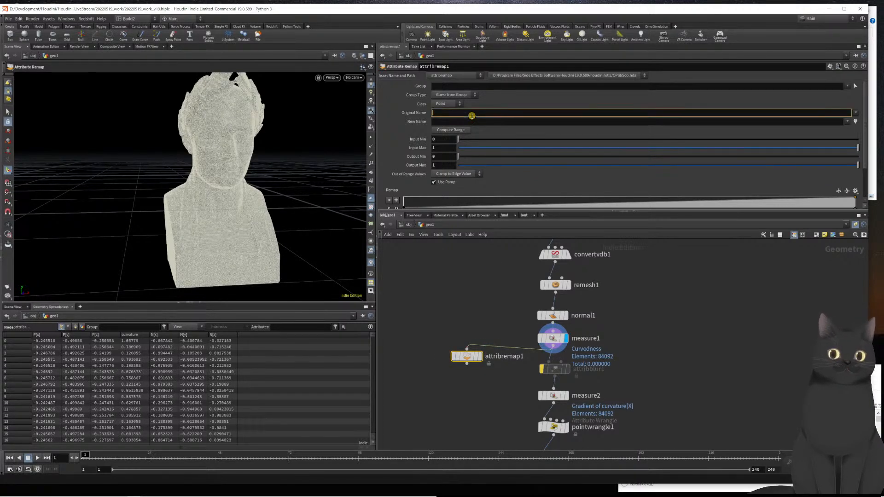
pyautogui.click(856, 115)
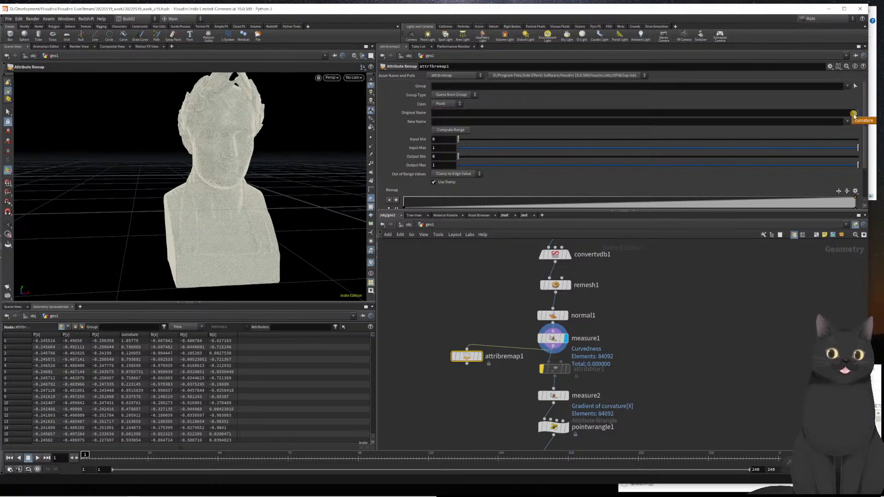
pyautogui.click(856, 121)
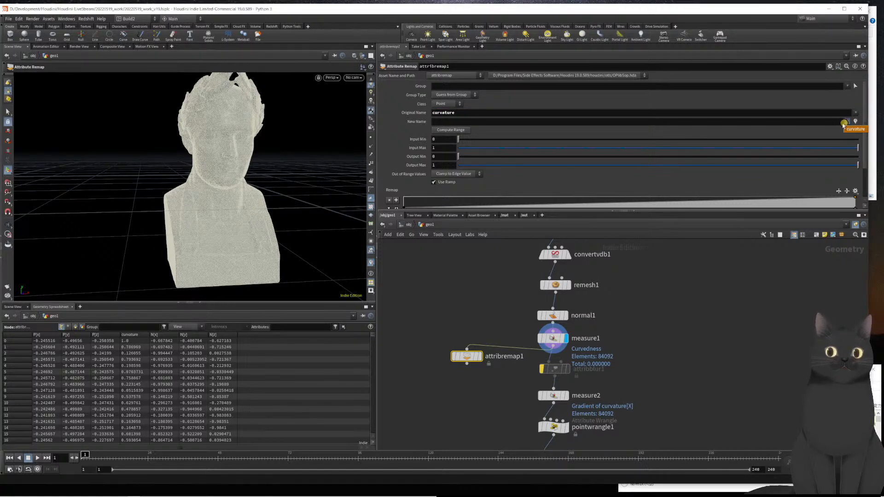
pyautogui.click(820, 122)
pyautogui.write('density')
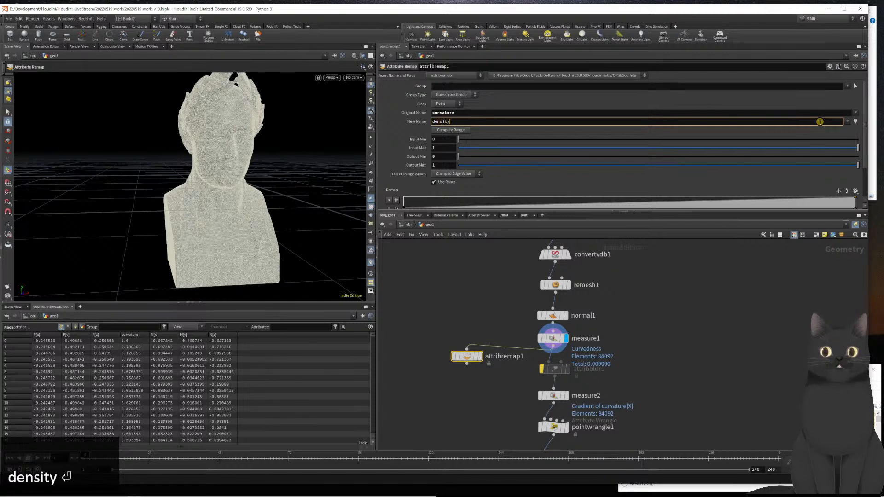
pyautogui.press('Return')
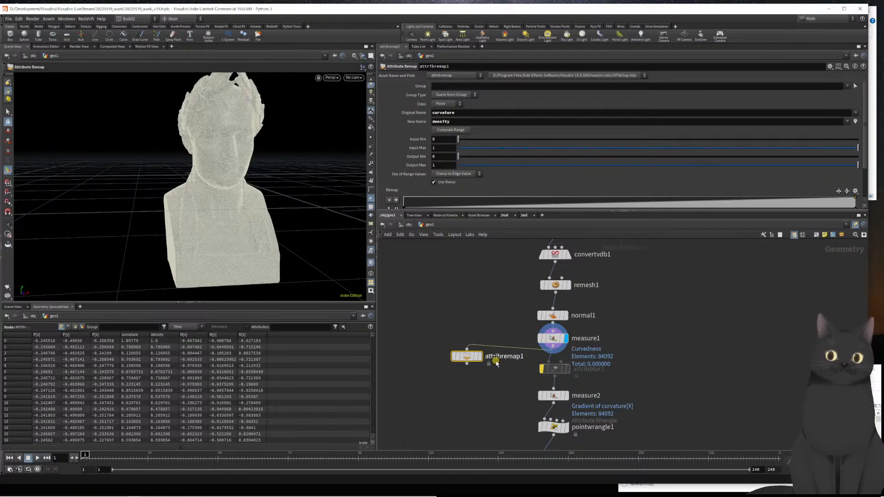
pyautogui.click(479, 357)
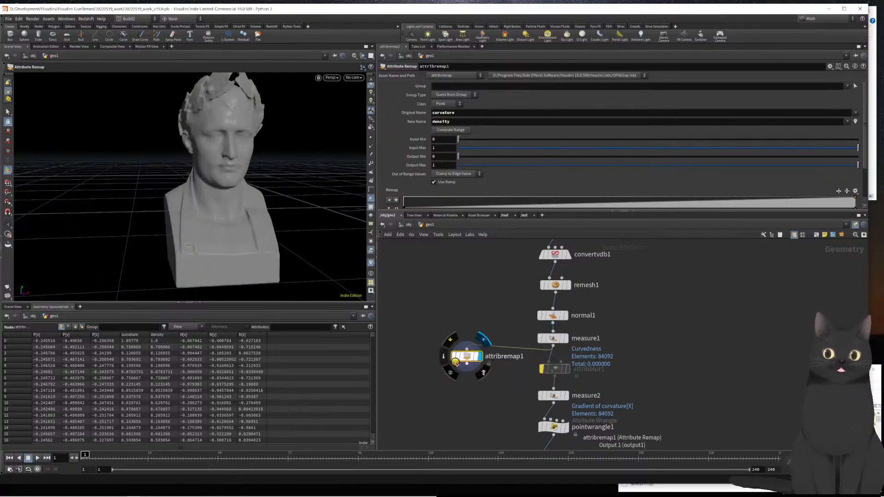
# Sort the spreadsheet by curvature in descending and ascending order to examine its range, then restore the point number order
pyautogui.middleClick(464, 358)
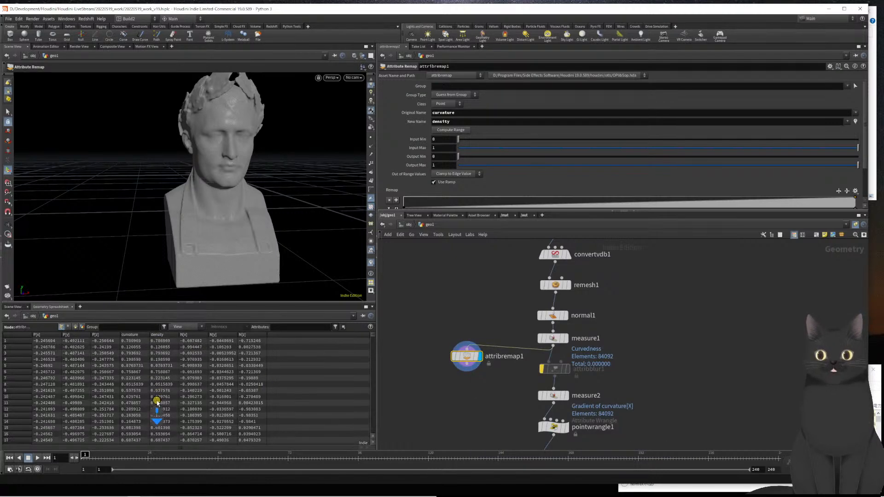
pyautogui.click(130, 335)
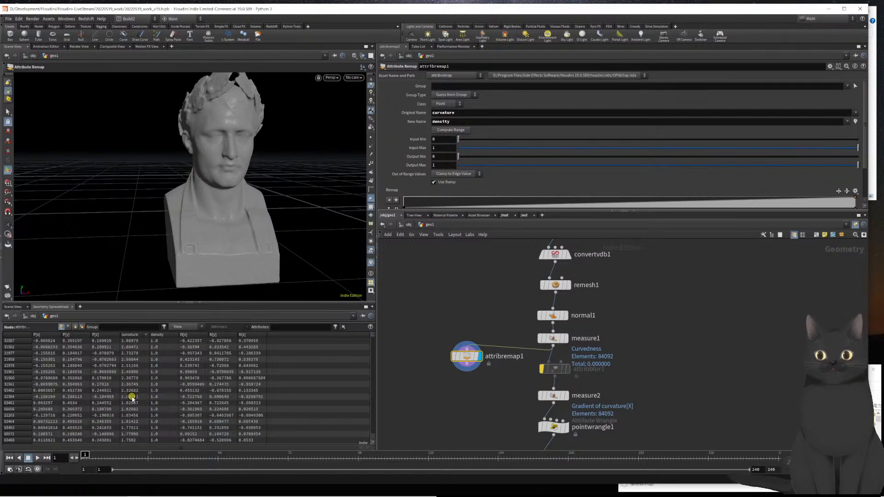
pyautogui.click(129, 336)
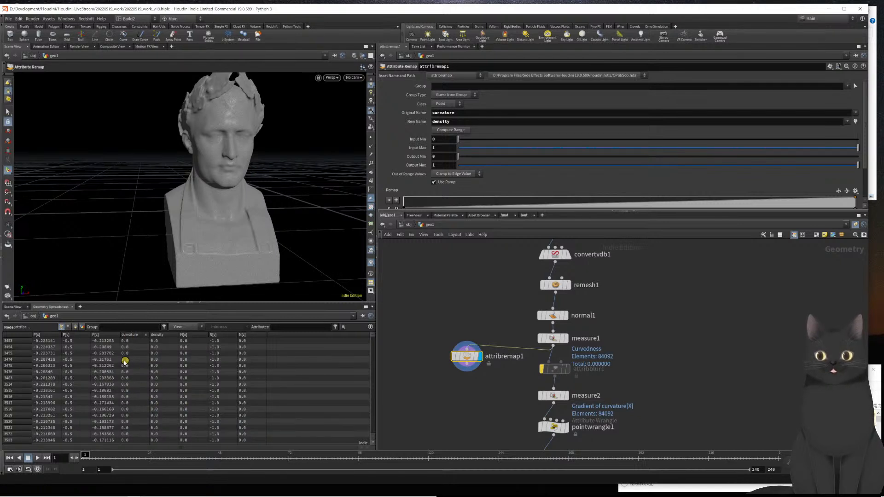
pyautogui.click(20, 336)
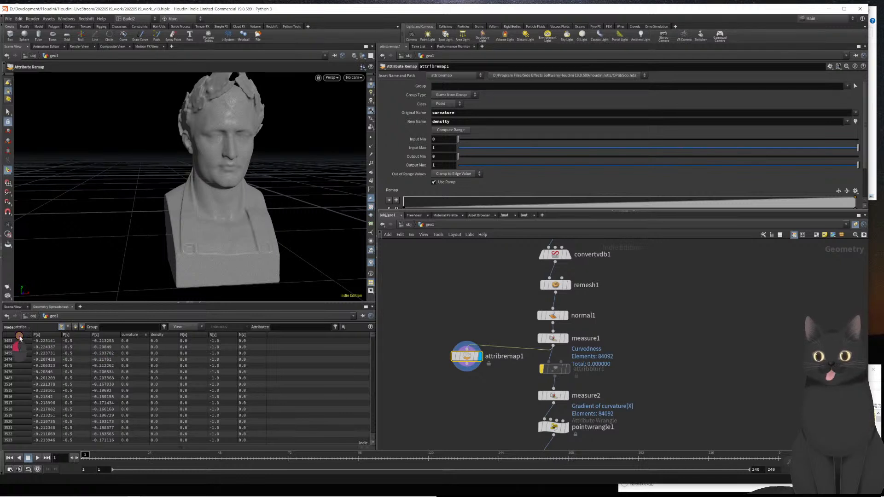
pyautogui.click(19, 336)
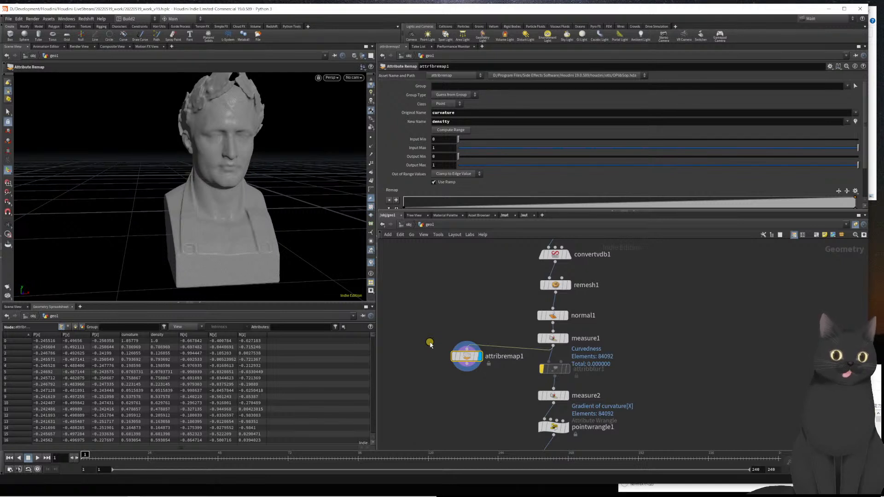
# Nudge the Attribute Remap node closer to the chain and set its Input Max to 2.8
pyautogui.moveTo(468, 357); pyautogui.dragTo(479, 362)
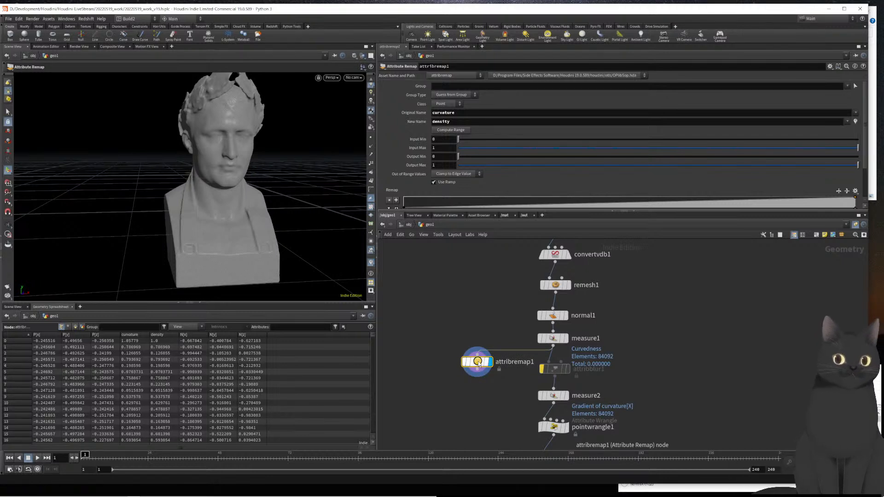
pyautogui.doubleClick(437, 147)
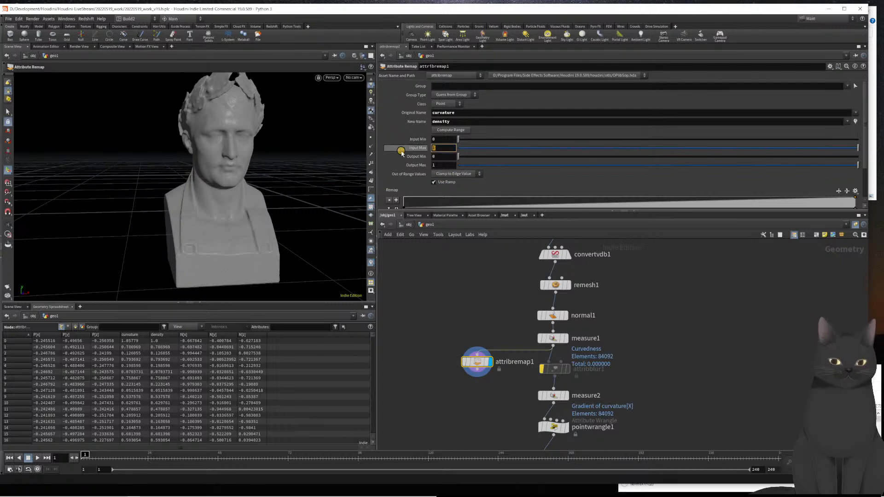
pyautogui.write('2.8')
pyautogui.press('Return')
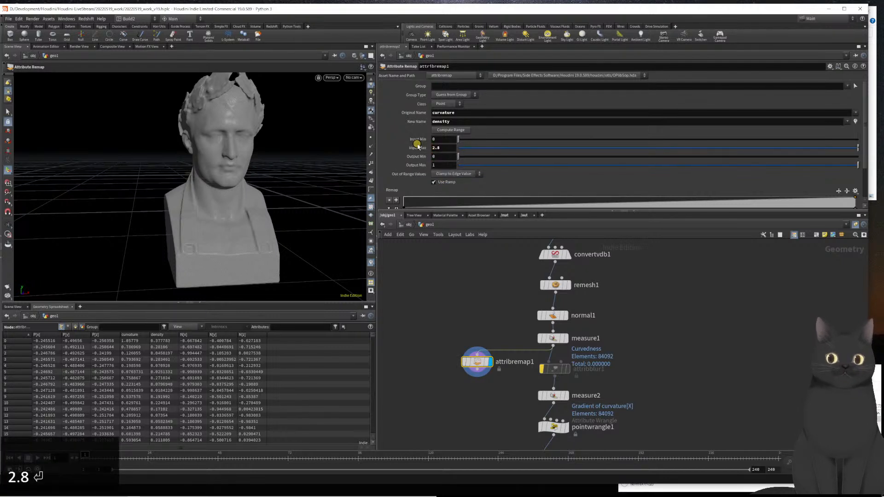
# Compute the Attribute Remap's range from the curvature attribute and set Output Max to 1
pyautogui.click(443, 130)
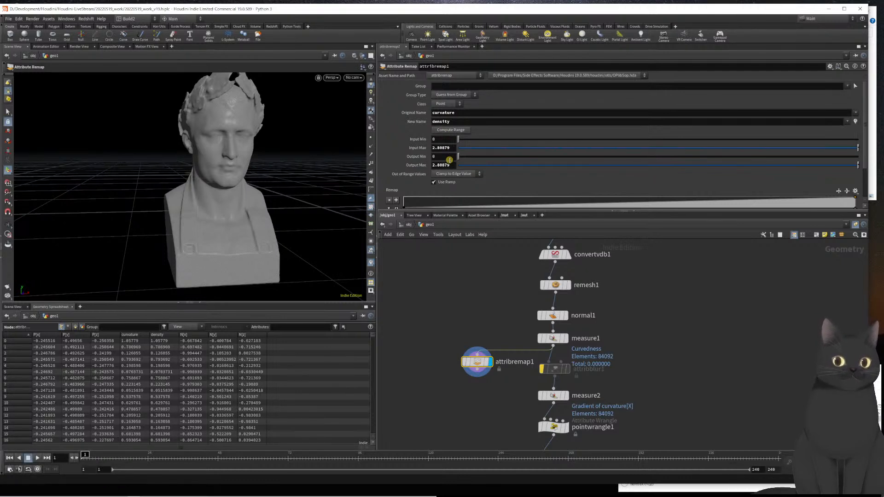
pyautogui.doubleClick(445, 165)
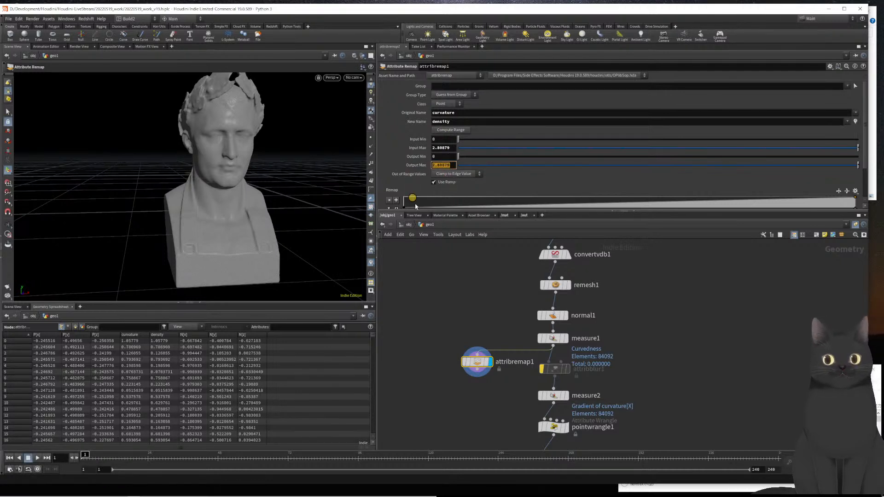
pyautogui.write('1')
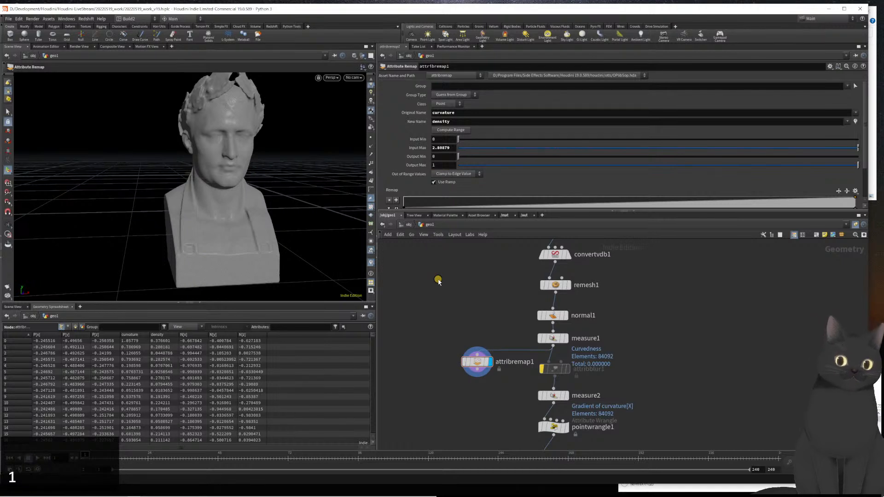
# Recompute the Attribute Remap's range and restore its Output Max to 1
pyautogui.click(448, 131)
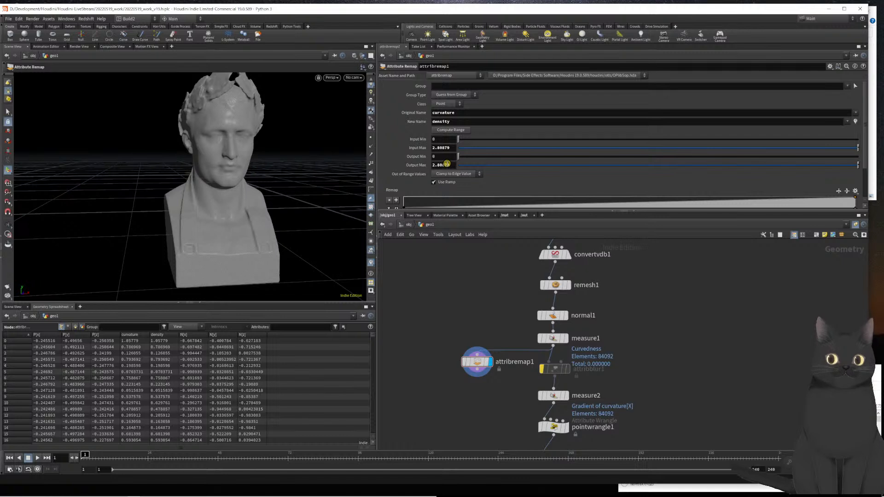
pyautogui.moveTo(451, 165); pyautogui.dragTo(421, 170)
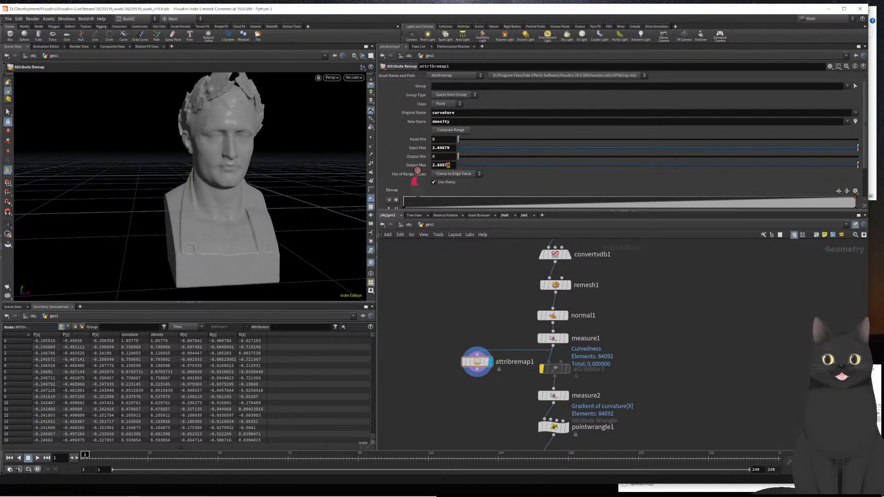
pyautogui.write('1')
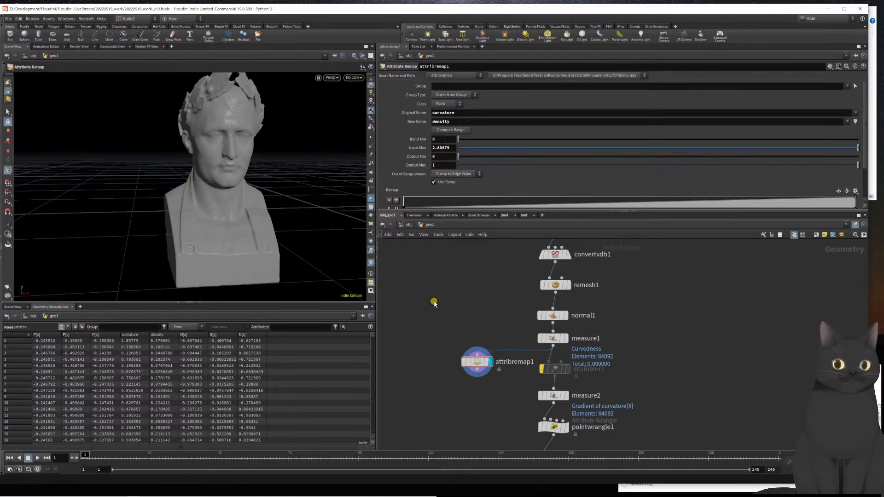
# Branch an Attribute Promote node off the curvedness Measure node and place it beside the Attribute Remap node
pyautogui.moveTo(430, 323); pyautogui.dragTo(435, 350)
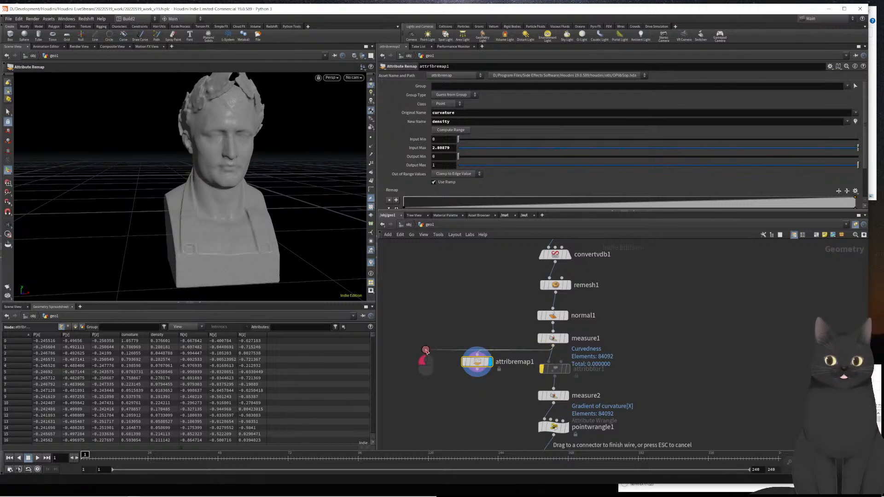
pyautogui.press('Tab')
pyautogui.write('apro')
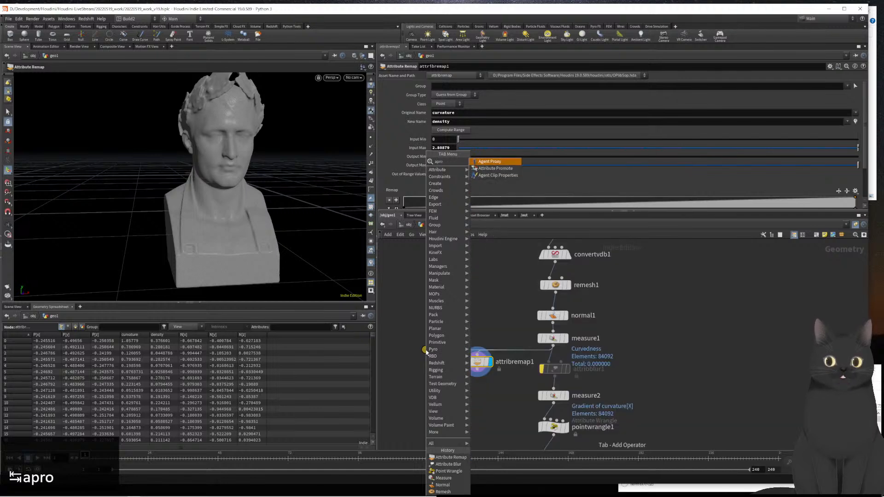
pyautogui.press('Down')
pyautogui.press('Return')
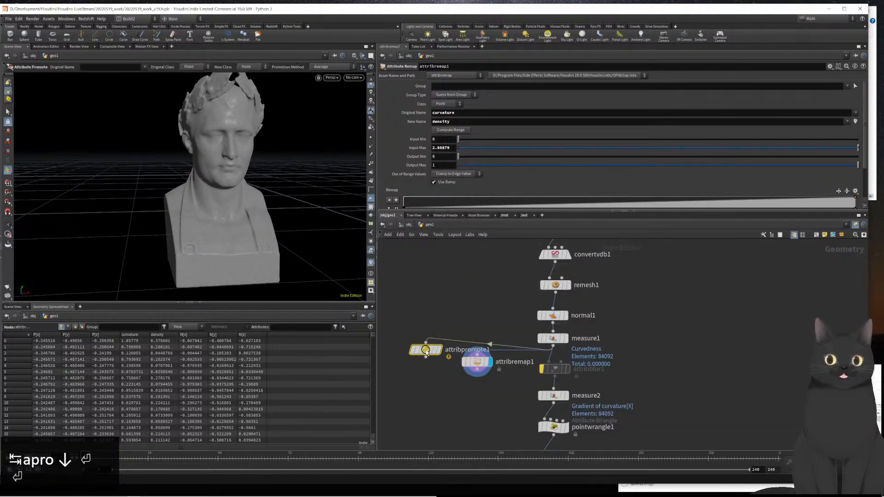
pyautogui.press('Return')
pyautogui.click(418, 358)
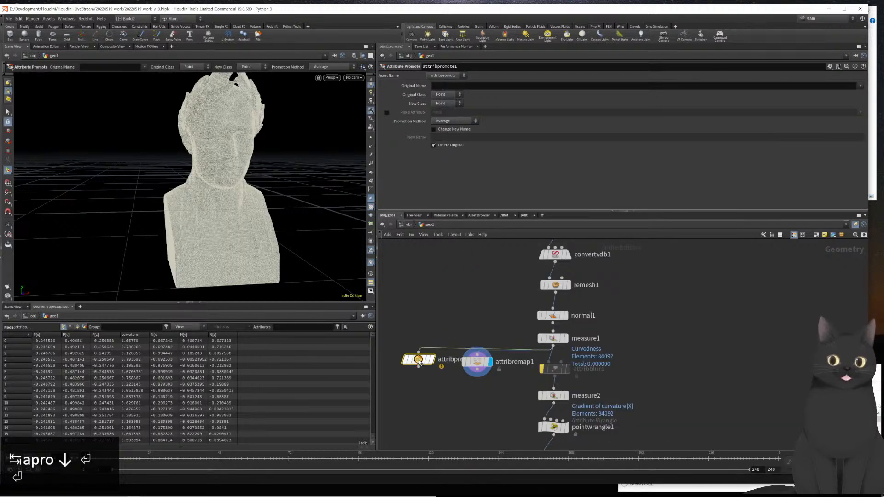
# Set the Attribute Promote node to promote the curvature attribute from Point to Detail class
pyautogui.click(447, 103)
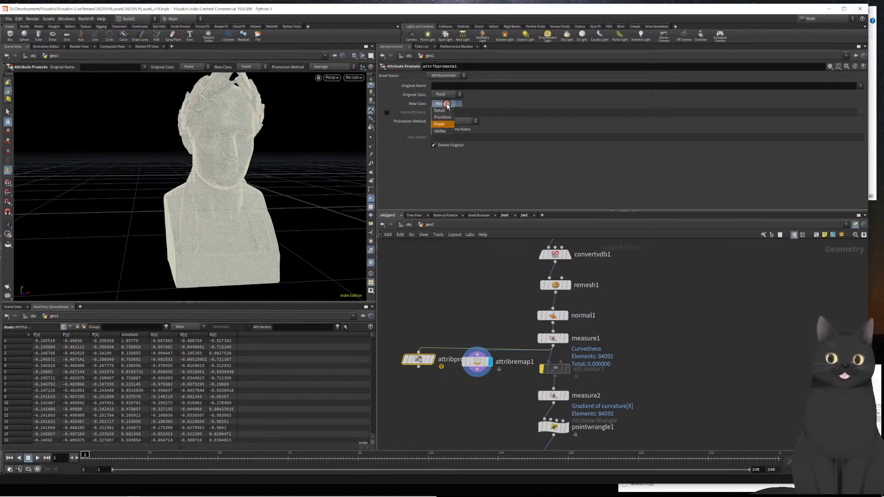
pyautogui.click(450, 95)
pyautogui.click(452, 86)
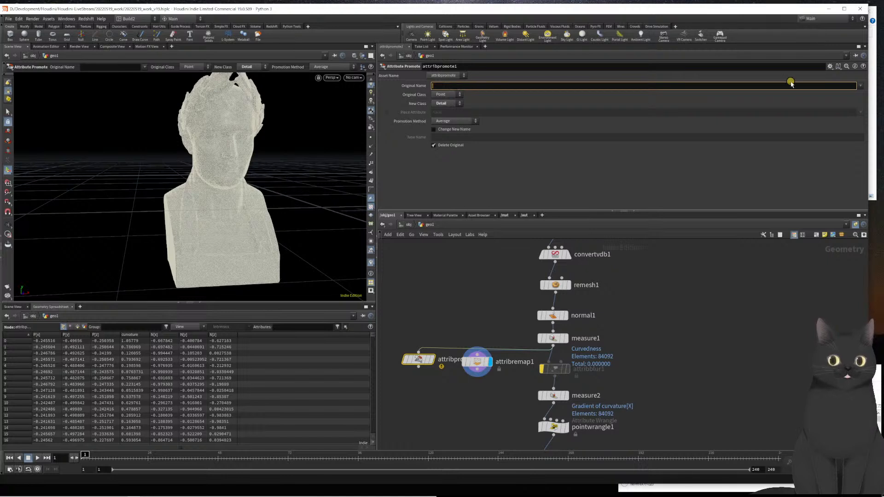
pyautogui.click(860, 86)
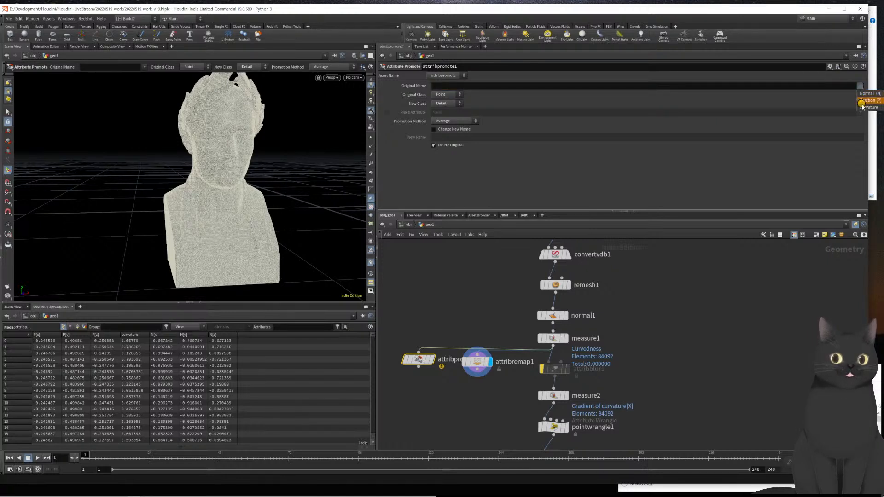
pyautogui.click(866, 107)
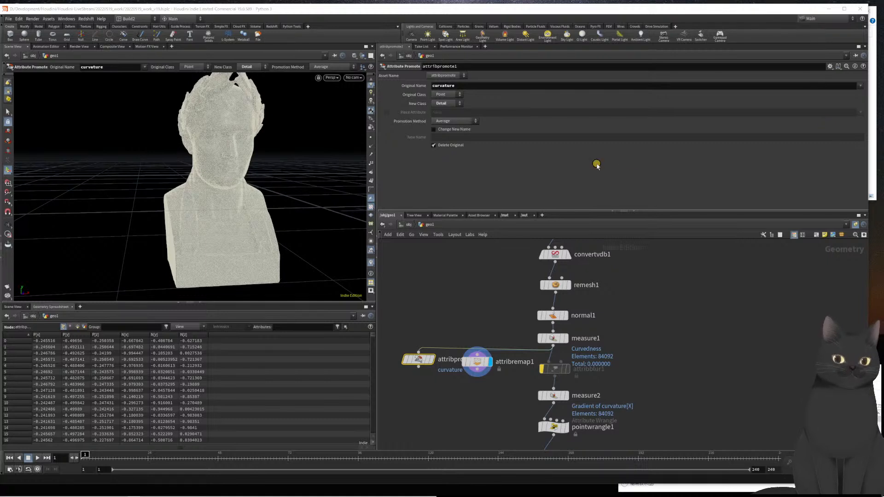
# Give the promoted attribute the new name maxval and set the promotion method to Maximum
pyautogui.click(444, 130)
pyautogui.click(444, 136)
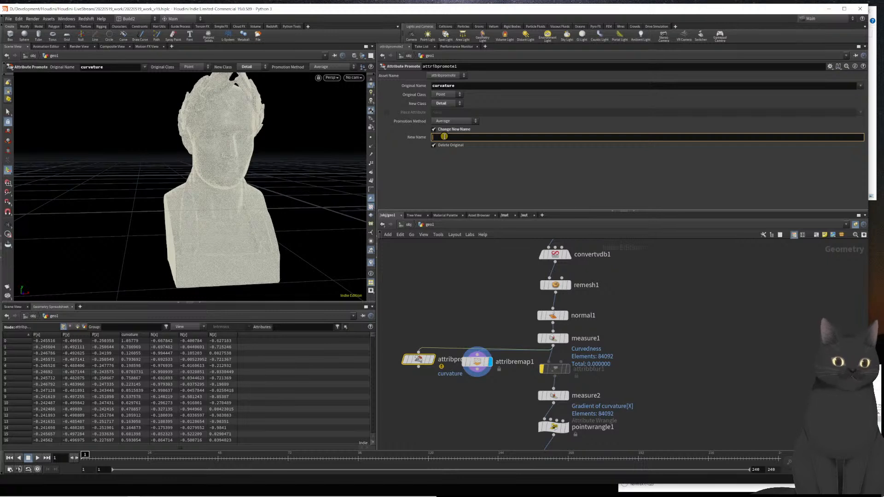
pyautogui.write('maxval')
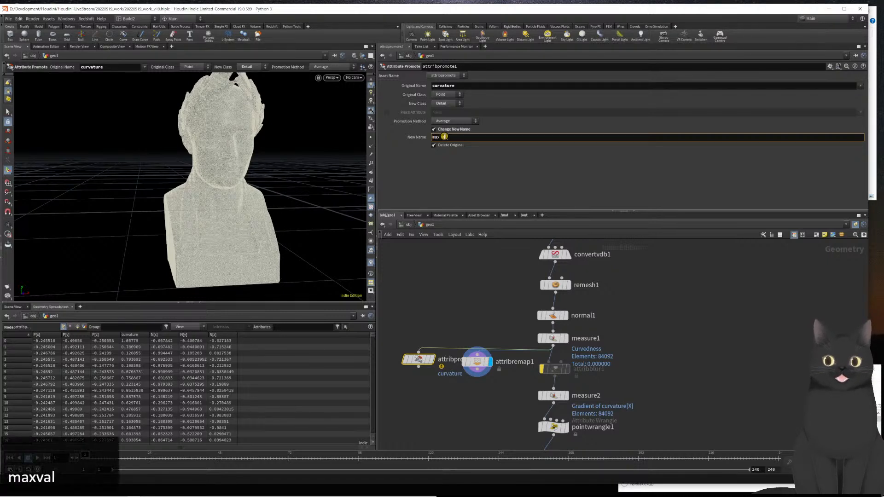
pyautogui.press('Return')
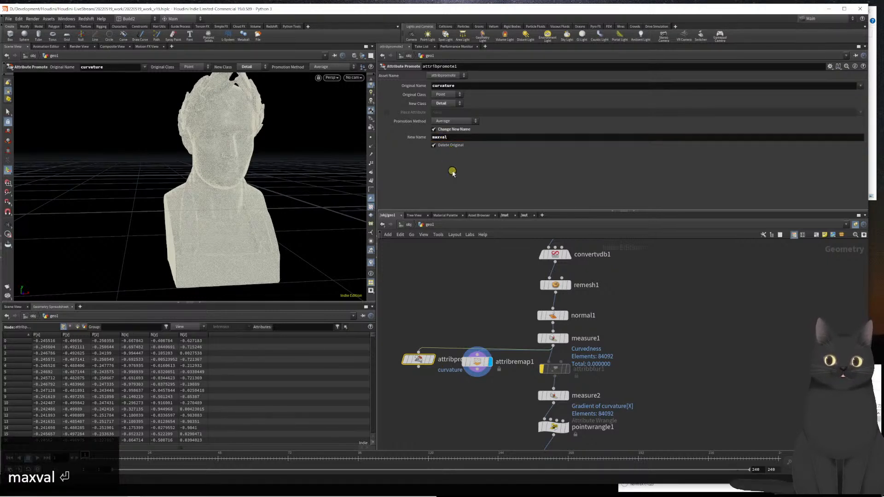
pyautogui.click(454, 121)
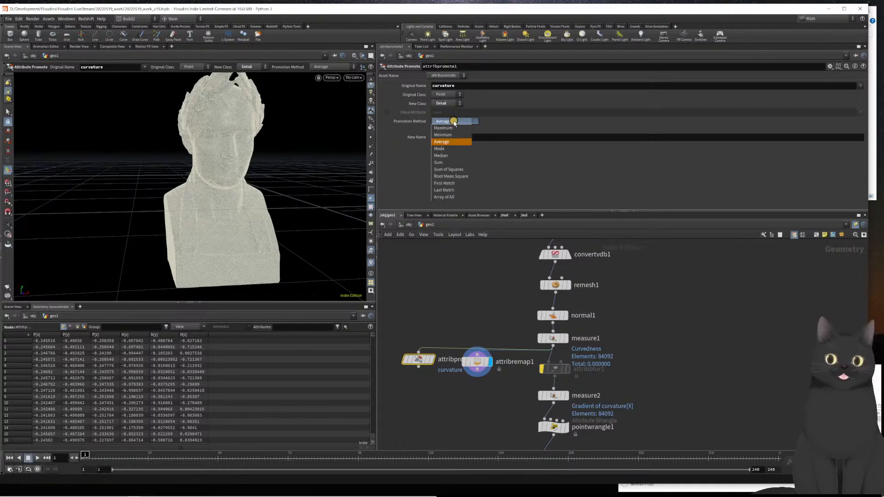
pyautogui.click(457, 129)
# Duplicate the Attribute Promote node, rename the copy's output attribute minval and set its promotion method to Minimum
pyautogui.moveTo(440, 329); pyautogui.dragTo(523, 331, button='middle')
pyautogui.keyDown('alt'); pyautogui.moveTo(523, 332); pyautogui.dragTo(495, 363); pyautogui.keyUp('alt')
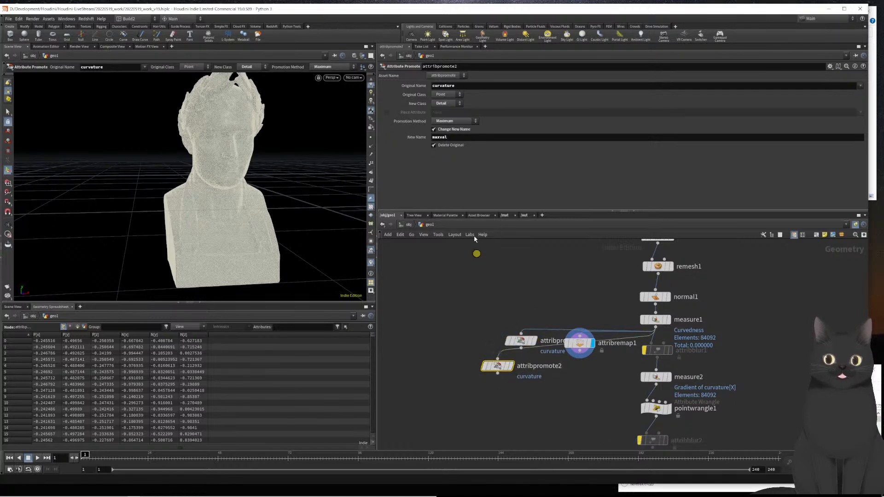
pyautogui.click(450, 138)
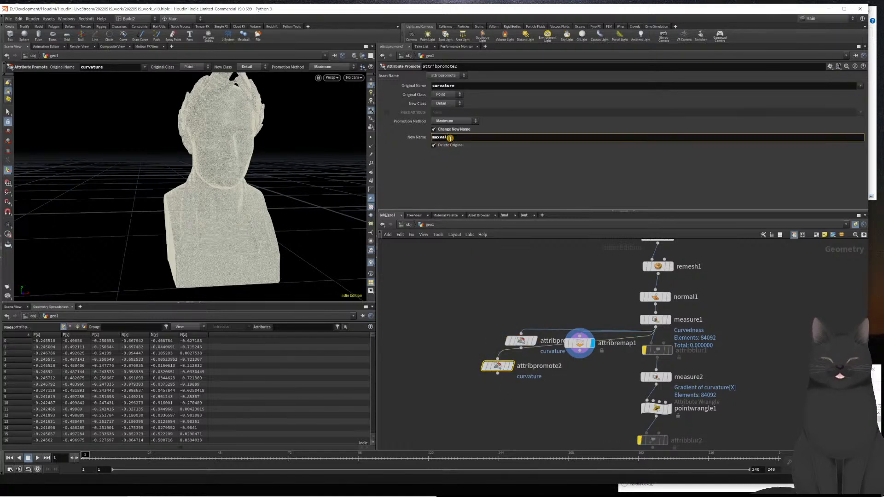
pyautogui.press('Left')
pyautogui.press('Left')
pyautogui.press('Left')
pyautogui.press('BackSpace')
pyautogui.press('BackSpace')
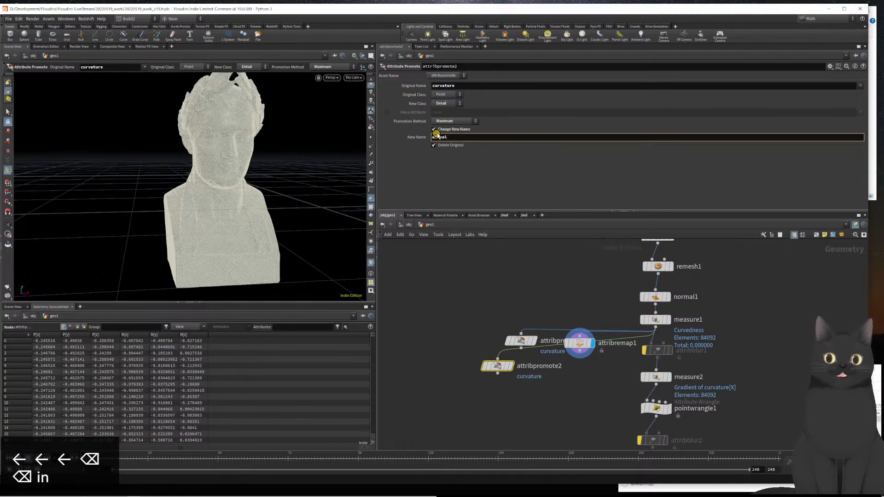
pyautogui.write('in')
pyautogui.click(447, 121)
pyautogui.click(447, 129)
pyautogui.click(462, 361)
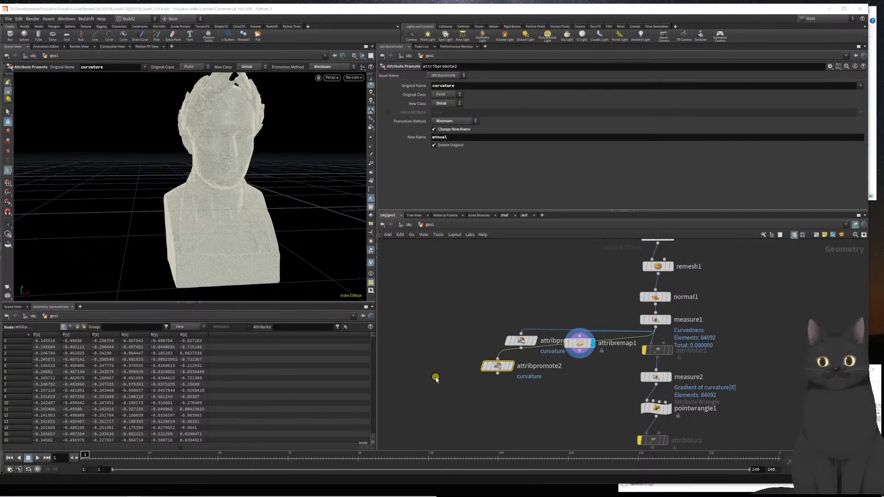
# Wire the minval Attribute Promote node after the maxval one and display its result with detail attributes in the spreadsheet
pyautogui.moveTo(517, 356)
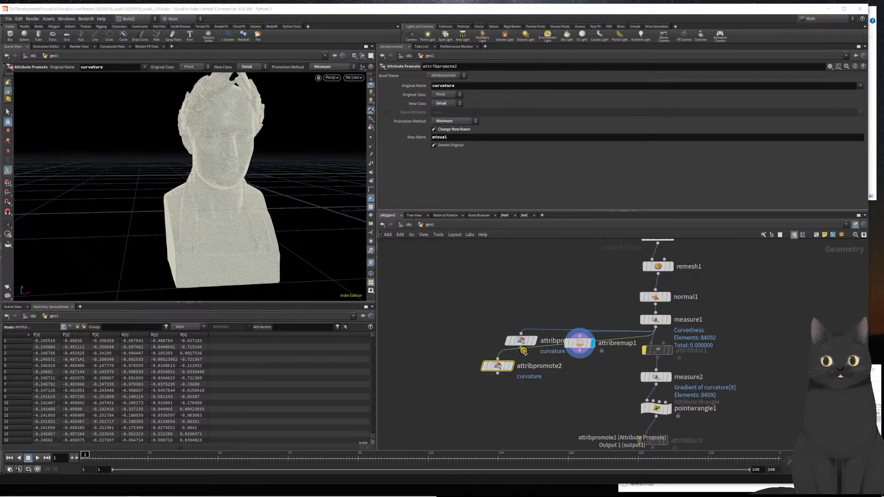
pyautogui.moveTo(497, 368); pyautogui.dragTo(517, 369)
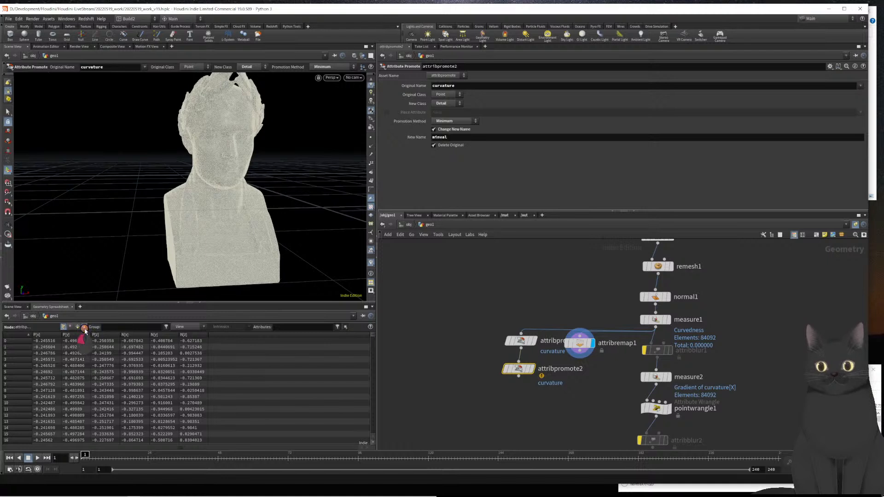
pyautogui.click(84, 327)
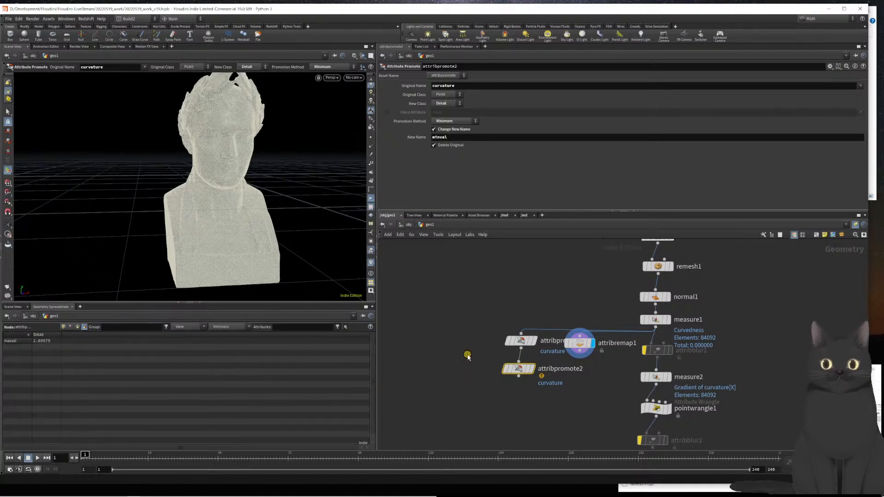
pyautogui.press('r')
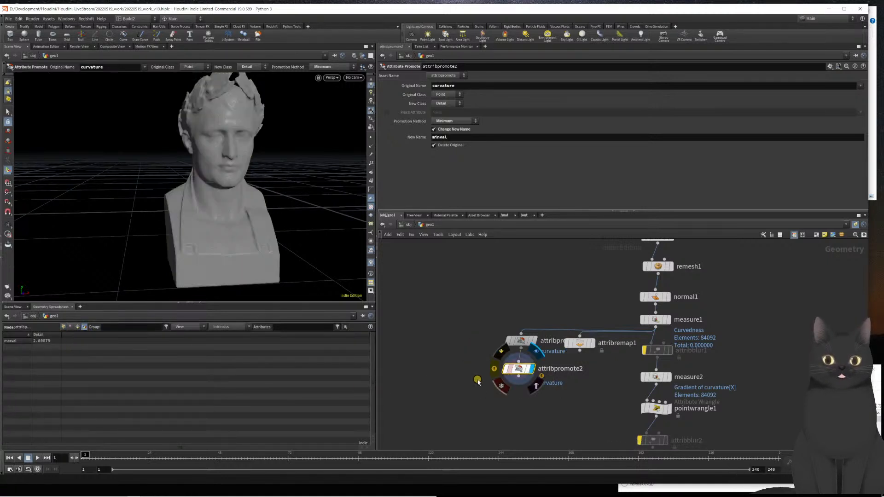
# Select the upstream Attribute Promote node that produces maxval
pyautogui.moveTo(461, 343); pyautogui.dragTo(502, 395)
pyautogui.moveTo(468, 358); pyautogui.dragTo(562, 389)
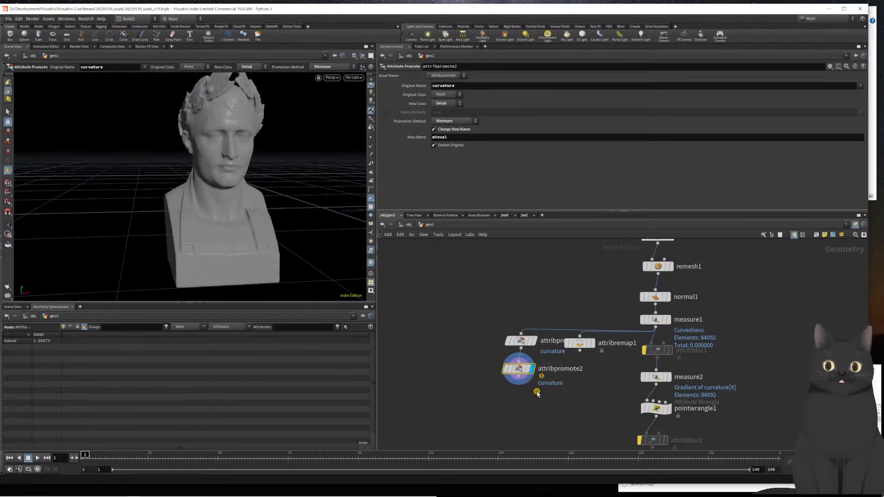
pyautogui.moveTo(470, 320); pyautogui.dragTo(538, 365)
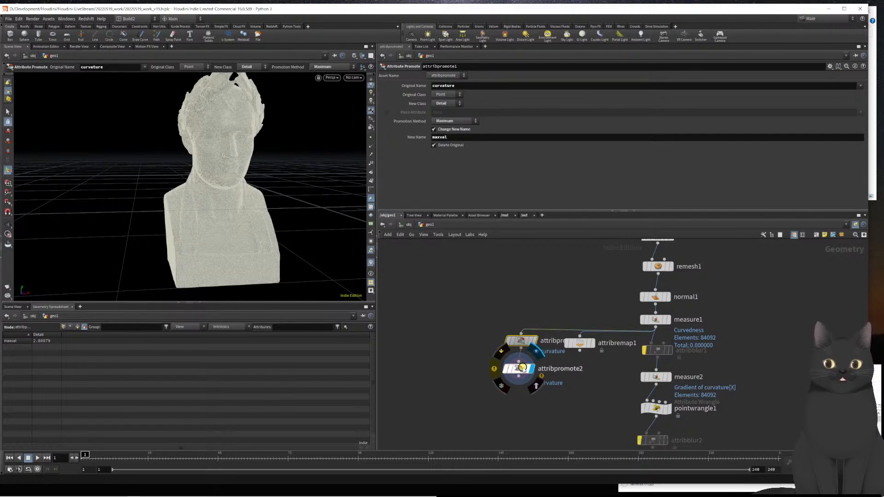
# Turn off Delete Original on attribpromote1 and attribpromote2 to keep the curvature point attribute
pyautogui.moveTo(582, 346); pyautogui.dragTo(593, 361)
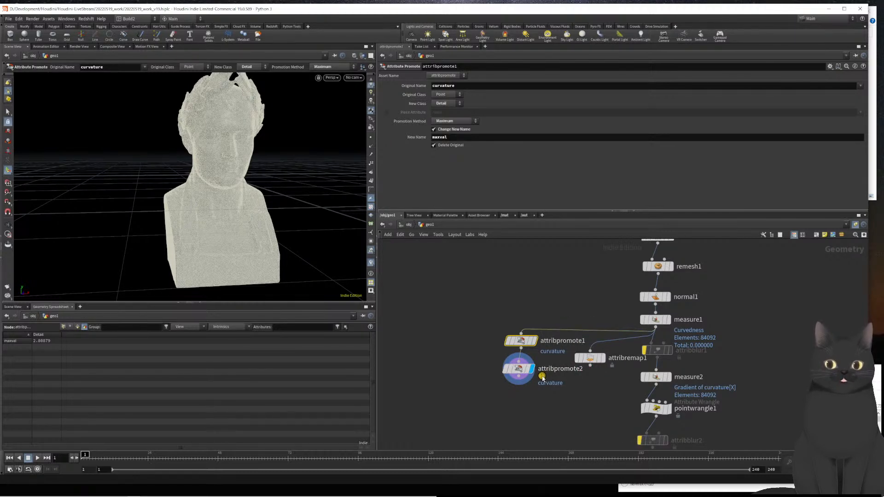
pyautogui.click(496, 373)
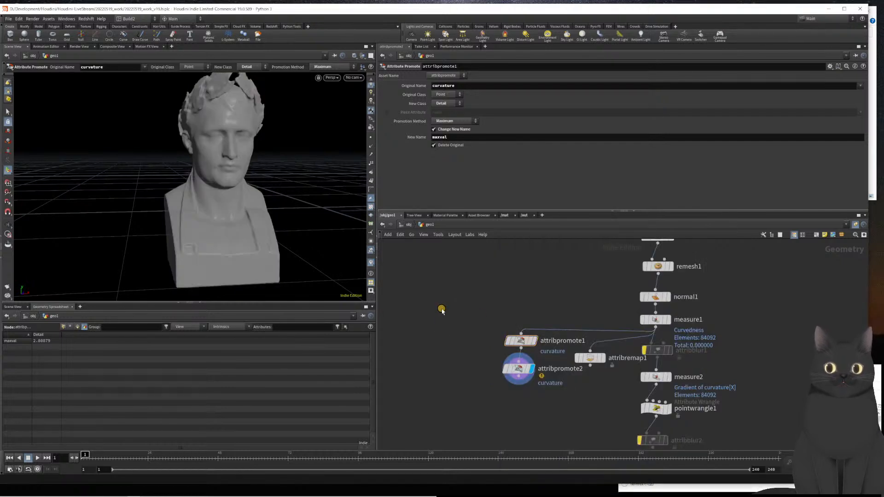
pyautogui.moveTo(456, 325); pyautogui.dragTo(532, 345)
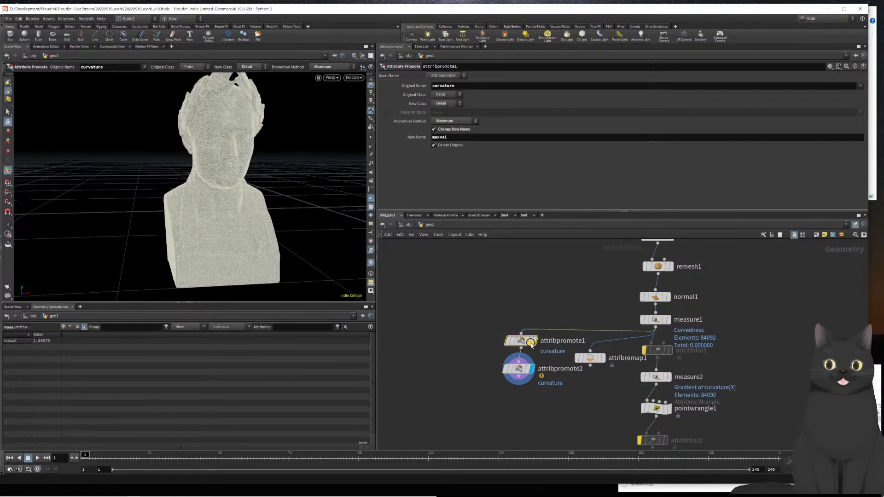
pyautogui.click(434, 146)
pyautogui.click(516, 370)
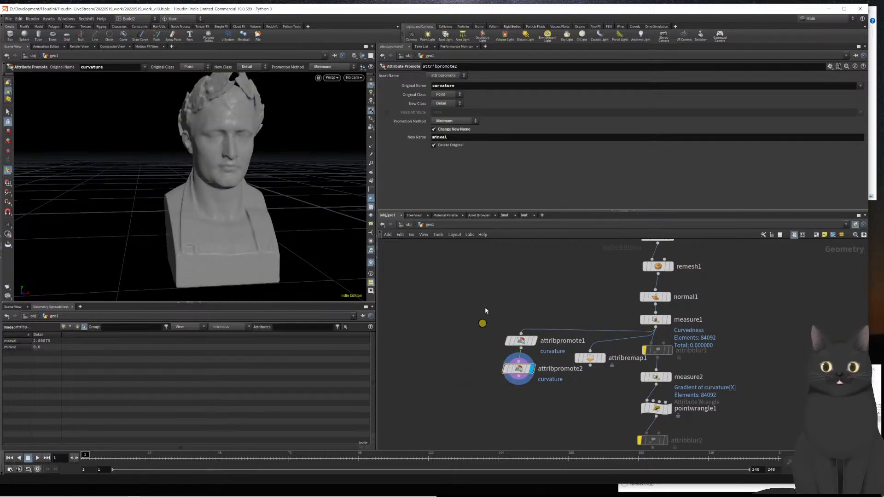
pyautogui.moveTo(432, 147)
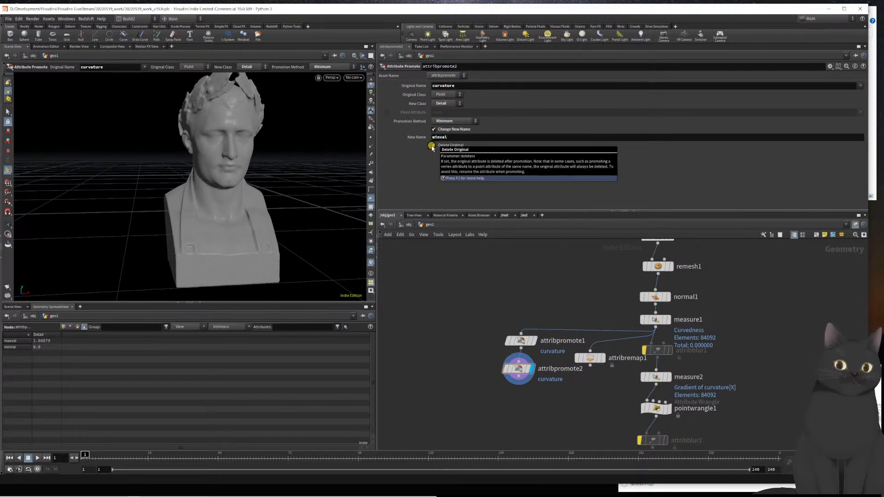
pyautogui.click(433, 146)
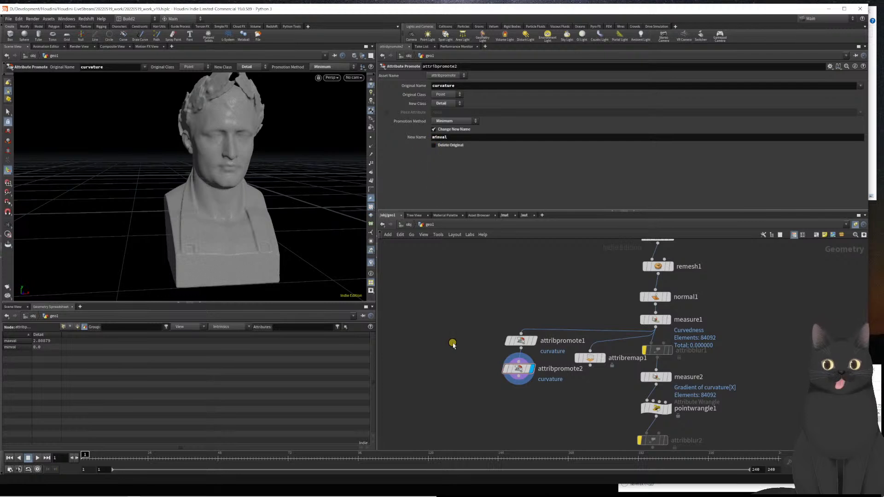
pyautogui.click(520, 340)
pyautogui.moveTo(478, 365); pyautogui.dragTo(528, 380)
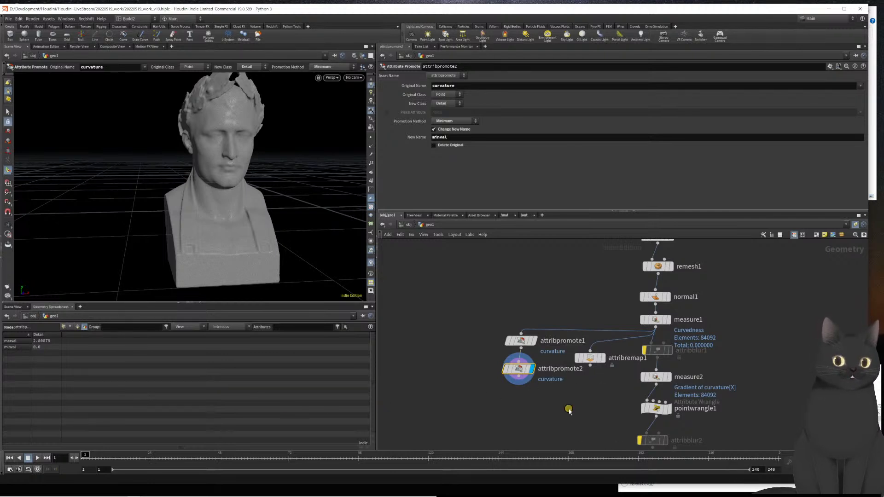
# Arrange attribremap1 below the two promote nodes, with attribpromote2 wired into its input, and display attribremap1
pyautogui.moveTo(593, 366); pyautogui.dragTo(564, 425)
pyautogui.moveTo(479, 331); pyautogui.dragTo(539, 392)
pyautogui.moveTo(527, 343); pyautogui.dragTo(571, 353)
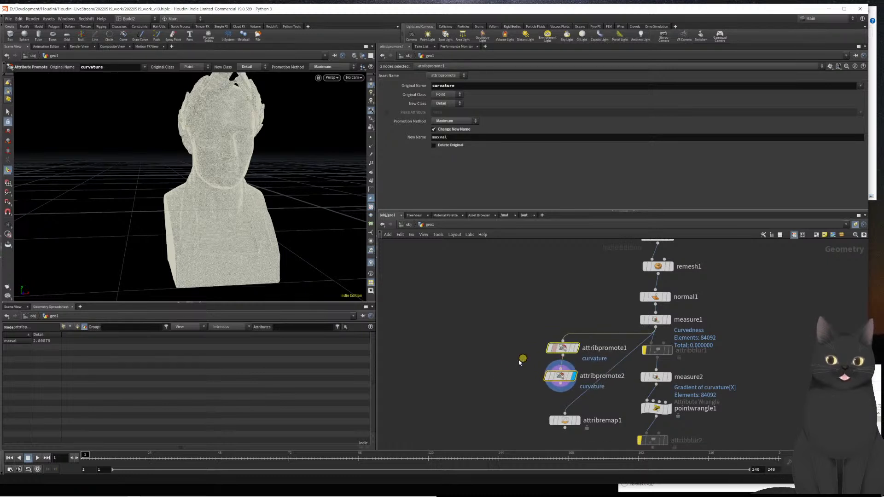
pyautogui.moveTo(497, 368); pyautogui.dragTo(484, 321, button='middle')
pyautogui.moveTo(544, 382)
pyautogui.moveTo(544, 382); pyautogui.dragTo(534, 379)
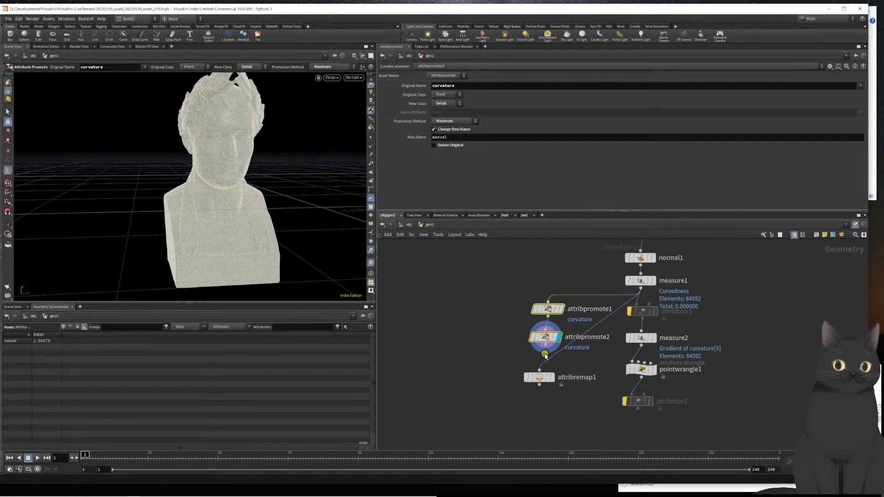
pyautogui.click(547, 347)
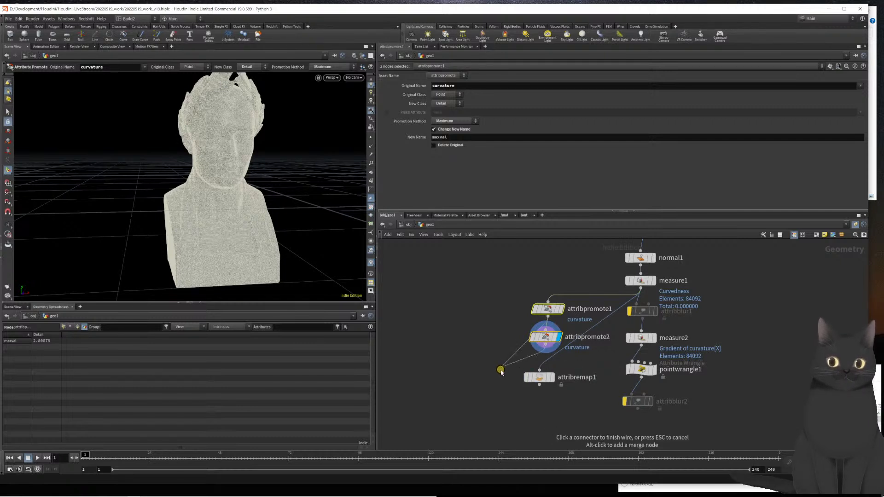
pyautogui.press('Escape')
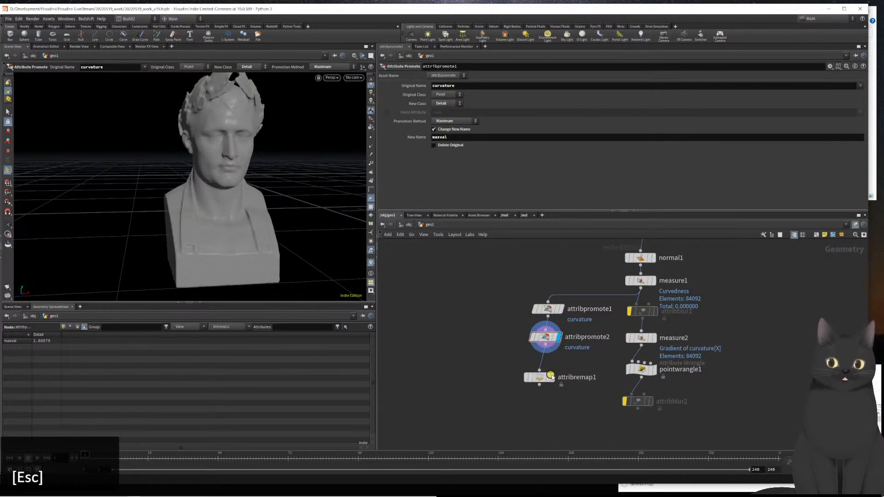
pyautogui.click(551, 377)
# Set attribremap1's Input Min to the expression detail("../attribpromote2/", "minval", 0)
pyautogui.click(538, 378)
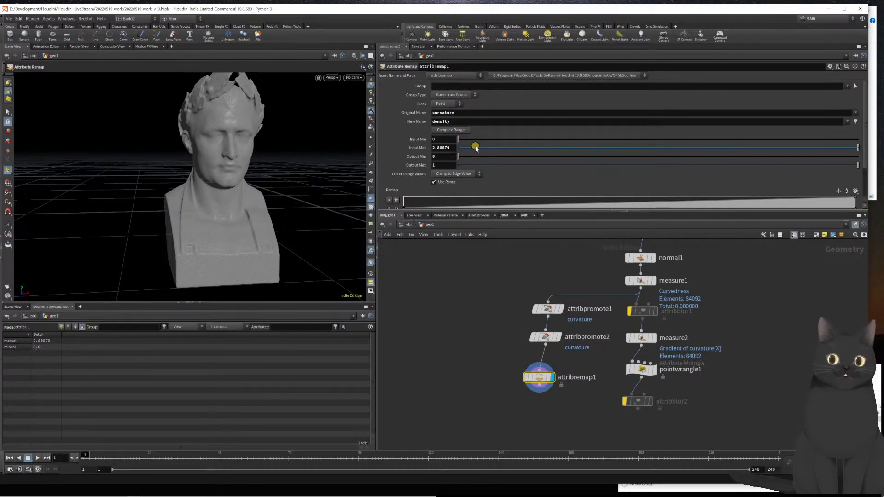
pyautogui.click(436, 140)
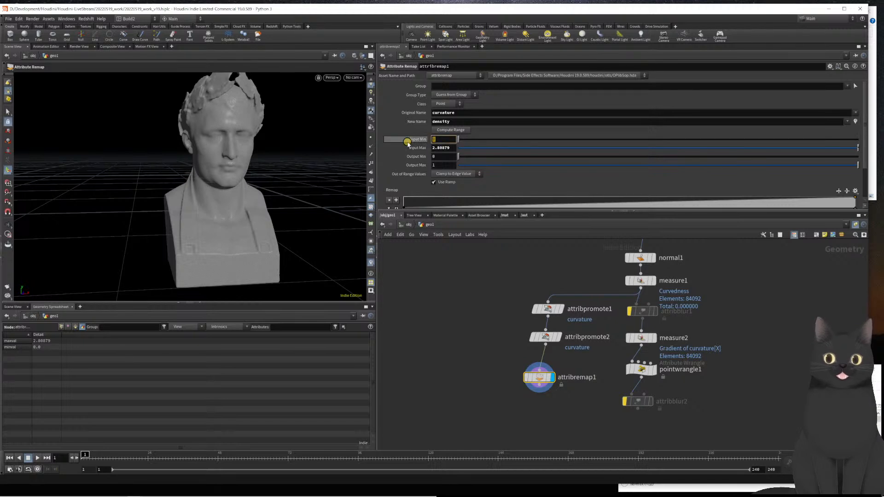
pyautogui.write('detai')
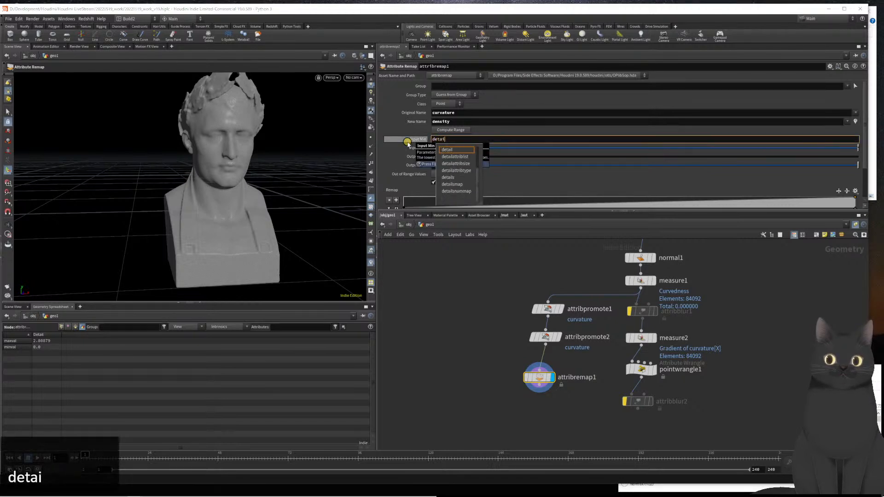
pyautogui.write('l("')
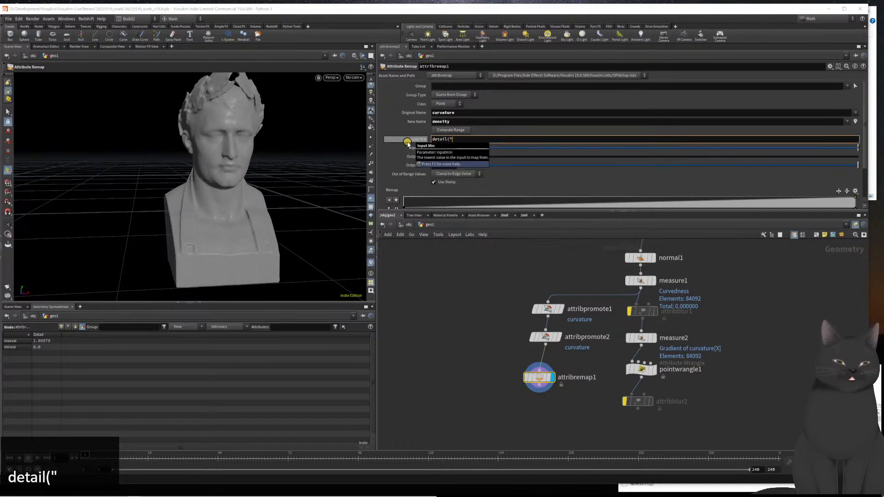
pyautogui.write('"../attrib')
pyautogui.press('BackSpace')
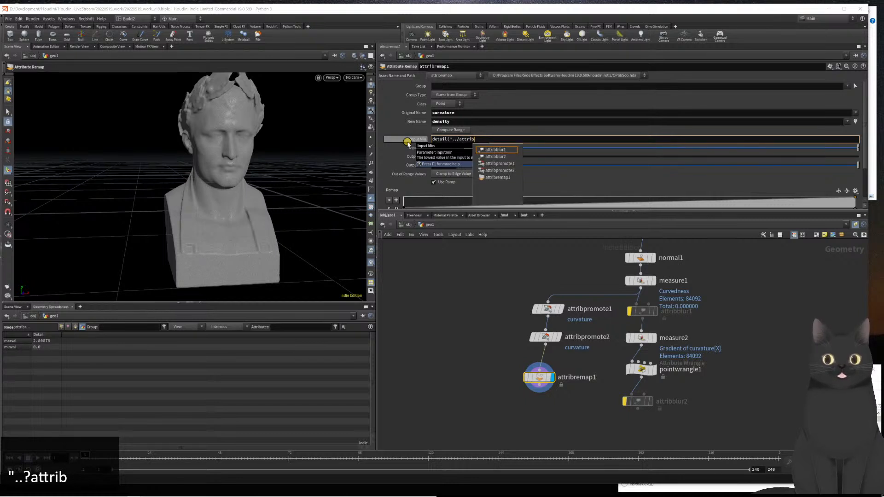
pyautogui.press('Down')
pyautogui.press('Down')
pyautogui.press('Down')
pyautogui.press('Down')
pyautogui.press('Return')
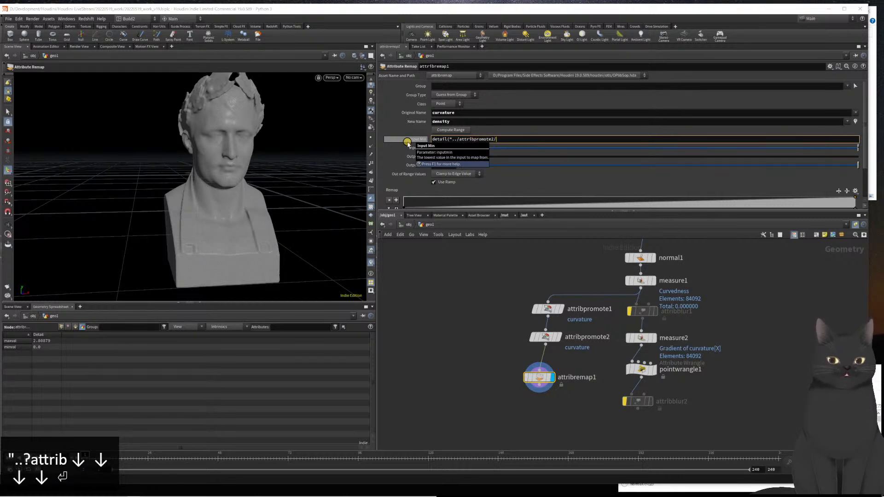
pyautogui.write('", ')
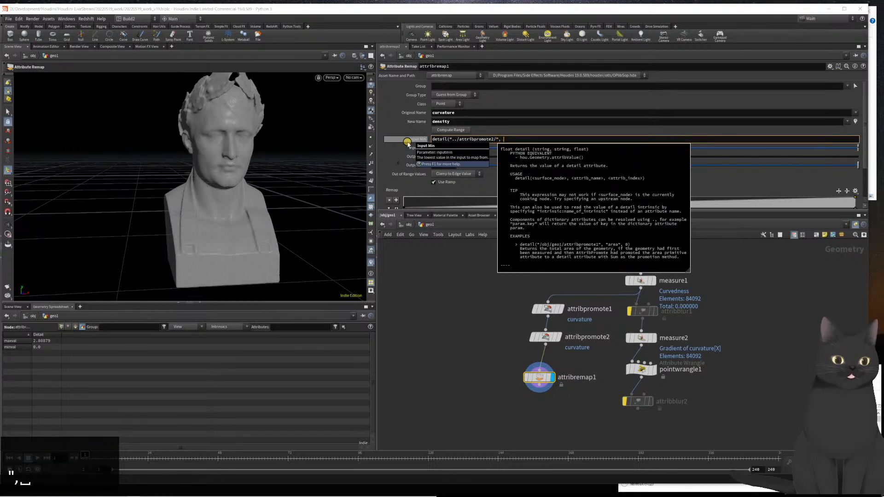
pyautogui.write('"minval");')
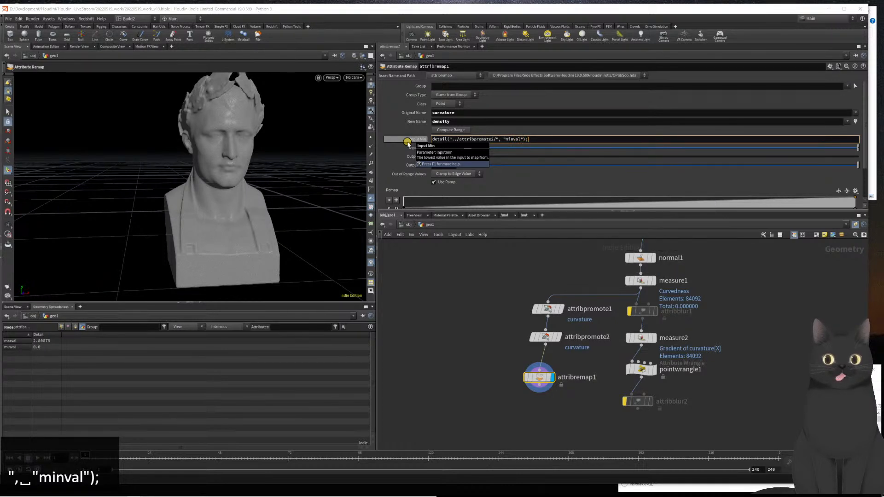
pyautogui.press('BackSpace')
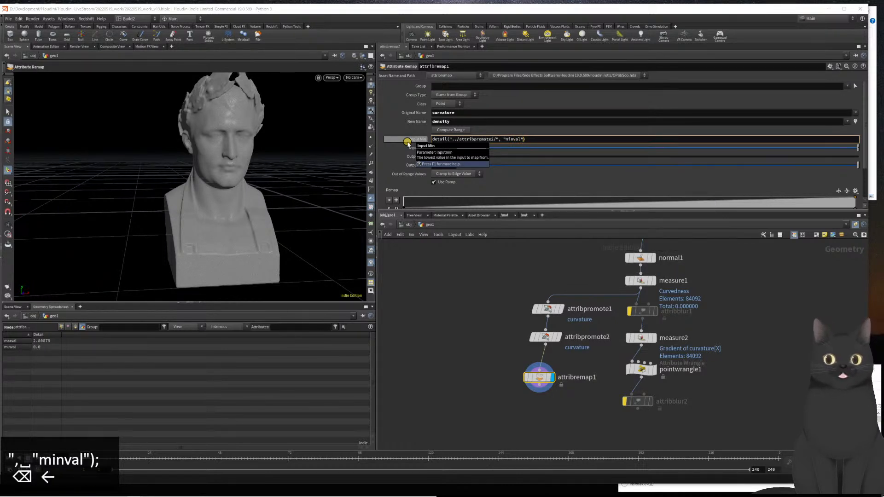
pyautogui.write(',')
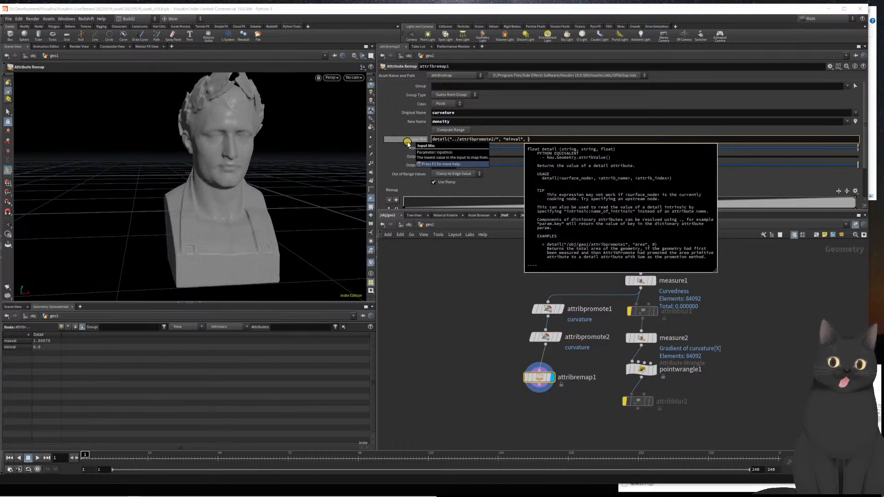
pyautogui.write('0')
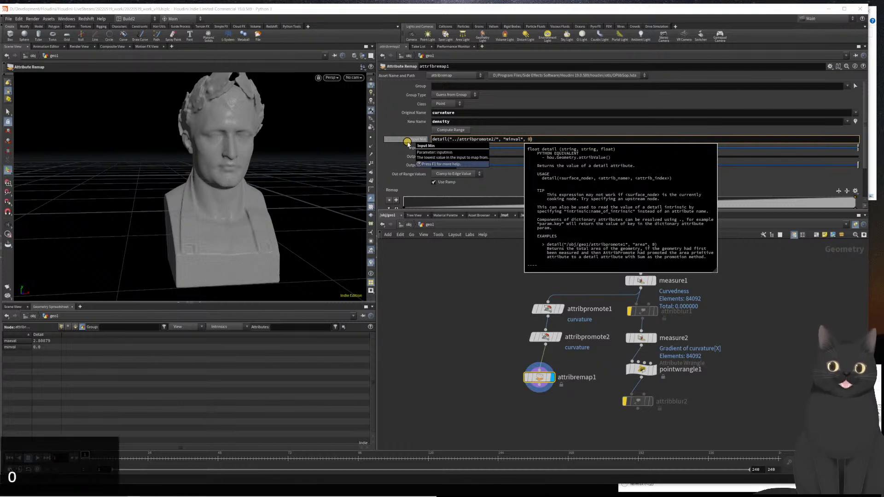
pyautogui.press('Return')
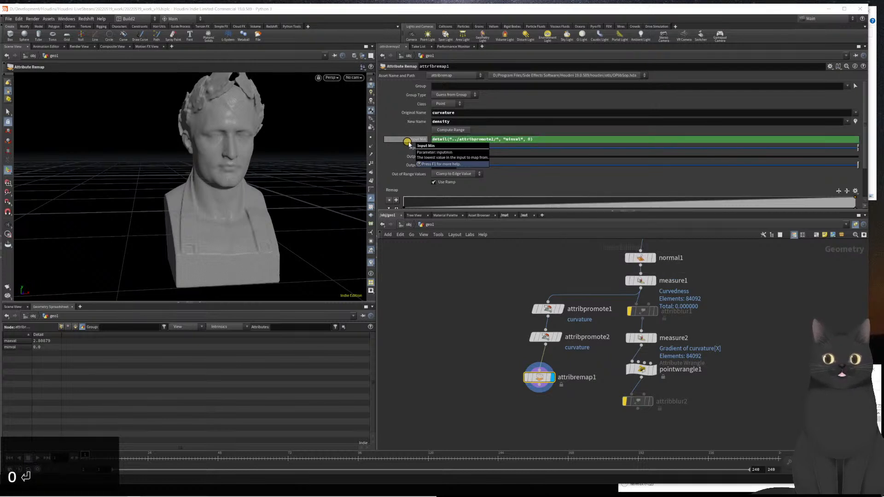
pyautogui.click(401, 139)
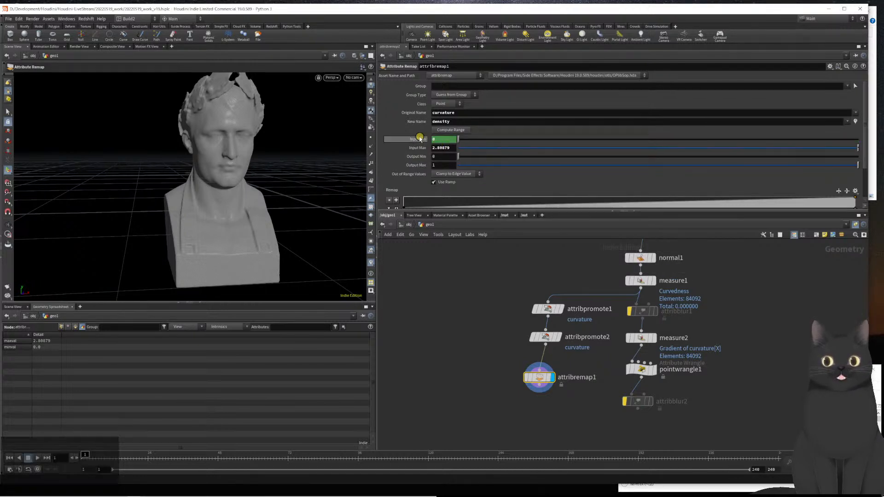
# Copy the Input Min expression to Input Max and change it to detail("../attribpromote2/", "maxval", 0)
pyautogui.click(420, 139)
pyautogui.moveTo(534, 139); pyautogui.dragTo(401, 141)
pyautogui.hotkey('ctrl', 'c')
pyautogui.click(422, 148)
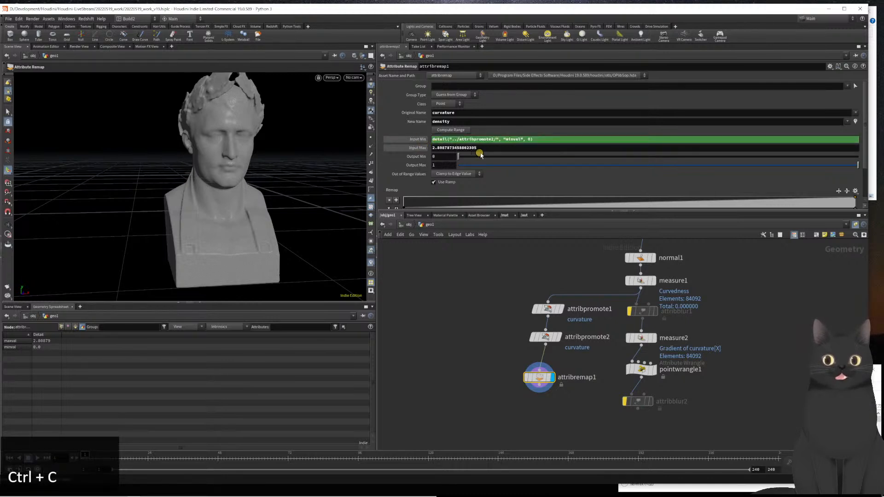
pyautogui.moveTo(485, 148); pyautogui.dragTo(405, 150)
pyautogui.hotkey('ctrl', 'v')
pyautogui.press('Left')
pyautogui.press('Left')
pyautogui.press('Left')
pyautogui.press('Left')
pyautogui.press('Left')
pyautogui.press('Left')
pyautogui.press('Left')
pyautogui.press('Left')
pyautogui.press('Left')
pyautogui.press('Left')
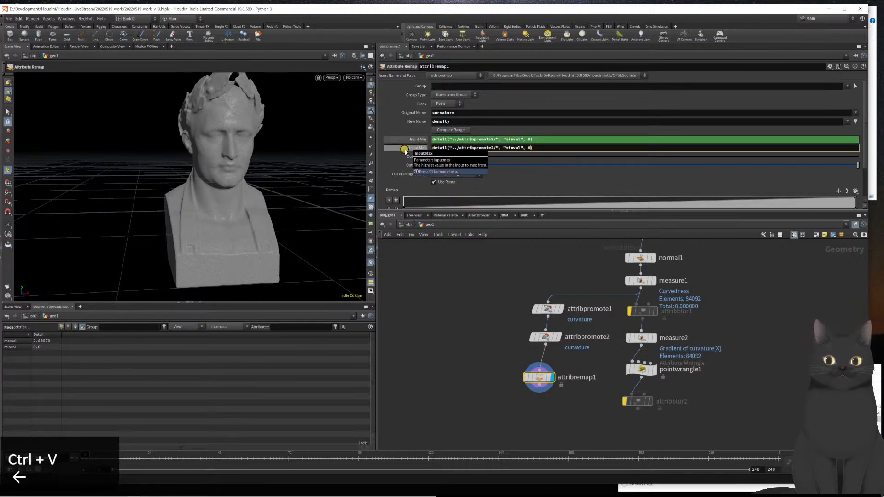
pyautogui.press('BackSpace')
pyautogui.press('BackSpace')
pyautogui.write('ax')
pyautogui.press('Return')
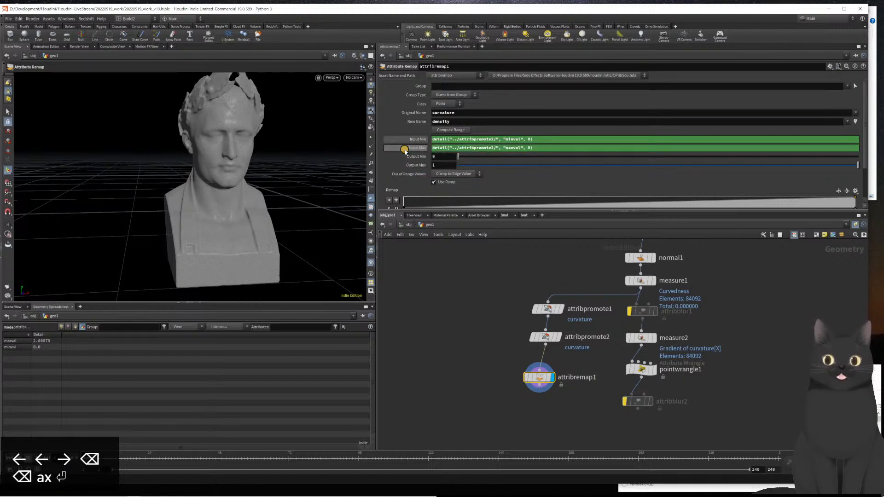
pyautogui.click(404, 148)
pyautogui.click(406, 140)
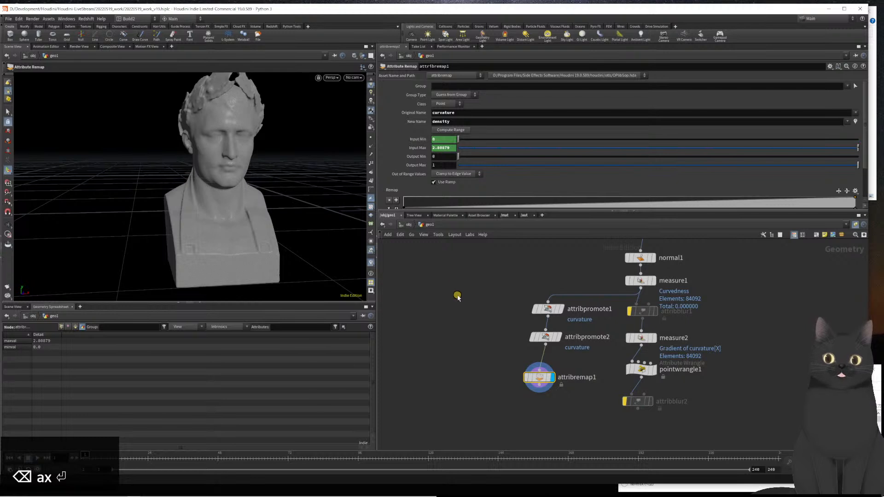
# Align attribremap1 and attribpromote2 in a tight column under attribpromote1, and review the Input Max expression
pyautogui.moveTo(533, 377); pyautogui.dragTo(537, 360)
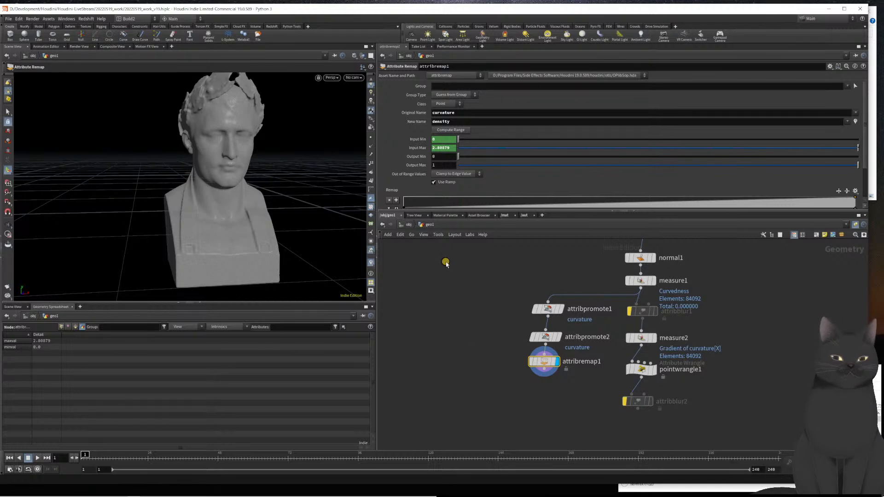
pyautogui.click(419, 148)
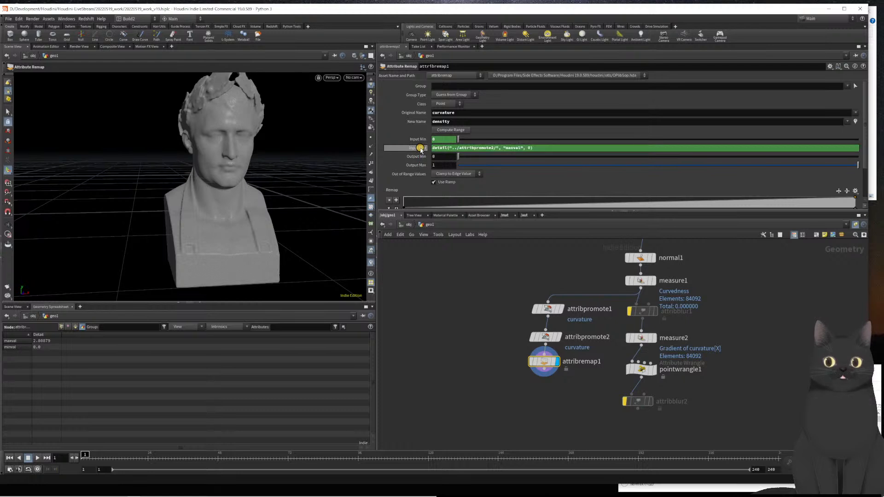
pyautogui.click(420, 147)
pyautogui.moveTo(451, 340); pyautogui.dragTo(432, 275, button='middle')
pyautogui.moveTo(490, 371); pyautogui.dragTo(482, 404, button='middle')
pyautogui.moveTo(515, 304); pyautogui.dragTo(519, 307)
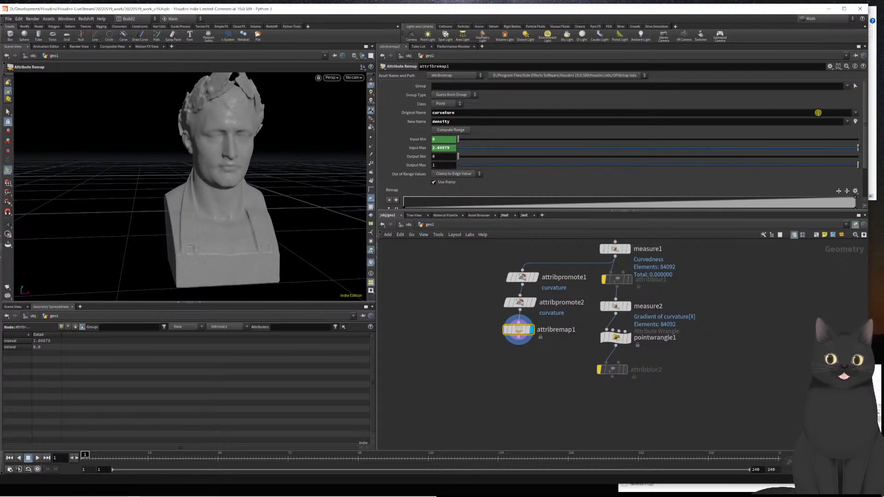
# Examine the remap ramp's point settings and interpolation options on attribremap1
pyautogui.scroll(-2, 668, 141)
pyautogui.scroll(-1, 668, 143)
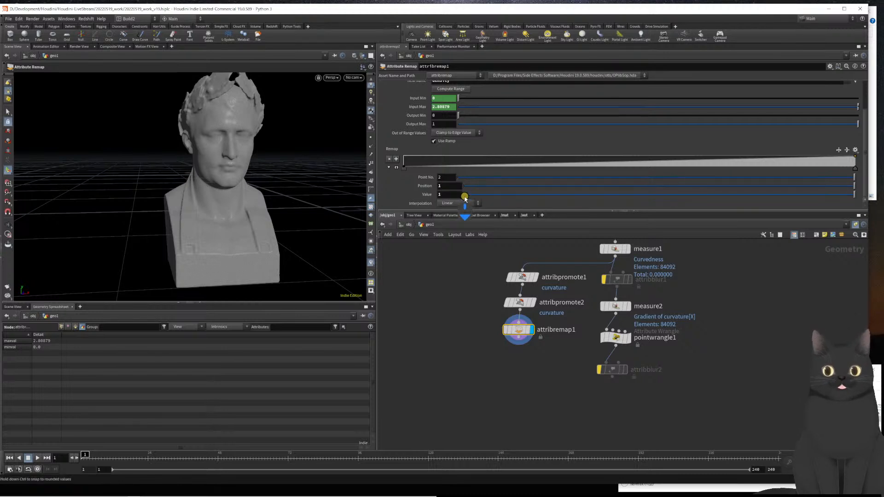
pyautogui.click(462, 202)
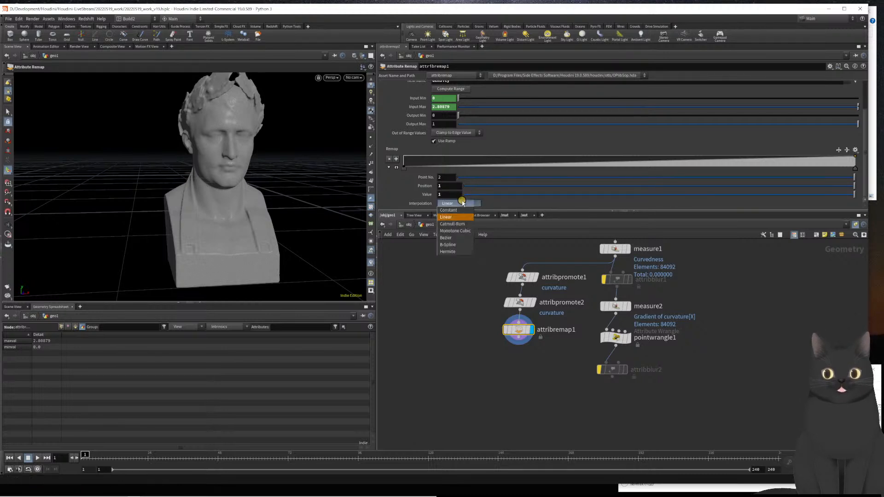
pyautogui.click(426, 333)
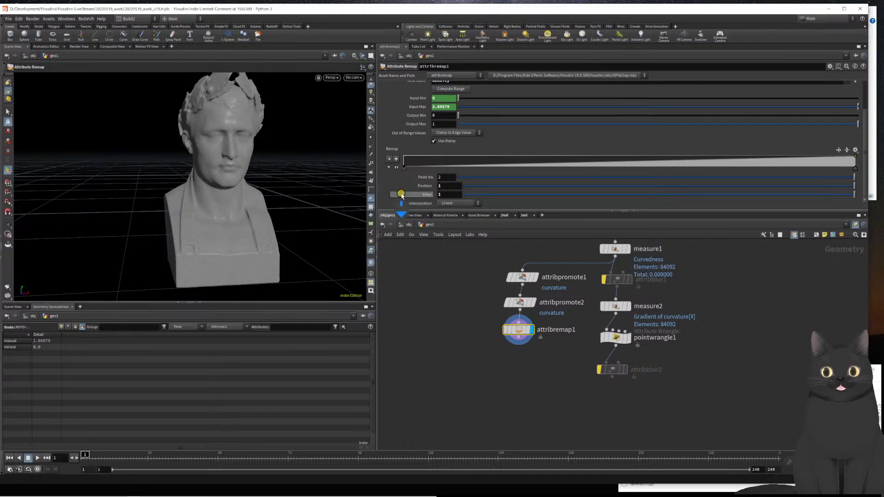
pyautogui.scroll(1, 401, 194)
pyautogui.scroll(2, 401, 194)
pyautogui.scroll(1, 401, 194)
pyautogui.scroll(1, 399, 159)
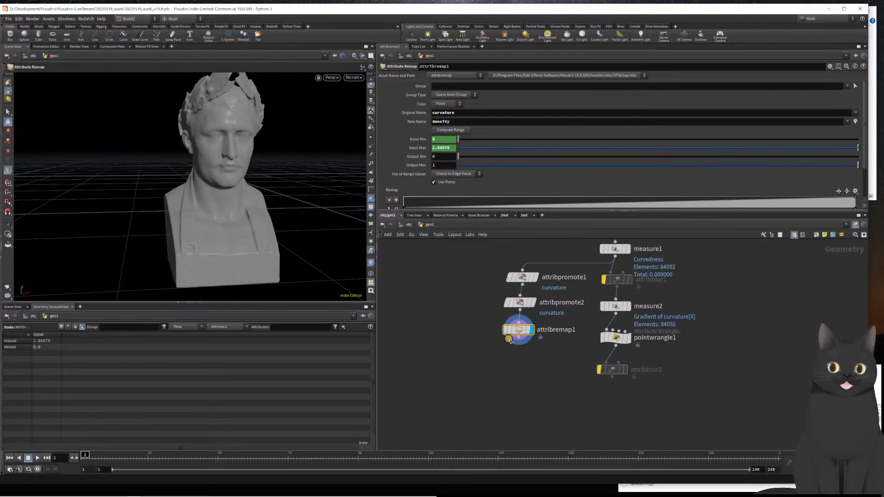
# Open the node information of attribremap1 and visualize its density attribute on the bust
pyautogui.moveTo(520, 332)
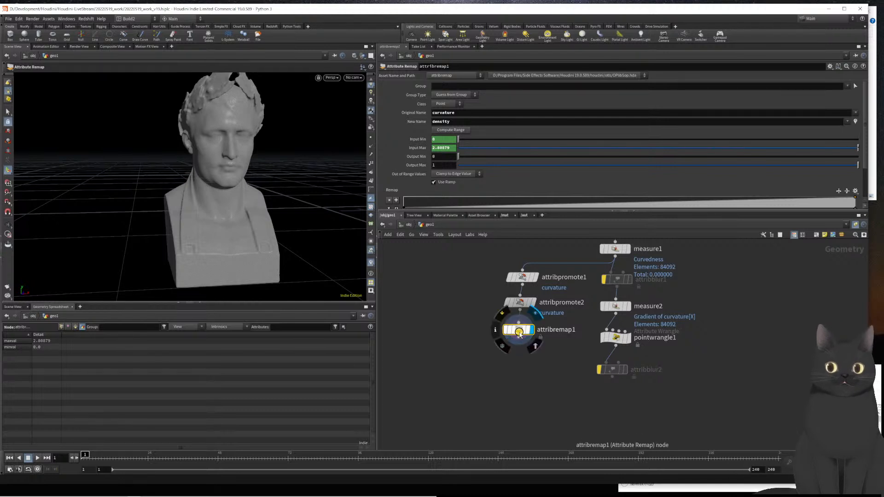
pyautogui.click(496, 330)
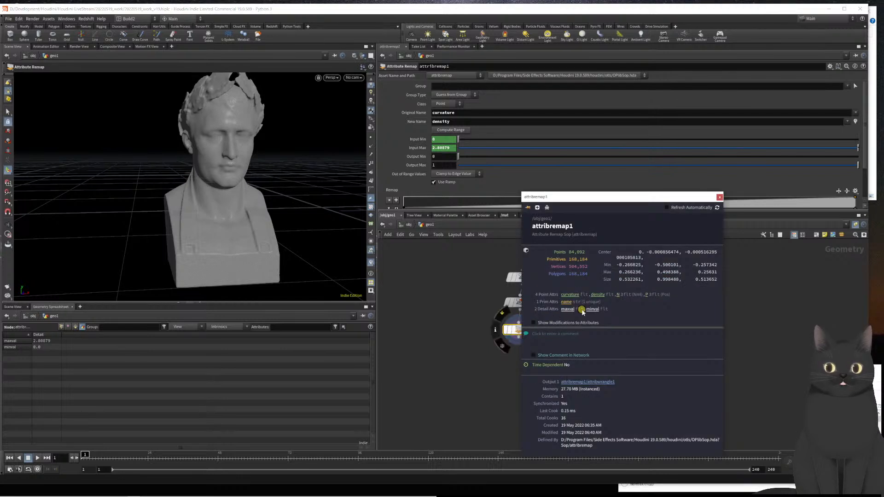
pyautogui.click(593, 297)
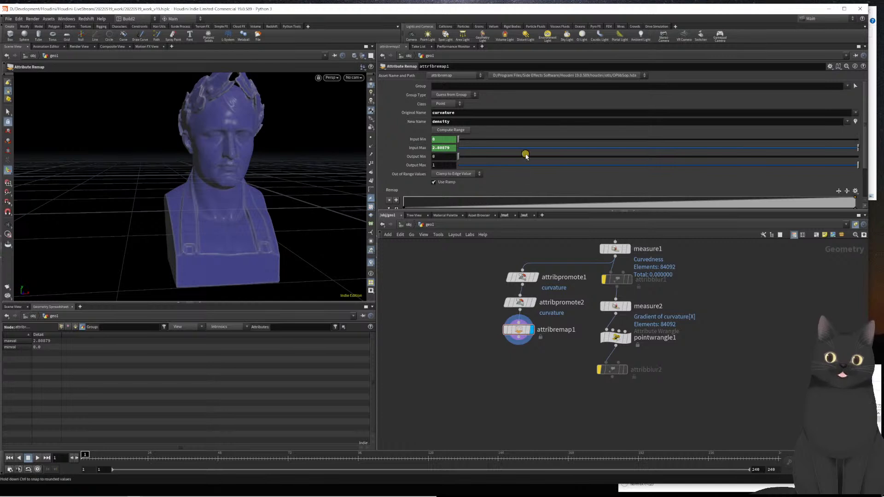
# Tighten the remap ramp by moving its end point to about position 0.072 and its start point to about 0.047
pyautogui.click(525, 202)
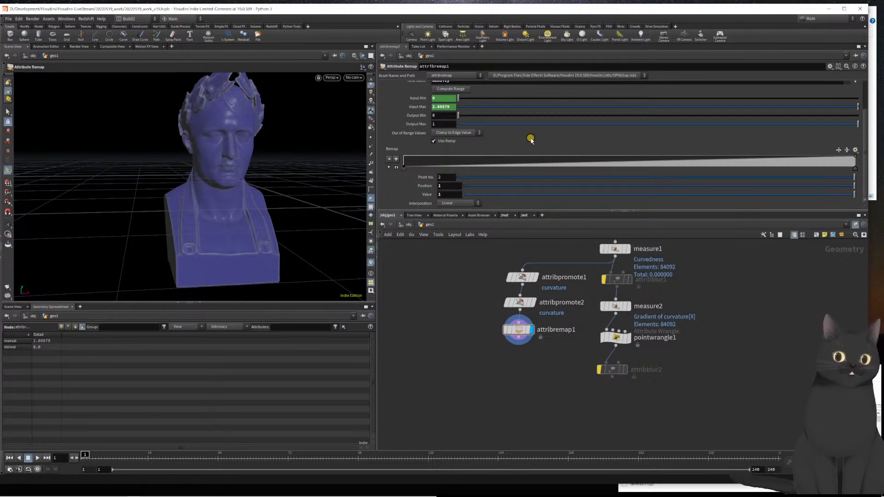
pyautogui.moveTo(857, 174)
pyautogui.mouseDown()
pyautogui.moveTo(510, 182)
pyautogui.moveTo(434, 171)
pyautogui.mouseUp()
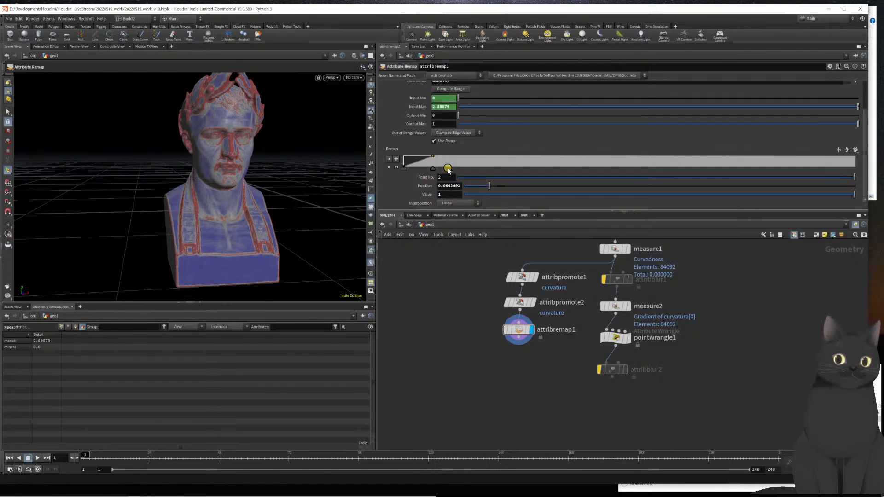
pyautogui.moveTo(434, 171); pyautogui.dragTo(427, 170)
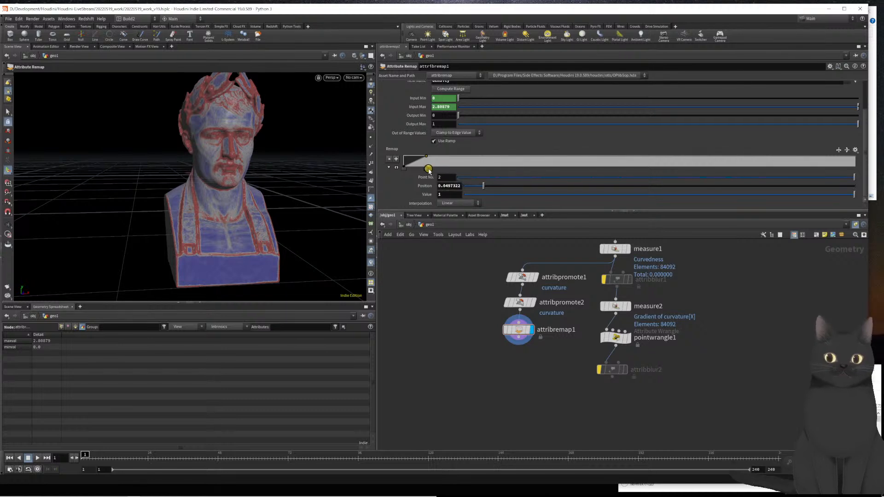
pyautogui.moveTo(426, 170); pyautogui.dragTo(432, 168)
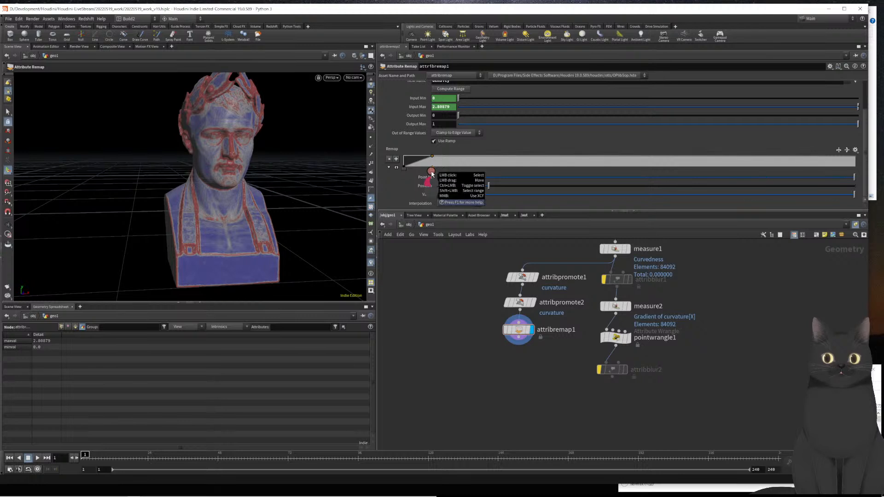
pyautogui.moveTo(432, 173); pyautogui.dragTo(437, 174)
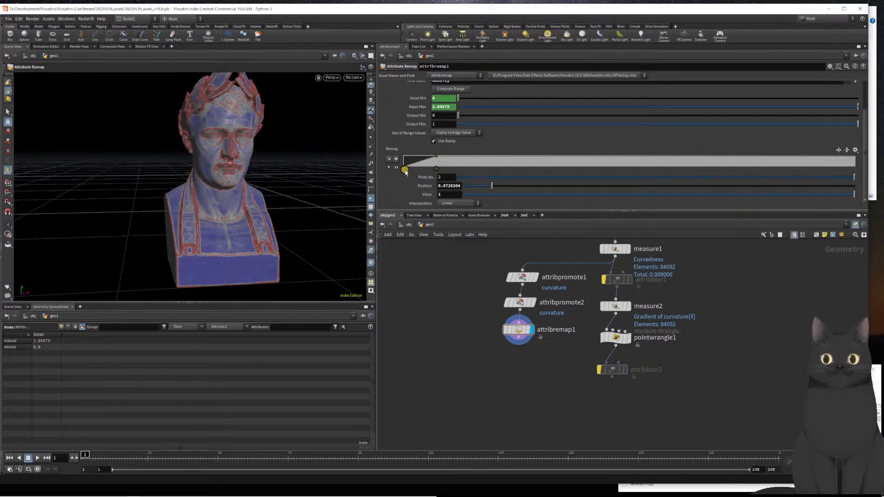
pyautogui.moveTo(404, 169); pyautogui.dragTo(425, 169)
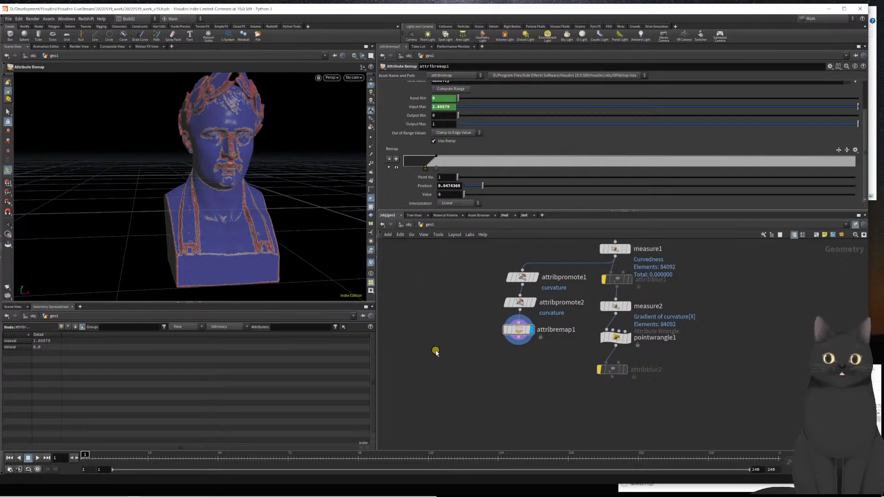
# Add a Scatter node after attribremap1 and display its result
pyautogui.moveTo(519, 336)
pyautogui.press('Tab')
pyautogui.write('sca')
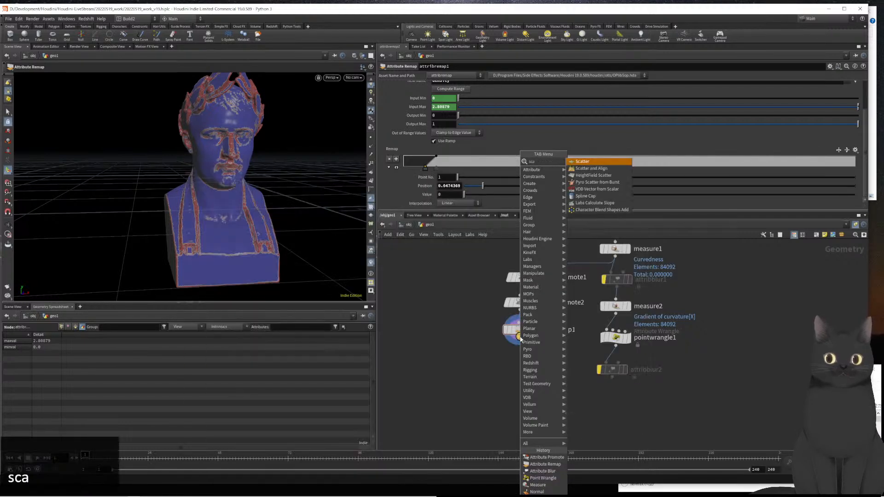
pyautogui.press('Return')
pyautogui.press('Return')
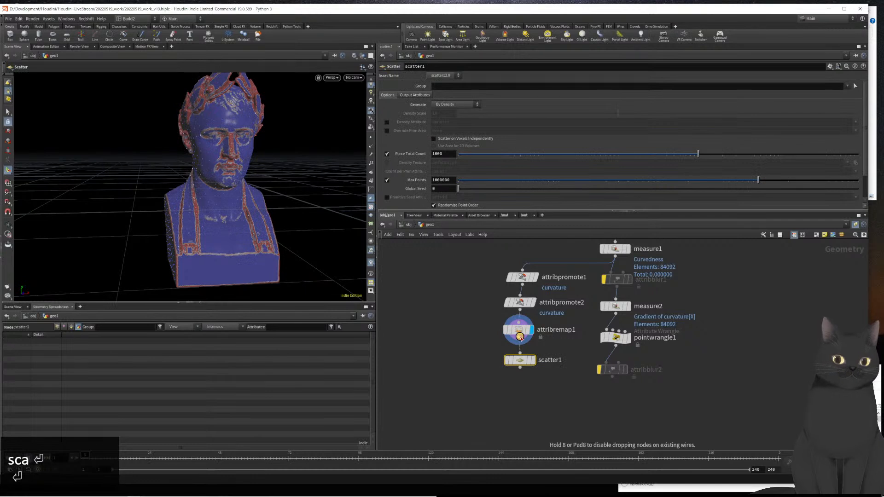
pyautogui.press('r')
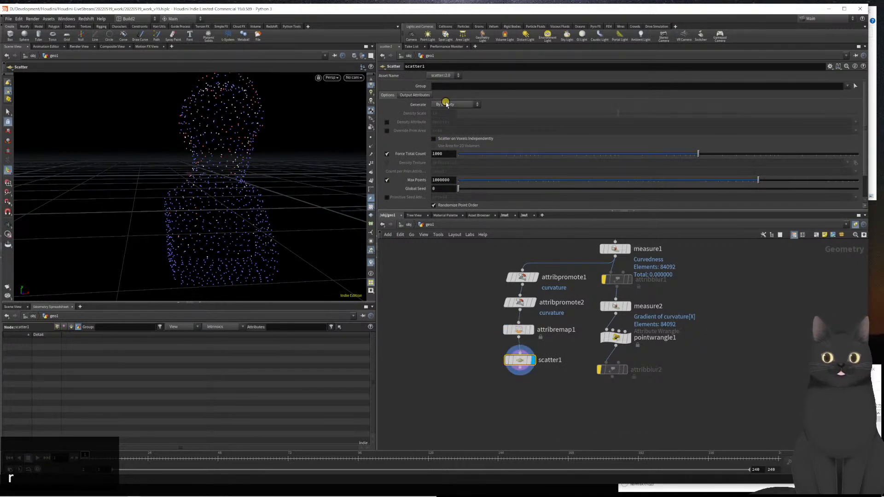
# Enable scatter1's density attribute and set Force Total Count to 2000
pyautogui.click(387, 121)
pyautogui.click(437, 155)
pyautogui.press('Left')
pyautogui.press('BackSpace')
pyautogui.write('2')
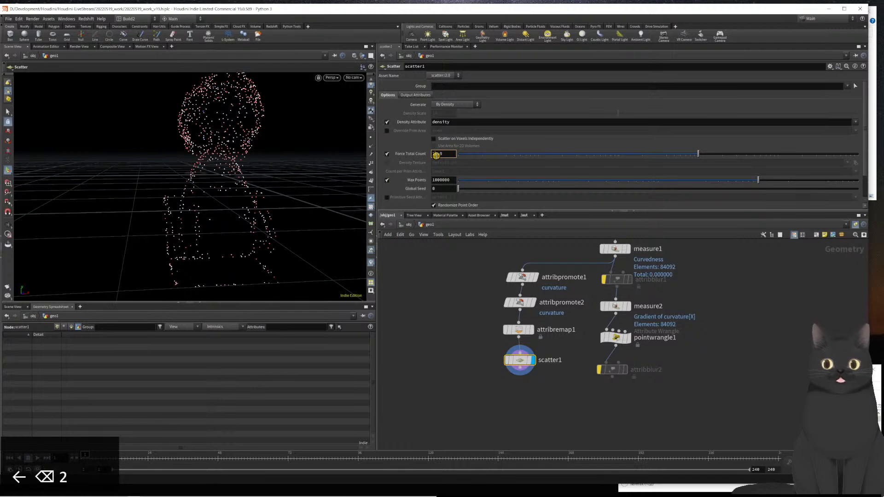
pyautogui.press('Return')
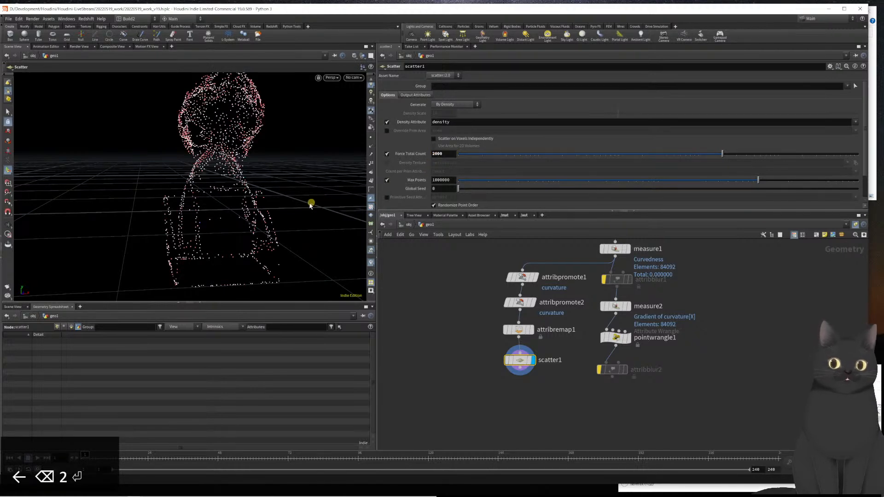
# Set scatter1's Relax Iterations to 1 and inspect the scattered points
pyautogui.moveTo(235, 194)
pyautogui.keyDown('alt'); pyautogui.mouseDown()
pyautogui.moveTo(274, 182)
pyautogui.moveTo(238, 190)
pyautogui.moveTo(249, 189)
pyautogui.mouseUp(); pyautogui.keyUp('alt')
pyautogui.moveTo(450, 361); pyautogui.dragTo(454, 310, button='middle')
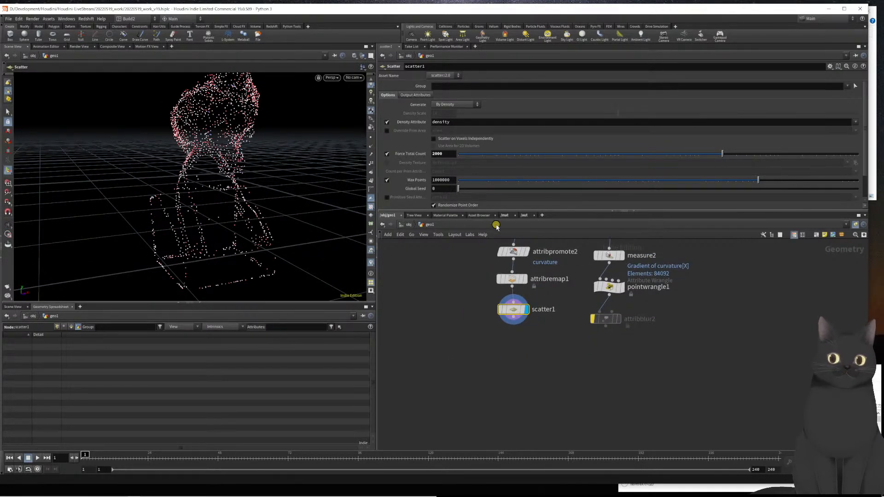
pyautogui.scroll(-2, 478, 187)
pyautogui.click(444, 186)
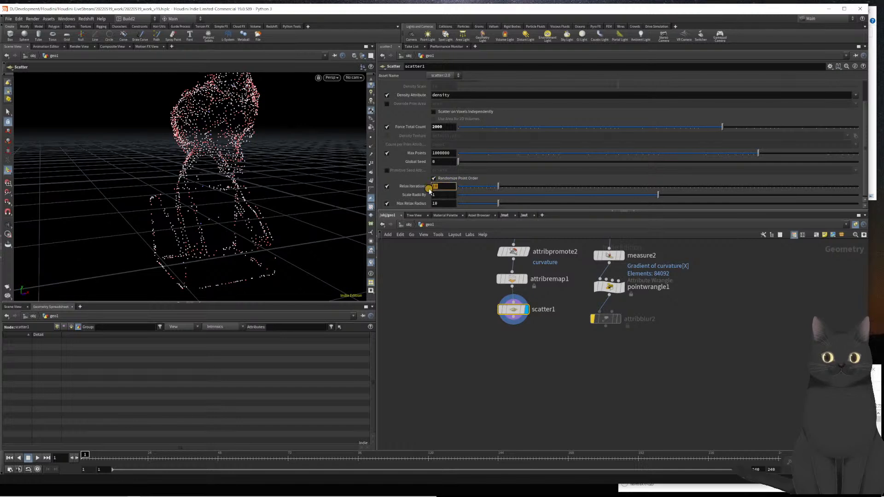
pyautogui.write('1')
pyautogui.press('Return')
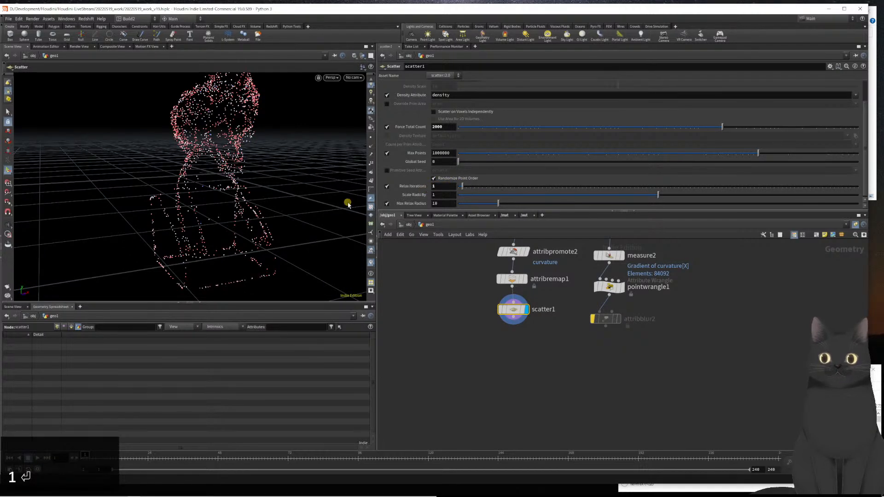
pyautogui.scroll(-5, 217, 152)
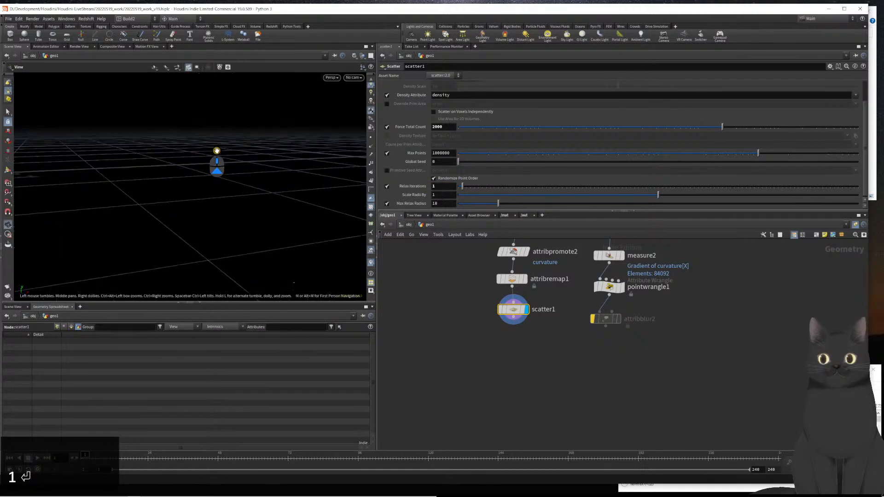
pyautogui.scroll(-5, 216, 152)
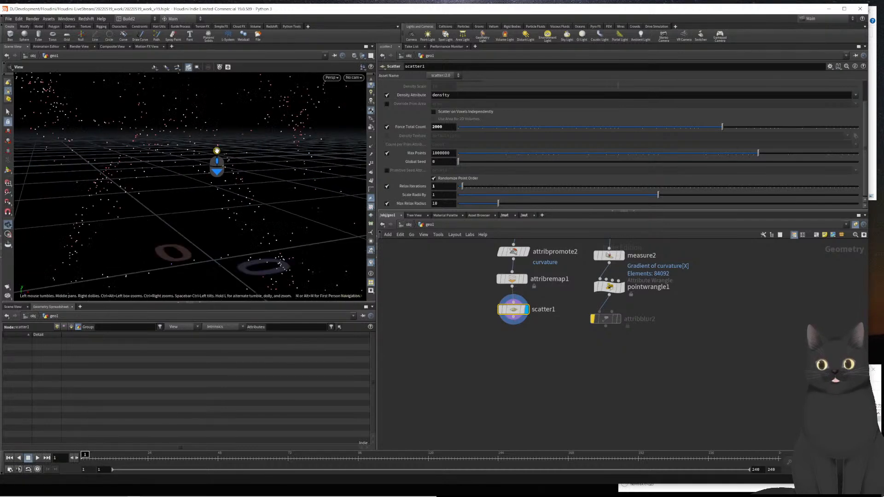
pyautogui.scroll(-2, 217, 152)
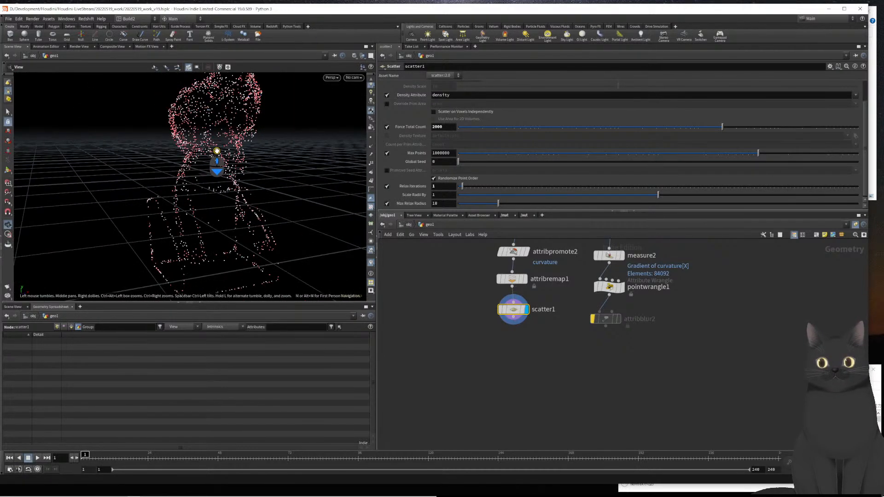
pyautogui.press('Return')
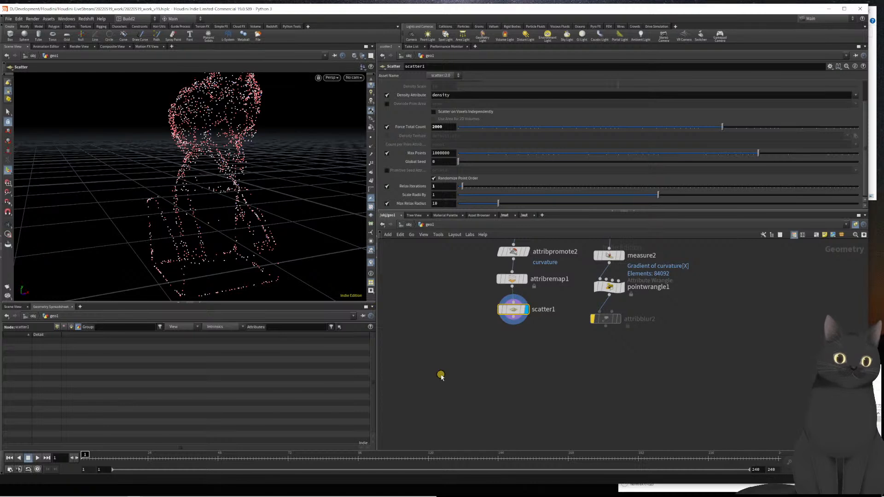
# Add a Solver node below scatter1 and connect scatter1 to its first input
pyautogui.moveTo(488, 390); pyautogui.dragTo(480, 407, button='middle')
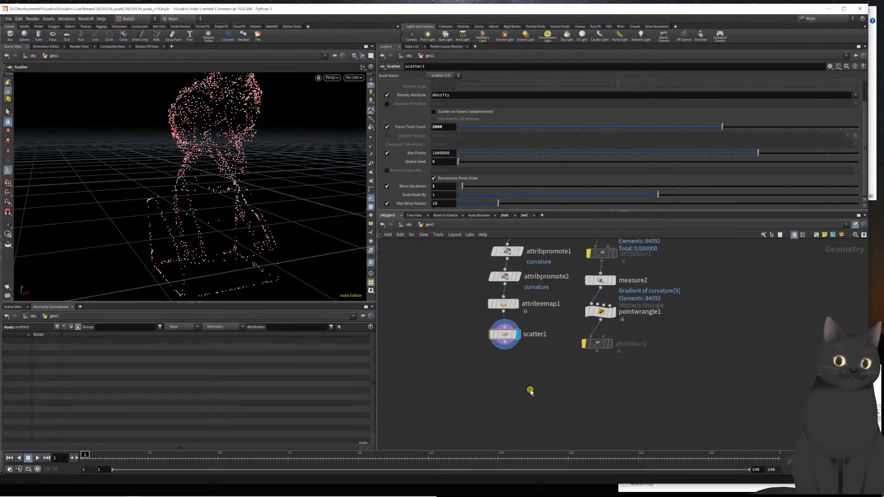
pyautogui.press('Tab')
pyautogui.write('solv')
pyautogui.press('Return')
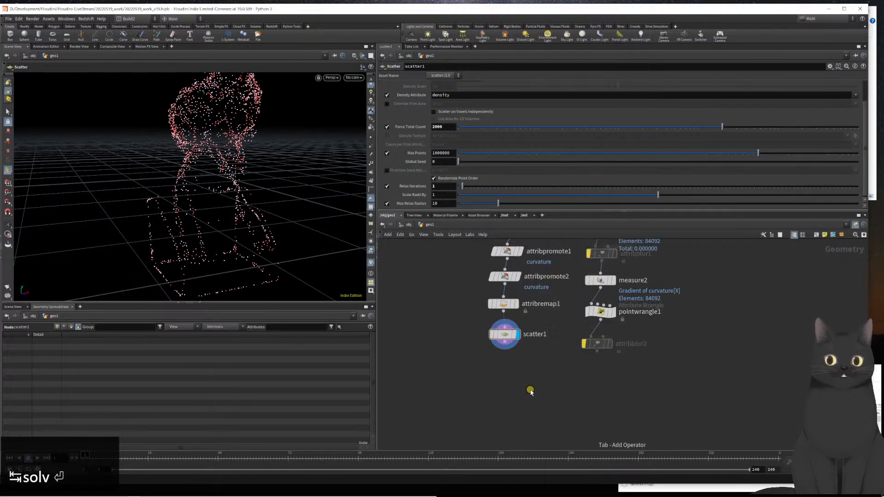
pyautogui.press('Return')
pyautogui.moveTo(503, 344); pyautogui.dragTo(521, 382)
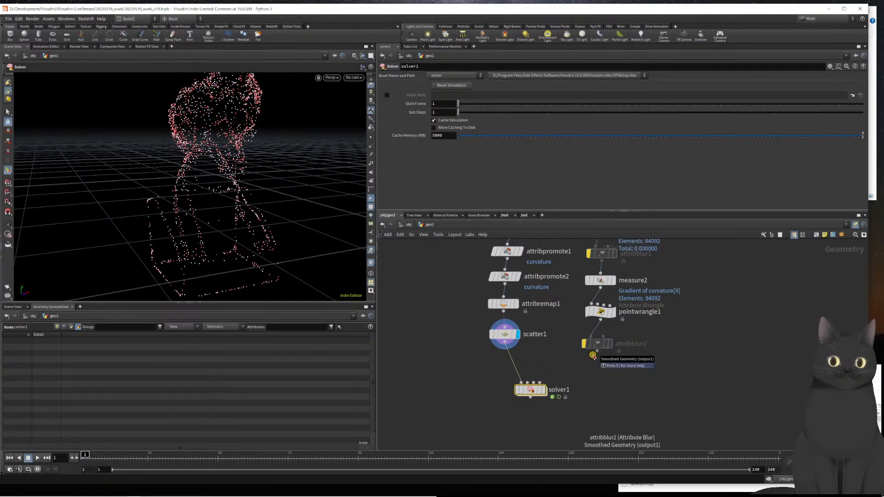
# Connect attribblur2 to solver1's second input and place the solver between the two branches
pyautogui.moveTo(594, 353); pyautogui.dragTo(540, 393)
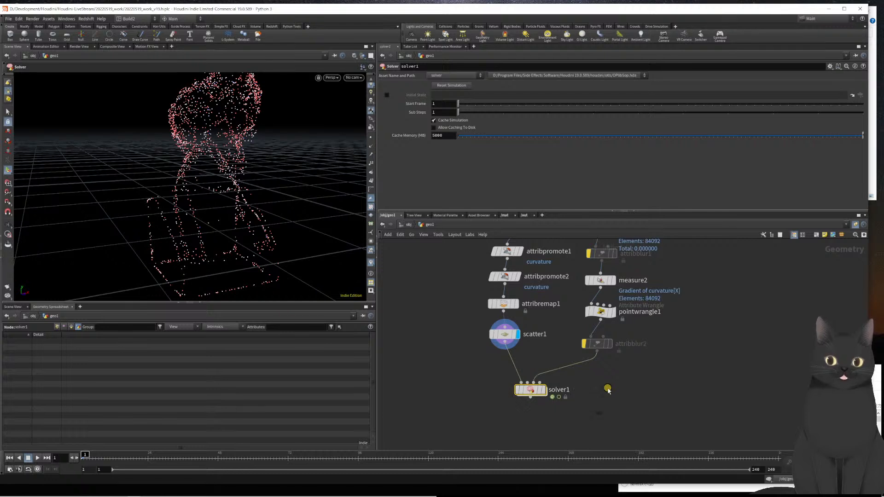
pyautogui.hotkey('ctrl', 'z')
pyautogui.moveTo(597, 354); pyautogui.dragTo(530, 386)
pyautogui.moveTo(531, 390); pyautogui.dragTo(548, 384)
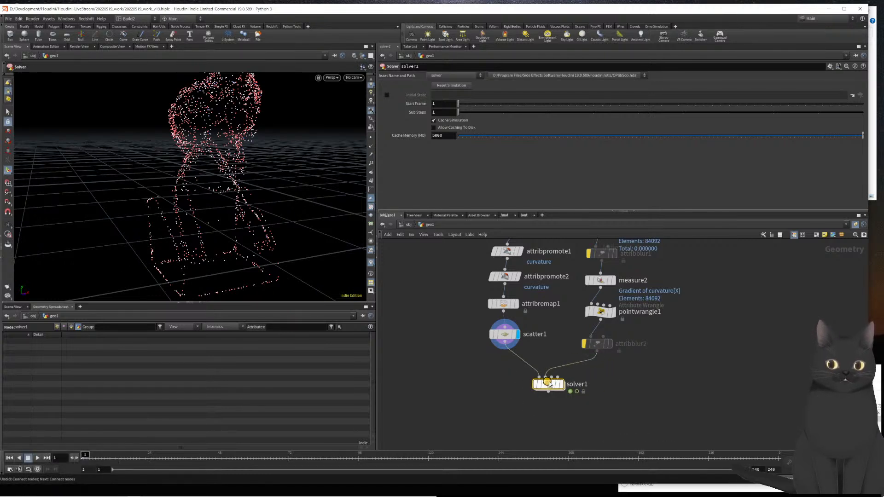
# Inside solver1, add a Switch node with Prev_Frame as its first input and Input_1 as its second
pyautogui.doubleClick(548, 383)
pyautogui.moveTo(524, 341); pyautogui.dragTo(540, 384)
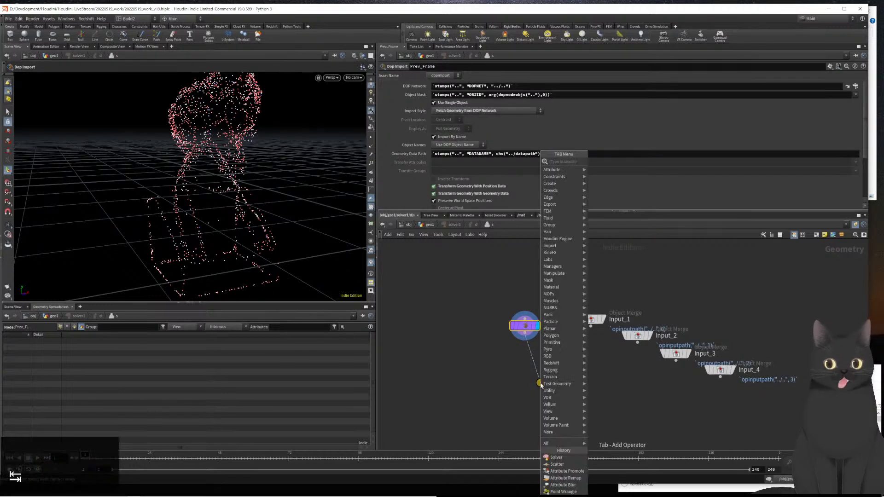
pyautogui.write('swit')
pyautogui.press('Return')
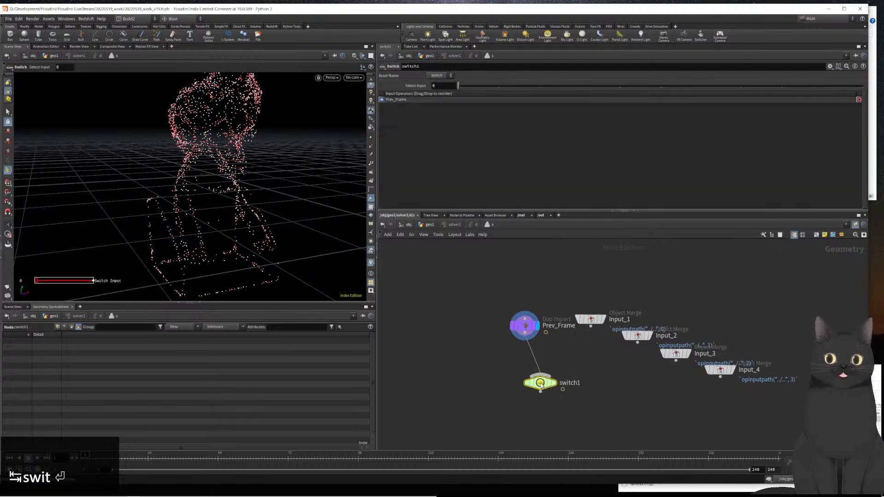
pyautogui.moveTo(592, 331); pyautogui.dragTo(555, 376)
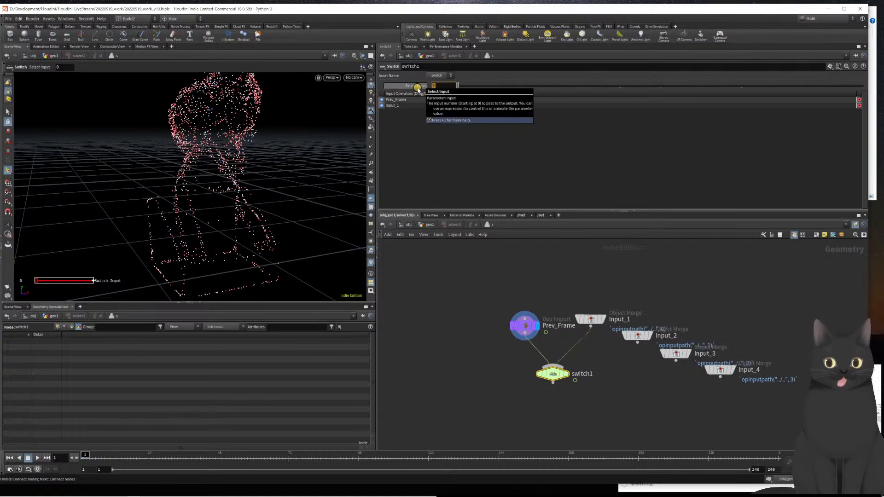
# Set switch1's Select Input to the expression $FF==1 and display the switch
pyautogui.write('$FF==1')
pyautogui.press('Return')
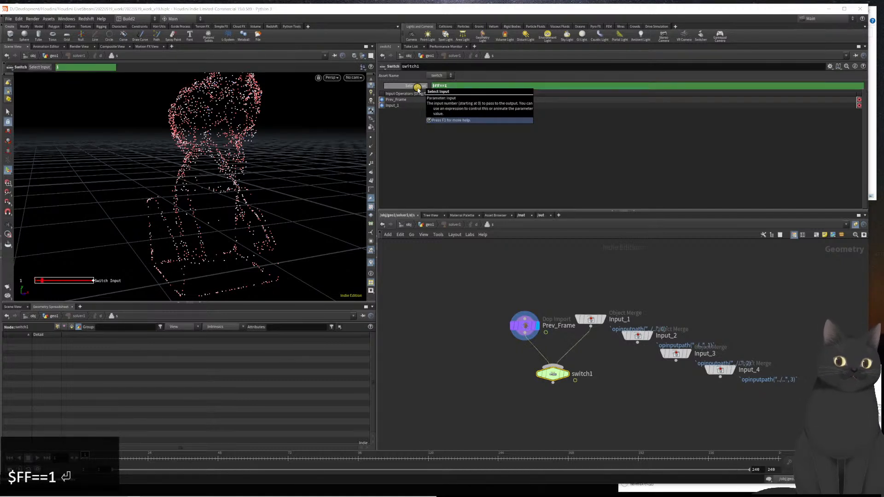
pyautogui.moveTo(564, 377)
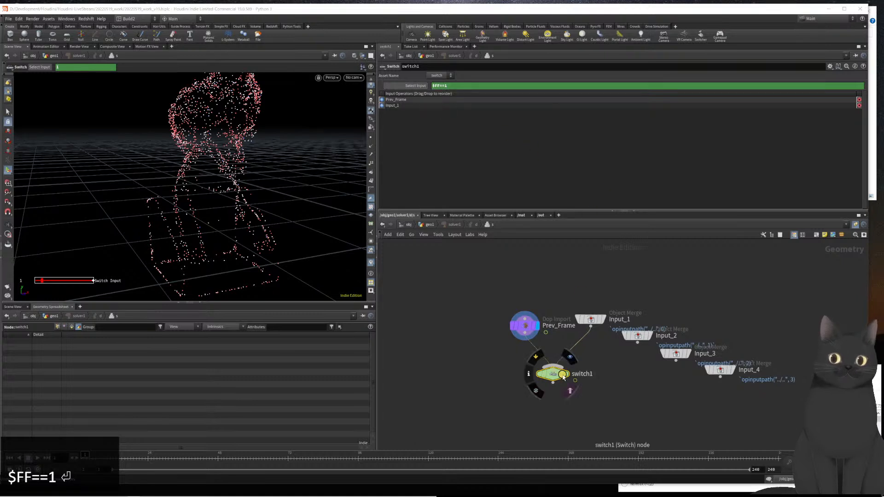
pyautogui.click(570, 357)
# Add a Point Wrangle below switch1, display it, and open its VEXpression for editing
pyautogui.moveTo(484, 383); pyautogui.dragTo(470, 335, button='middle')
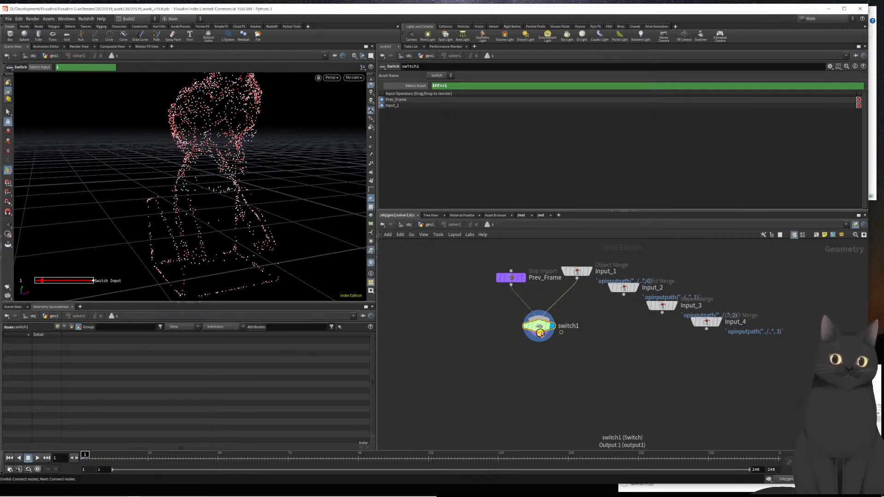
pyautogui.press('Tab')
pyautogui.write('pow')
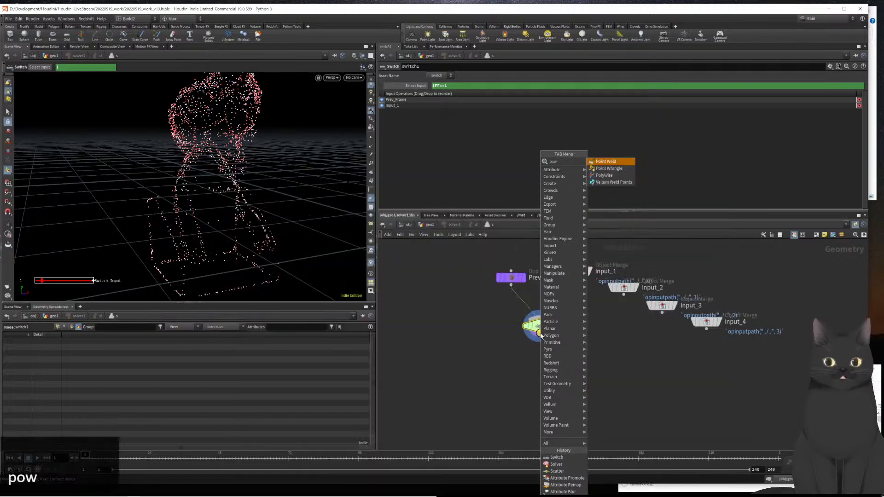
pyautogui.press('Down')
pyautogui.press('Return')
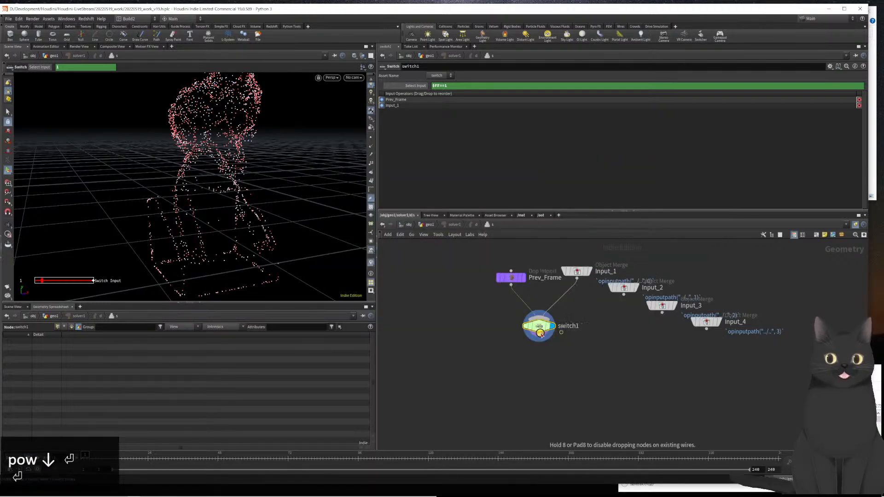
pyautogui.click(540, 334)
pyautogui.press('r')
pyautogui.click(536, 157)
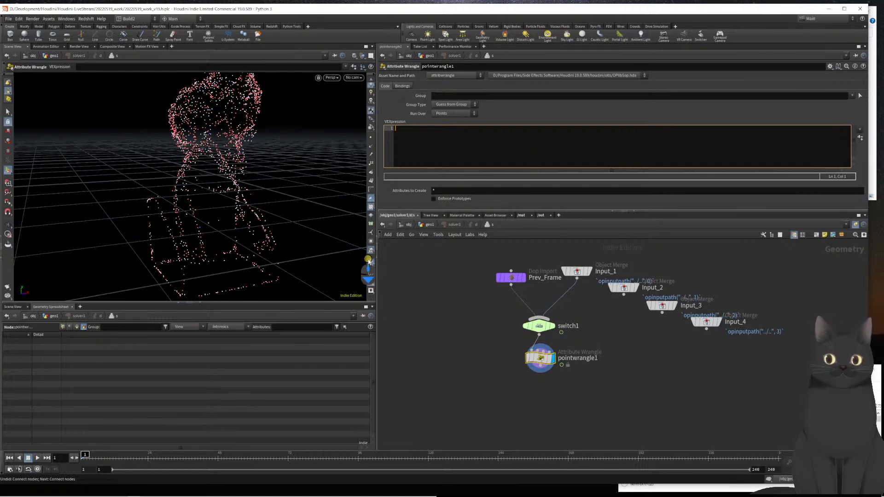
# Go up to geo1, examine the attribblur2 and scatter1 branches feeding solver1, and return inside the solver network
pyautogui.click(436, 330)
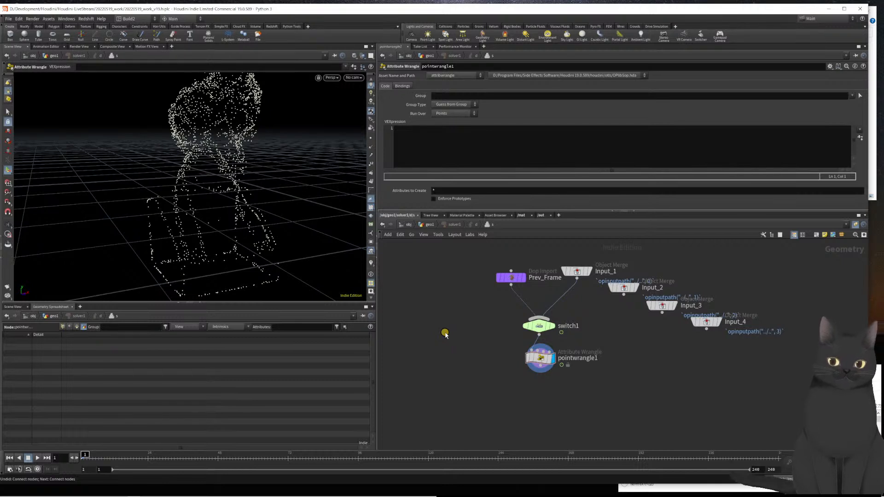
pyautogui.press('u')
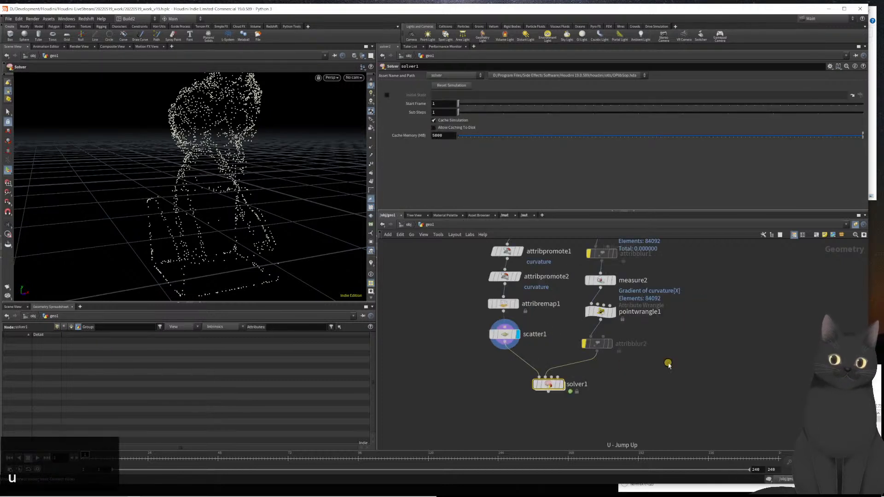
pyautogui.click(597, 343)
pyautogui.hotkey('ctrl', 'z')
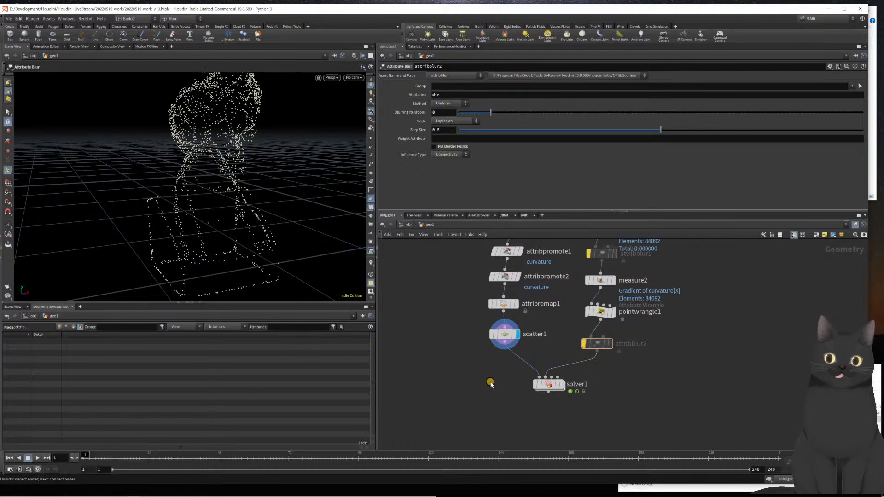
pyautogui.moveTo(590, 346)
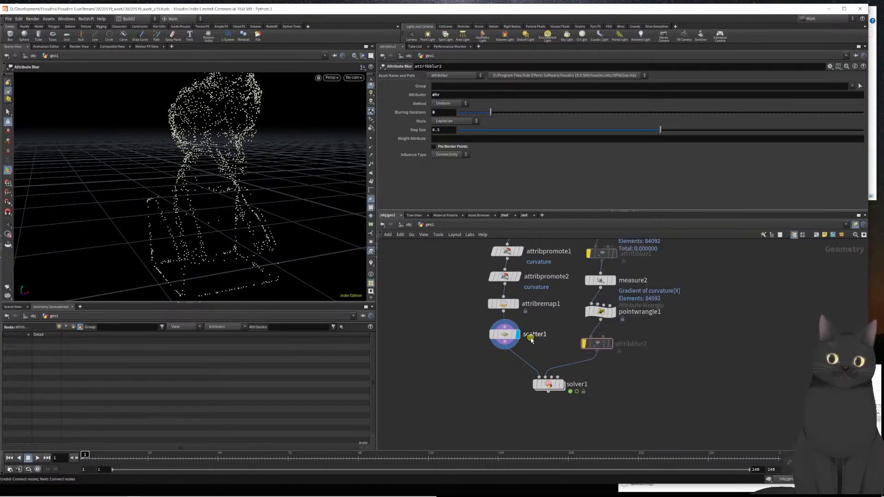
pyautogui.moveTo(509, 336); pyautogui.dragTo(509, 336, button='middle')
pyautogui.moveTo(683, 362); pyautogui.dragTo(581, 334)
pyautogui.press('b')
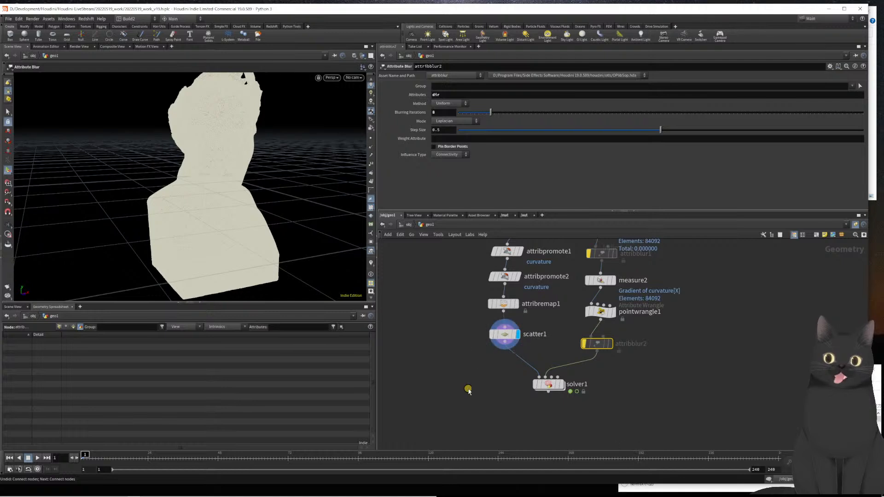
pyautogui.moveTo(468, 388); pyautogui.dragTo(579, 405)
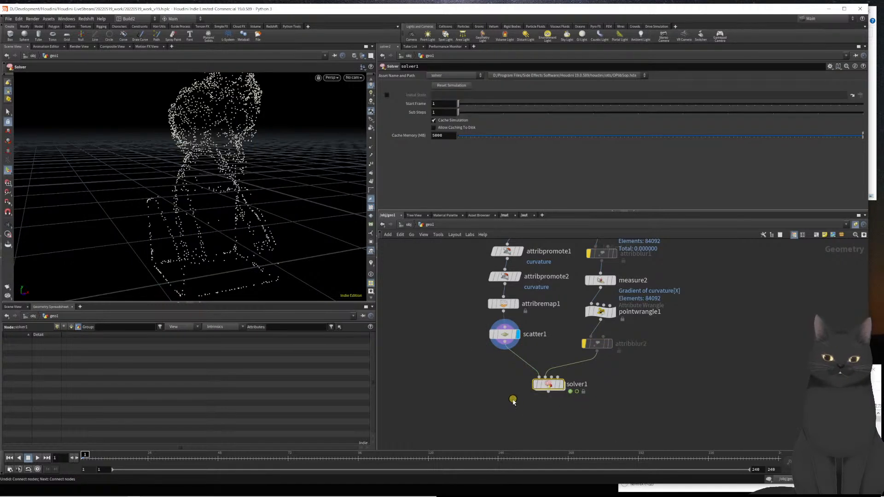
pyautogui.doubleClick(543, 387)
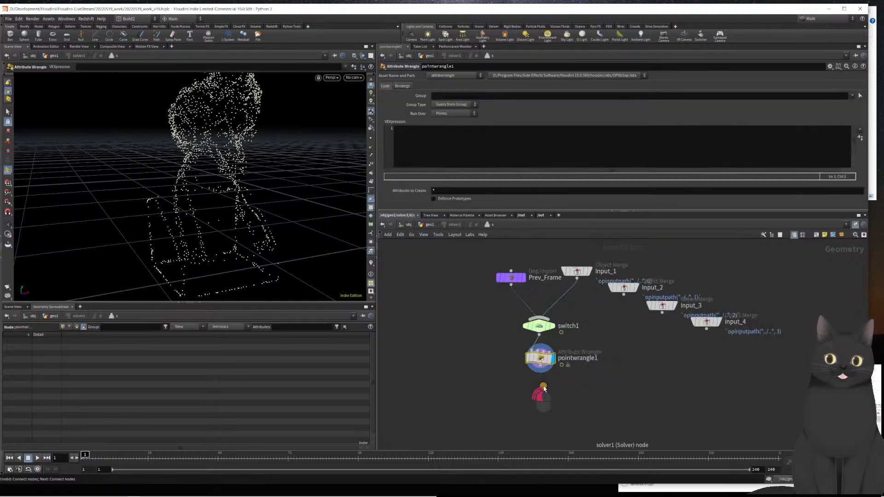
# Connect Input_2 to the second input of pointwrangle1 inside the solver
pyautogui.click(493, 155)
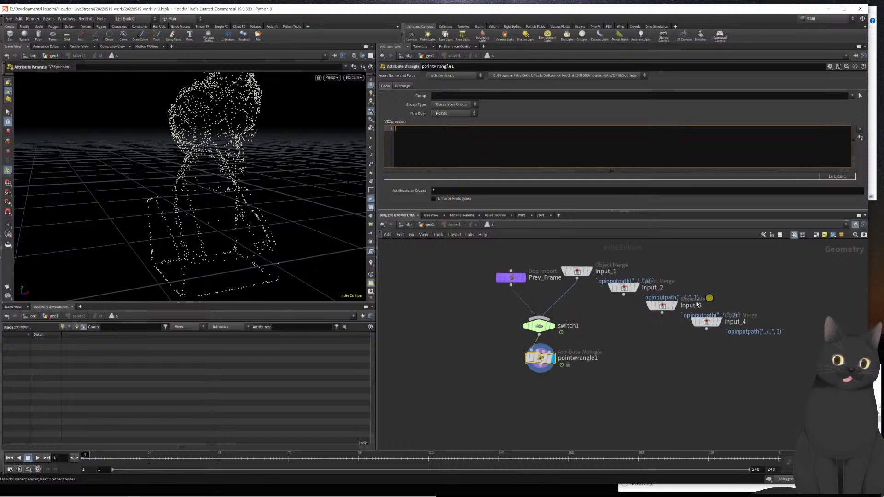
pyautogui.click(589, 330)
pyautogui.click(624, 293)
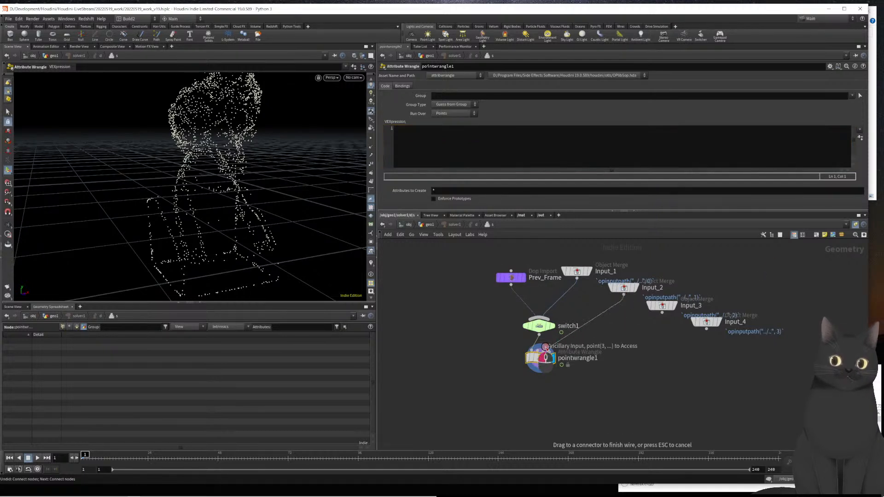
pyautogui.click(537, 349)
# In pointwrangle1's VEXpression, write the line int npt = nearpoint(1, v@P); to find the nearest point on the second input
pyautogui.click(502, 149)
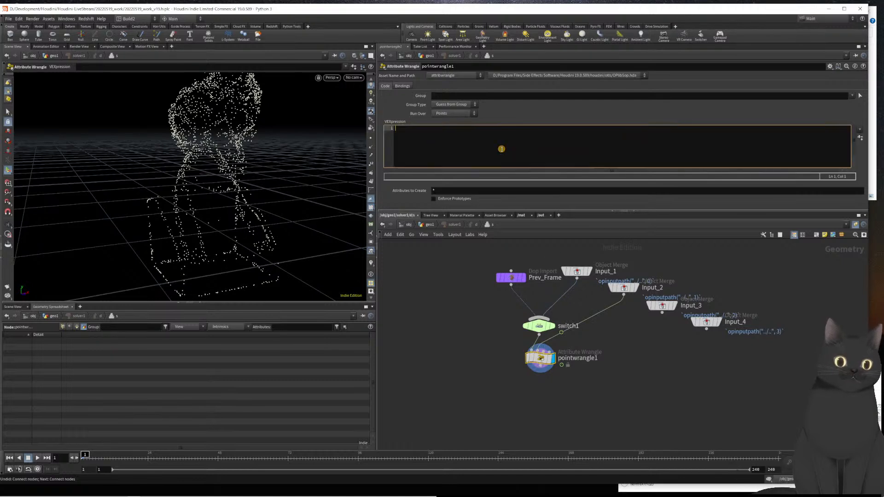
pyautogui.write('int npt = ')
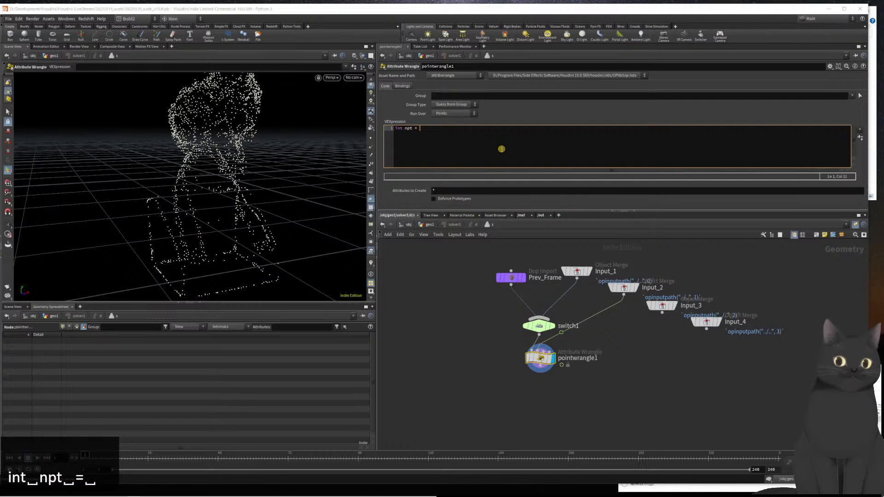
pyautogui.write('ne')
pyautogui.write('wa')
pyautogui.press('BackSpace')
pyautogui.press('BackSpace')
pyautogui.write('ear')
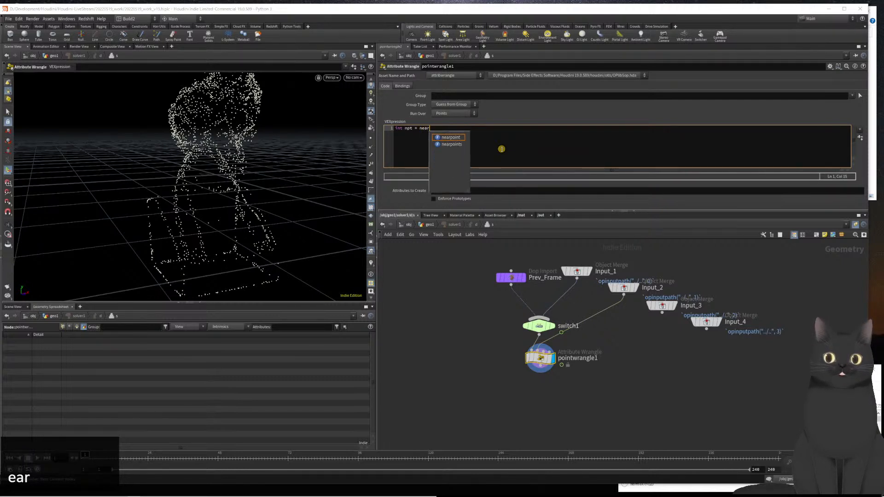
pyautogui.press('Down')
pyautogui.press('Return')
pyautogui.write('(1, v')
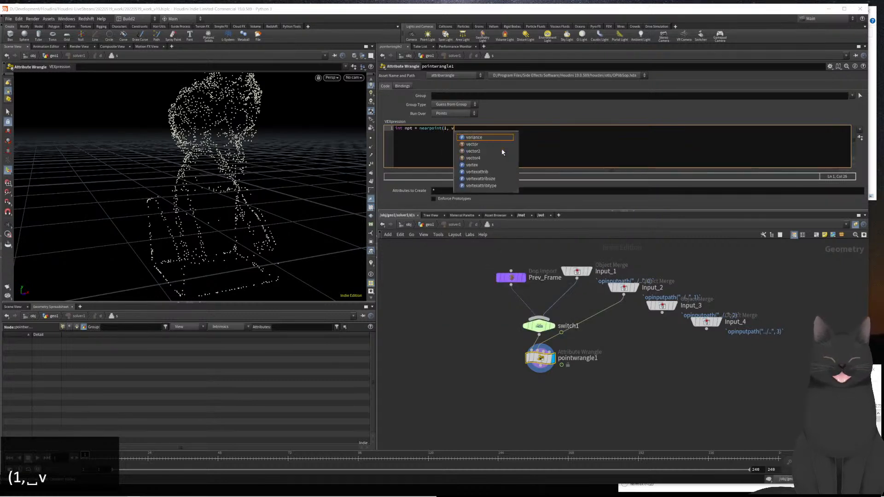
pyautogui.write('@P);')
pyautogui.press('Return')
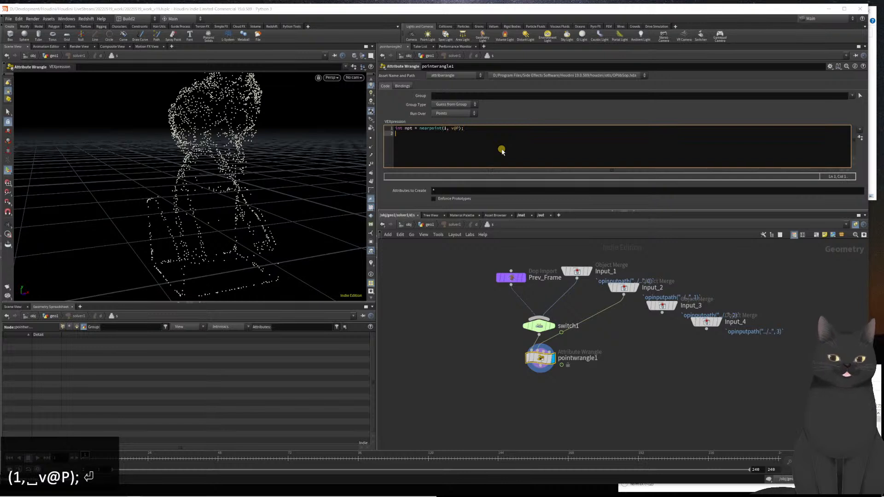
# Add the line vector dir = point(1, "dir", npt); to read the direction from the nearest point
pyautogui.write('vector ')
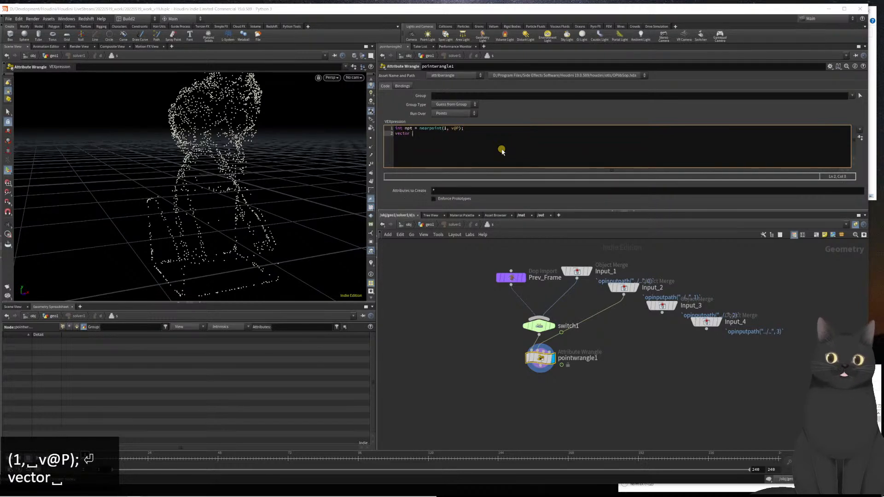
pyautogui.write('dir = ')
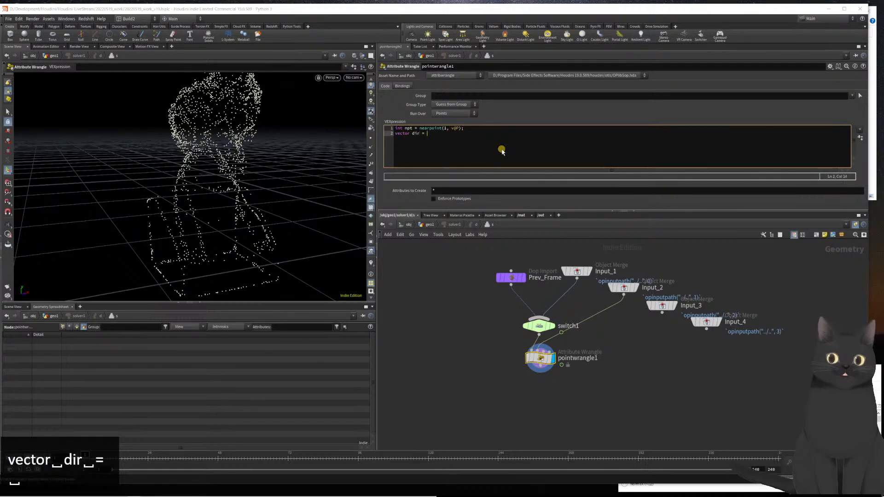
pyautogui.write('point(1, ')
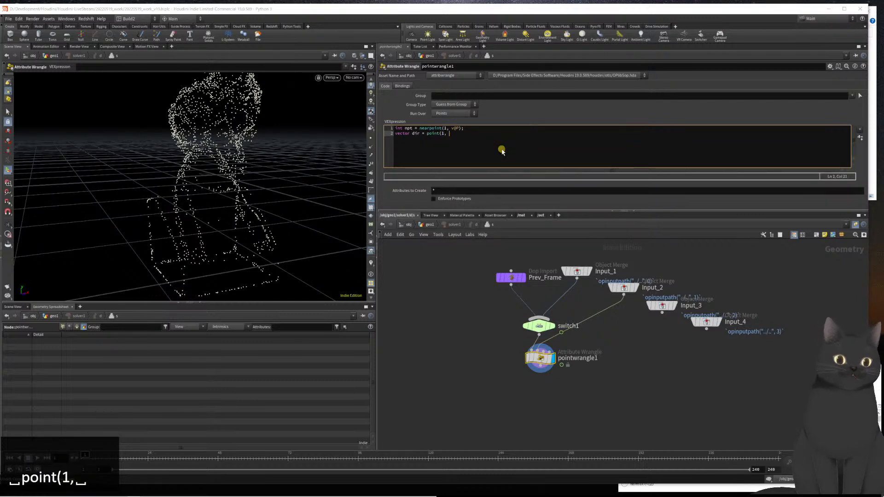
pyautogui.write('"dir')
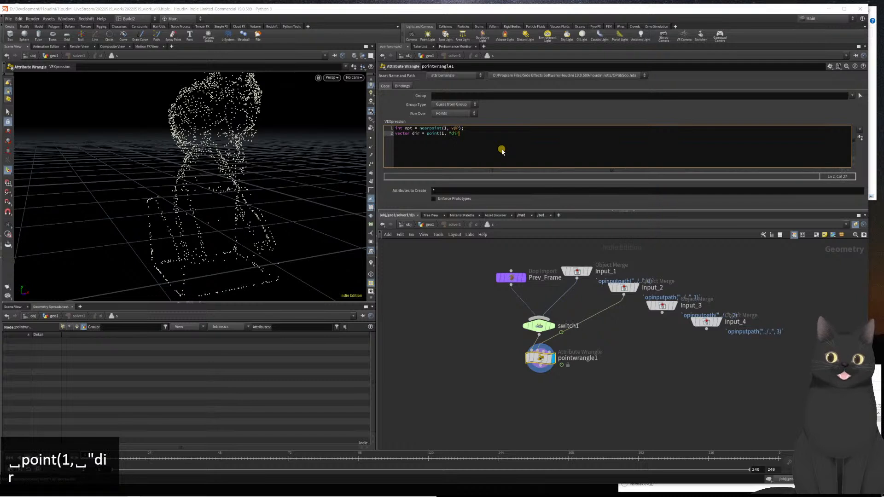
pyautogui.write('", ')
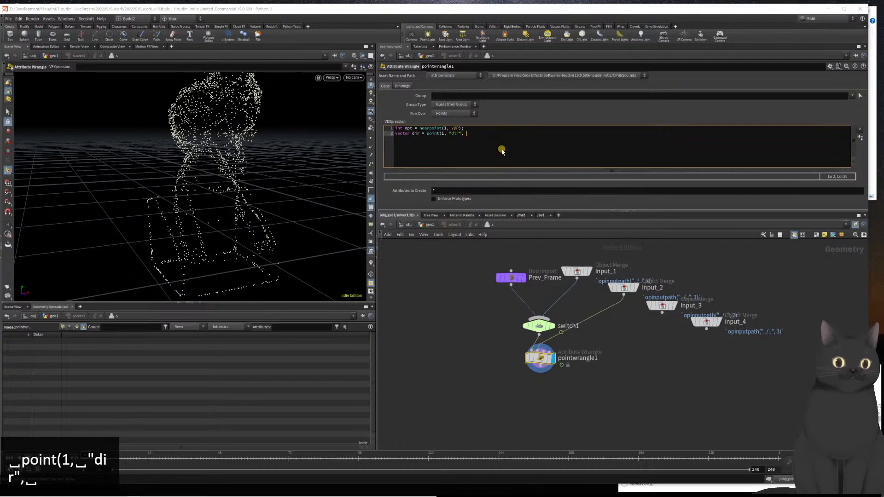
pyautogui.write('npt);')
pyautogui.press('Return')
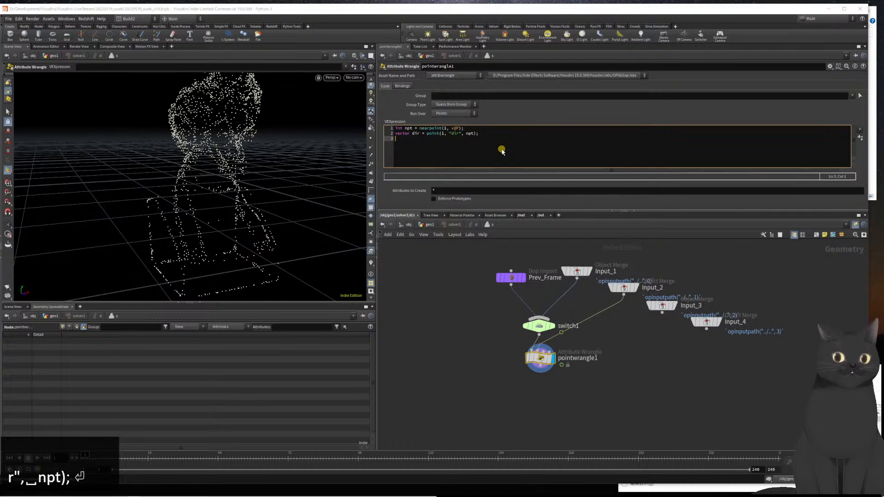
# Add the line dir = normalize(dir); below the direction lookup in the wrangle code
pyautogui.write('dir = norm')
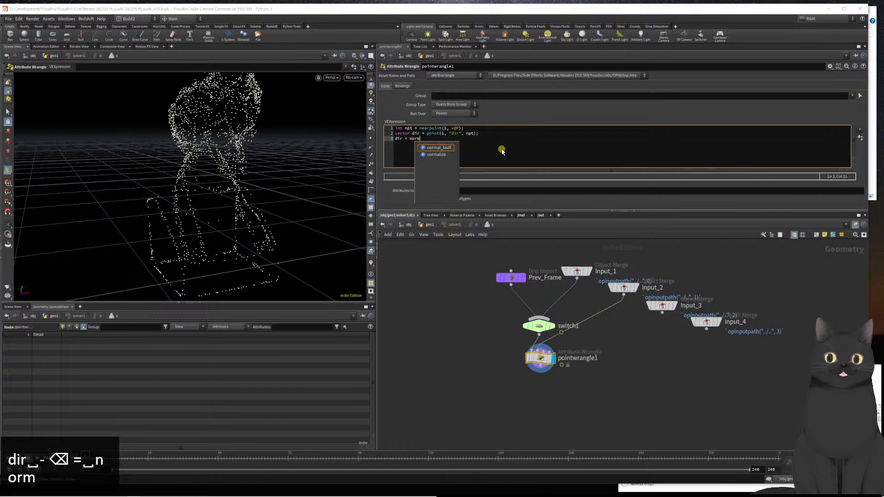
pyautogui.press('Down')
pyautogui.press('Down')
pyautogui.press('Return')
pyautogui.write('(')
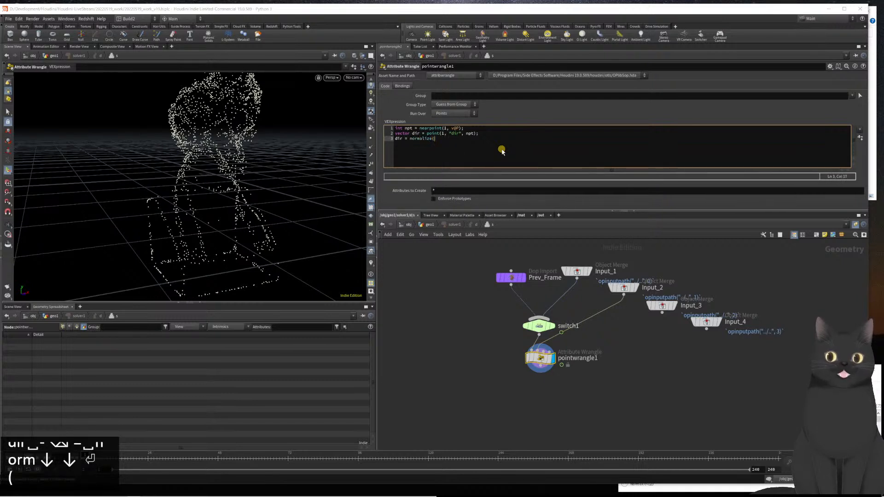
pyautogui.write('dir);')
pyautogui.press('Return')
pyautogui.press('Return')
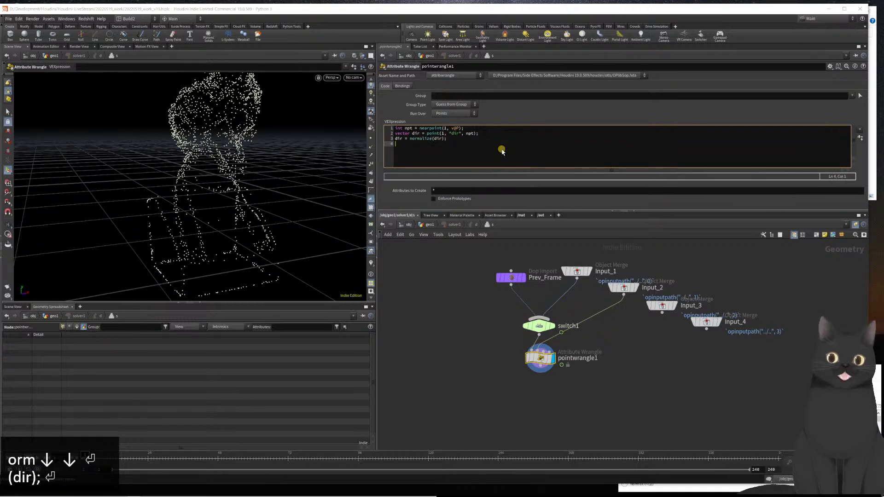
pyautogui.press('BackSpace')
# Add the line float amp = chf("Advection_Strength"); as the fourth line of the wrangle code
pyautogui.write('float amp ')
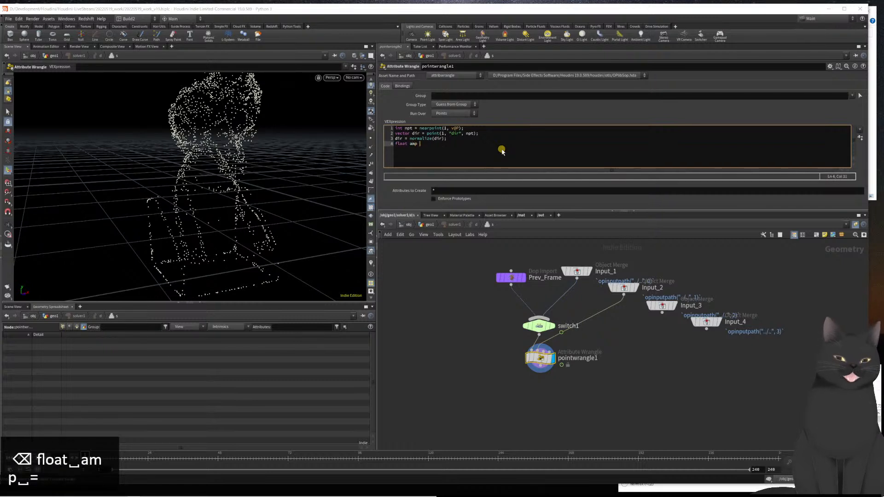
pyautogui.write('= chf')
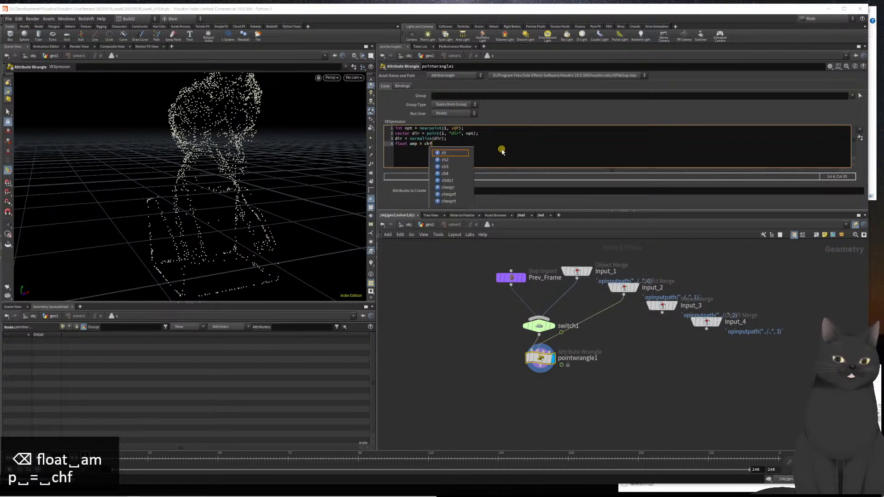
pyautogui.write('("Advection')
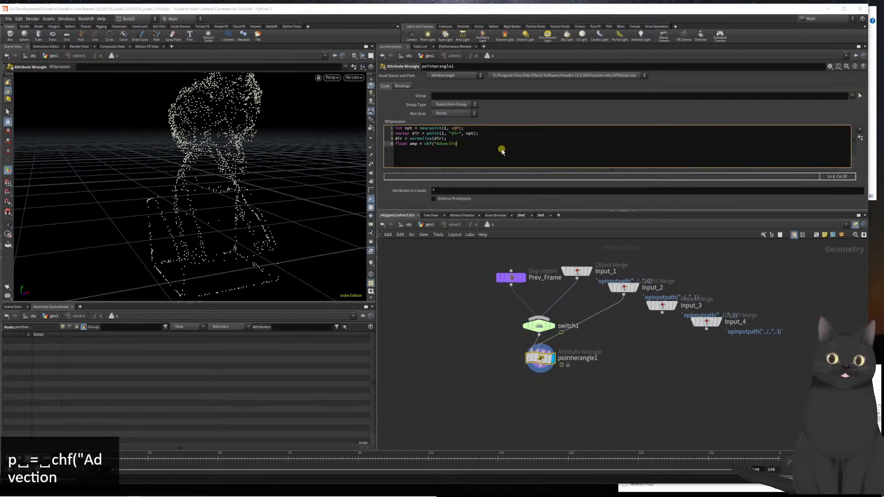
pyautogui.write('_Strenv')
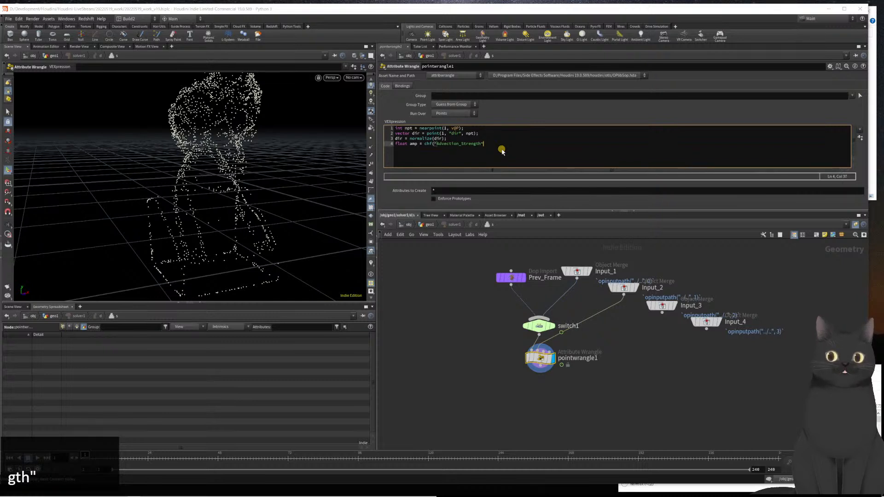
pyautogui.write(';')
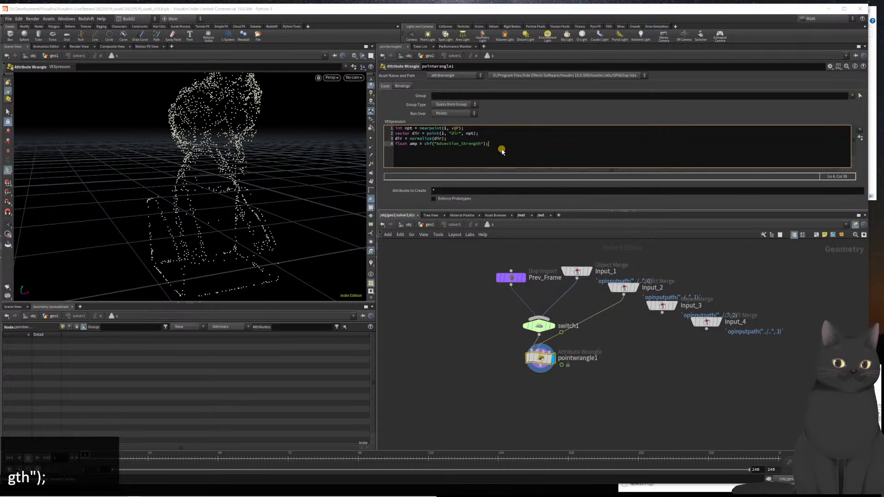
# Create the Advection Strength parameter from the wrangle code, set it to 0.005, and reopen the VEXpression for editing
pyautogui.click(864, 140)
pyautogui.scroll(-2, 503, 139)
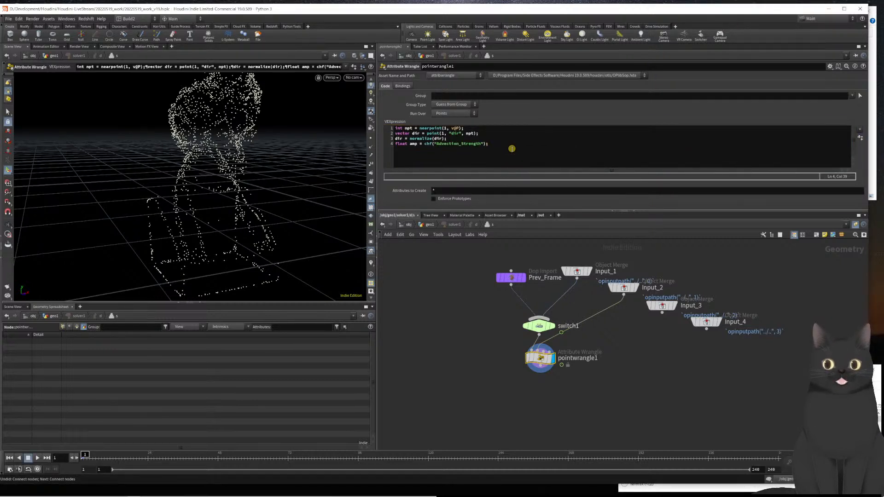
pyautogui.scroll(-1, 512, 148)
pyautogui.click(512, 148)
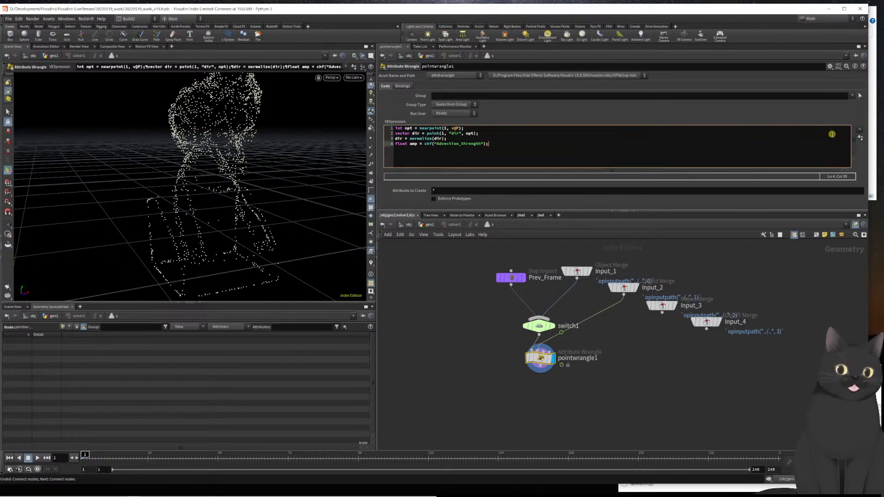
pyautogui.click(857, 136)
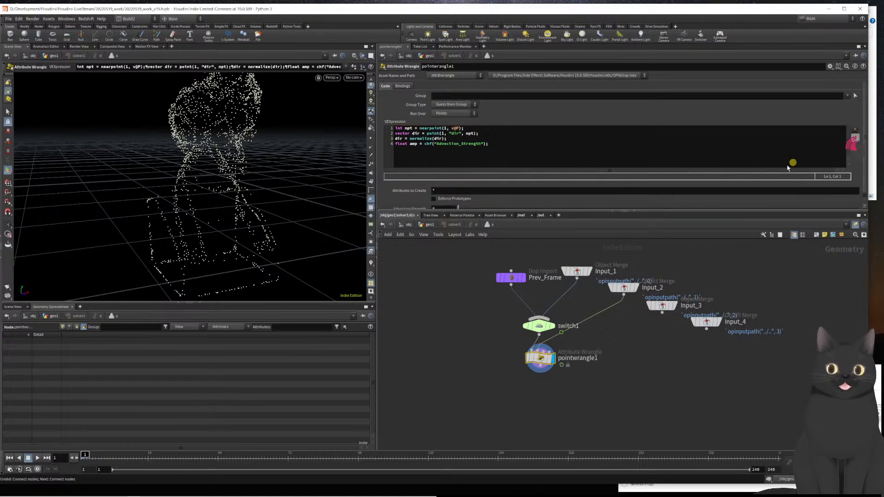
pyautogui.scroll(-1, 714, 177)
pyautogui.click(440, 206)
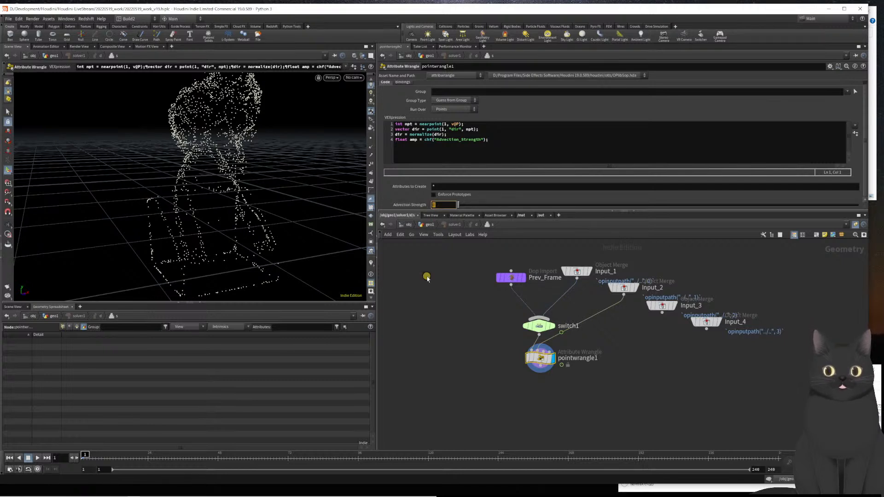
pyautogui.write('0.005')
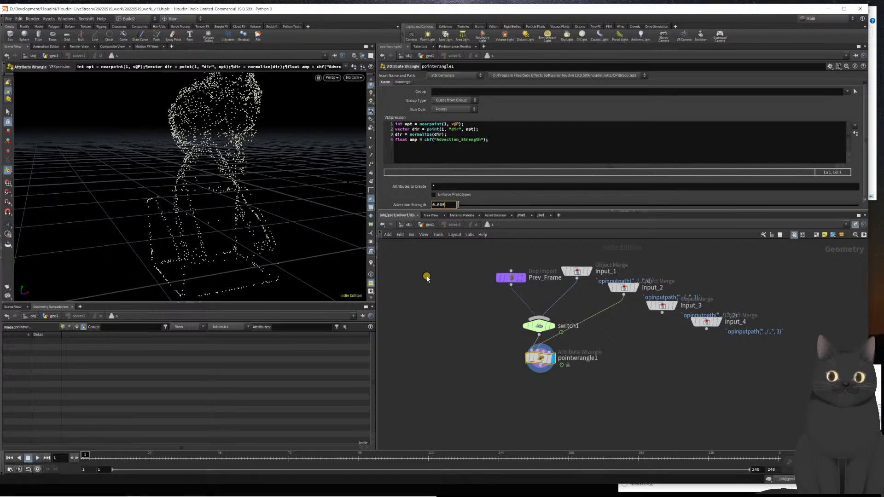
pyautogui.press('Return')
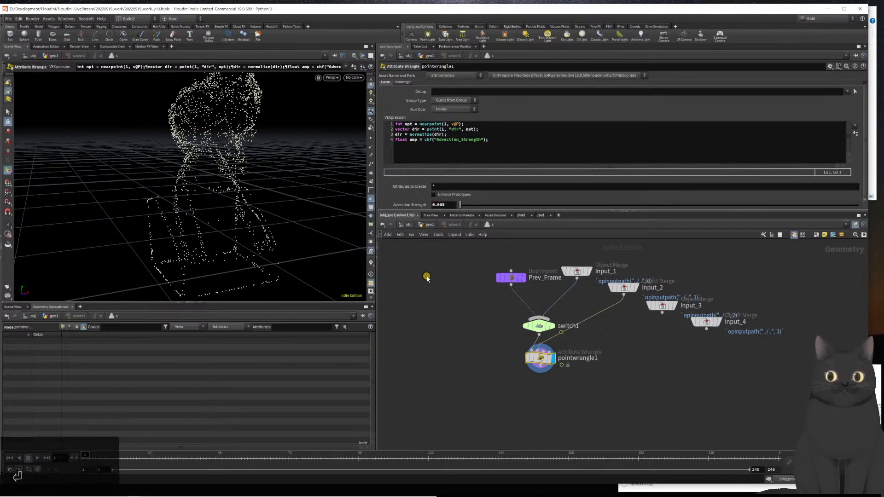
pyautogui.click(546, 159)
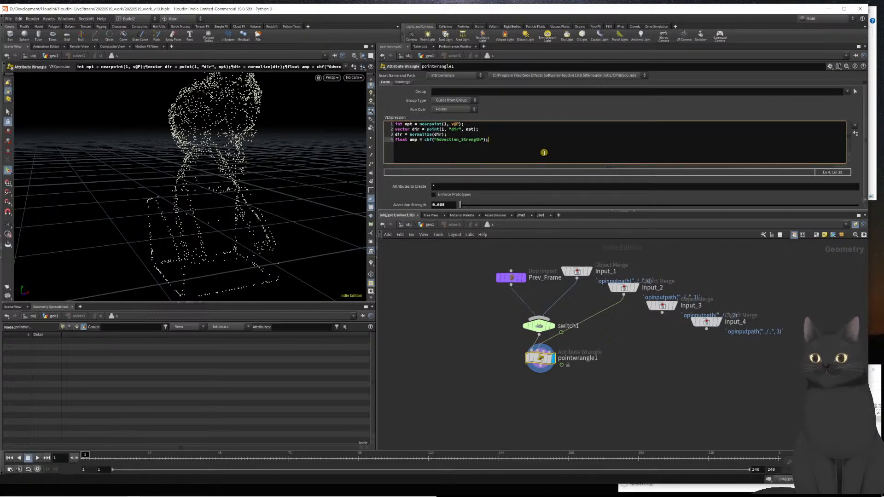
# Add the line v@P += dir * amp; after a blank line at the end of the wrangle code
pyautogui.press('Return')
pyautogui.press('Return')
pyautogui.write('b#')
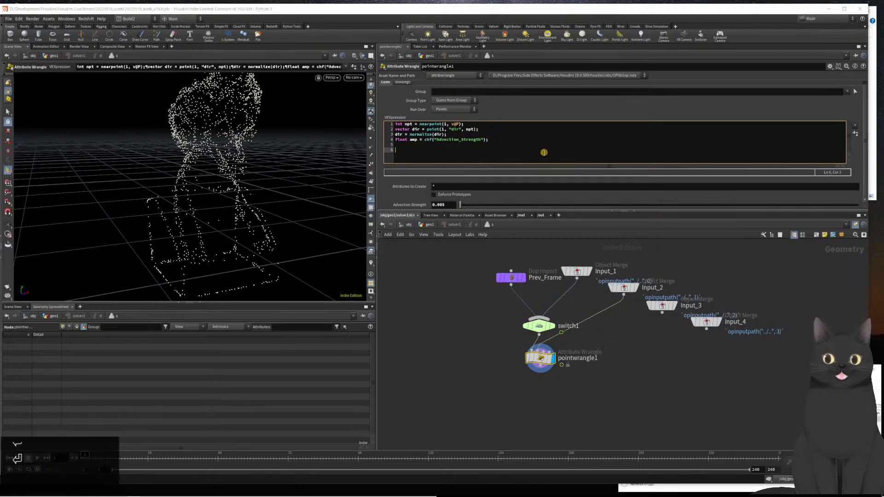
pyautogui.write('v@')
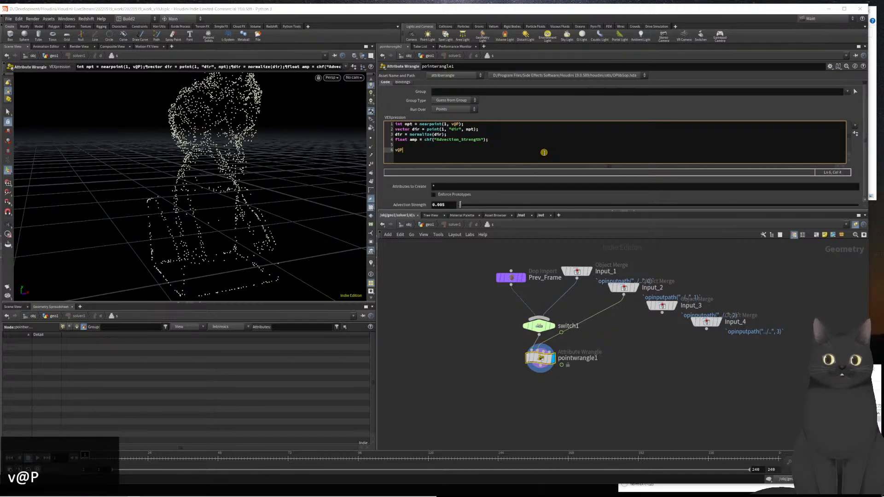
pyautogui.write('P += ')
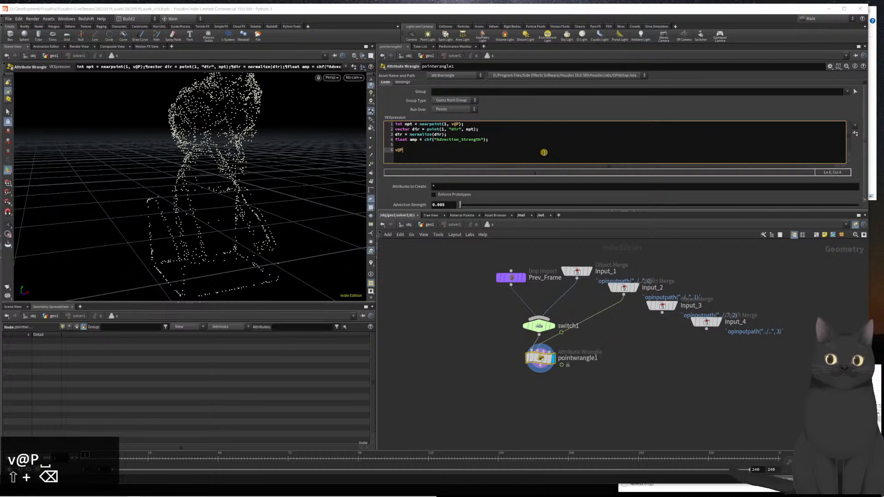
pyautogui.write('dir #')
pyautogui.hotkey('shift', 'BackSpace')
pyautogui.write('*')
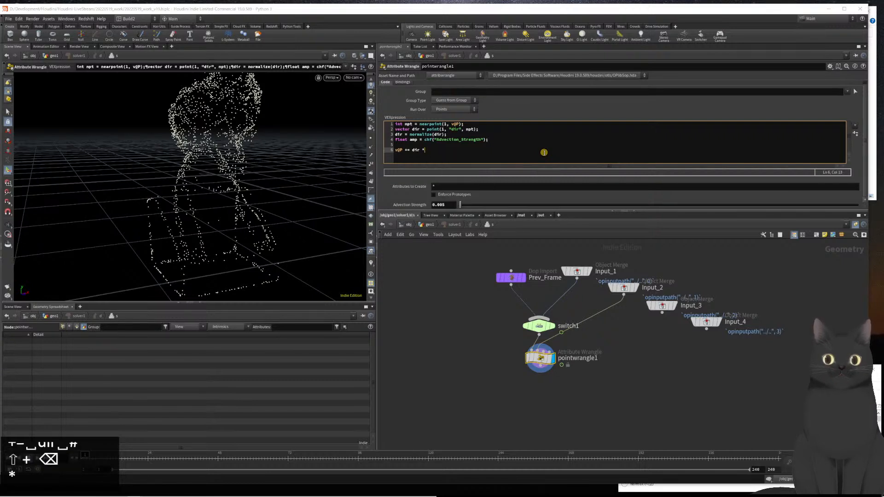
pyautogui.write(' amp;')
pyautogui.press('Return')
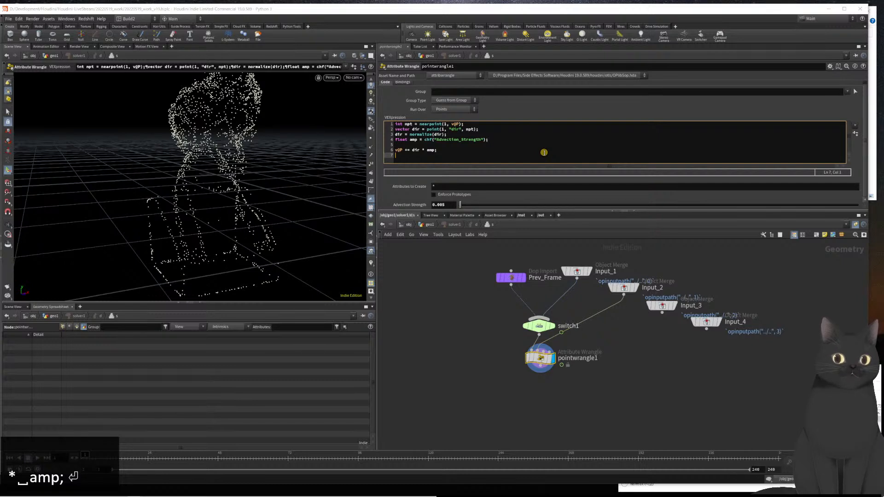
# Add the line v@P = minpos(1, v@P); to snap the moved points back onto the second input's surface
pyautogui.write('v')
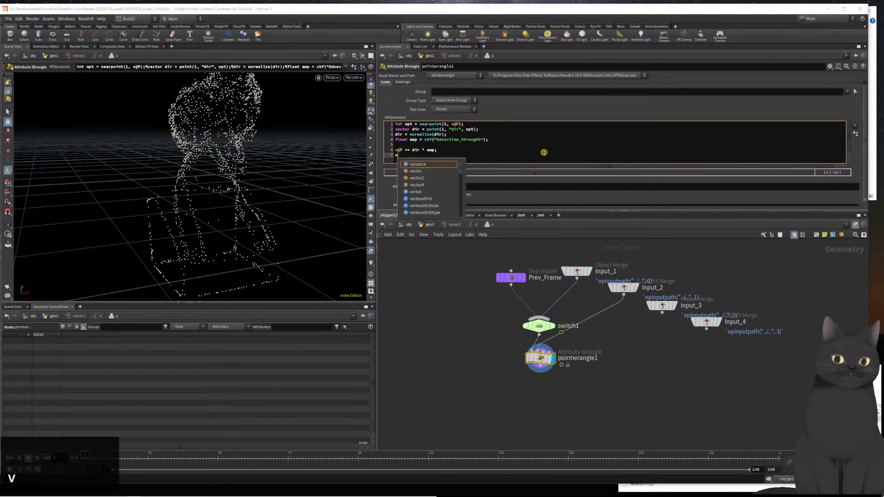
pyautogui.write('@{')
pyautogui.hotkey('shift', 'BackSpace')
pyautogui.write('P')
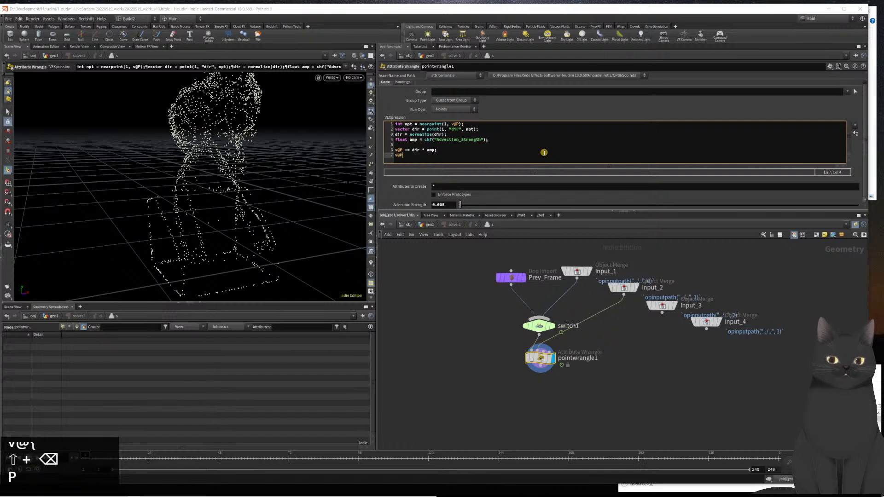
pyautogui.write(' = min')
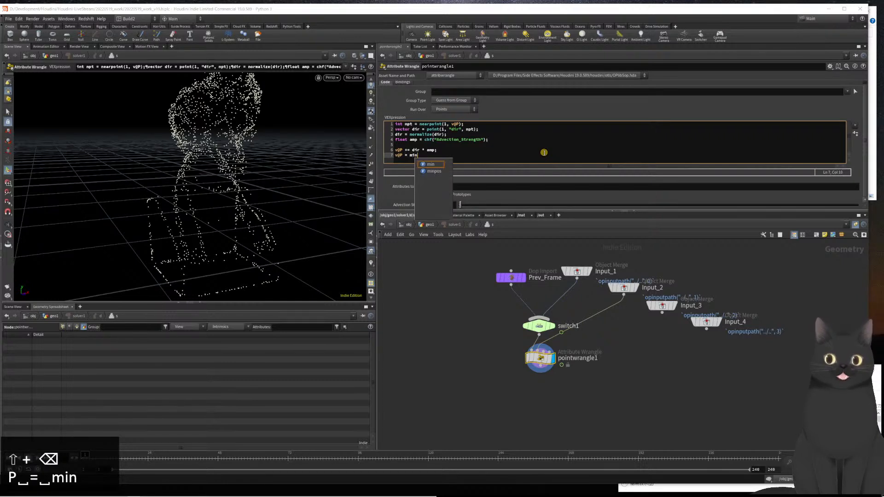
pyautogui.write('pos*')
pyautogui.hotkey('shift', 'BackSpace')
pyautogui.write('(')
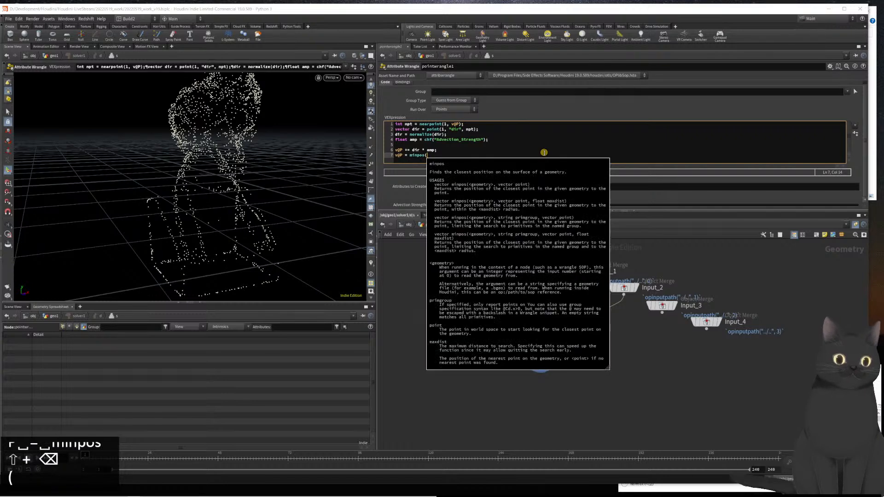
pyautogui.write('1,')
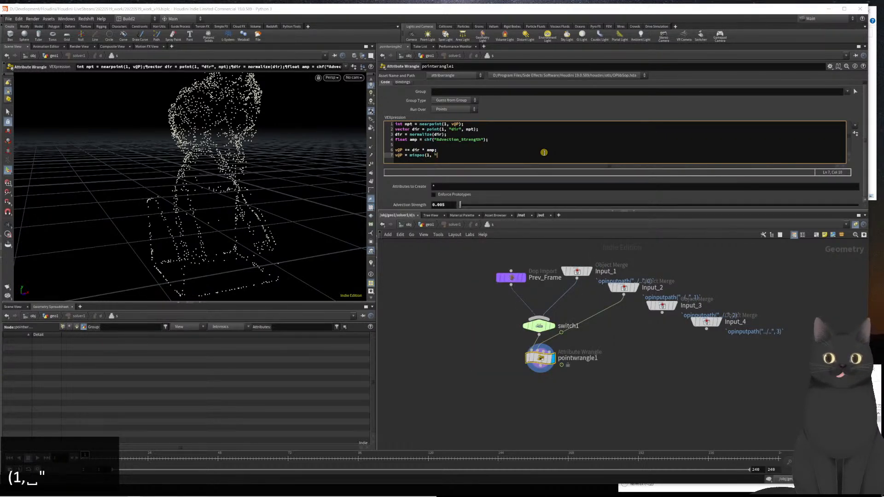
pyautogui.write(' v@P);')
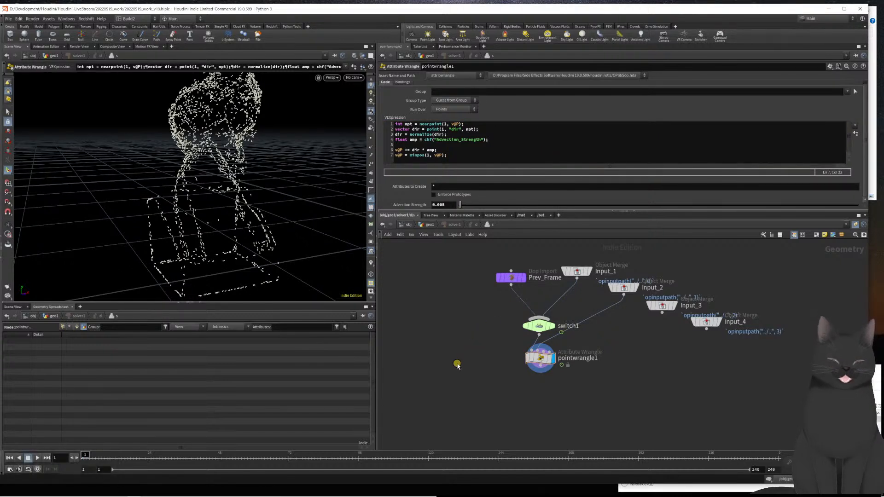
# Return to the geo1 network and open the parameter interface editor for solver1
pyautogui.press('u')
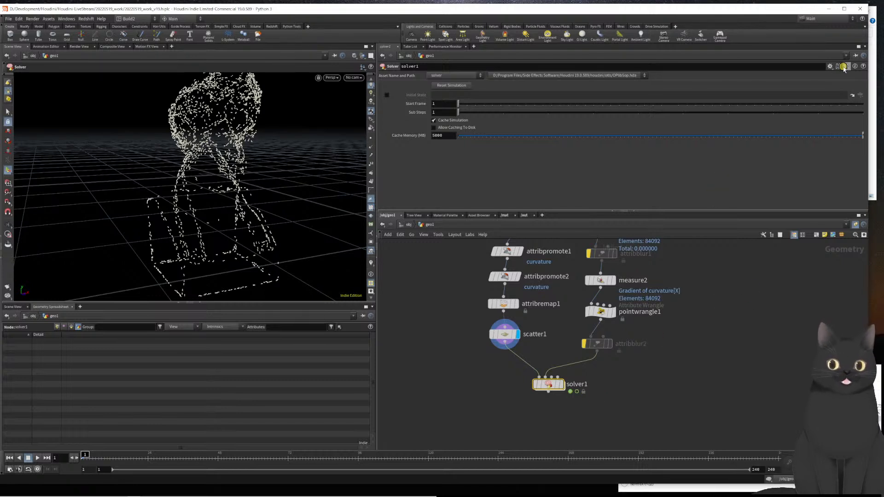
pyautogui.click(827, 67)
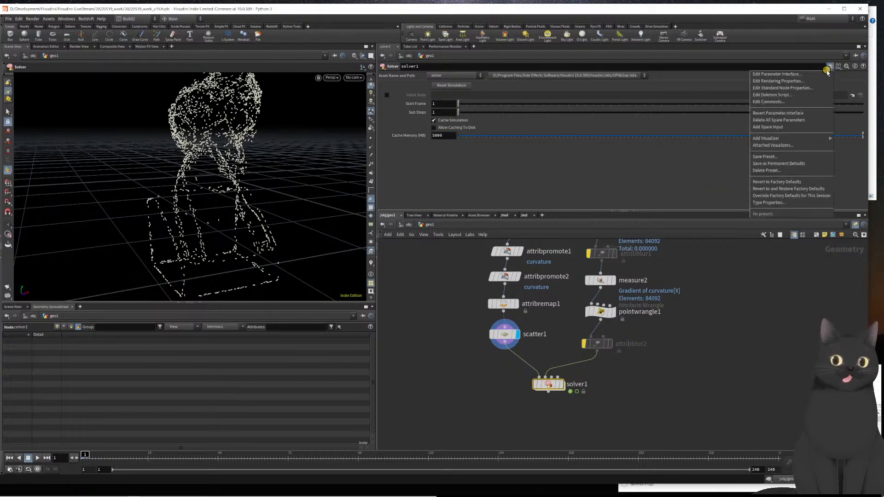
pyautogui.click(810, 74)
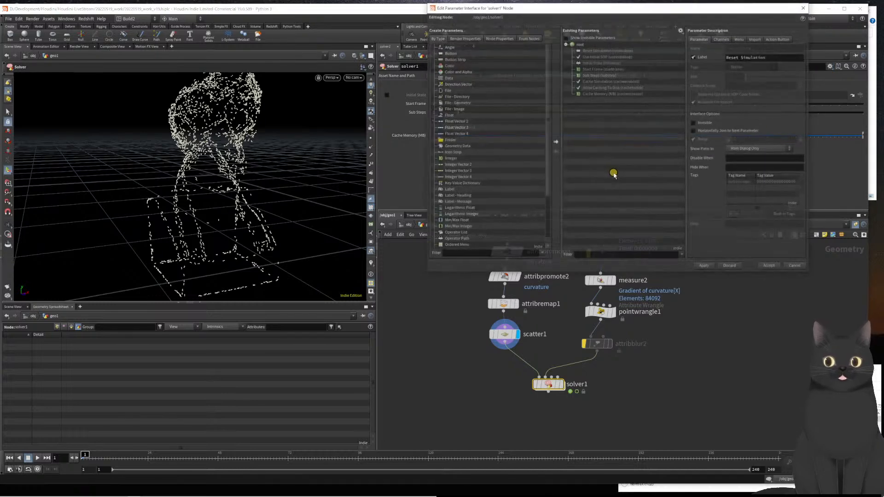
pyautogui.moveTo(625, 8); pyautogui.dragTo(312, 104)
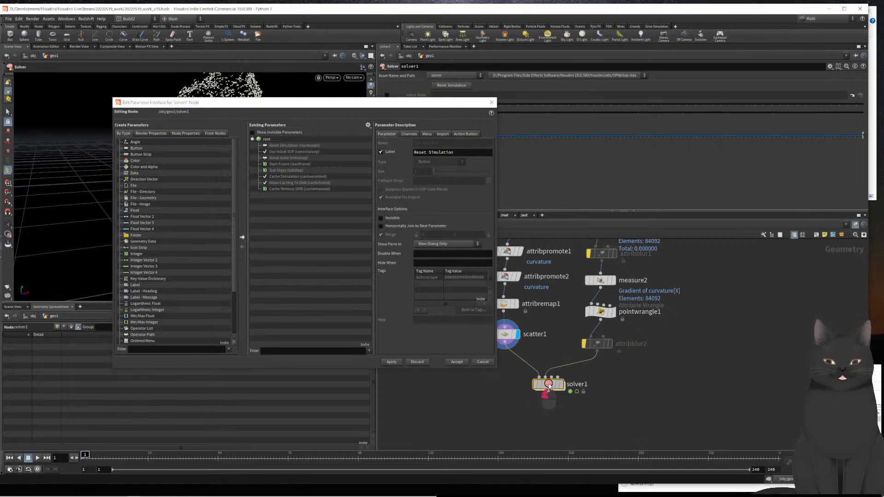
# Add the inner point wrangle's Advection Strength parameter to solver1's interface and accept the change
pyautogui.doubleClick(533, 386)
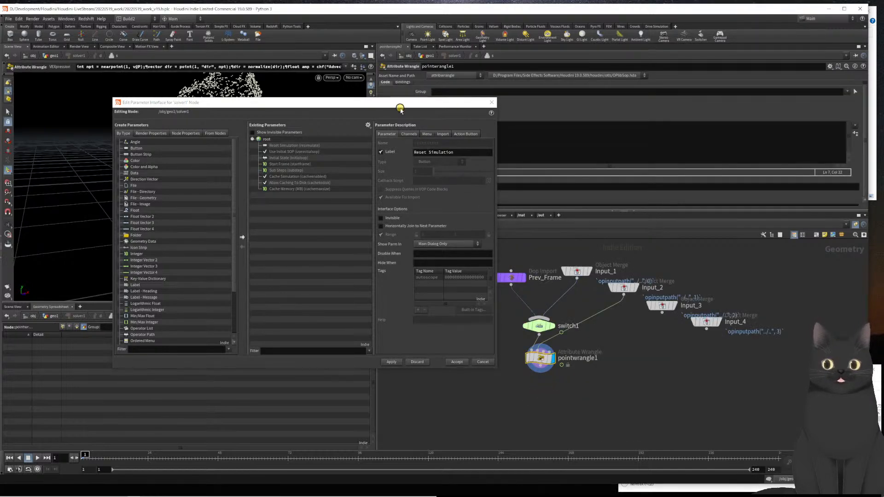
pyautogui.moveTo(396, 103); pyautogui.dragTo(288, 94)
pyautogui.moveTo(415, 204); pyautogui.dragTo(200, 189)
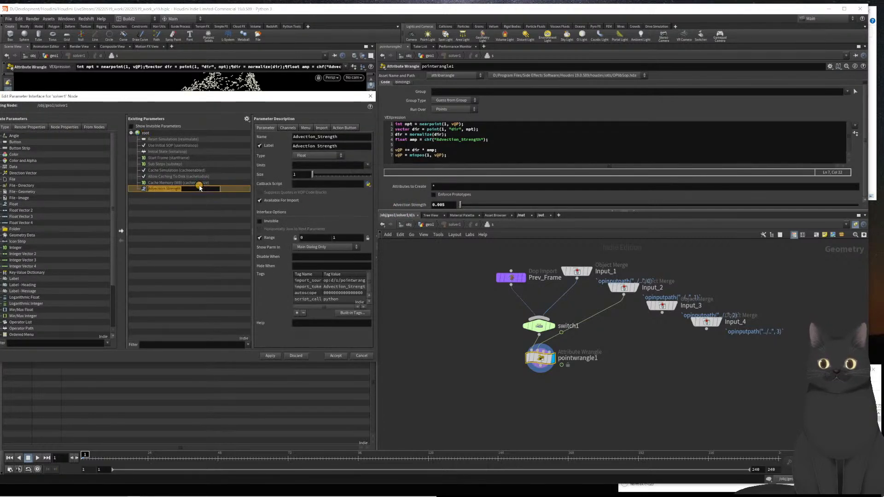
pyautogui.moveTo(261, 103); pyautogui.dragTo(369, 125)
pyautogui.click(307, 211)
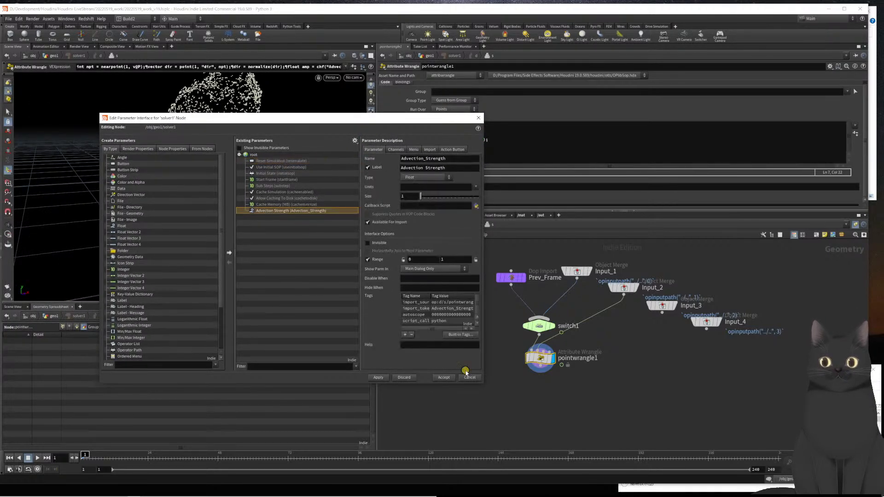
pyautogui.press('u')
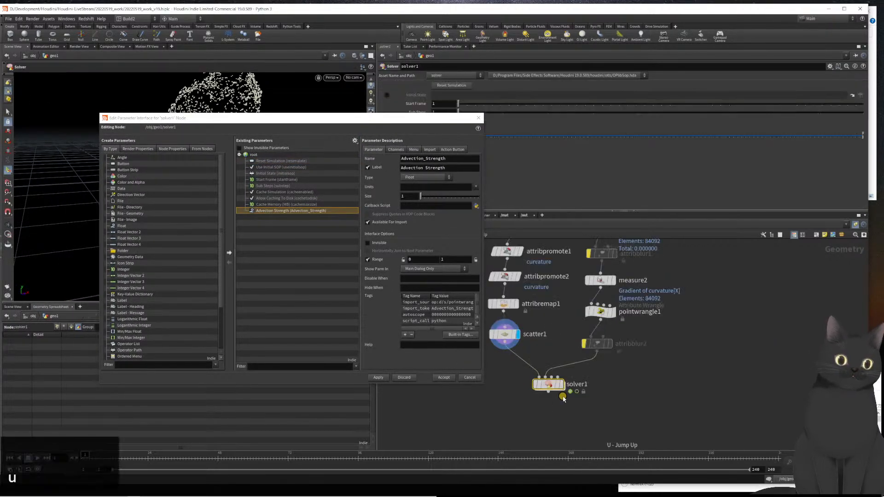
pyautogui.click(436, 378)
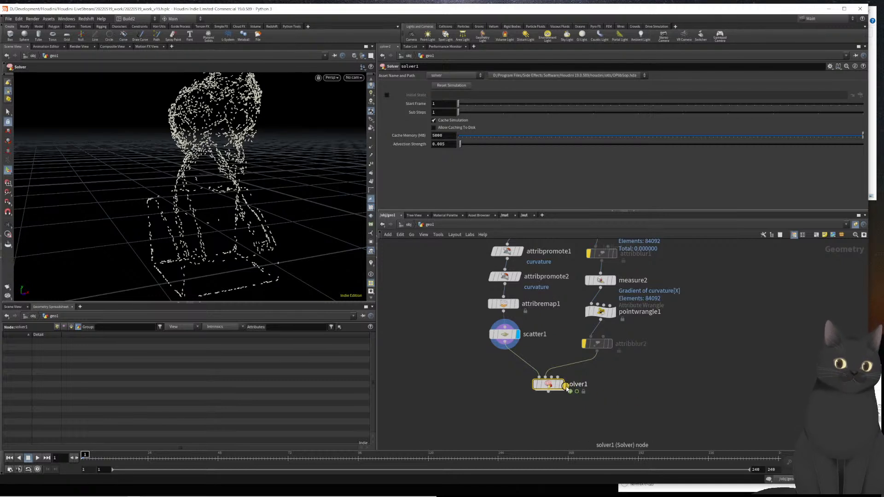
# Display solver1, play the simulation to check the point advection, and rewind to frame 1
pyautogui.click(563, 385)
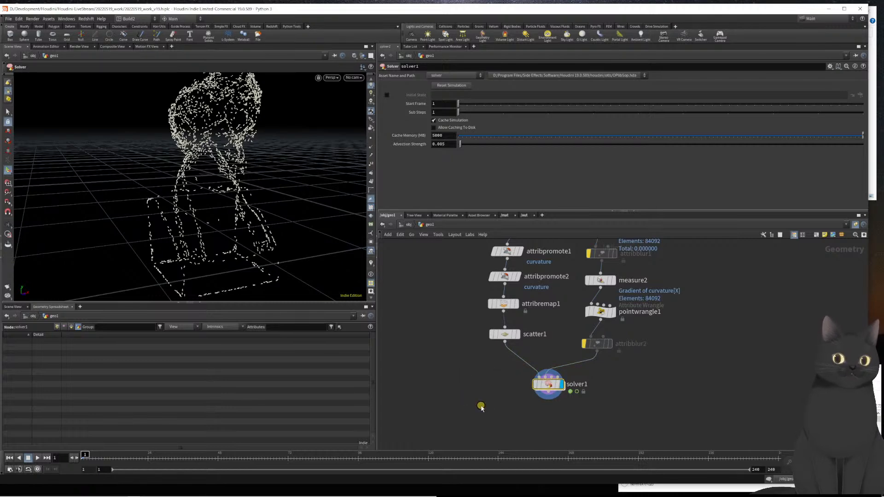
pyautogui.press('Up')
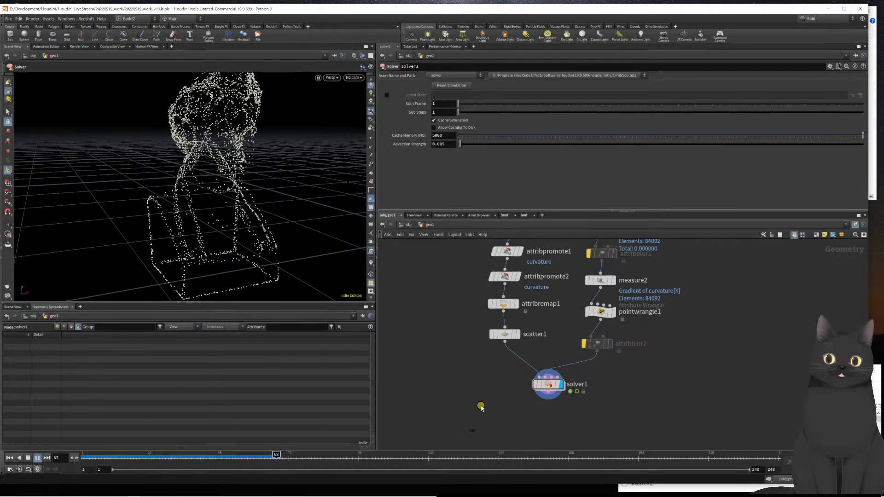
pyautogui.hotkey('ctrl', 'Left')
pyautogui.hotkey('ctrl', 'Left')
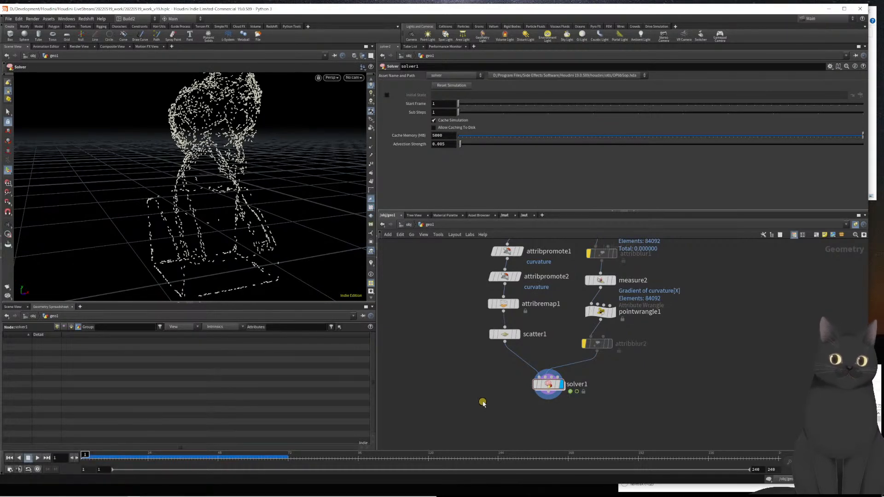
# Add a Trail node connected to the output of solver1
pyautogui.moveTo(480, 404); pyautogui.dragTo(485, 335, button='middle')
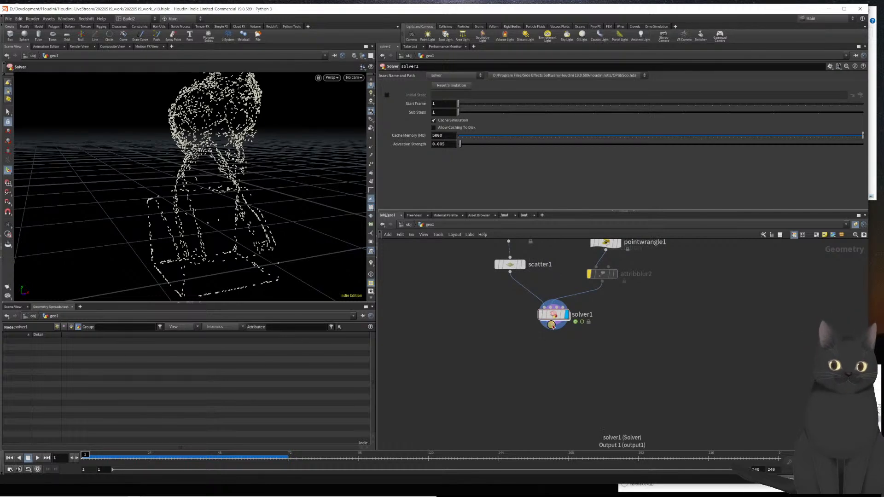
pyautogui.press('Tab')
pyautogui.write('trail')
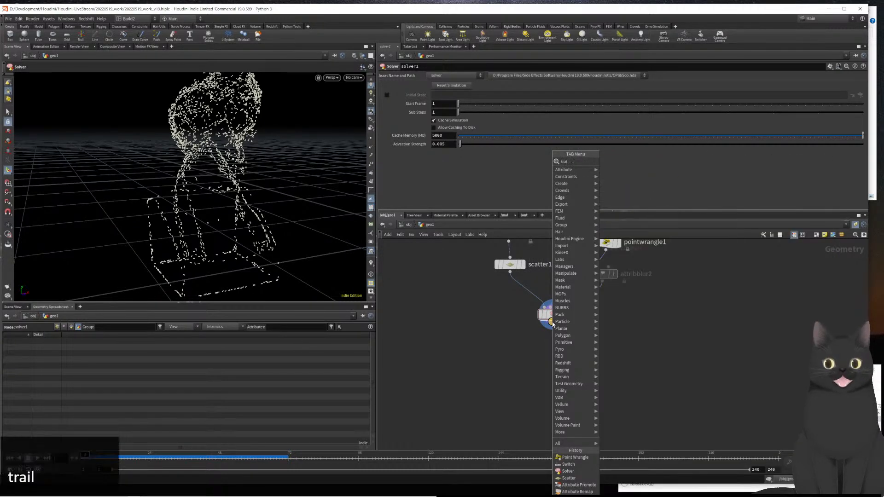
pyautogui.press('Return')
pyautogui.press('Return')
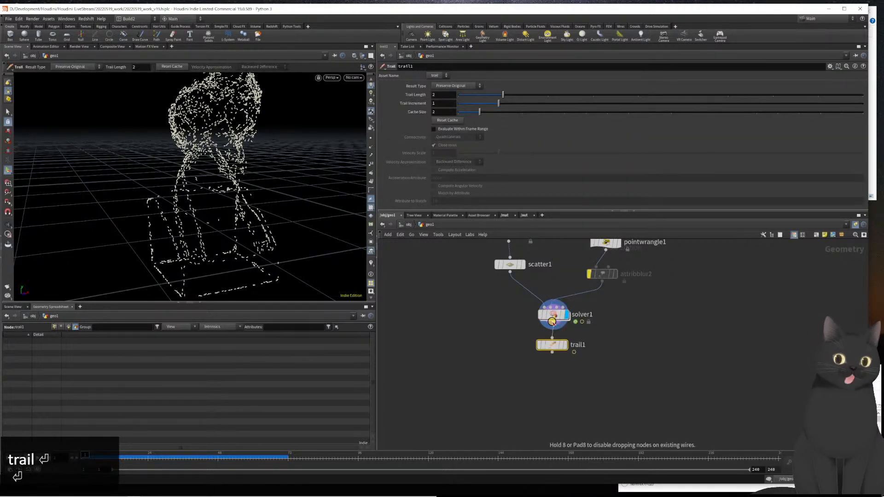
# Display the trail node, set its Result Type to Connect as Polygons, and set Trail Length to $FF
pyautogui.press('r')
pyautogui.click(460, 90)
pyautogui.click(448, 102)
pyautogui.click(448, 96)
pyautogui.write('#')
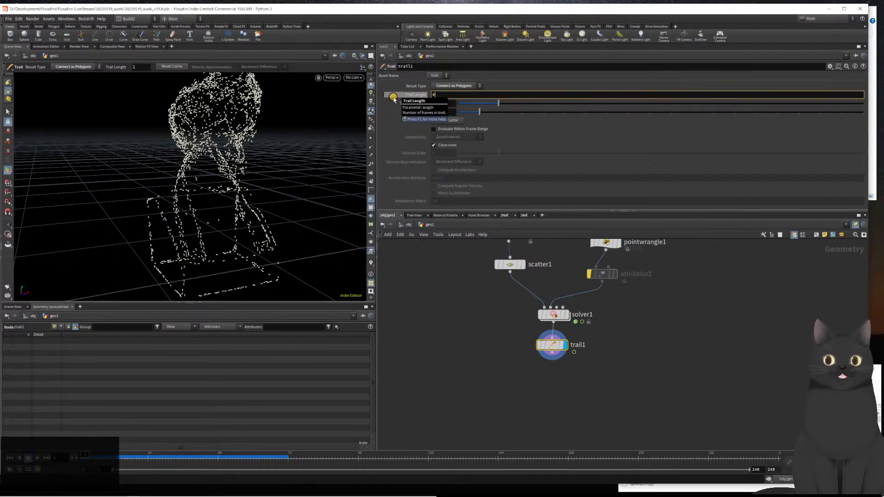
pyautogui.write('FF')
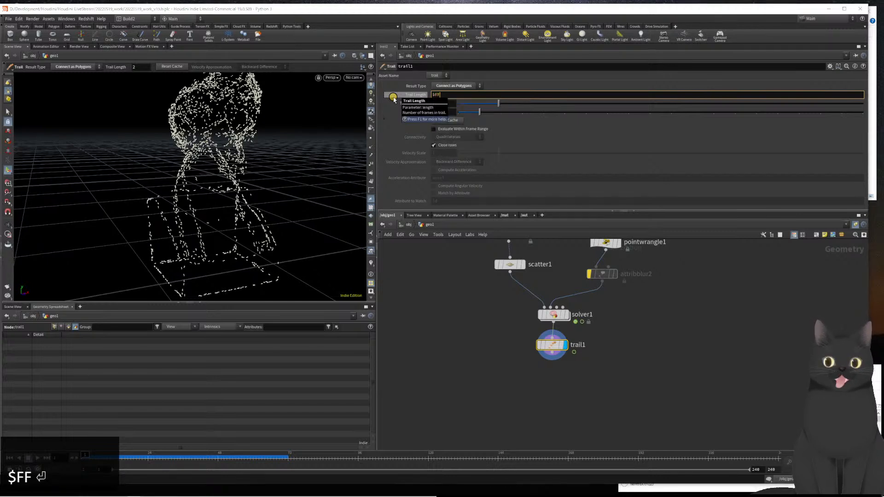
pyautogui.press('Return')
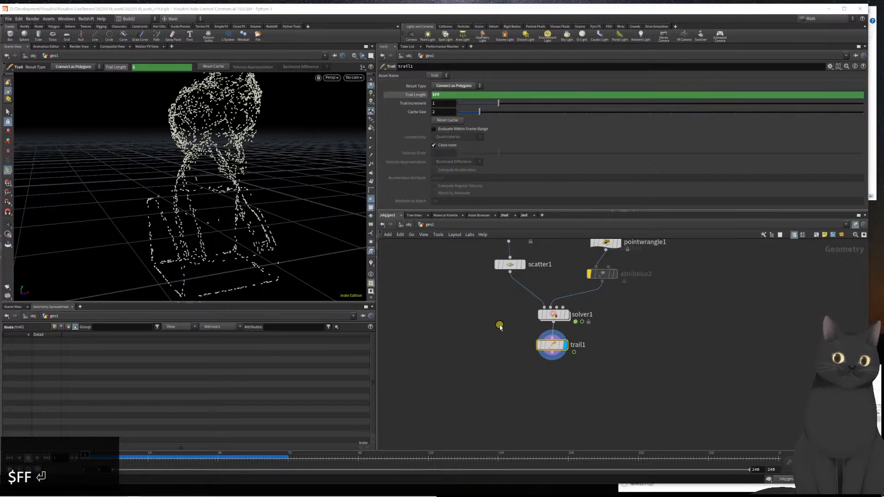
# Play the simulation, turn off Close Rows on the trail node, and stop playback to inspect the lines
pyautogui.press('Up')
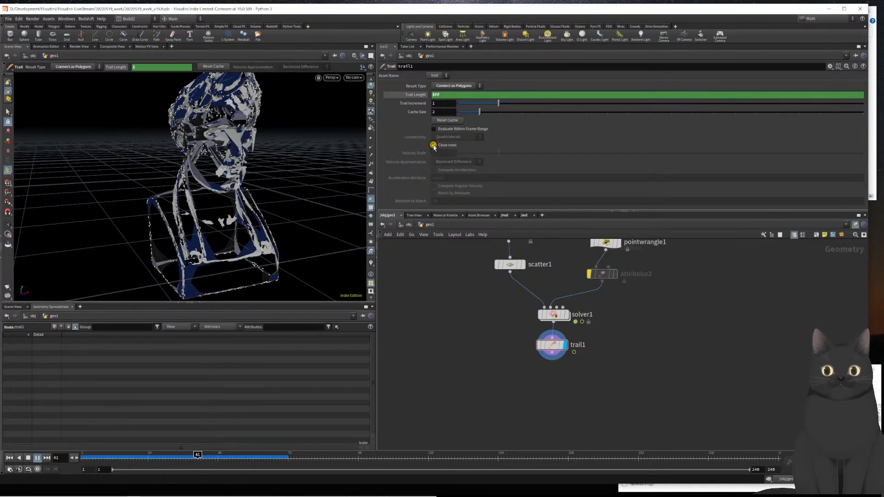
pyautogui.click(433, 145)
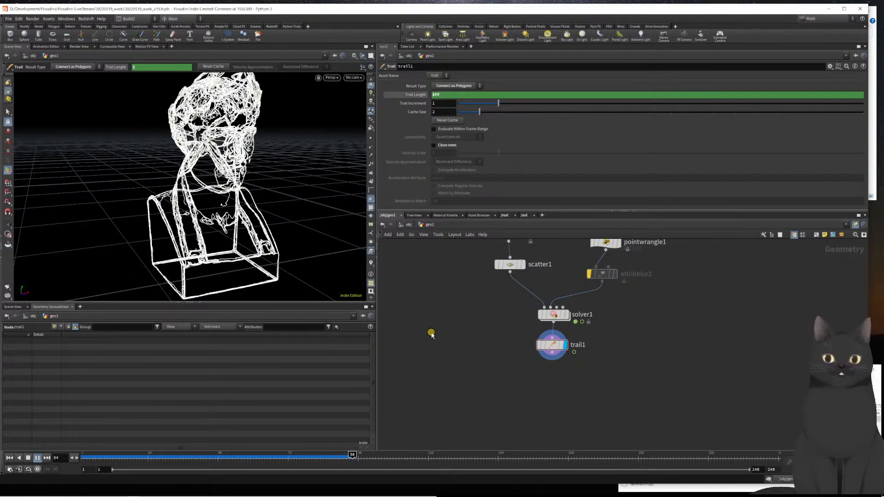
pyautogui.press('Left')
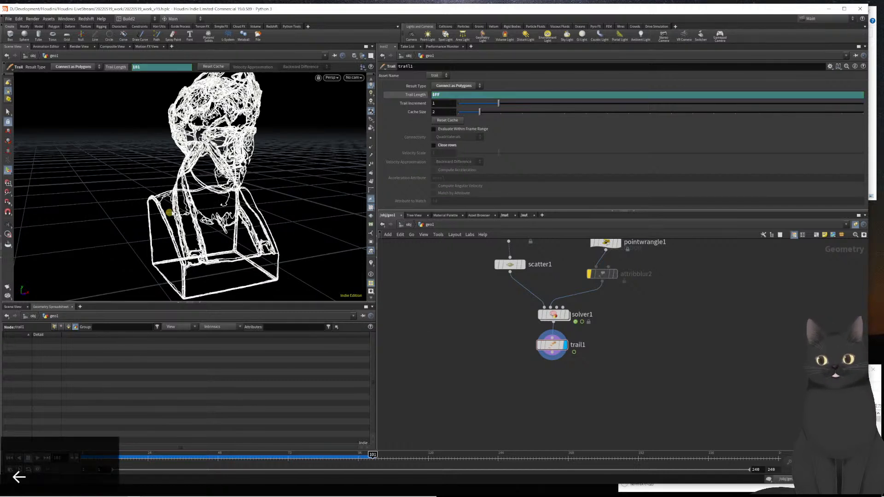
pyautogui.press('Escape')
pyautogui.moveTo(206, 210); pyautogui.dragTo(258, 240)
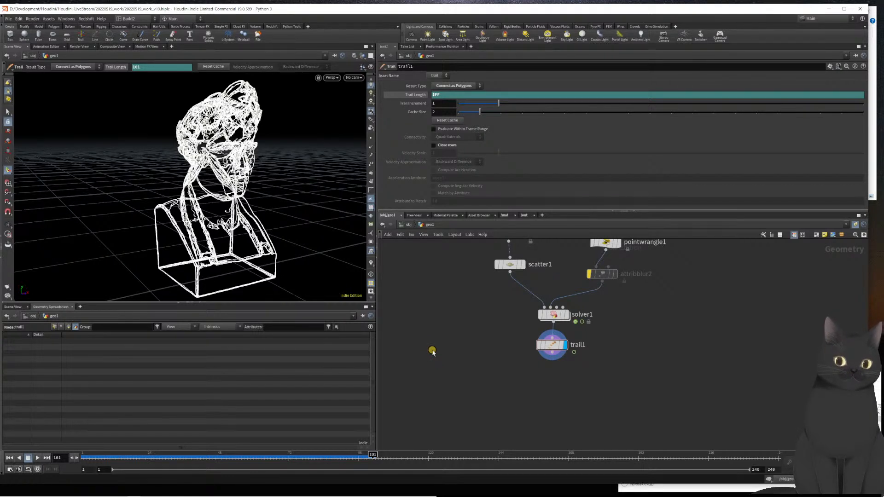
# Select the trail node below the solver in the network
pyautogui.moveTo(618, 336); pyautogui.dragTo(659, 369, button='middle')
pyautogui.scroll(-2, 647, 404)
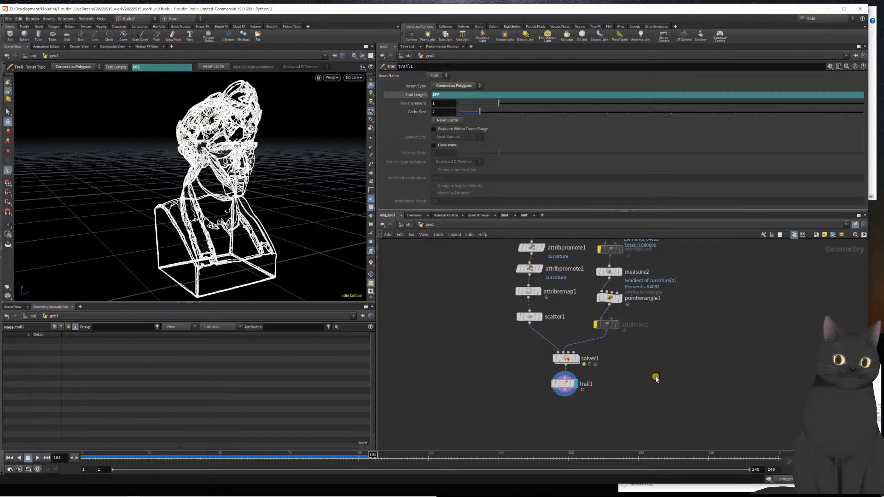
pyautogui.moveTo(610, 409); pyautogui.dragTo(542, 382)
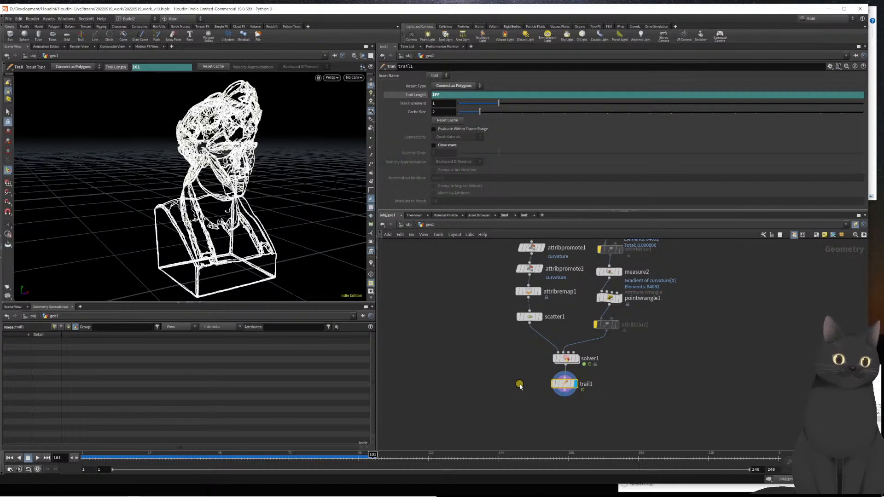
# Add a Resample node connected to the output of trail1 and display it
pyautogui.moveTo(529, 412); pyautogui.dragTo(519, 371, button='middle')
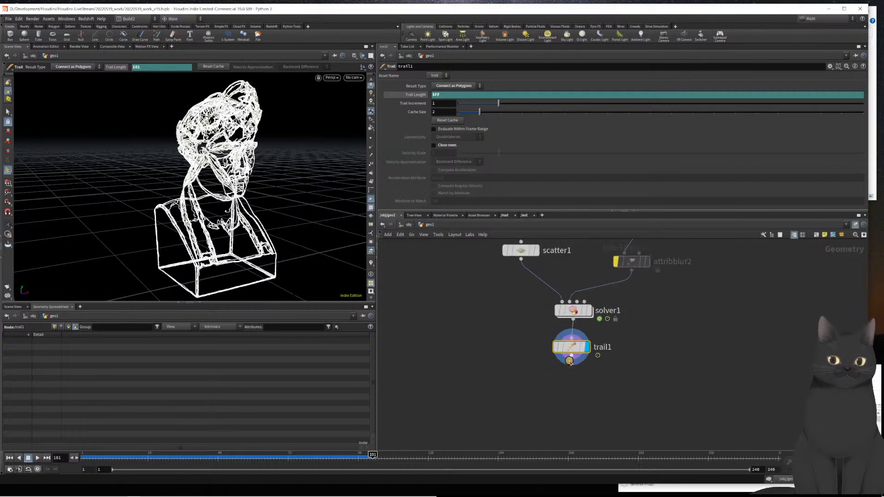
pyautogui.press('Tab')
pyautogui.write('resamp')
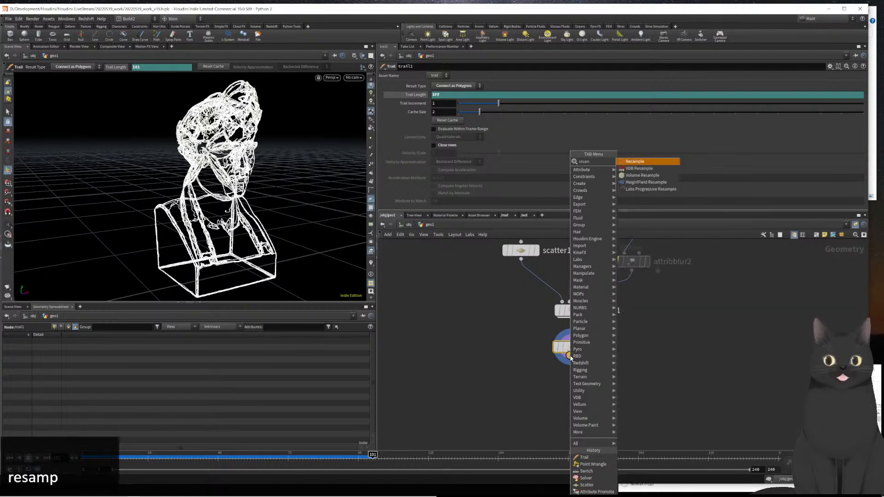
pyautogui.press('Return')
pyautogui.press('r')
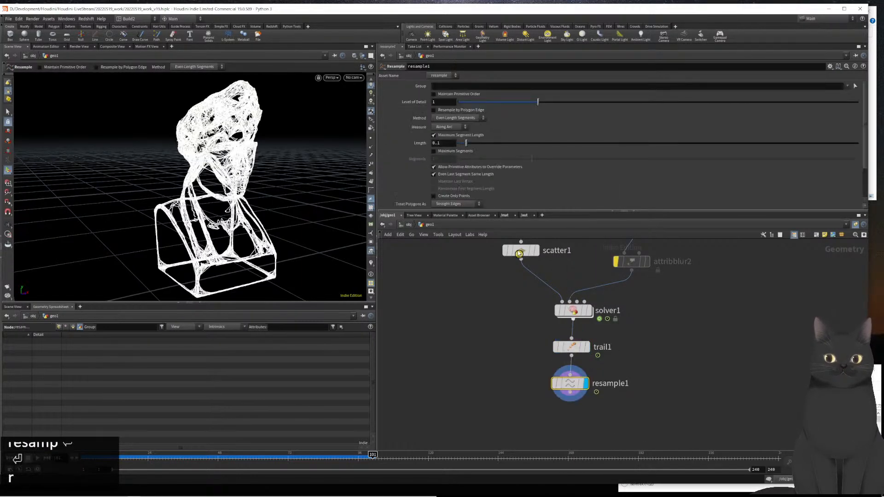
# Set the Resample node's maximum segment Length to 0.001
pyautogui.click(455, 143)
pyautogui.press('Left')
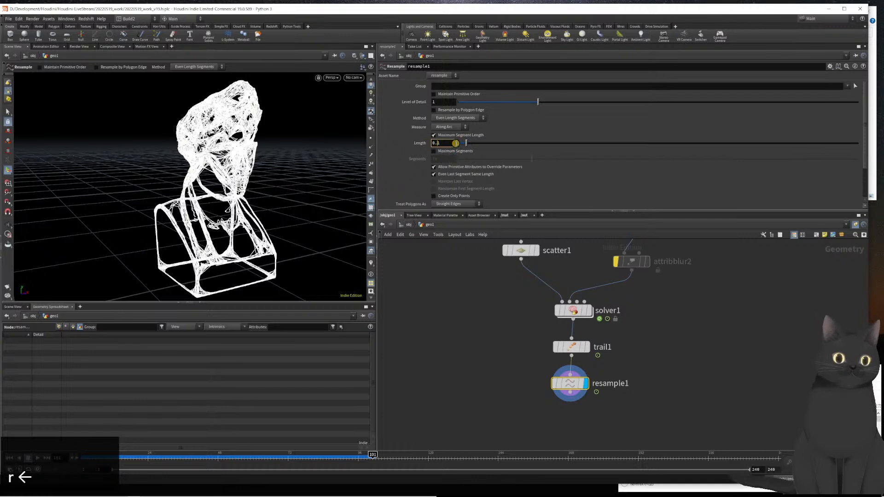
pyautogui.write('0')
pyautogui.press('Return')
pyautogui.click(452, 145)
pyautogui.press('BackSpace')
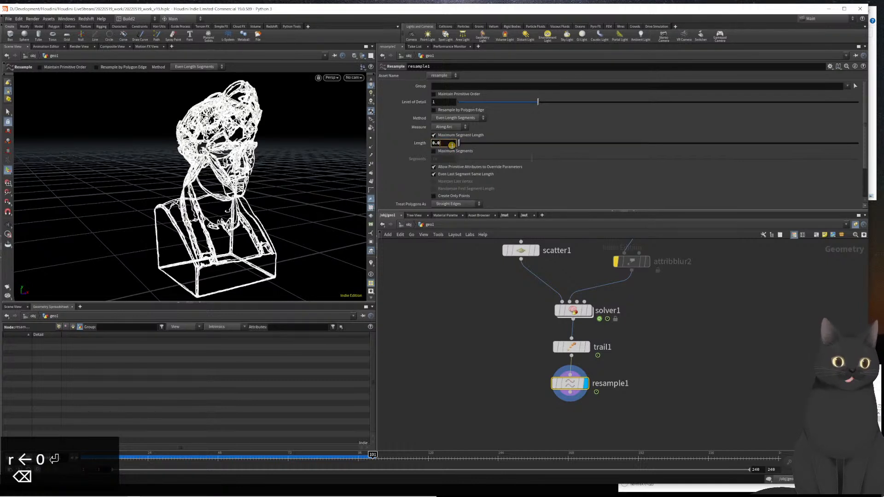
pyautogui.write('01')
pyautogui.press('Return')
# Set Treat Polygons As to Subdivision Curves on the Resample node and enable its Curve U Attribute output
pyautogui.scroll(-2, 449, 149)
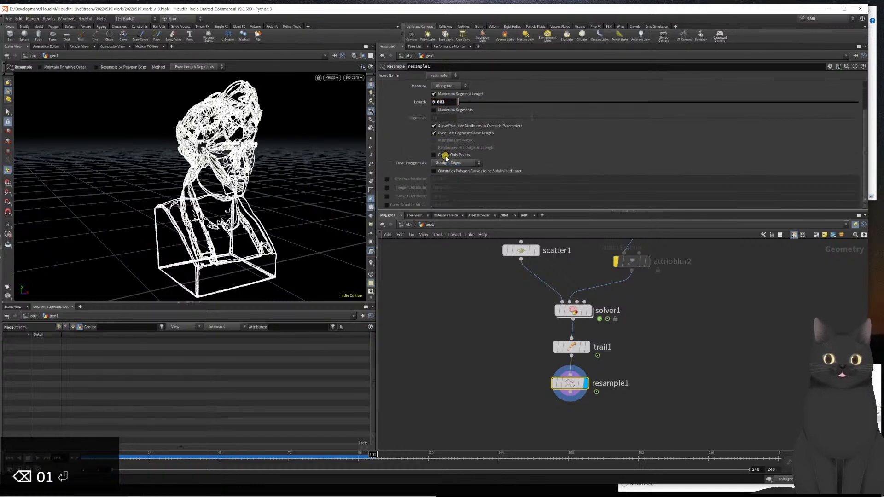
pyautogui.click(446, 162)
pyautogui.click(445, 178)
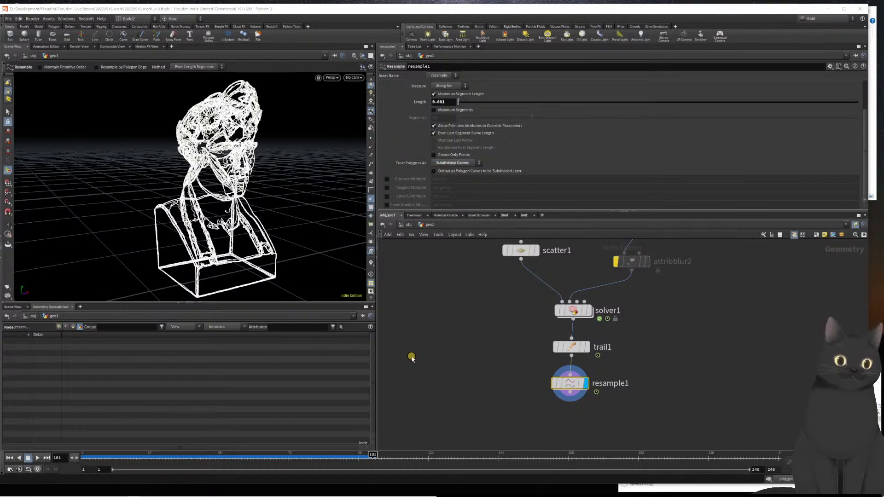
pyautogui.click(391, 197)
# Add a Point Wrangle connected to the output of resample1 and display it
pyautogui.moveTo(466, 377); pyautogui.dragTo(456, 302, button='middle')
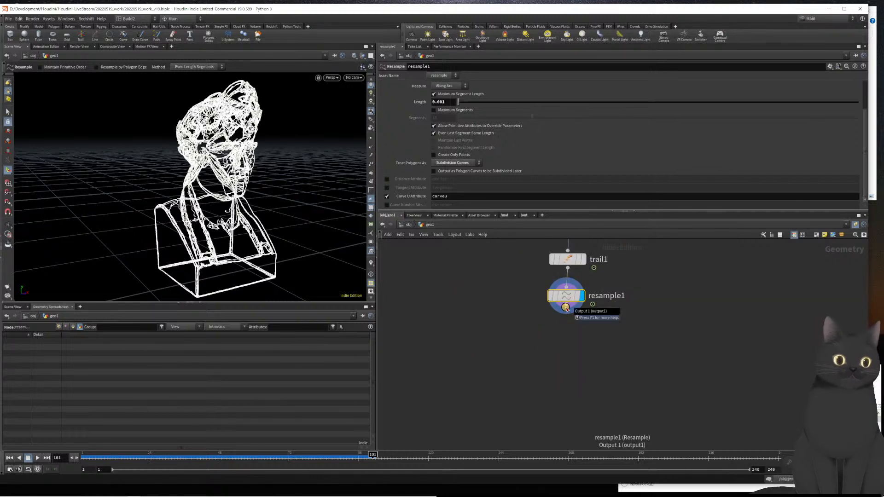
pyautogui.click(566, 307)
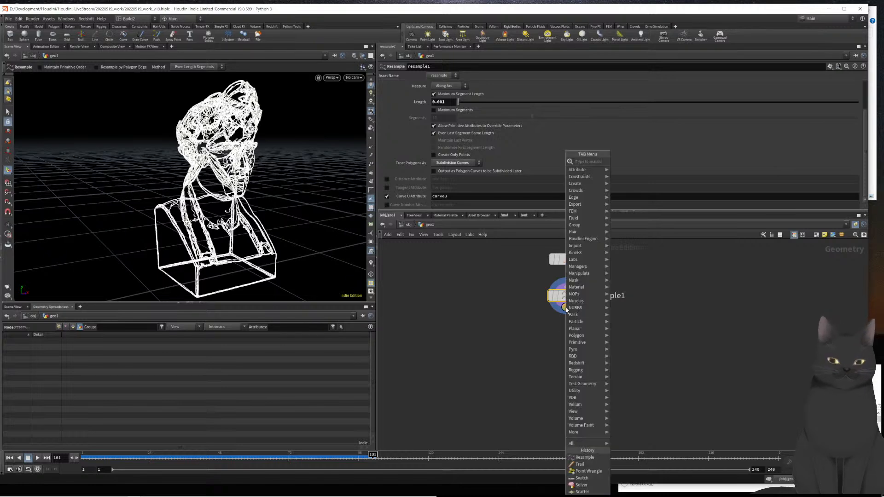
pyautogui.write('pow')
pyautogui.press('Down')
pyautogui.press('Return')
pyautogui.click(566, 310)
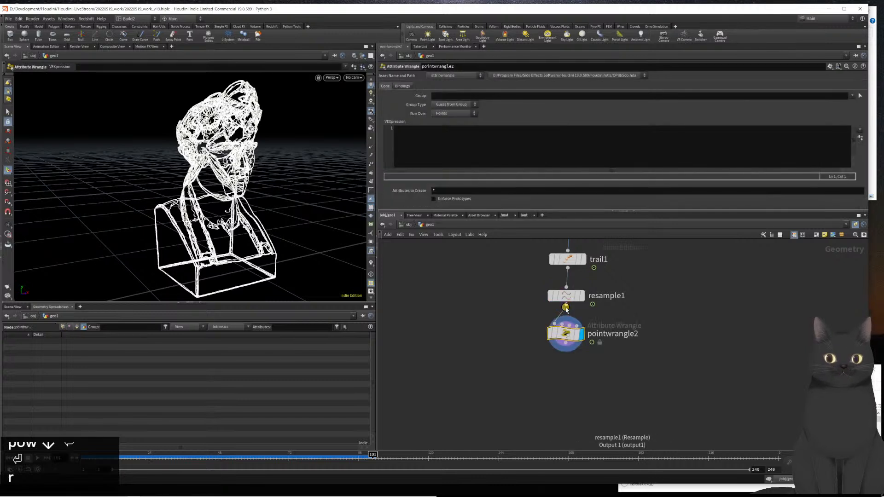
# Write the first VEX line of the new wrangle: float amp = chf("Overall_Scale");
pyautogui.click(530, 155)
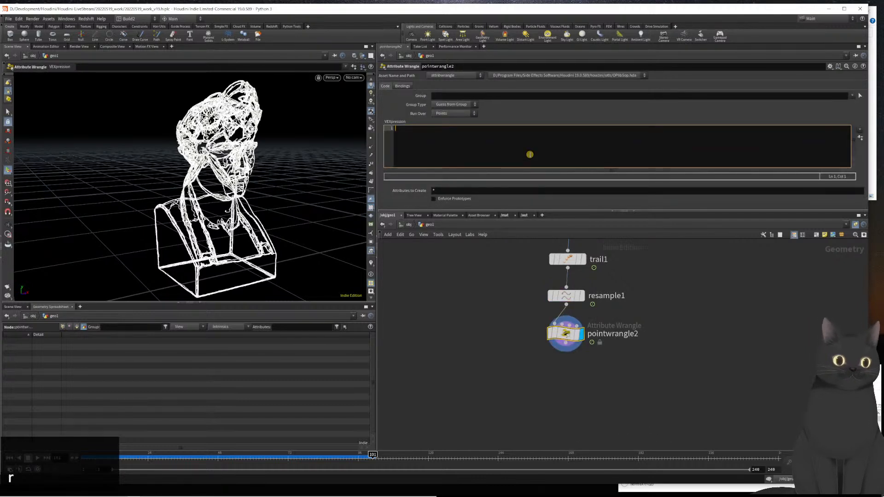
pyautogui.write('float amp = ')
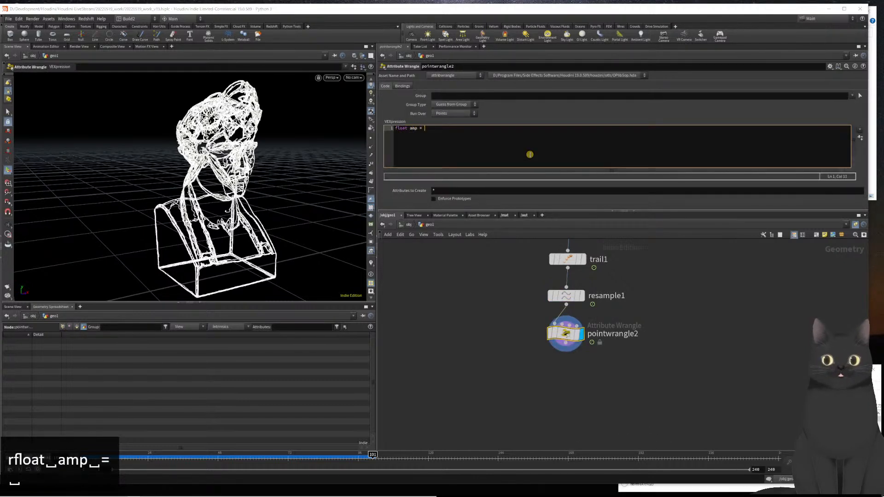
pyautogui.write('chf("Ove')
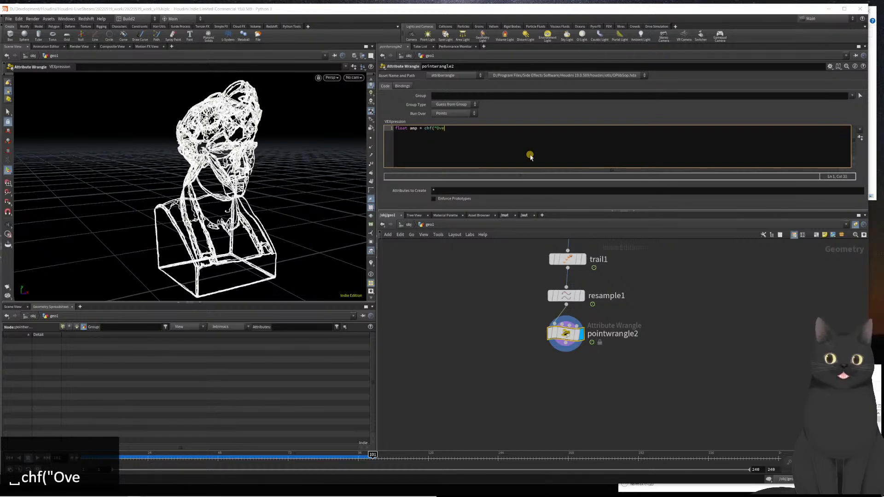
pyautogui.write('rall_Scal')
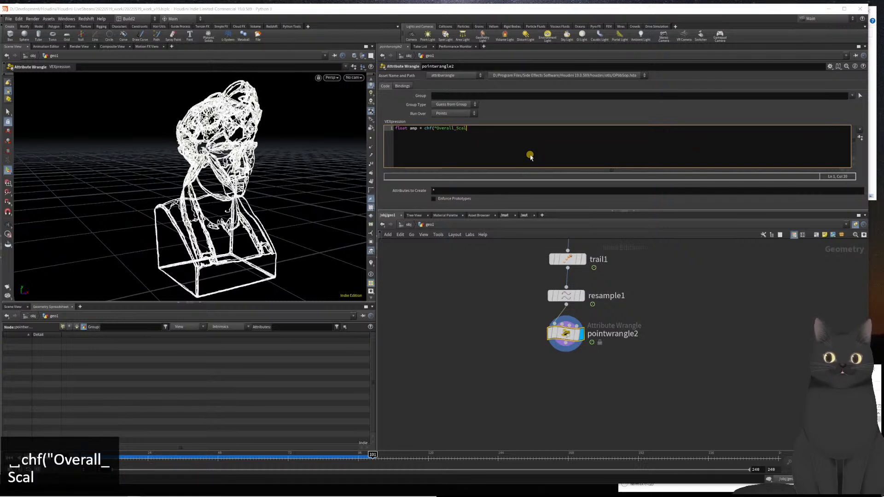
pyautogui.write('e")')
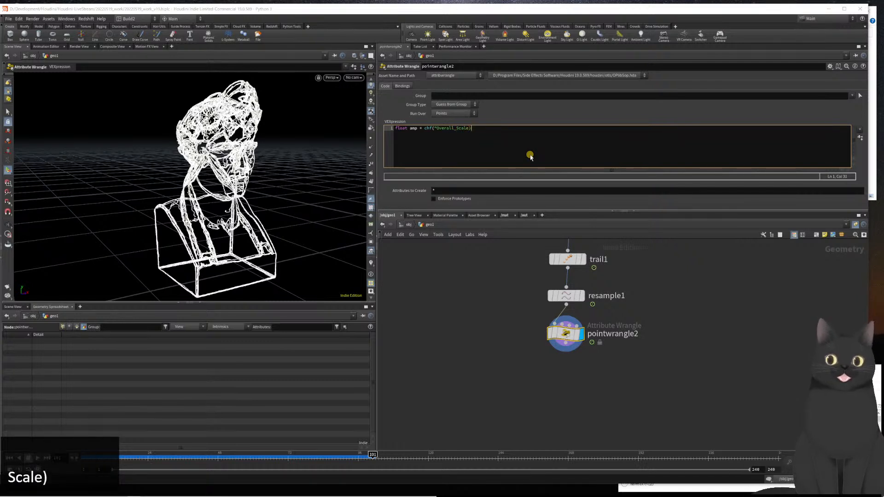
pyautogui.write(';')
pyautogui.press('Return')
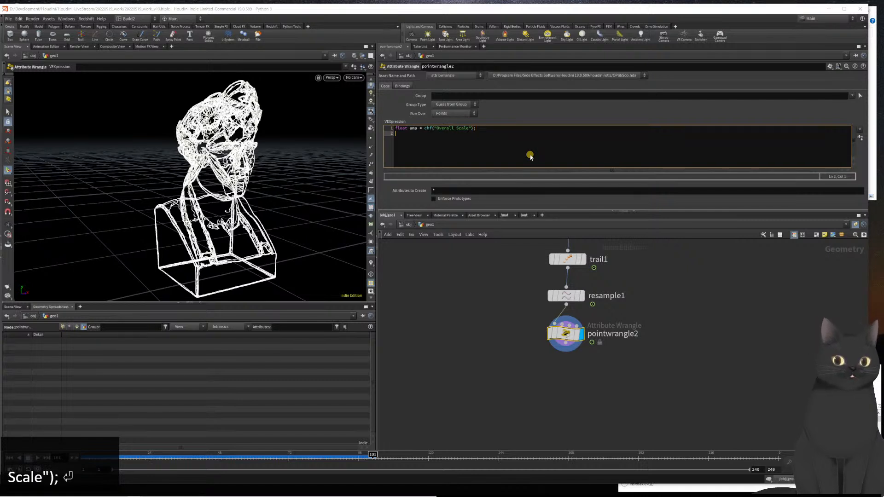
# Add a second VEX line to the wrangle: f@width = chramp("Ramp_Width", f@curve) * amp;
pyautogui.write('f@wi')
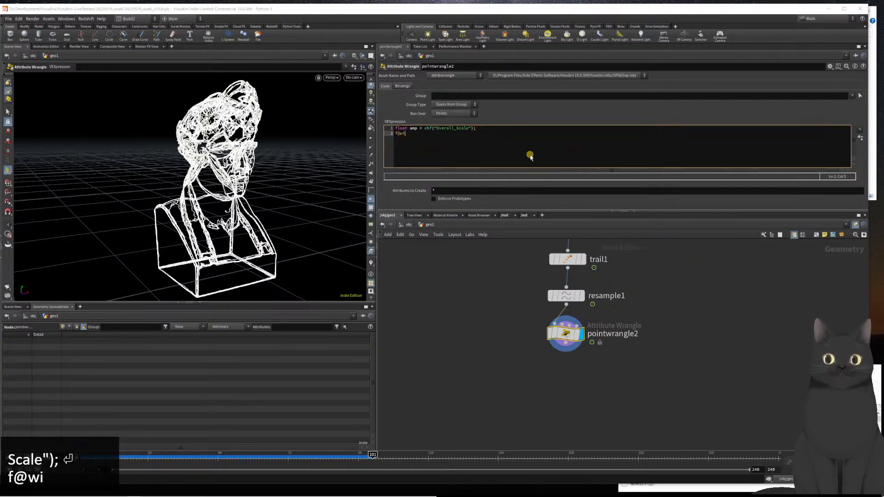
pyautogui.write('dht')
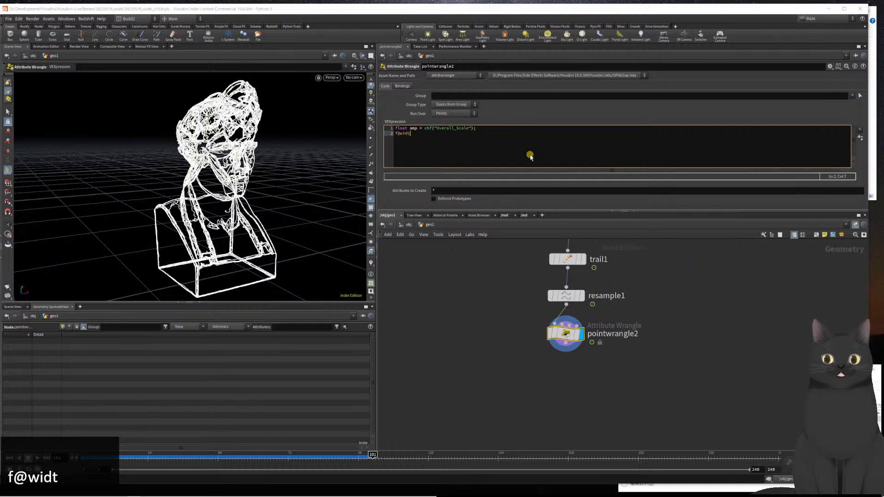
pyautogui.write('chramp(')
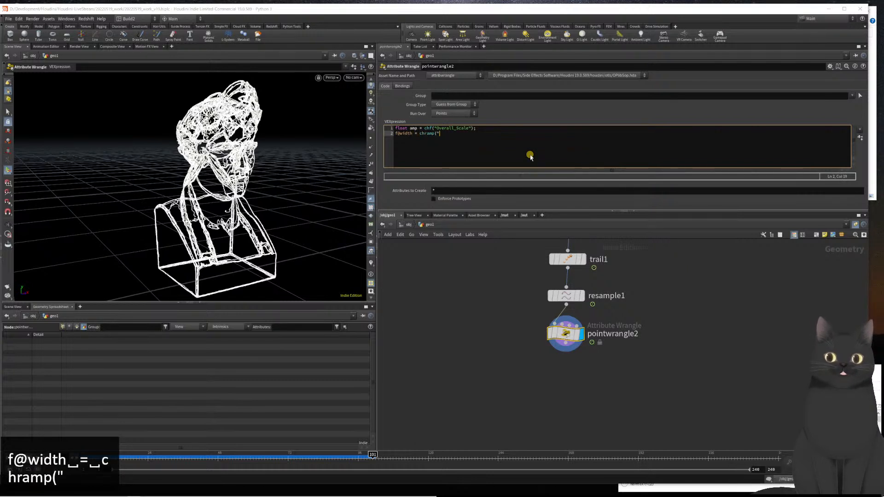
pyautogui.write('"')
pyautogui.write('RAM')
pyautogui.write('amp_')
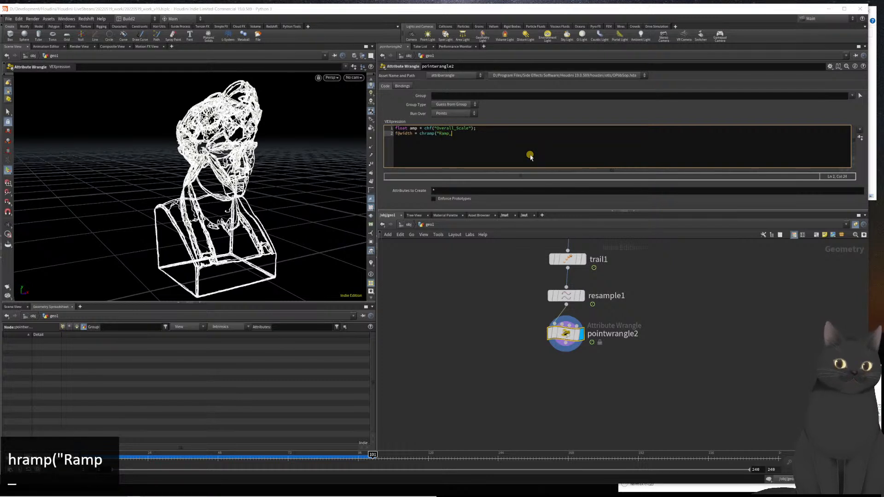
pyautogui.write('Width')
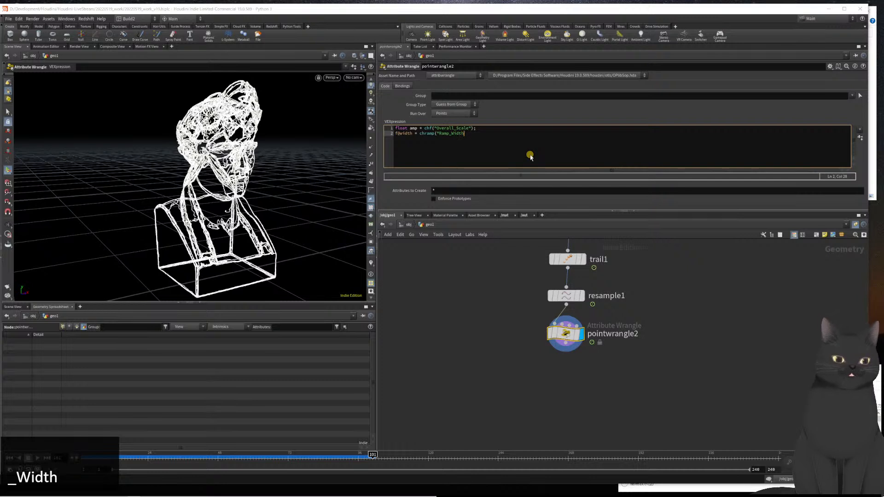
pyautogui.write('", ')
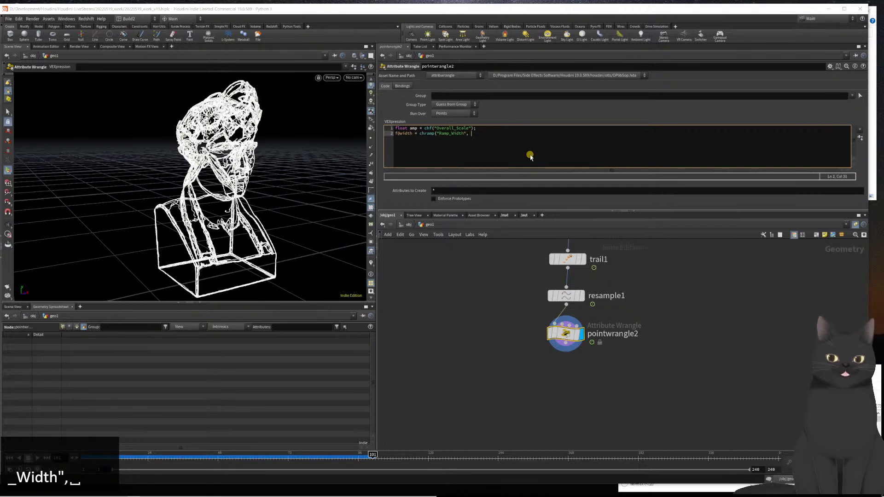
pyautogui.write('f@')
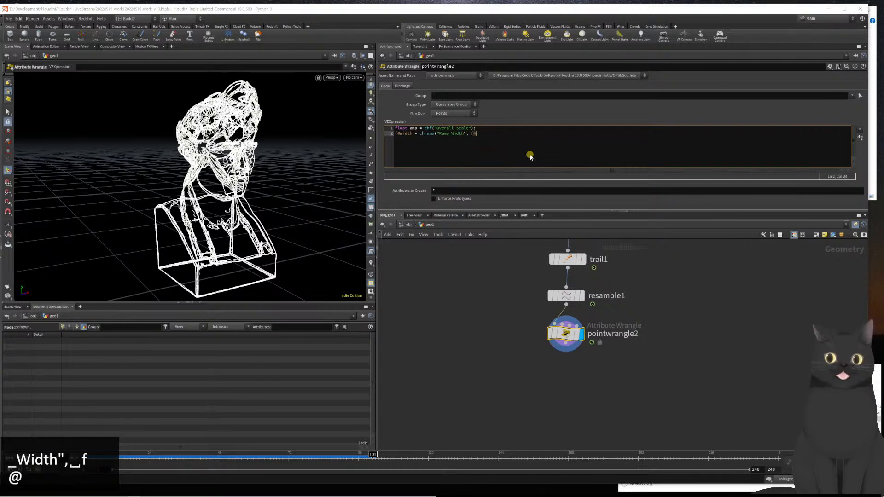
pyautogui.write('curve')
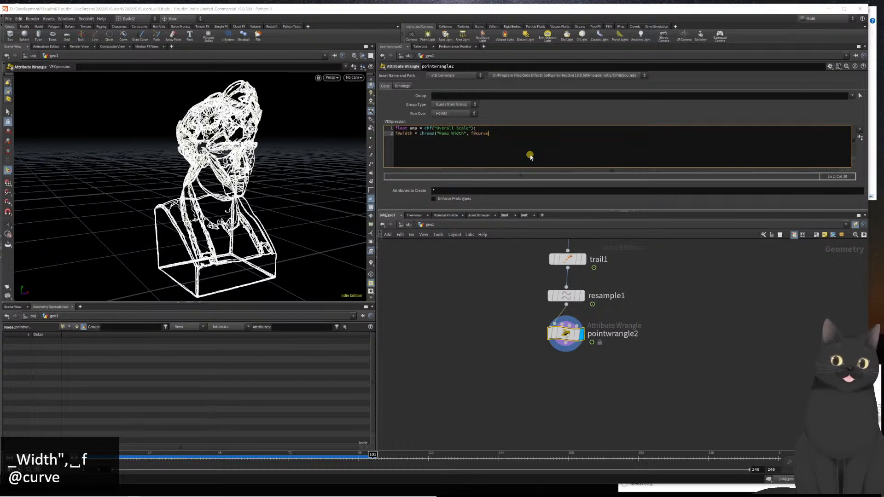
pyautogui.write(') * ap,p;')
pyautogui.press('BackSpace')
pyautogui.press('BackSpace')
pyautogui.press('BackSpace')
pyautogui.write('mp;')
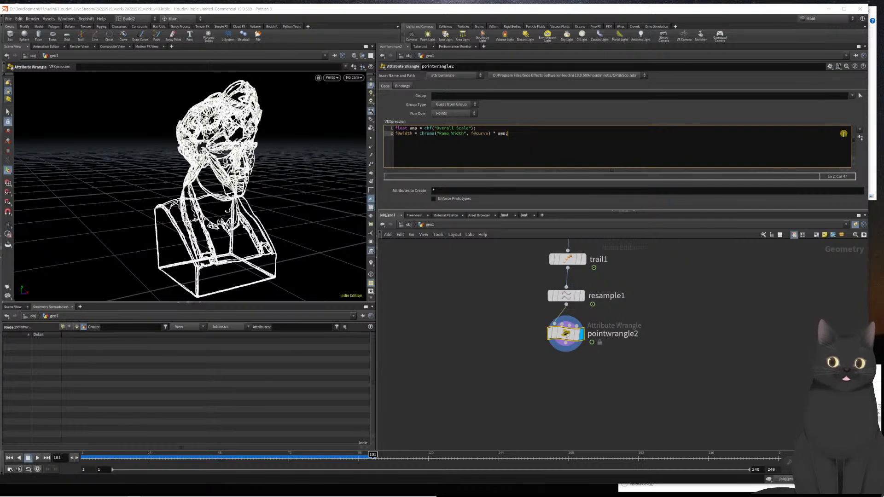
# Generate the wrangle's channel parameters from the code and set Overall Scale to 0.02
pyautogui.click(860, 137)
pyautogui.scroll(-1, 502, 197)
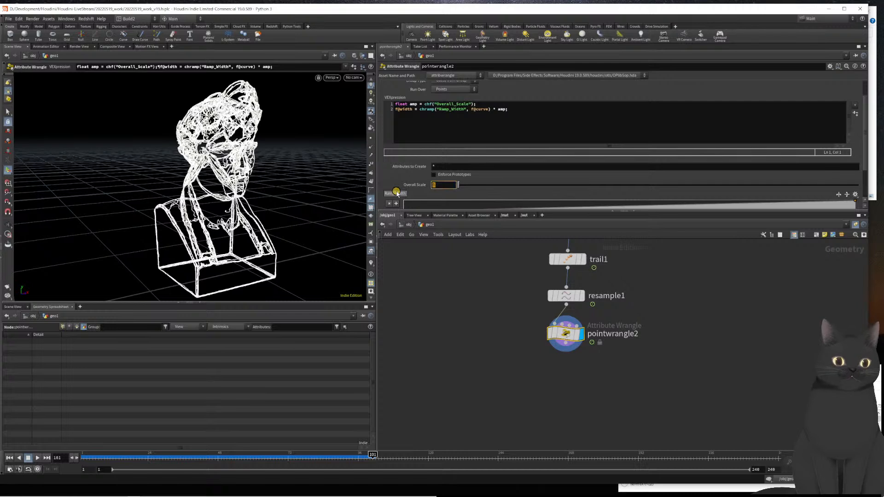
pyautogui.write('0.02')
pyautogui.press('Return')
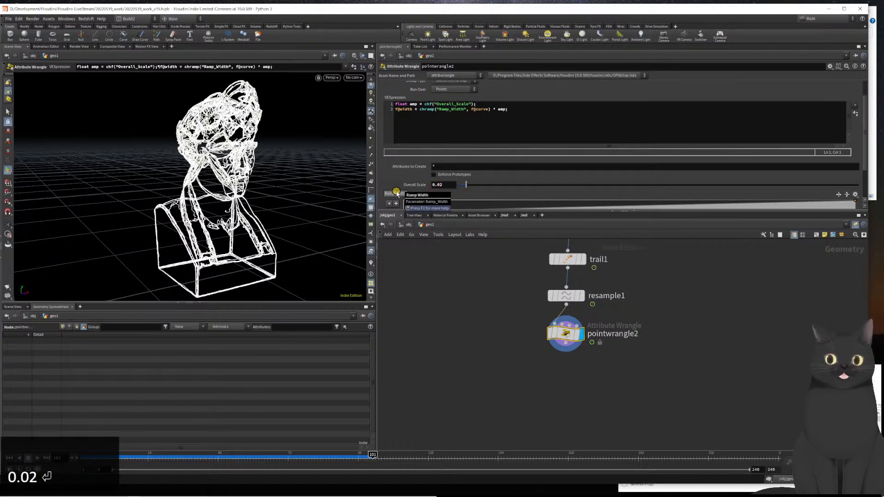
# Check the Curve U attribute name on resample1, and examine the wrangle's point attributes in the Geometry Spreadsheet
pyautogui.click(489, 132)
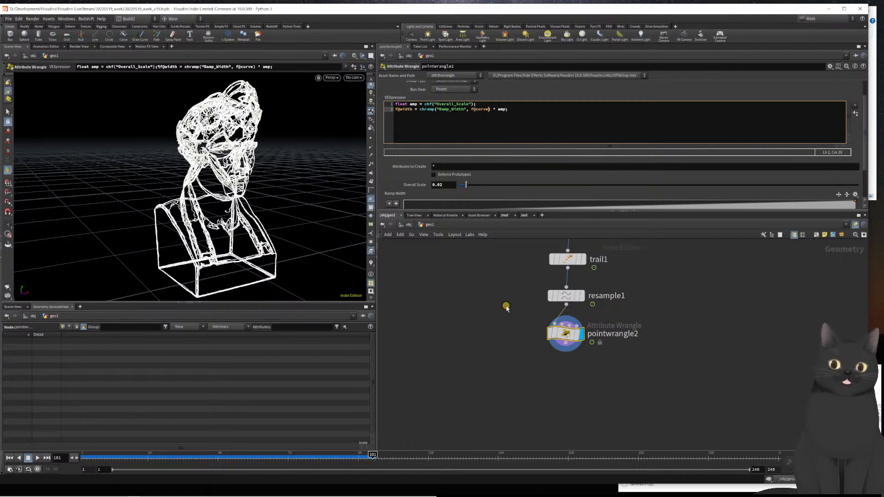
pyautogui.moveTo(513, 288); pyautogui.dragTo(611, 302)
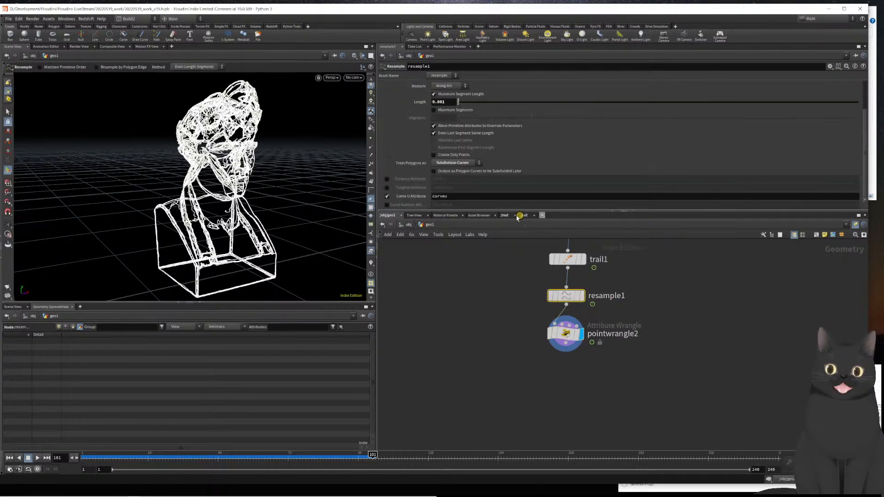
pyautogui.click(450, 196)
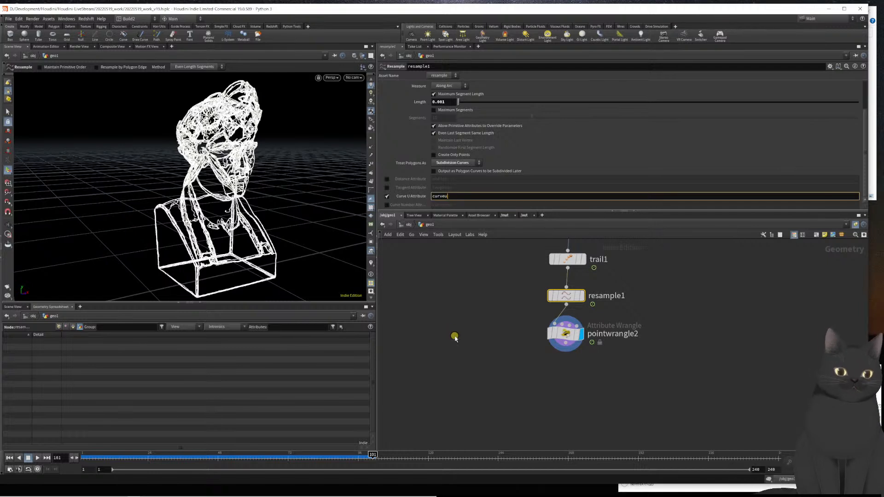
pyautogui.moveTo(481, 326); pyautogui.dragTo(612, 351)
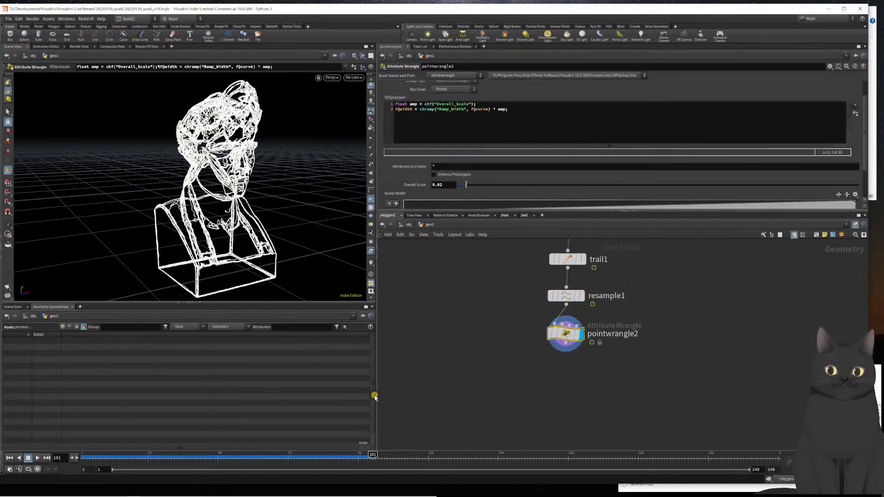
pyautogui.click(64, 327)
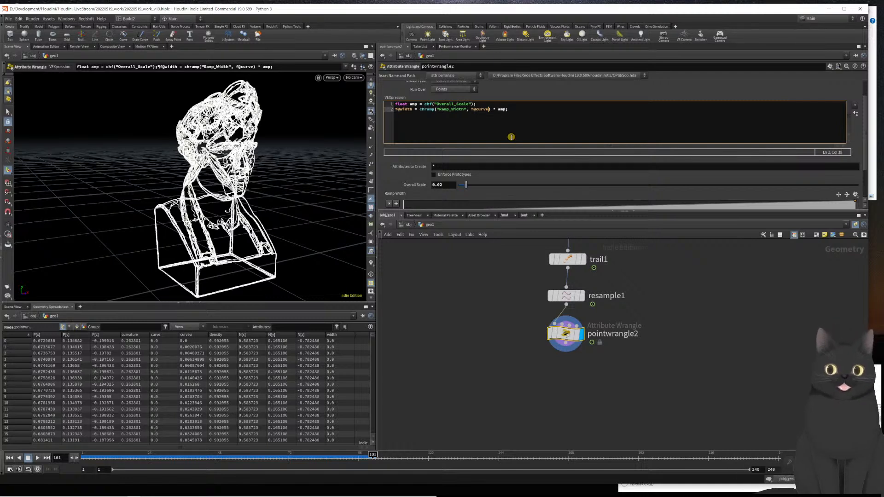
# Correct the ramp's lookup attribute to f@curveu in the wrangle code, and undo a trial change of Overall Scale
pyautogui.write('u')
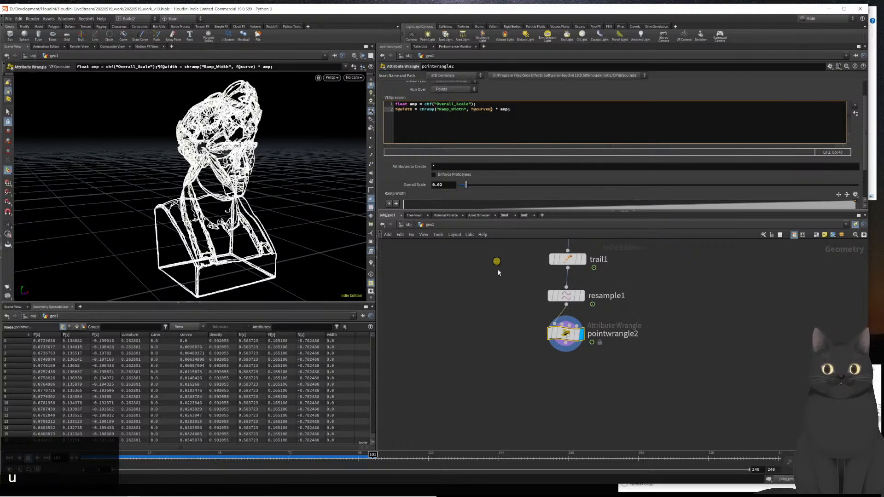
pyautogui.click(496, 312)
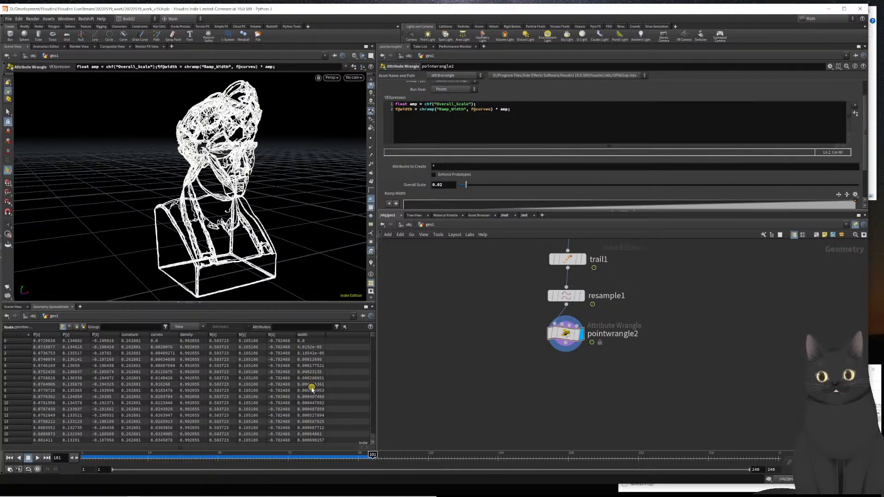
pyautogui.moveTo(465, 187)
pyautogui.mouseDown()
pyautogui.moveTo(503, 189)
pyautogui.moveTo(476, 188)
pyautogui.mouseUp()
pyautogui.hotkey('ctrl', 'z')
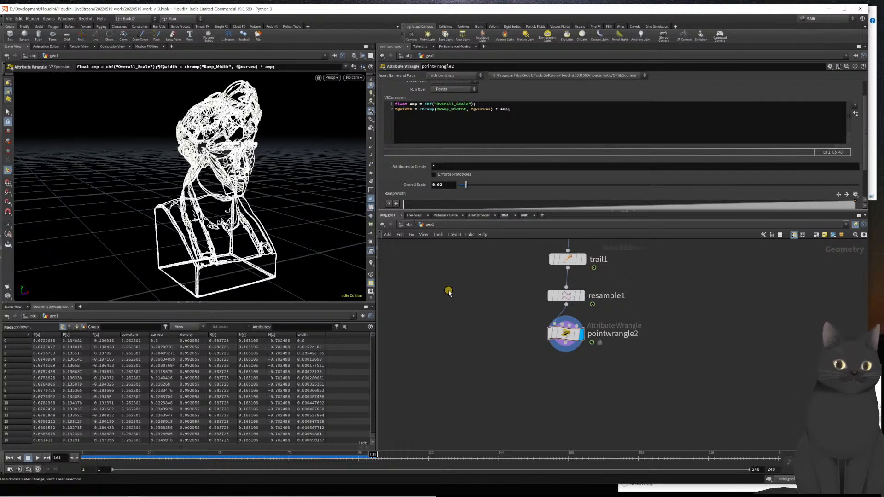
# Shape Ramp Width into a centred peak by adding a point at about position 0.508 with value 1 and lowering the end point's value to 0
pyautogui.scroll(-2, 559, 162)
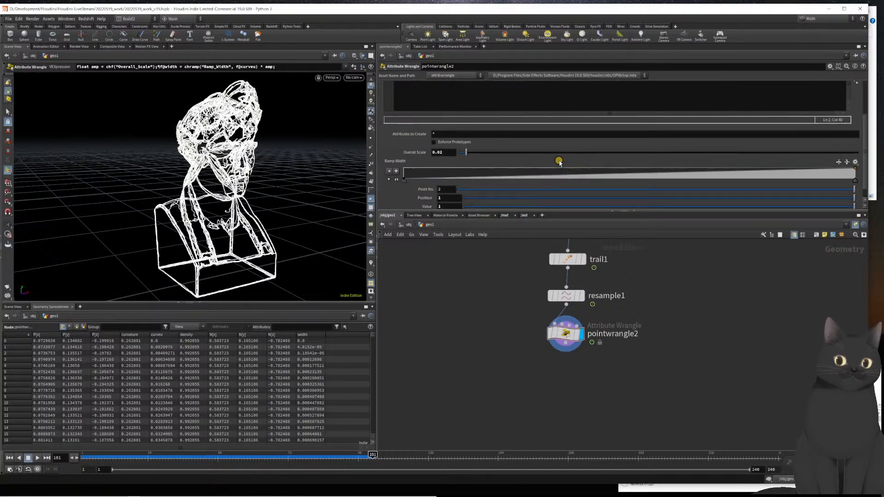
pyautogui.click(595, 177)
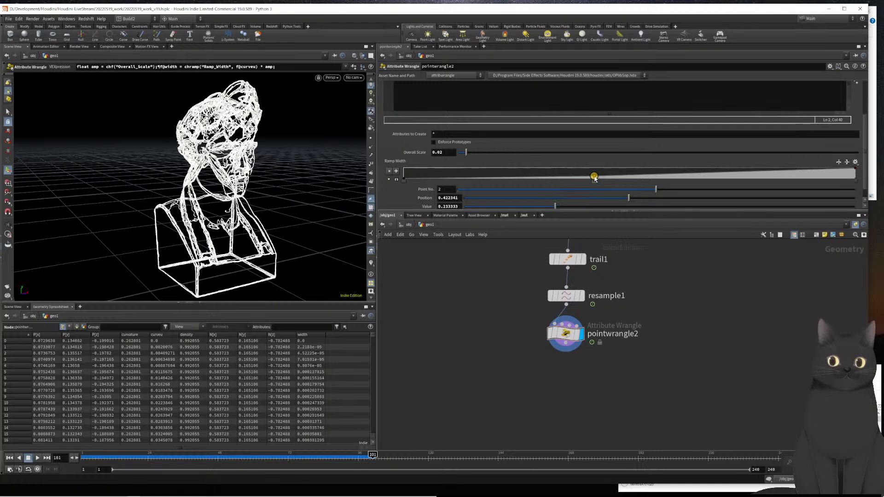
pyautogui.moveTo(594, 177); pyautogui.dragTo(633, 168)
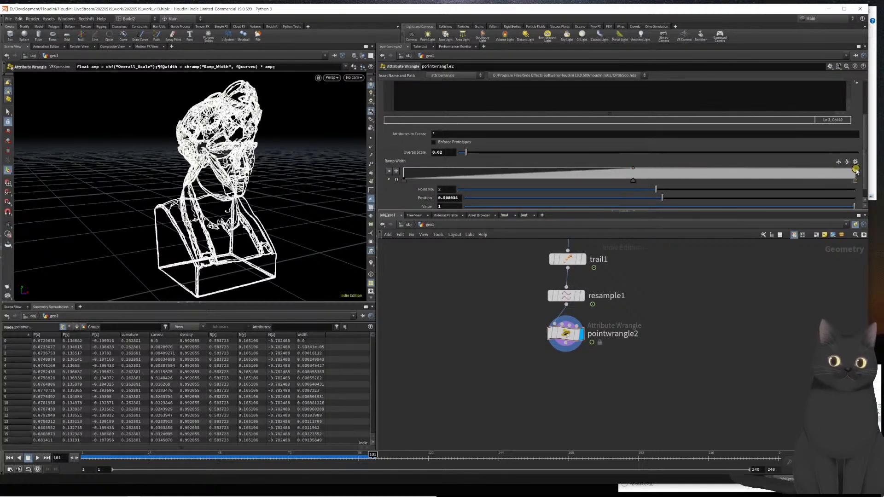
pyautogui.moveTo(856, 170); pyautogui.dragTo(855, 183)
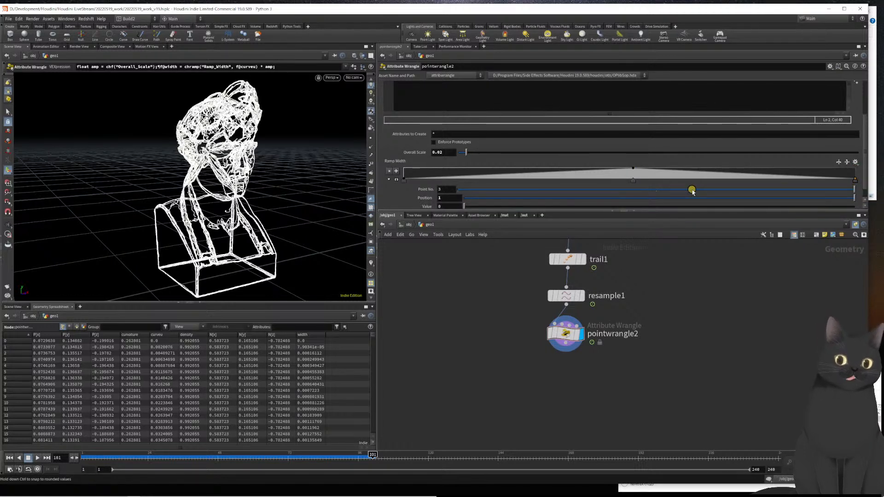
pyautogui.moveTo(468, 327); pyautogui.dragTo(640, 372)
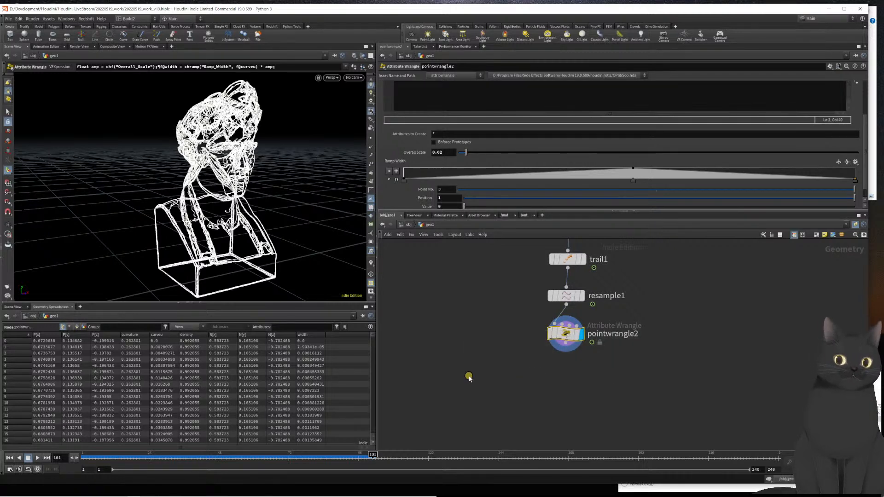
# Go up to the object level, create a new camera from the current view, and lock the camera to the view
pyautogui.press('u')
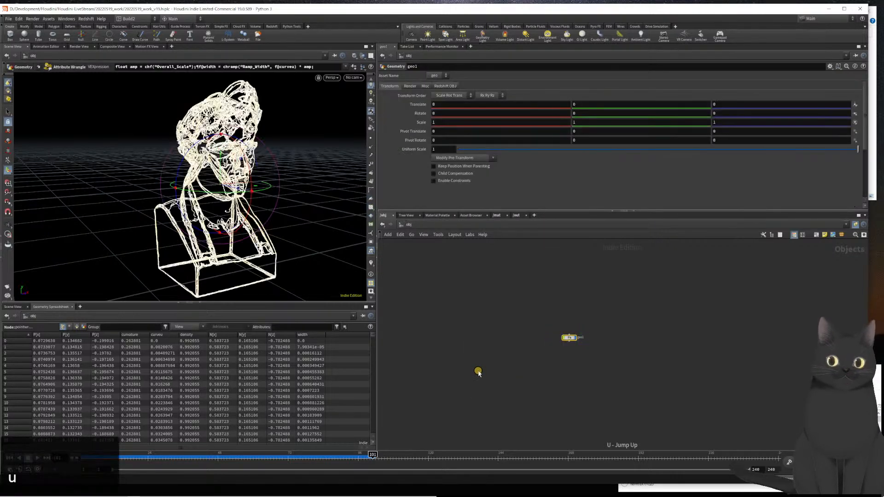
pyautogui.click(353, 77)
pyautogui.click(358, 98)
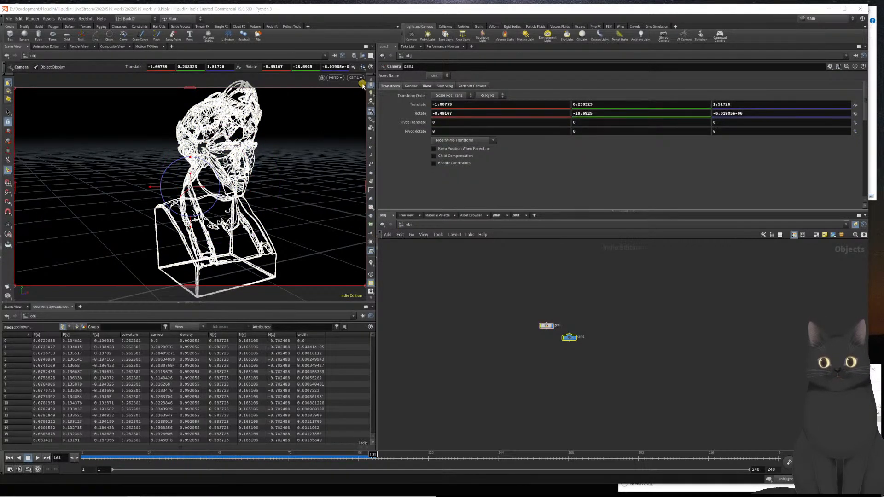
pyautogui.scroll(3, 368, 105)
pyautogui.click(368, 103)
pyautogui.press('Escape')
# Widen the viewport pane and reframe cam1 so that the whole bust is seen from the side within the frame
pyautogui.moveTo(283, 174); pyautogui.dragTo(351, 270)
pyautogui.press('Return')
pyautogui.moveTo(381, 306); pyautogui.dragTo(471, 304)
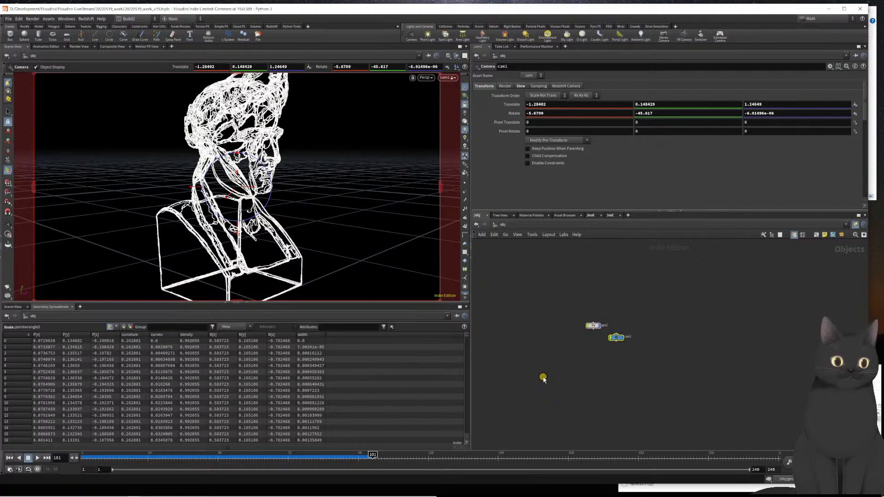
pyautogui.press('Escape')
pyautogui.scroll(-3, 257, 203)
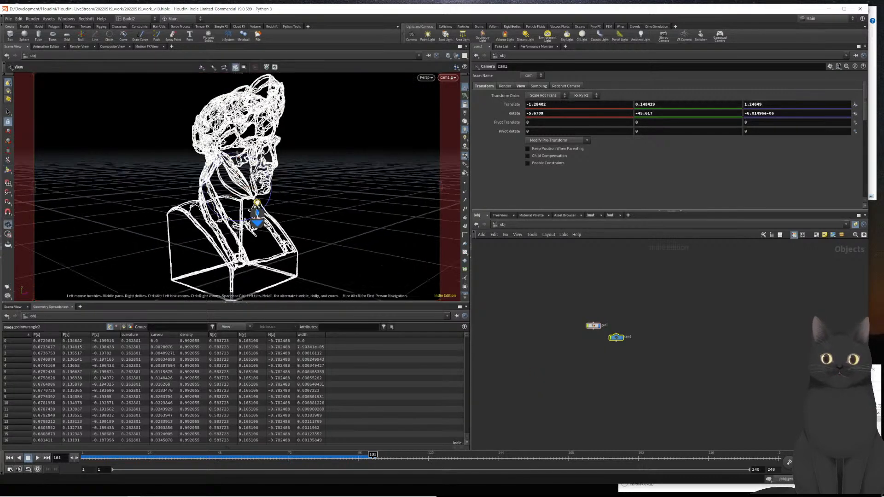
pyautogui.scroll(-2, 257, 203)
pyautogui.scroll(2, 257, 202)
pyautogui.press('Return')
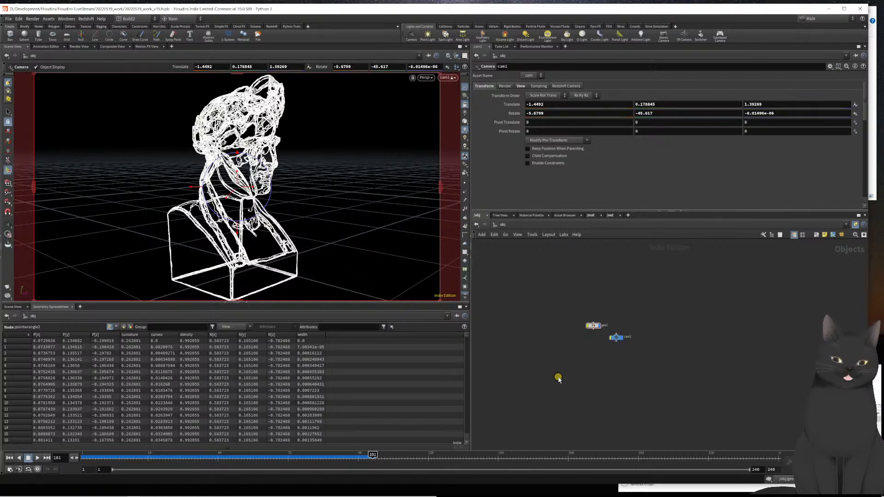
pyautogui.press('u')
pyautogui.press('Tab')
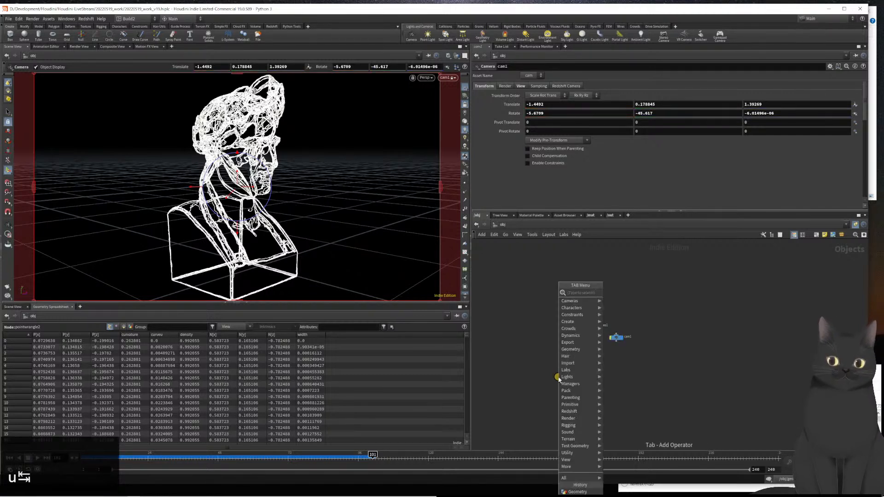
pyautogui.click(519, 333)
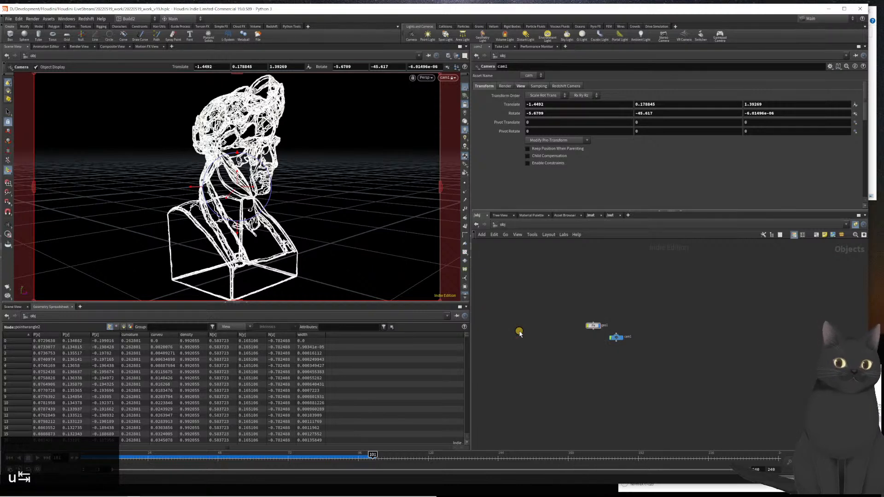
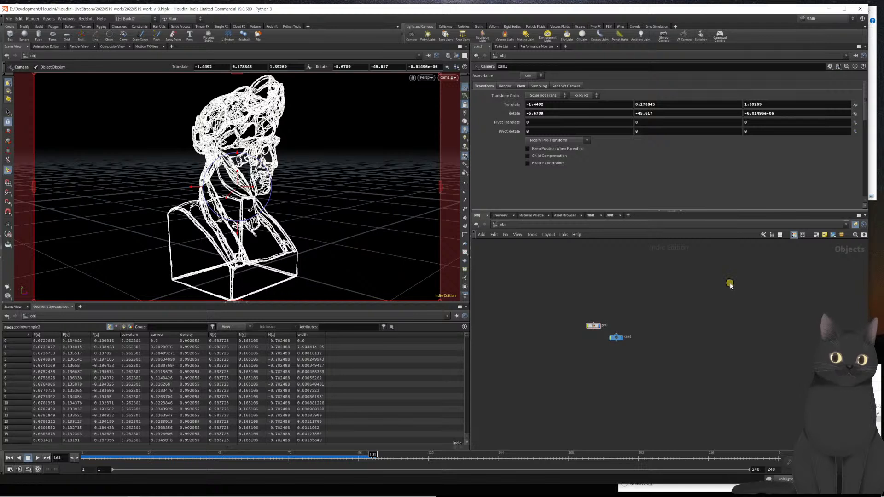
pyautogui.moveTo(285, 493)
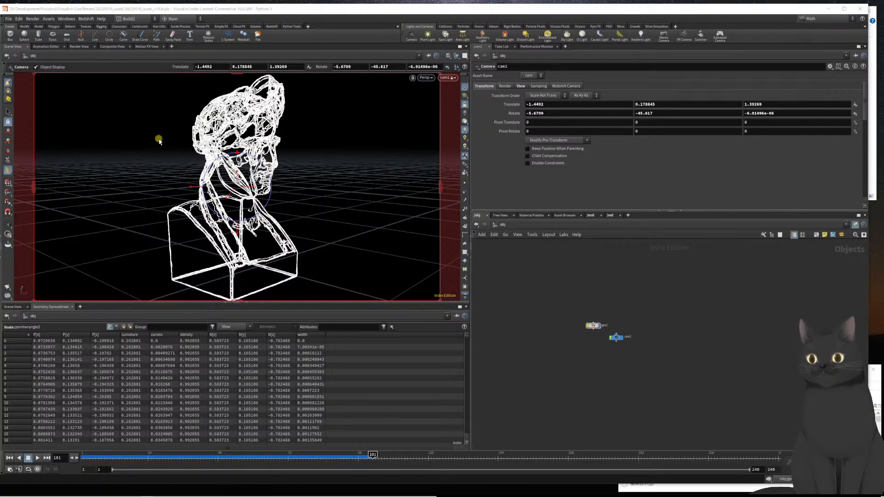
# Add a Sky Light to the scene and arrange the sunlight and skylight nodes one above the other beside the camera node
pyautogui.scroll(3, 549, 309)
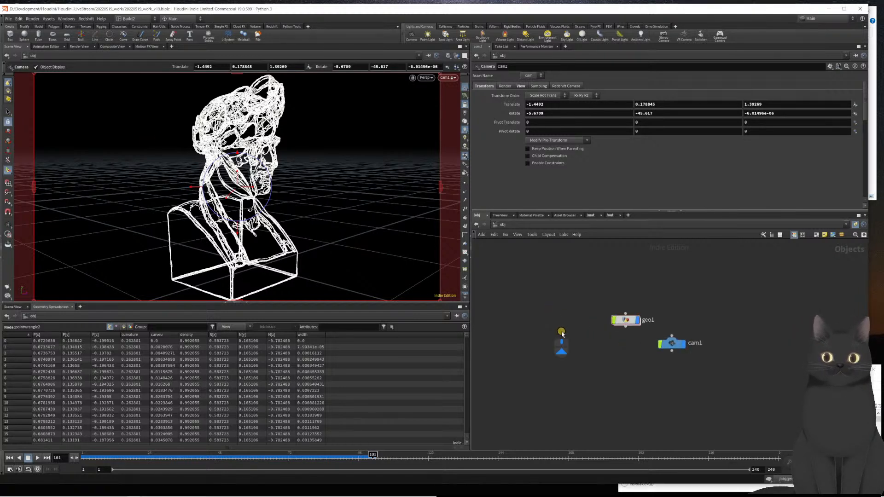
pyautogui.moveTo(592, 361); pyautogui.dragTo(547, 362, button='middle')
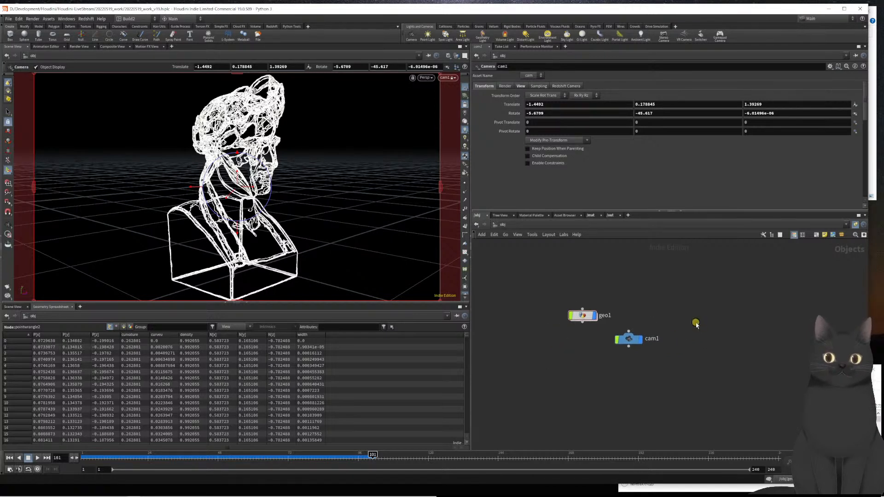
pyautogui.click(568, 37)
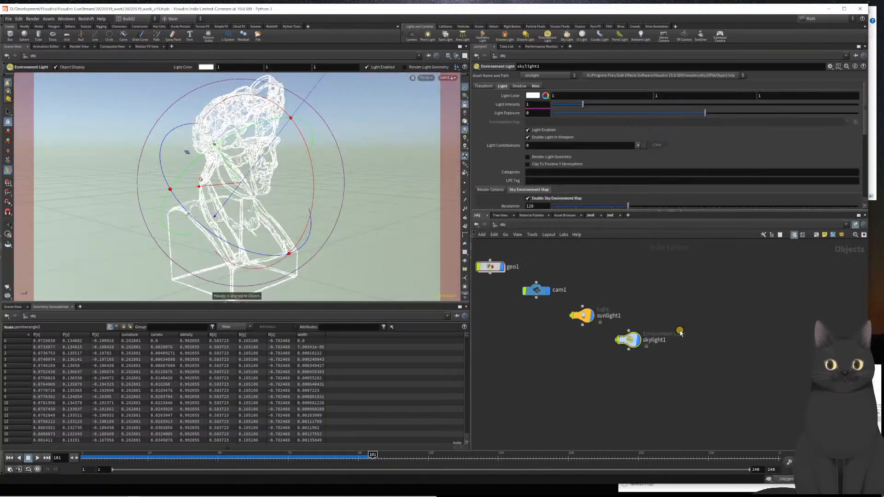
pyautogui.moveTo(654, 287); pyautogui.dragTo(709, 311, button='middle')
pyautogui.moveTo(642, 339); pyautogui.dragTo(682, 317)
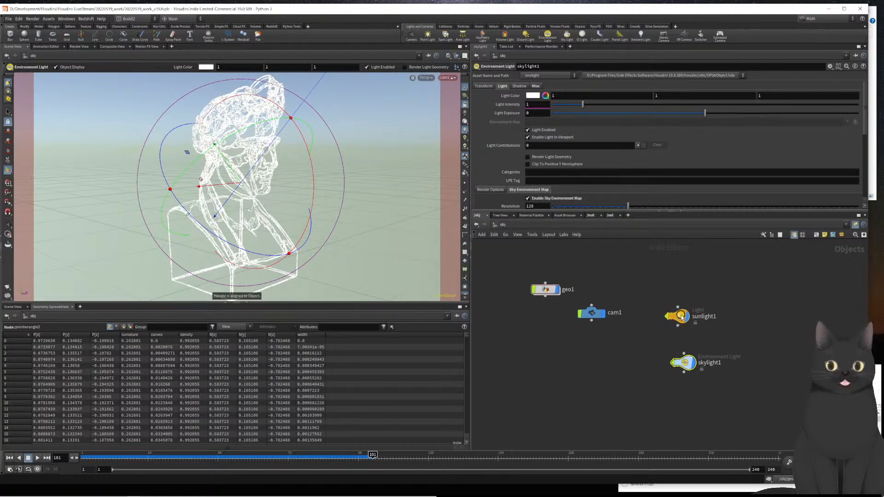
pyautogui.moveTo(684, 362); pyautogui.dragTo(679, 358)
pyautogui.moveTo(614, 366); pyautogui.dragTo(726, 341)
# Disable the skylight's Sky Environment Map and load lichtzange_01_desat.hdr from the hdri assets folder as its Environment Map
pyautogui.scroll(-1, 593, 158)
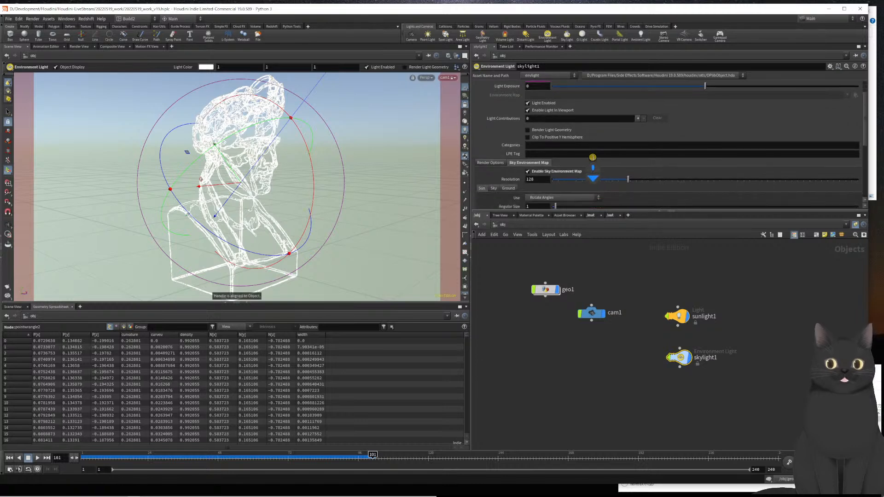
pyautogui.click(541, 173)
pyautogui.scroll(1, 616, 179)
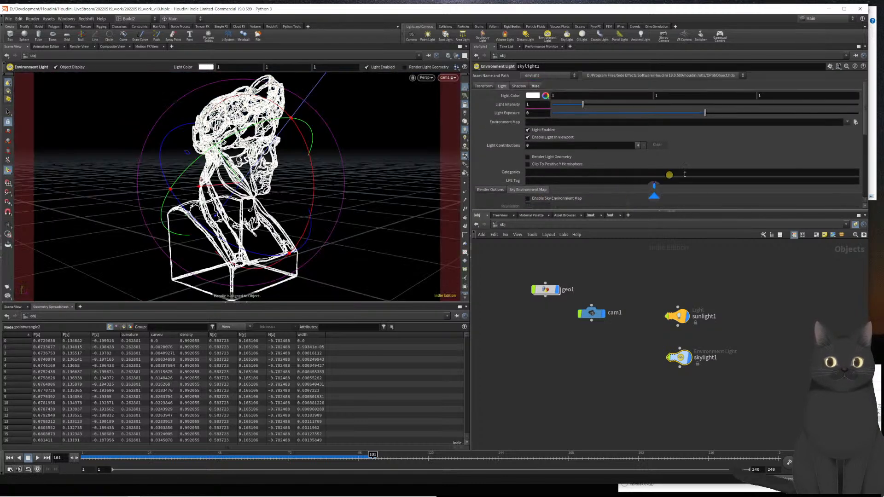
pyautogui.click(855, 124)
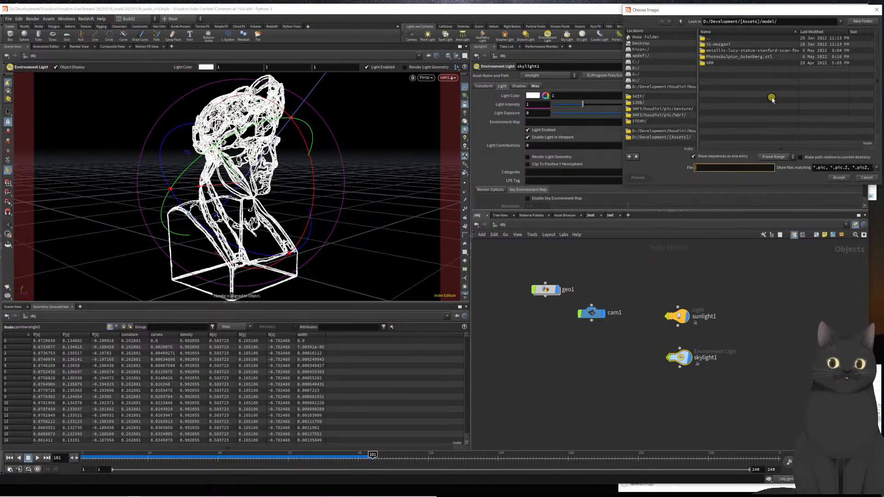
pyautogui.click(655, 138)
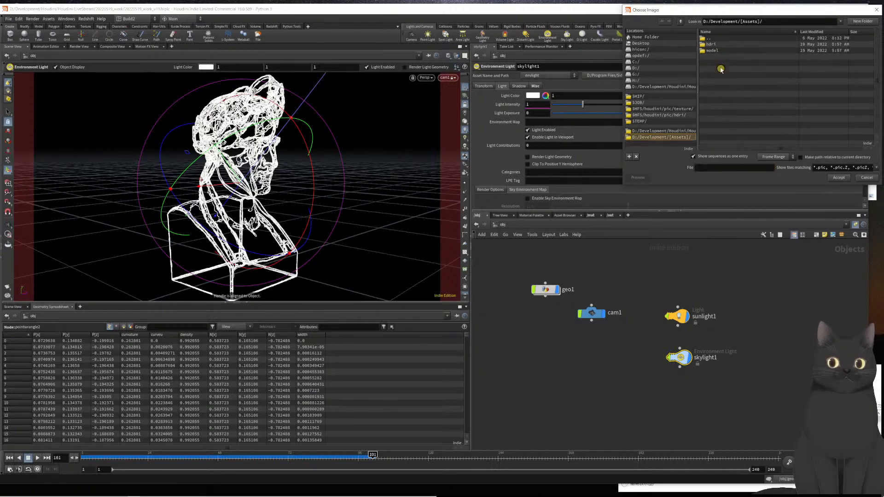
pyautogui.doubleClick(710, 44)
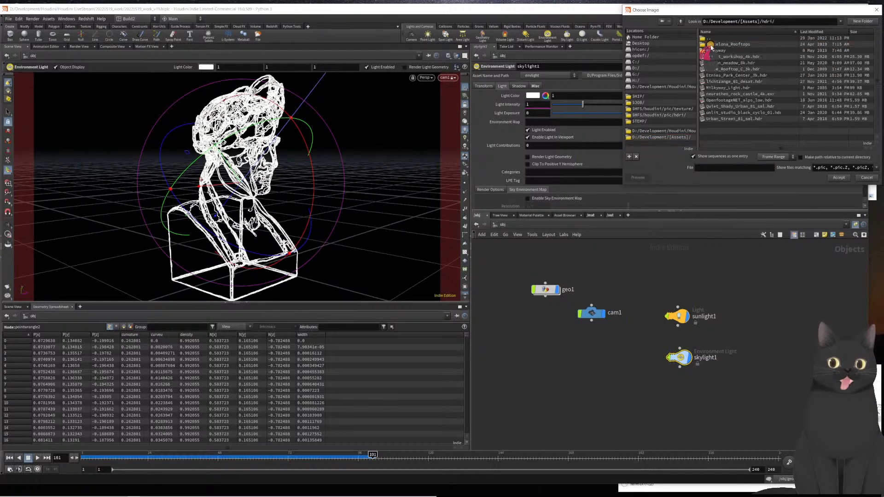
pyautogui.click(748, 82)
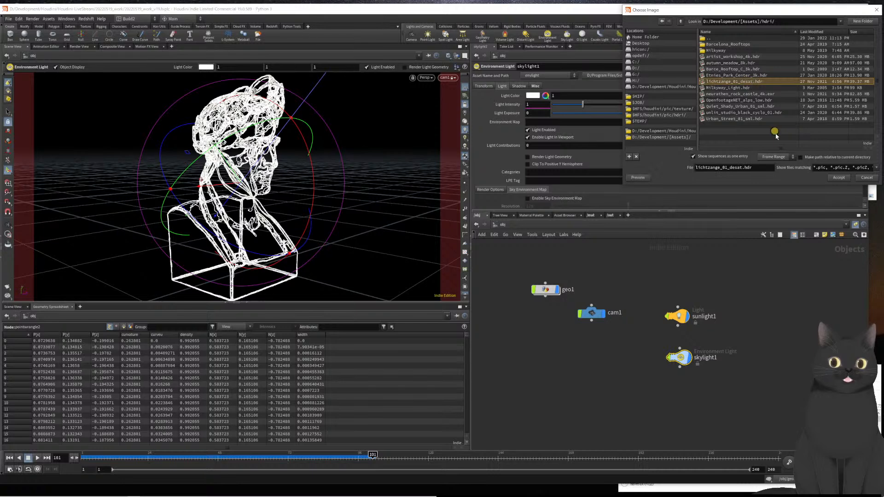
pyautogui.click(836, 177)
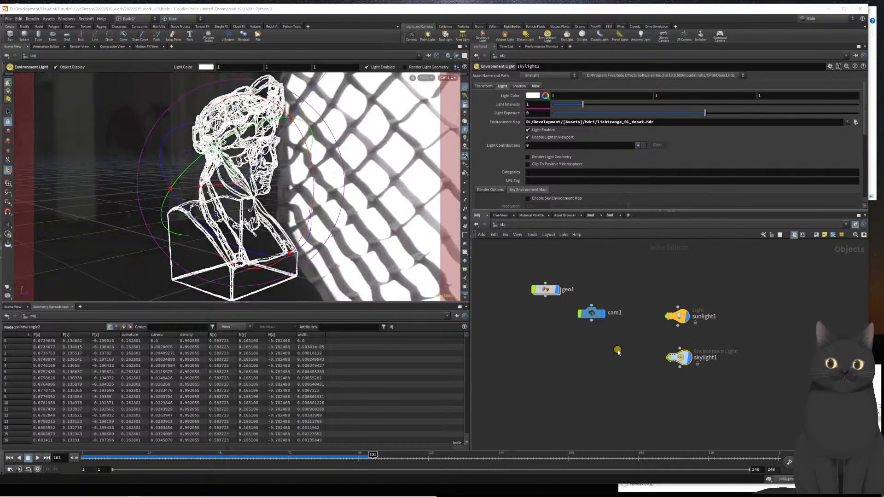
# Create a Mantra render node for the scene and save the file
pyautogui.click(676, 315)
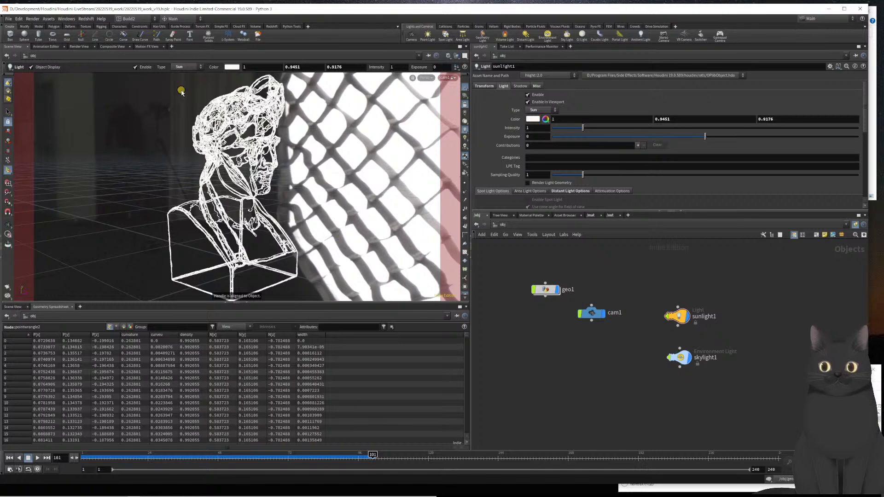
pyautogui.click(34, 19)
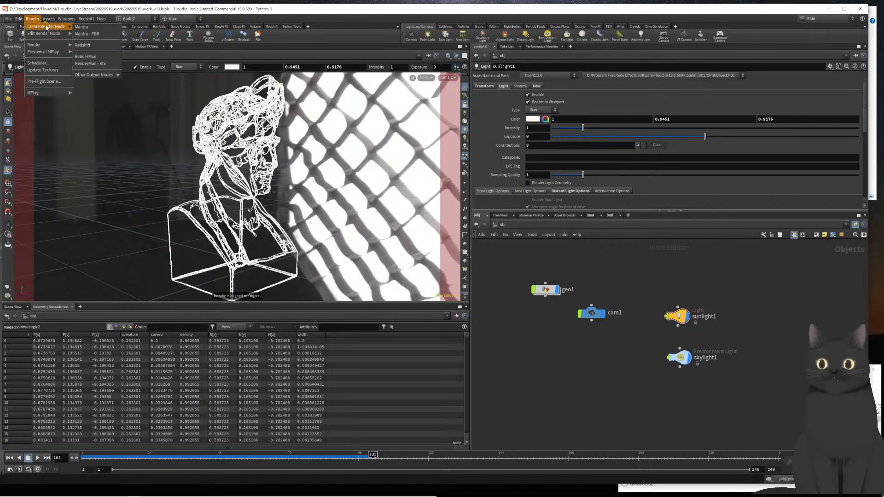
pyautogui.click(82, 28)
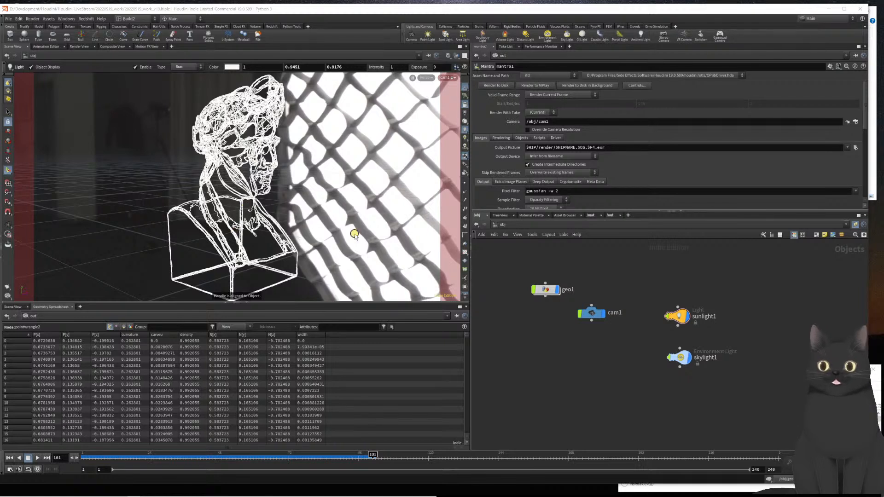
pyautogui.hotkey('ctrl', 's')
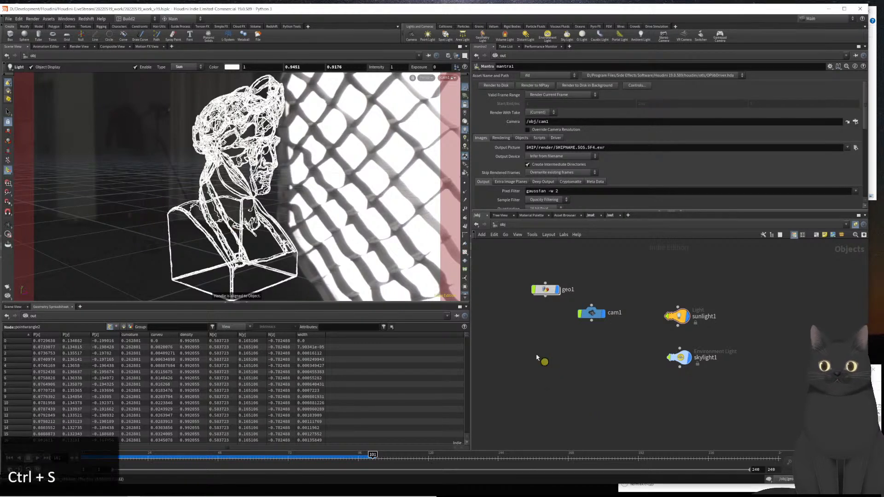
# Start a Mantra preview render of the bust curves in the Render View through /obj/cam1 and inspect it up close
pyautogui.click(79, 46)
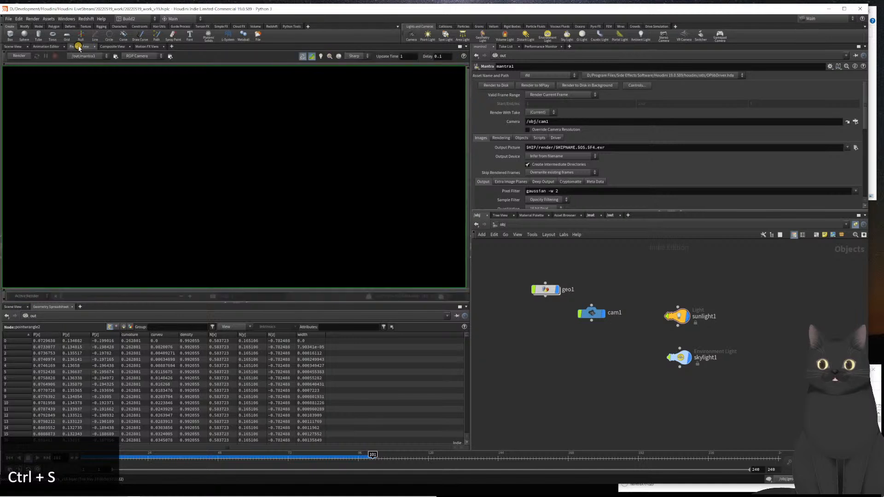
pyautogui.click(129, 57)
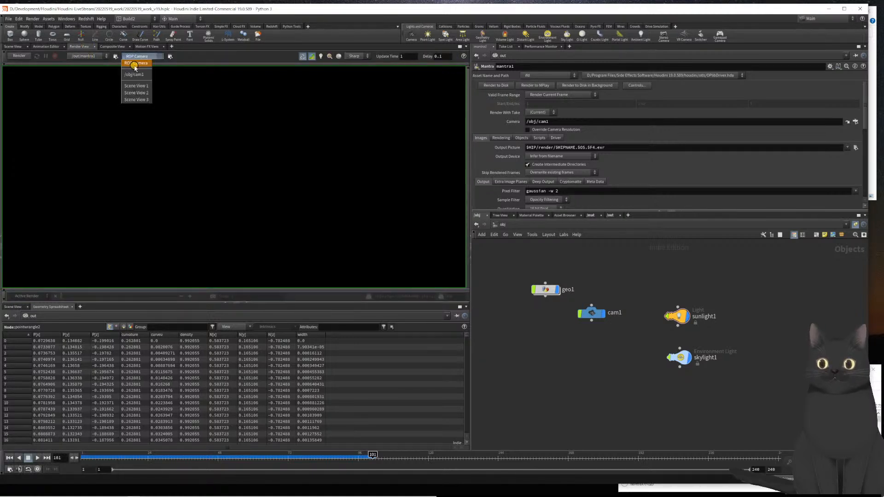
pyautogui.click(132, 78)
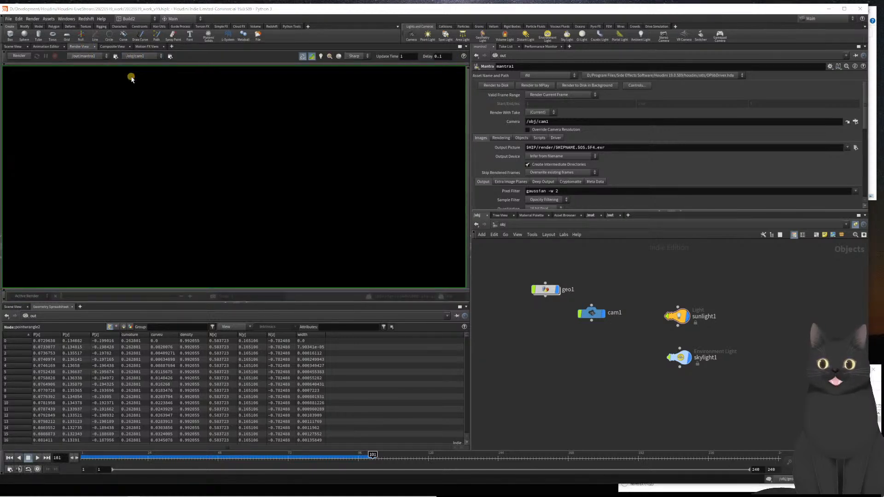
pyautogui.click(15, 56)
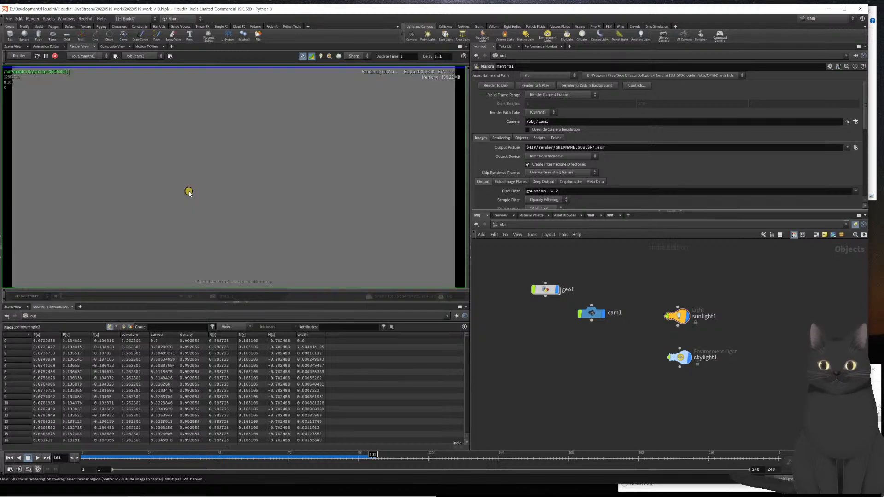
pyautogui.scroll(-1, 191, 193)
pyautogui.scroll(1, 191, 193)
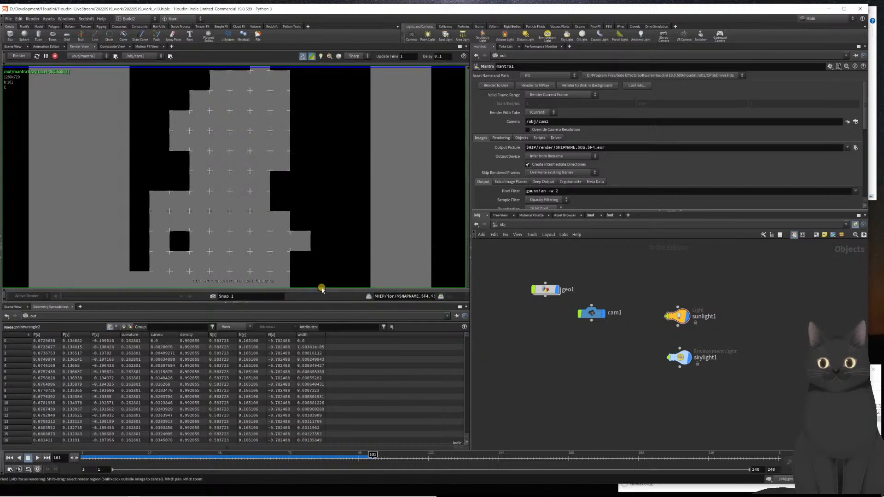
pyautogui.scroll(2, 245, 183)
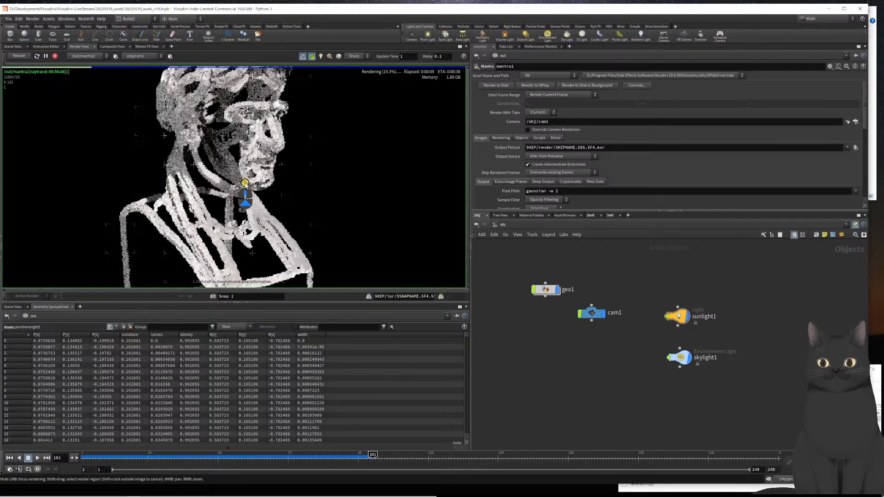
# Check the whole bust in the running preview render and stop the render
pyautogui.scroll(-3, 245, 183)
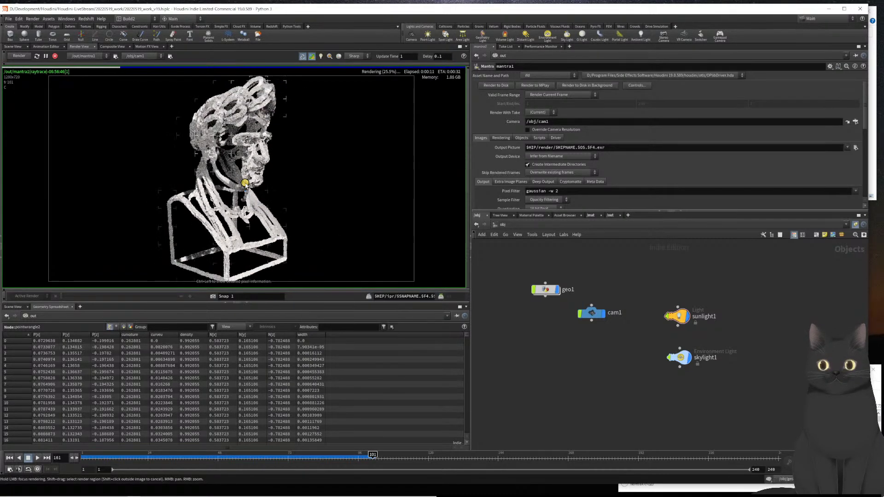
pyautogui.scroll(1, 245, 184)
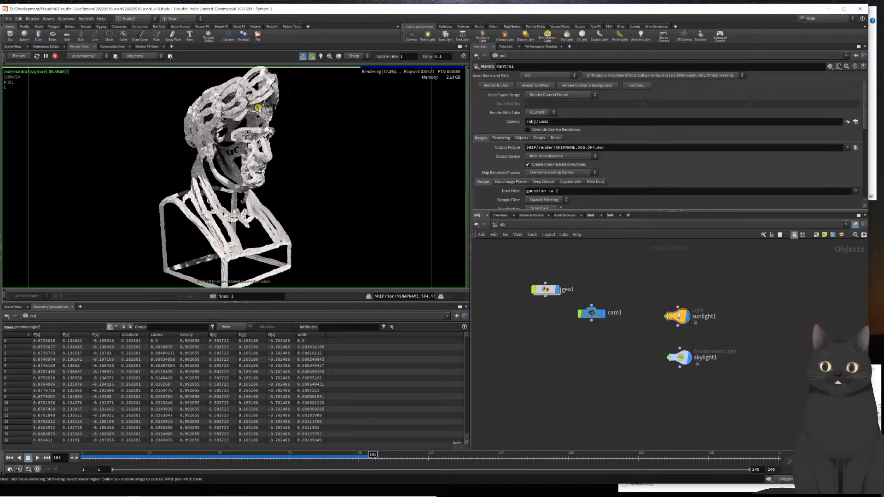
pyautogui.click(55, 56)
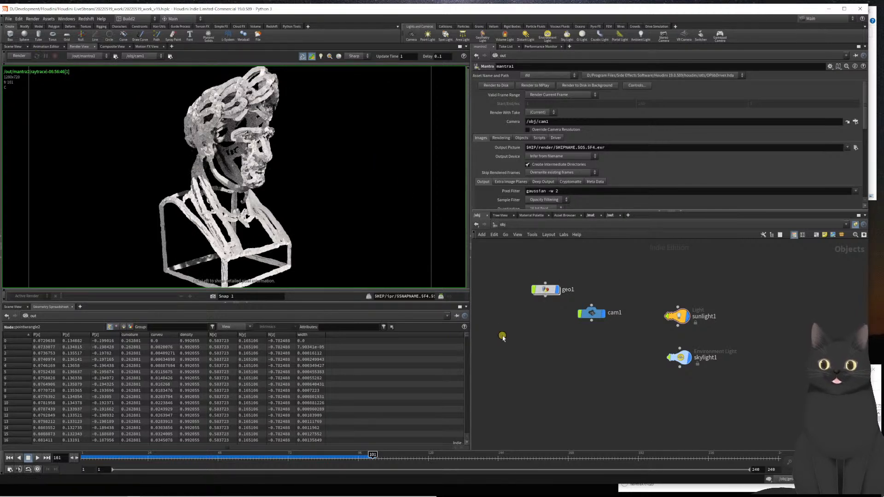
# Set the Overall Scale of the pointwrangle2 node inside geo1 to 0.002
pyautogui.doubleClick(547, 290)
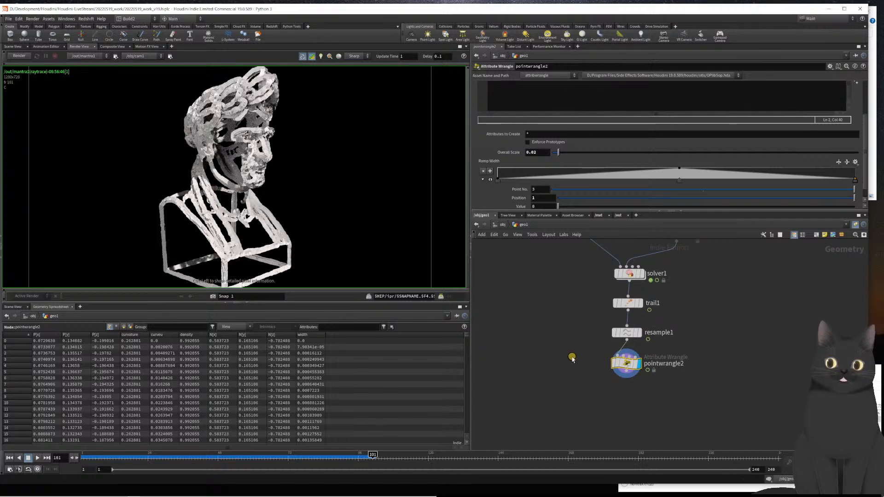
pyautogui.scroll(-7, 310, 387)
pyautogui.scroll(-13, 313, 389)
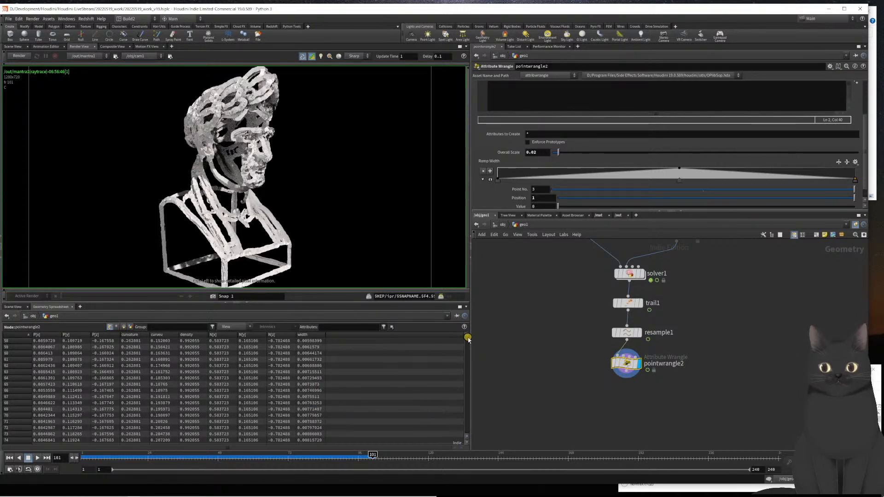
pyautogui.moveTo(468, 336)
pyautogui.mouseDown()
pyautogui.moveTo(450, 410)
pyautogui.moveTo(457, 460)
pyautogui.moveTo(467, 327)
pyautogui.mouseUp()
pyautogui.moveTo(556, 341); pyautogui.dragTo(588, 389)
pyautogui.scroll(-2, 564, 368)
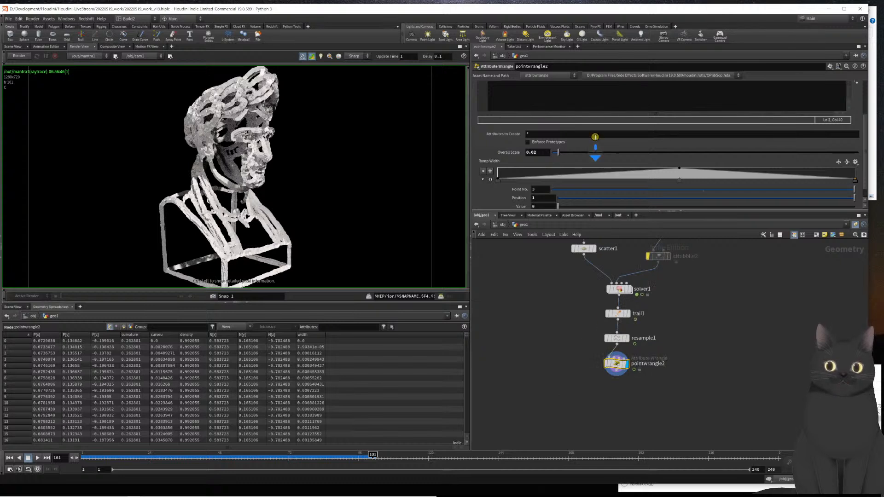
pyautogui.scroll(3, 588, 136)
pyautogui.scroll(2, 587, 119)
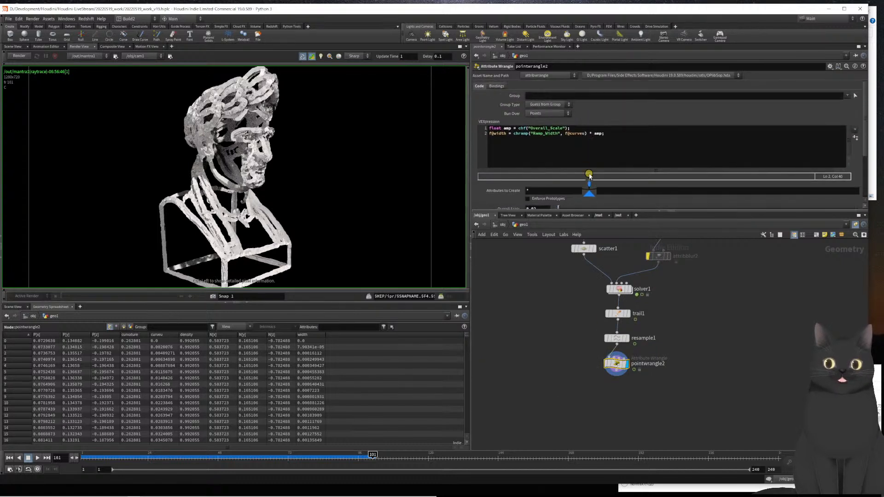
pyautogui.scroll(-3, 596, 175)
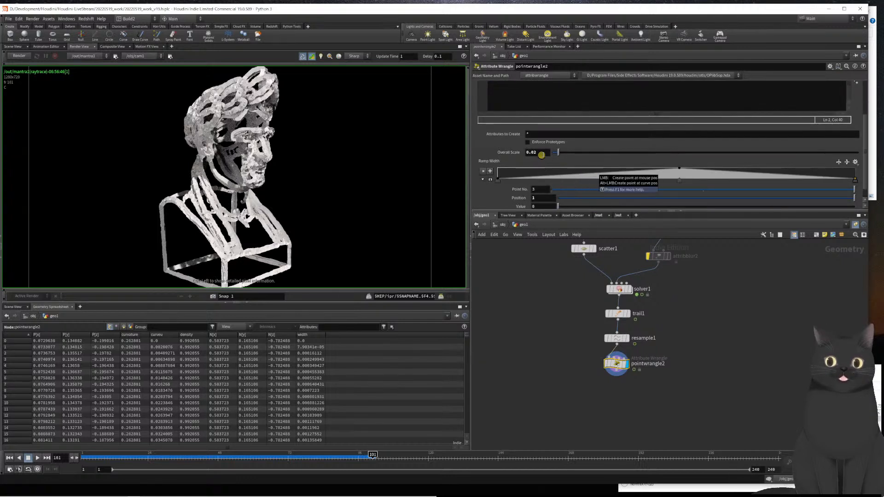
pyautogui.click(544, 154)
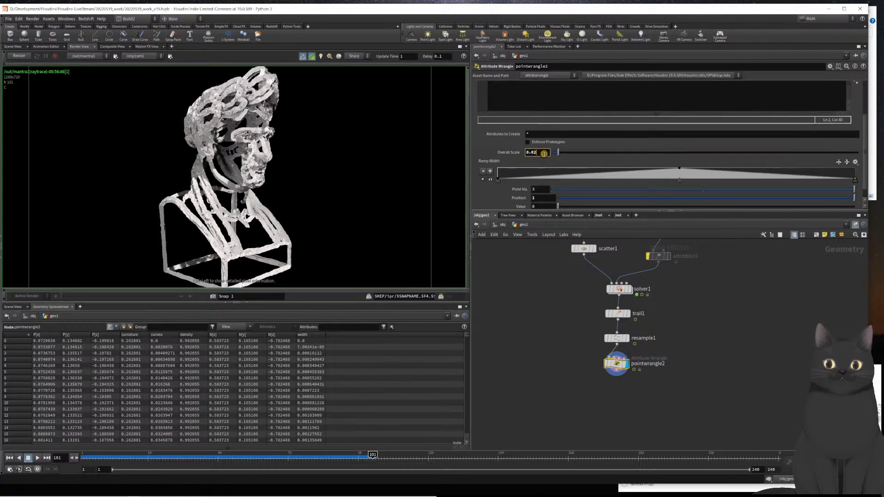
pyautogui.press('Left')
pyautogui.write('0')
pyautogui.press('Return')
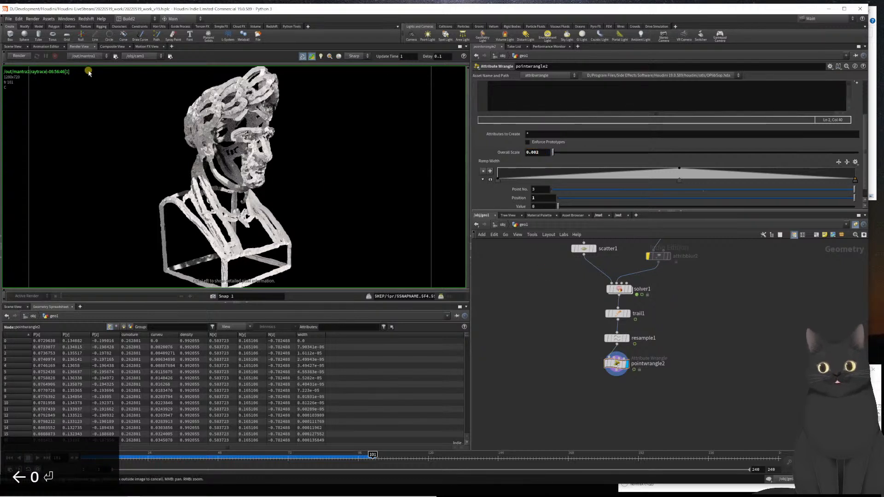
# Restart the Mantra preview render with the reduced curve width and inspect the bust
pyautogui.click(18, 56)
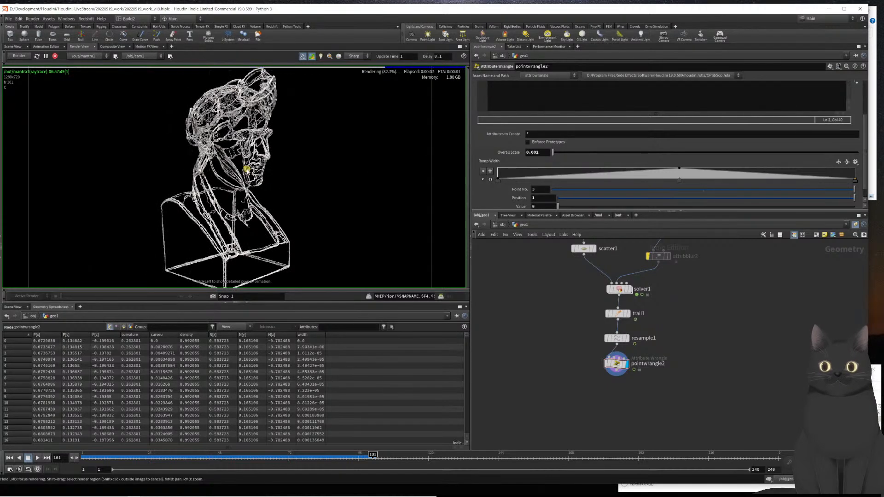
pyautogui.scroll(3, 247, 168)
pyautogui.scroll(-3, 247, 167)
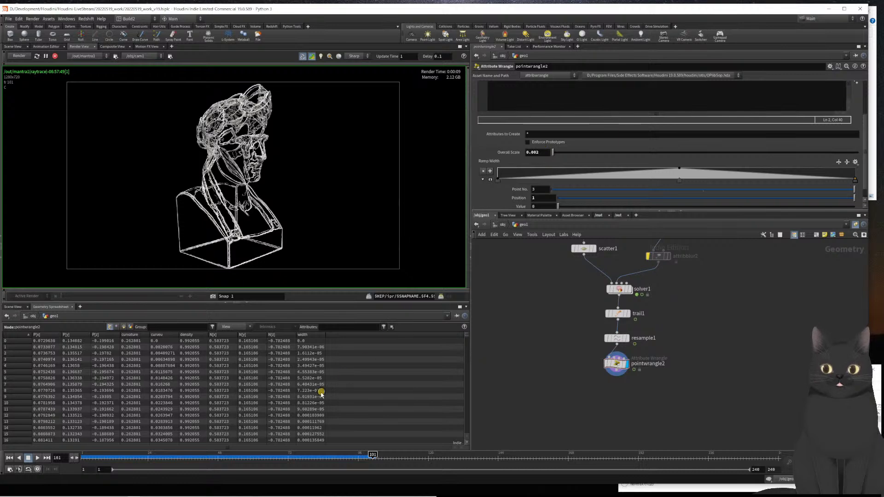
# Examine how the width attribute changes along the curve points of pointwrangle2 in the geometry spreadsheet
pyautogui.scroll(-1, 321, 395)
pyautogui.scroll(-2, 321, 396)
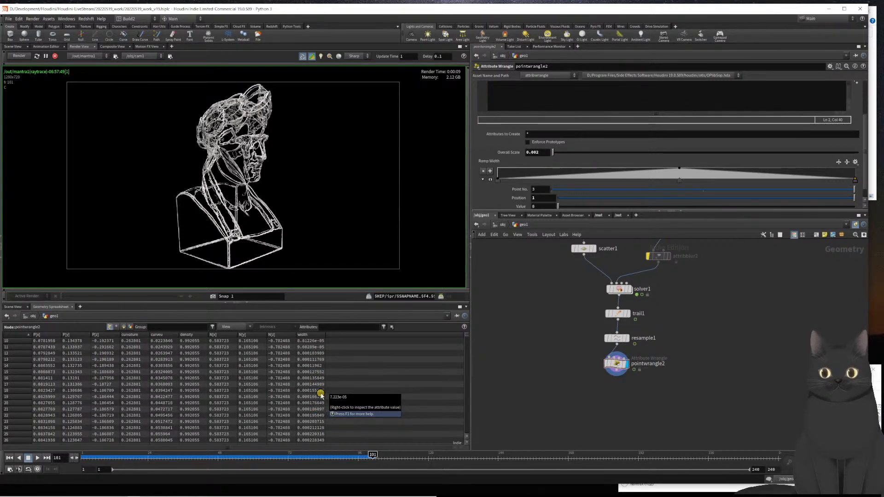
pyautogui.scroll(1, 314, 380)
pyautogui.scroll(-7, 317, 396)
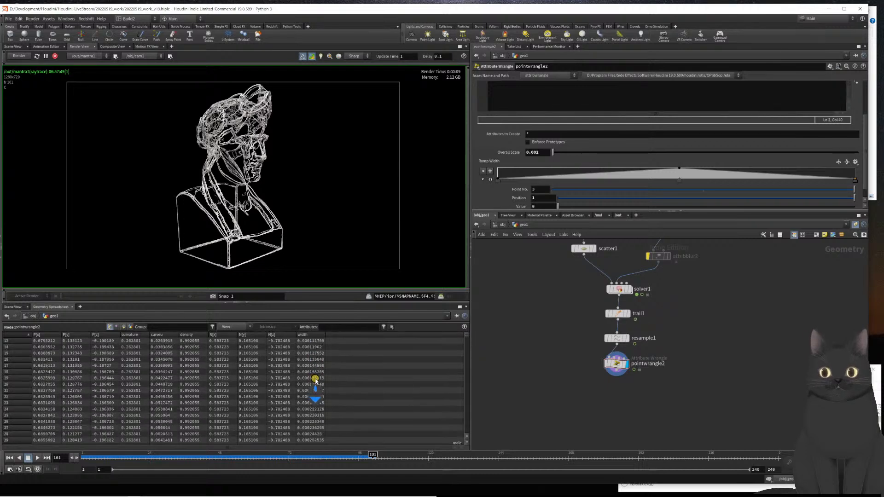
pyautogui.scroll(-15, 321, 421)
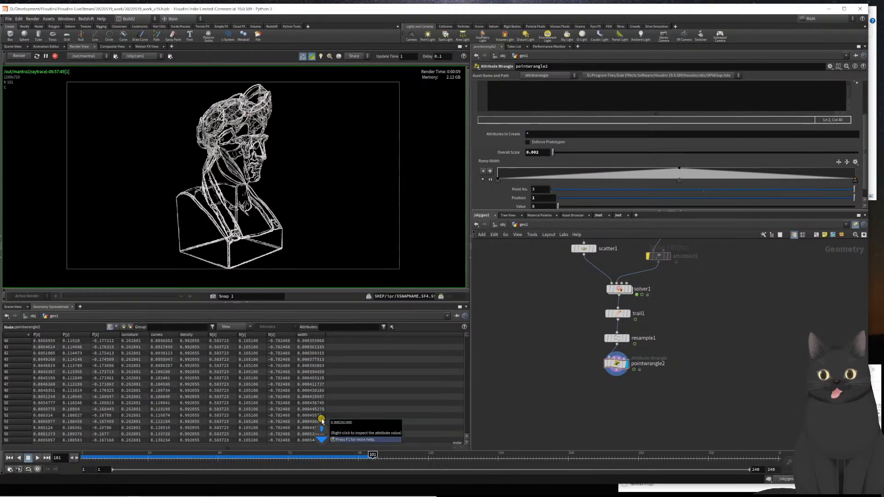
pyautogui.scroll(-17, 321, 422)
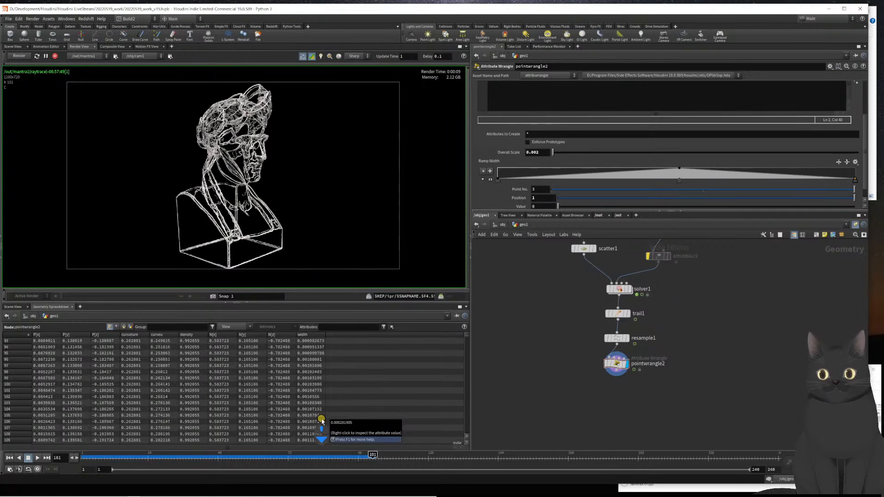
pyautogui.scroll(-5, 321, 422)
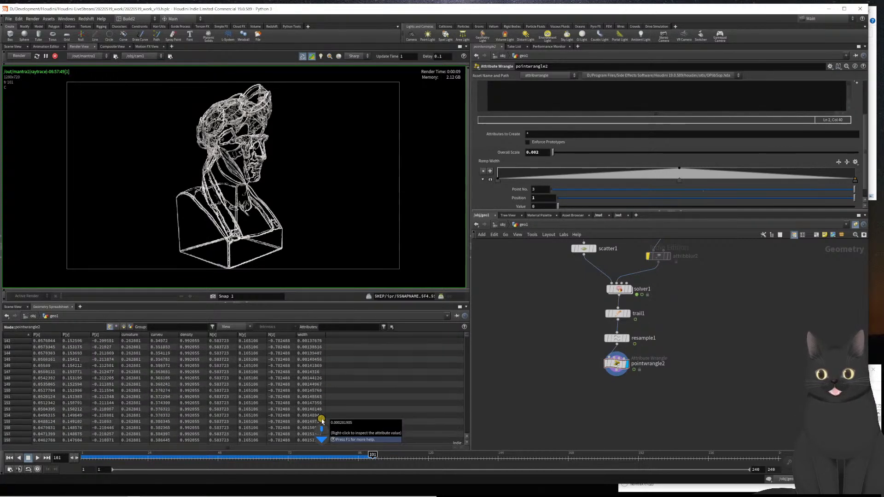
pyautogui.click(616, 363)
pyautogui.scroll(-2, 308, 397)
pyautogui.scroll(-1, 309, 397)
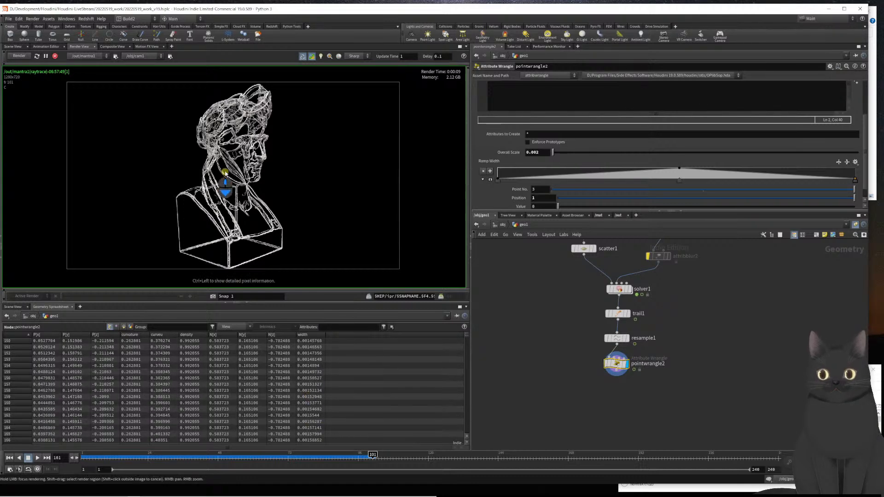
# Inspect the thin rendered curves of the bust up close and as a whole
pyautogui.scroll(4, 236, 166)
pyautogui.scroll(-2, 241, 157)
pyautogui.scroll(-3, 241, 156)
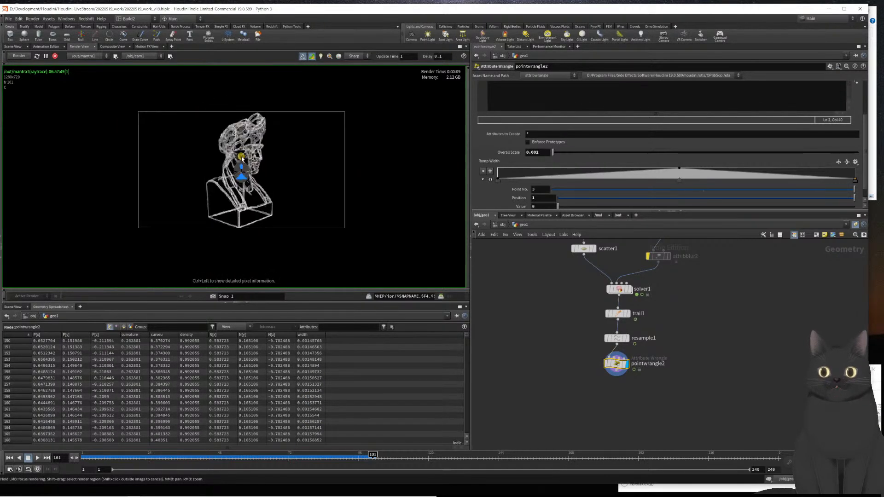
pyautogui.scroll(3, 241, 157)
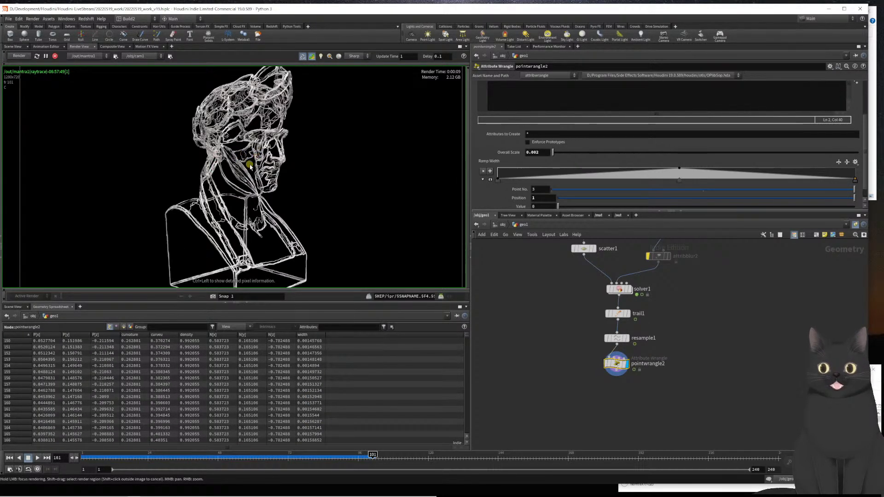
pyautogui.scroll(-2, 249, 166)
pyautogui.scroll(1, 249, 166)
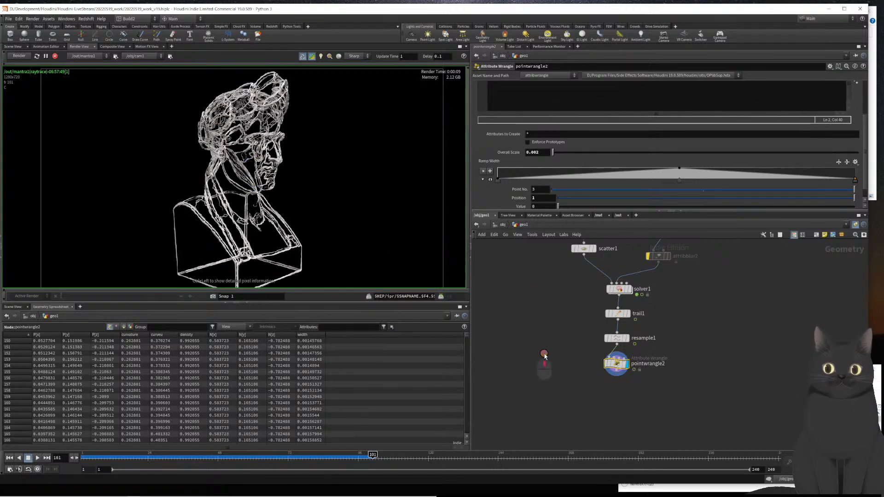
# Stop the preview render and try to apply the gallery's metallic Copper material to the bust directly in the rendered image
pyautogui.press('u')
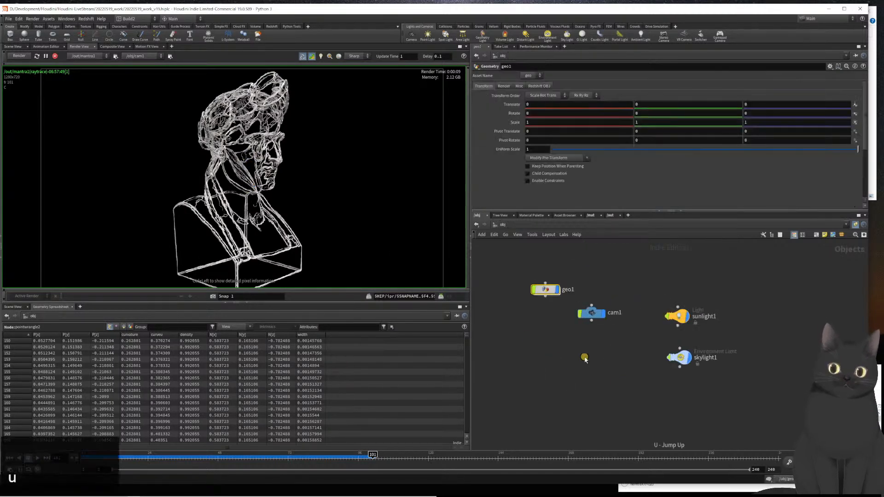
pyautogui.click(55, 56)
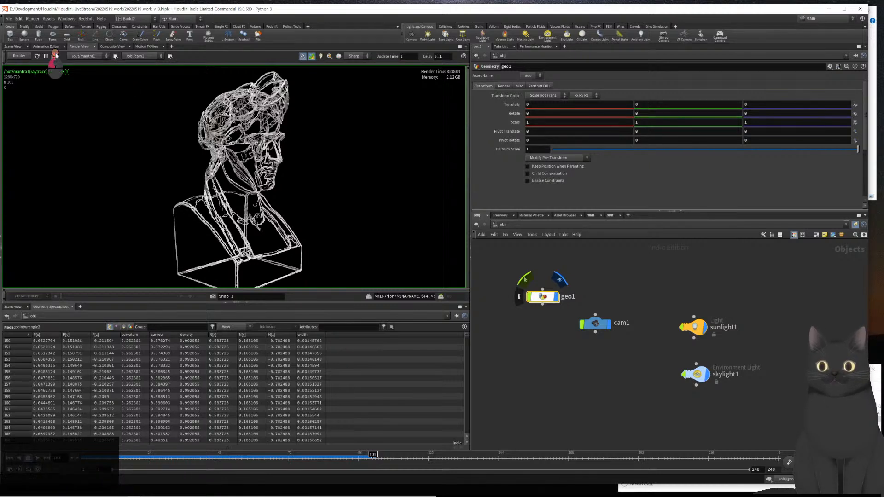
pyautogui.click(592, 215)
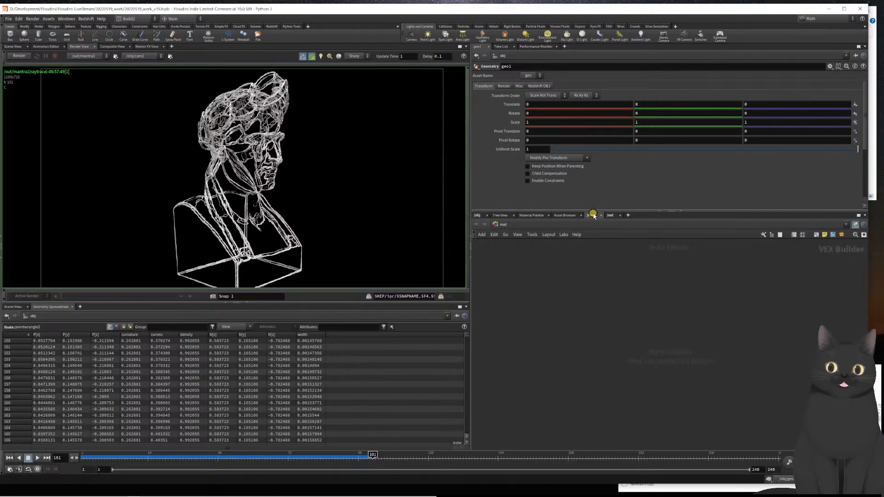
pyautogui.click(479, 216)
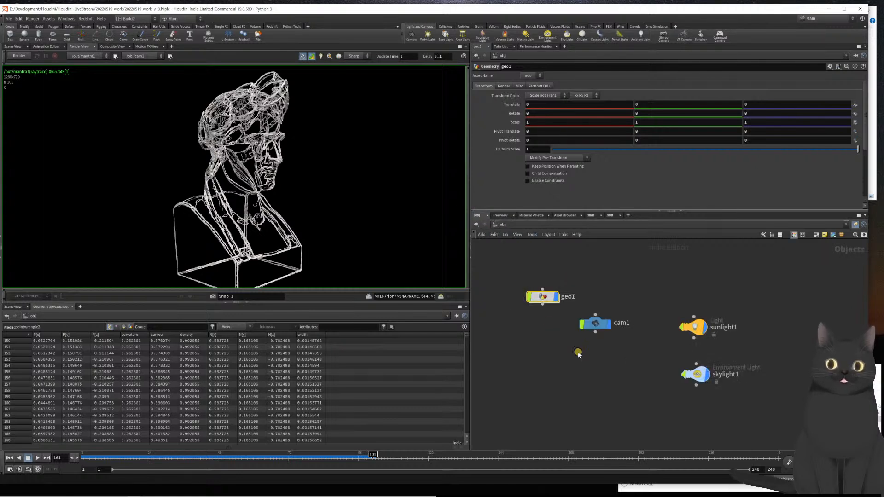
pyautogui.click(589, 216)
pyautogui.click(537, 216)
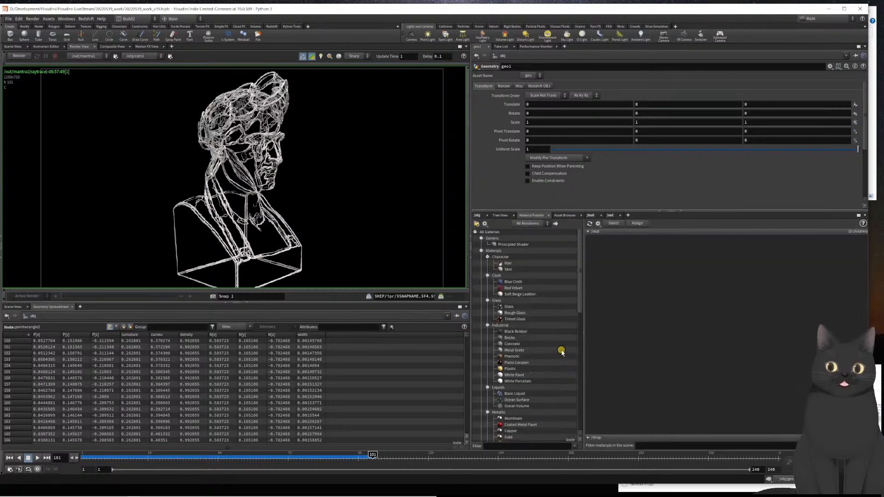
pyautogui.scroll(-1, 555, 345)
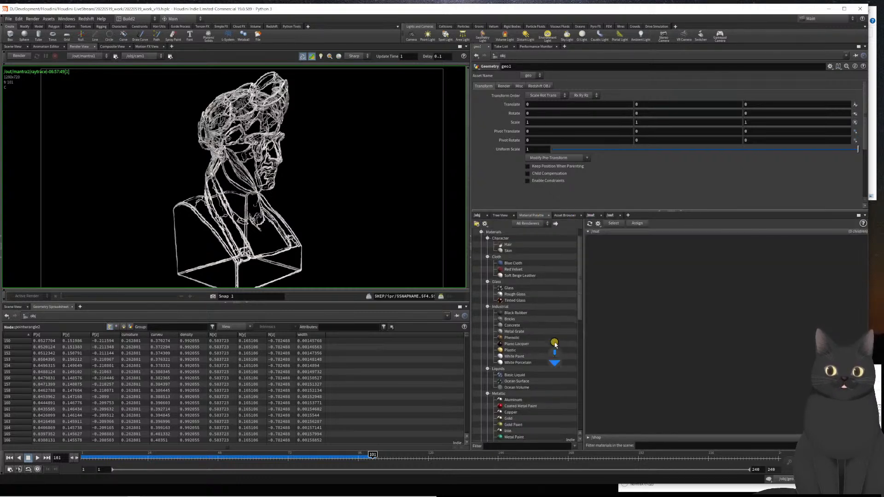
pyautogui.scroll(-7, 555, 345)
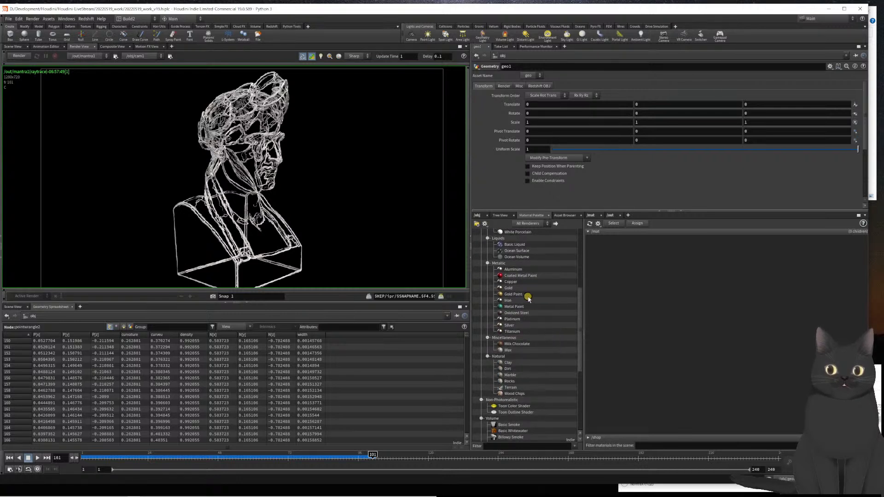
pyautogui.moveTo(511, 283); pyautogui.dragTo(244, 184)
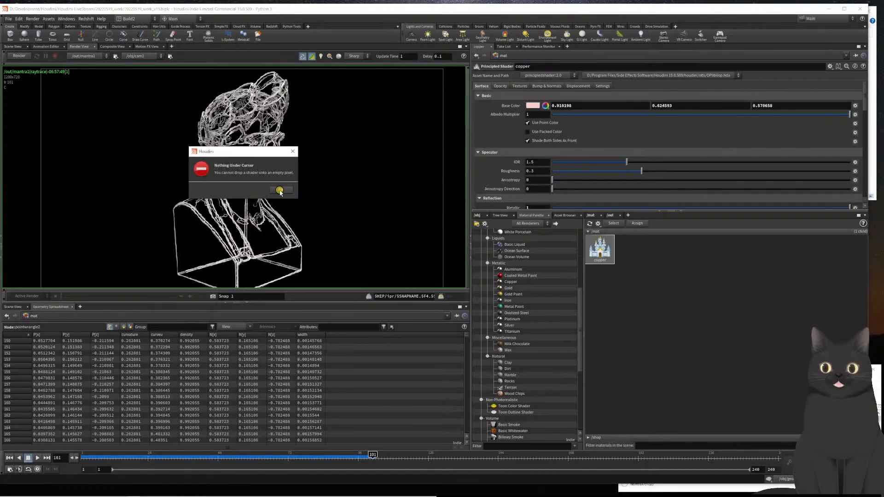
pyautogui.click(279, 190)
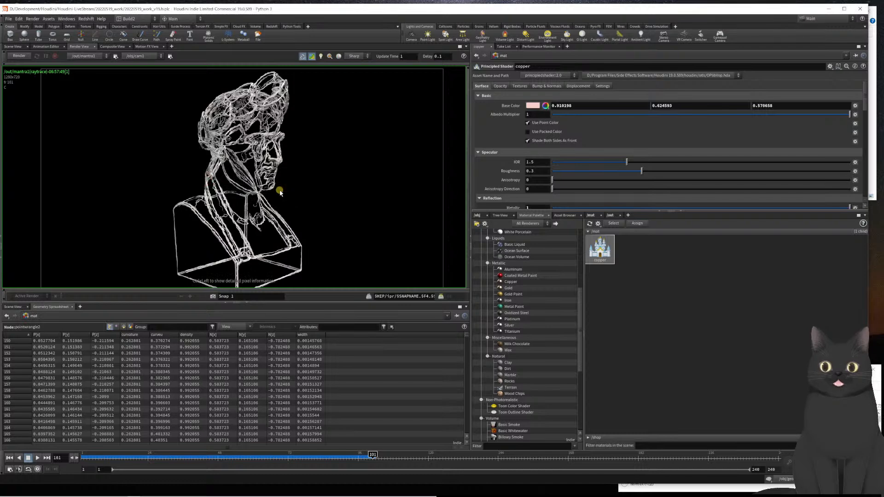
# Assign the copper material to the bust curves in the 3D scene view and return to the Render View
pyautogui.click(12, 47)
pyautogui.moveTo(279, 161); pyautogui.dragTo(251, 155)
pyautogui.click(77, 47)
# Start a new Mantra preview render of the bust with the copper material and inspect it at several zoom levels
pyautogui.click(19, 56)
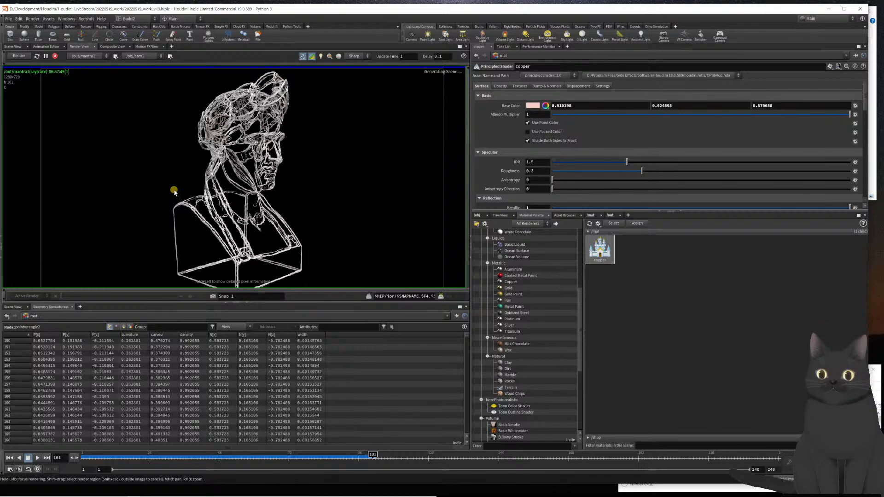
pyautogui.click(216, 184)
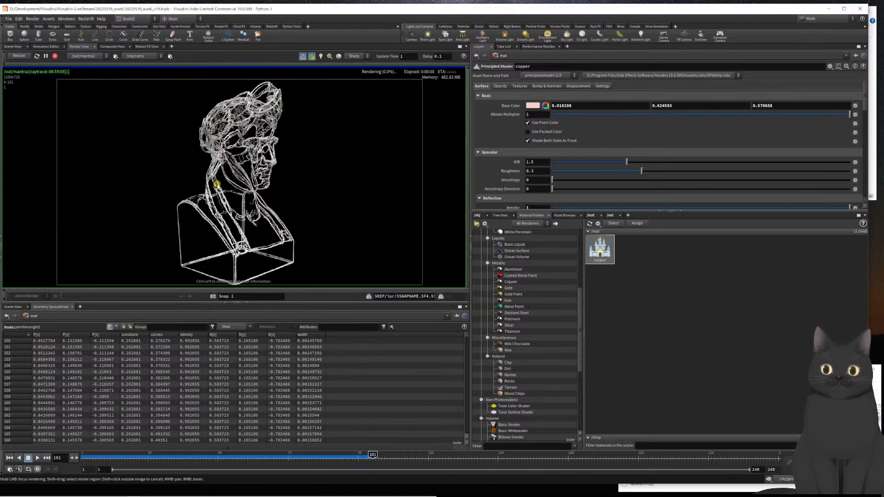
pyautogui.moveTo(216, 184); pyautogui.dragTo(217, 181, button='middle')
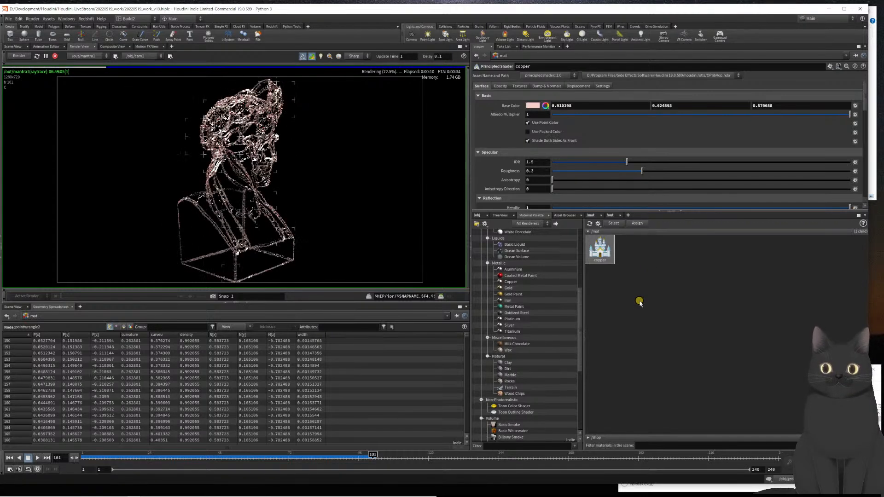
pyautogui.scroll(4, 256, 184)
pyautogui.scroll(-5, 256, 165)
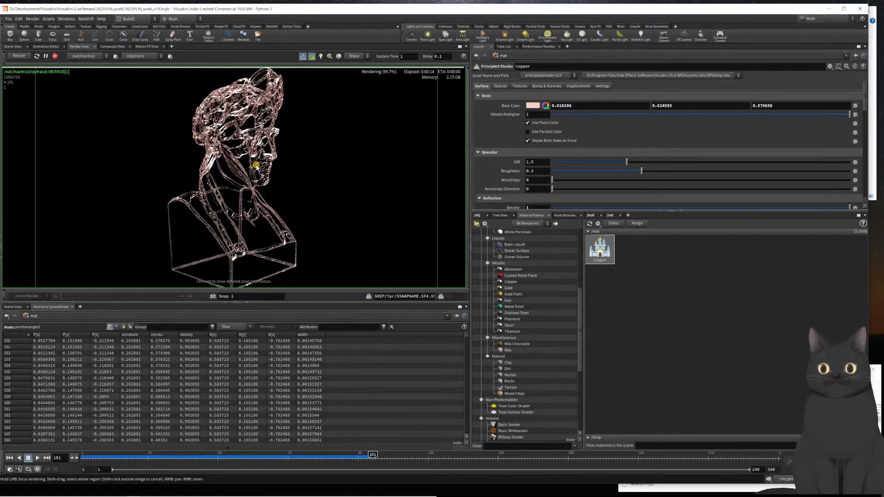
pyautogui.scroll(2, 257, 165)
pyautogui.scroll(-4, 257, 178)
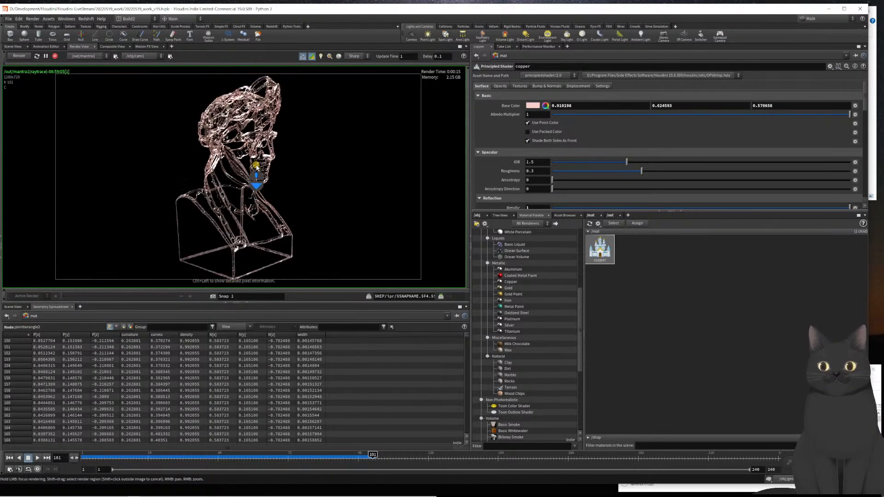
# Go to frame 55 and inspect the re-rendered copper bust at several zoom levels
pyautogui.click(237, 454)
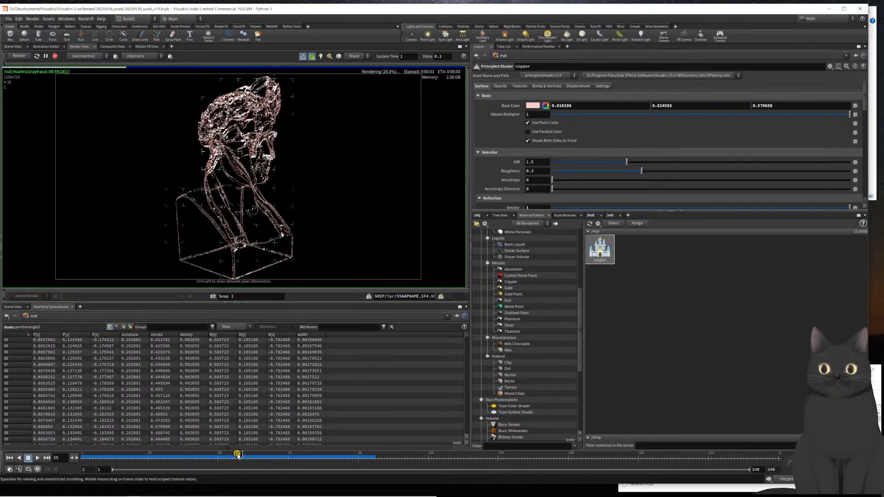
pyautogui.scroll(1, 221, 218)
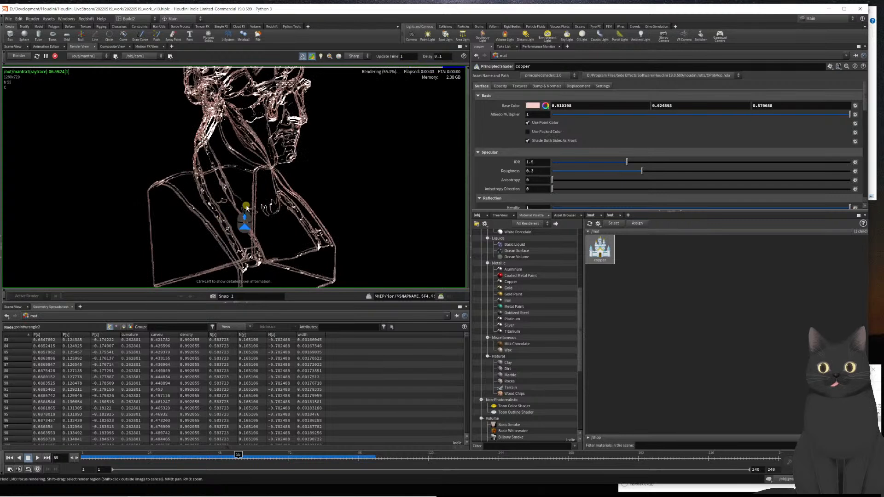
pyautogui.scroll(-1, 241, 191)
pyautogui.scroll(3, 266, 173)
pyautogui.scroll(-3, 260, 189)
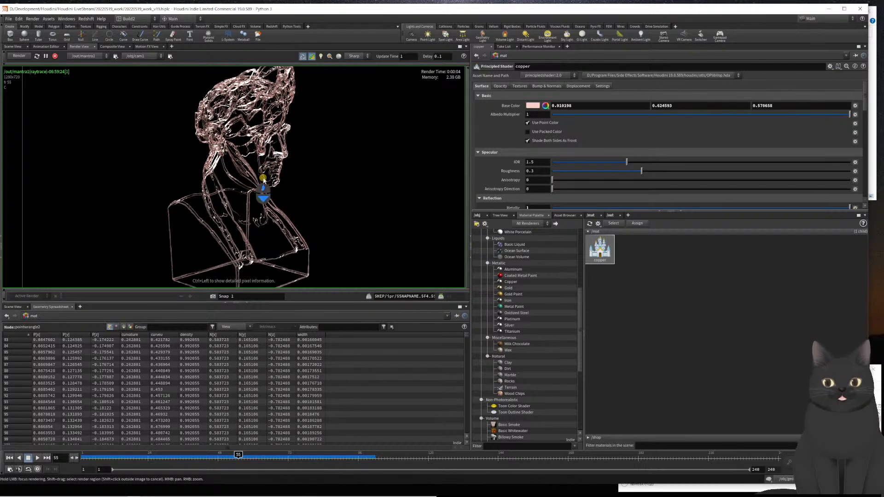
pyautogui.scroll(1, 260, 194)
# Tidy the object-level network by placing cam1 under geo1 and moving sunlight1 and skylight1 together beside them
pyautogui.click(477, 215)
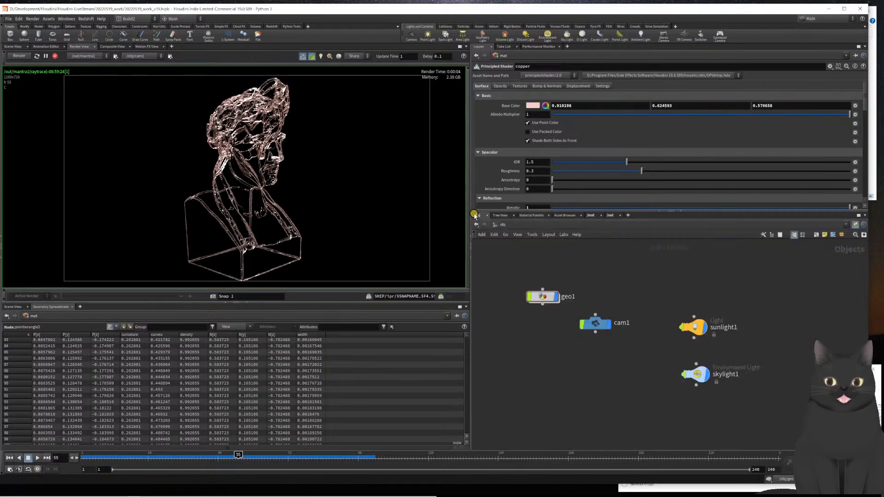
pyautogui.moveTo(596, 325); pyautogui.dragTo(545, 332)
pyautogui.moveTo(661, 296); pyautogui.dragTo(710, 366)
pyautogui.moveTo(653, 350); pyautogui.dragTo(710, 409)
pyautogui.moveTo(657, 312); pyautogui.dragTo(714, 414)
pyautogui.moveTo(702, 339); pyautogui.dragTo(619, 303)
pyautogui.click(594, 389)
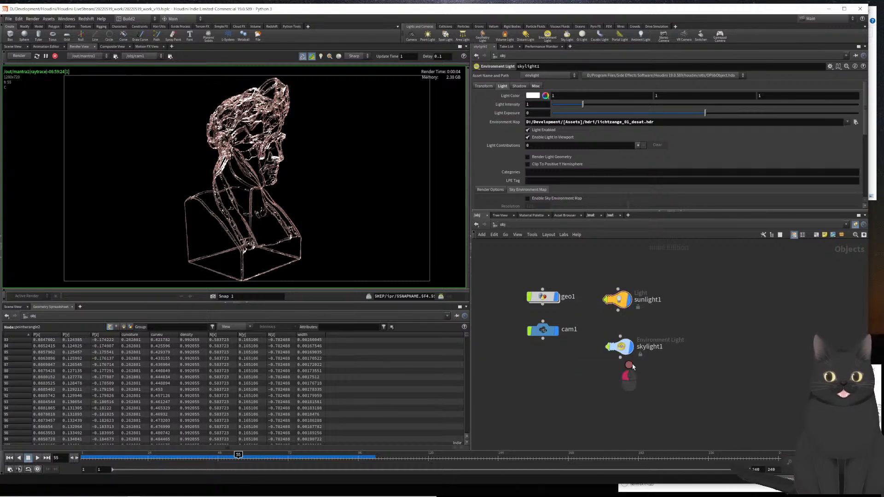
# Check the rendered head up close once more and stop the preview render
pyautogui.scroll(3, 257, 169)
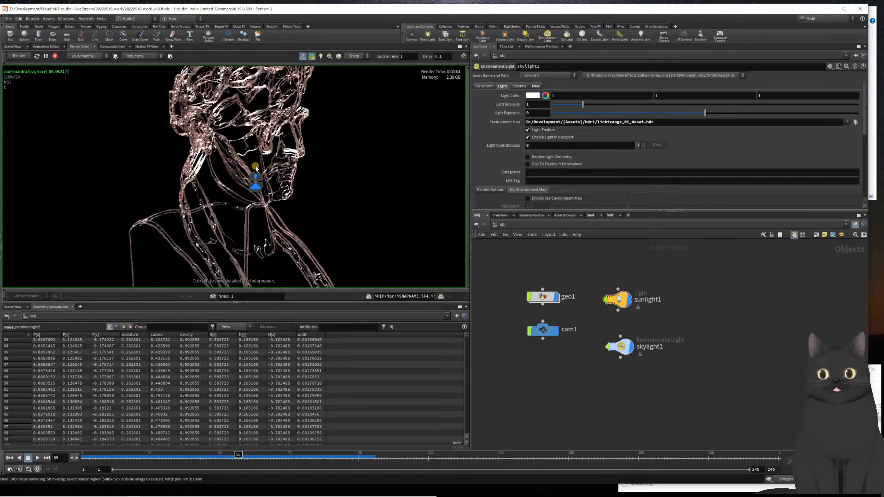
pyautogui.scroll(-3, 256, 169)
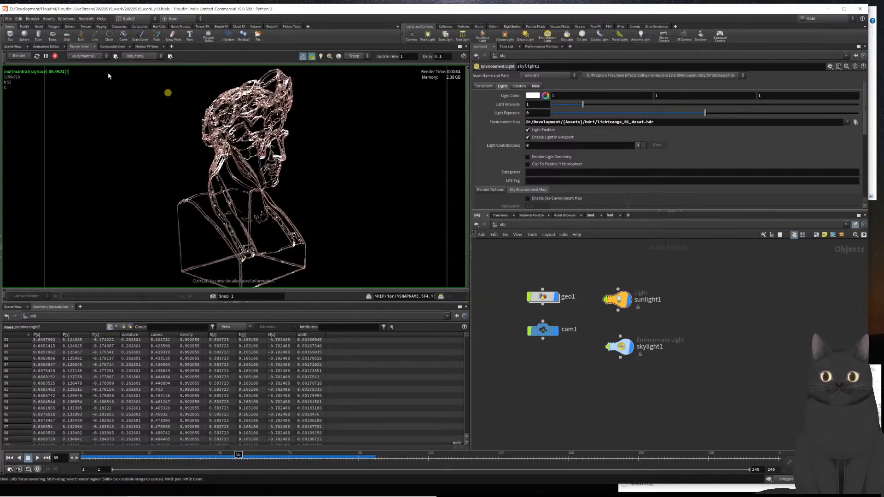
pyautogui.click(55, 56)
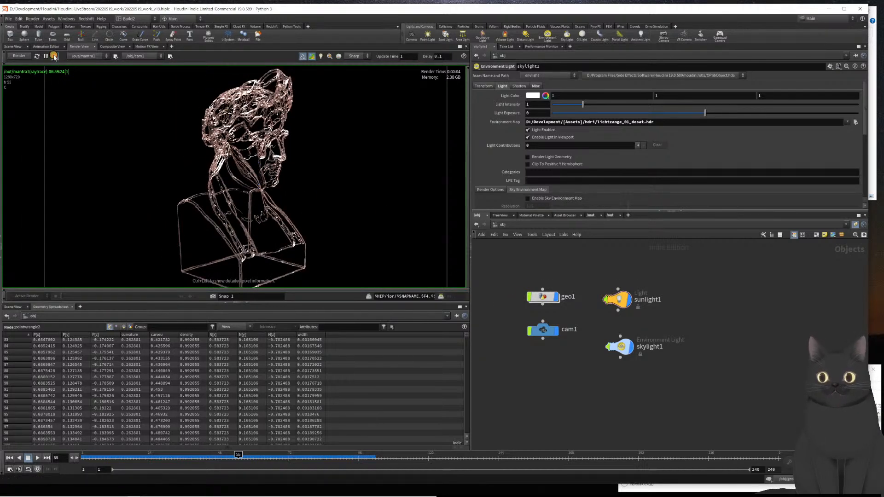
# Open the geo1 network and review the curvature and gradient settings of the measure1 and measure2 nodes
pyautogui.doubleClick(543, 297)
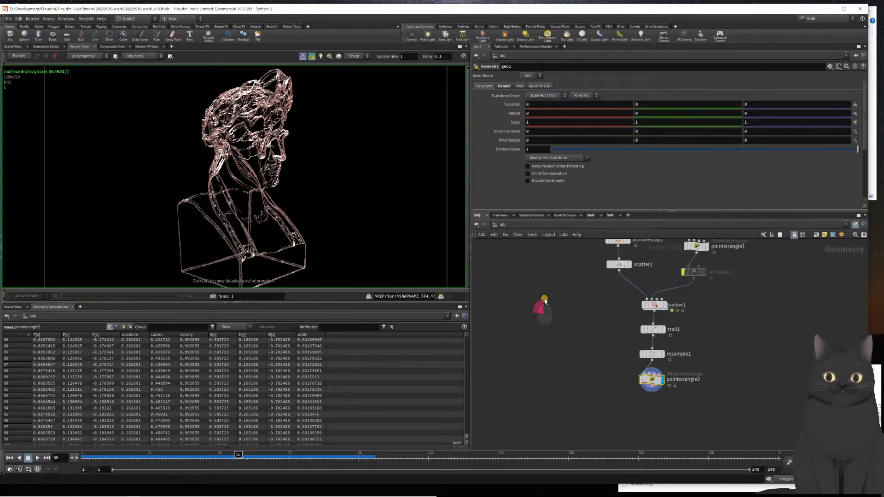
pyautogui.moveTo(584, 381); pyautogui.dragTo(581, 400, button='middle')
pyautogui.moveTo(562, 339); pyautogui.dragTo(554, 382, button='middle')
pyautogui.moveTo(776, 319); pyautogui.dragTo(771, 327, button='middle')
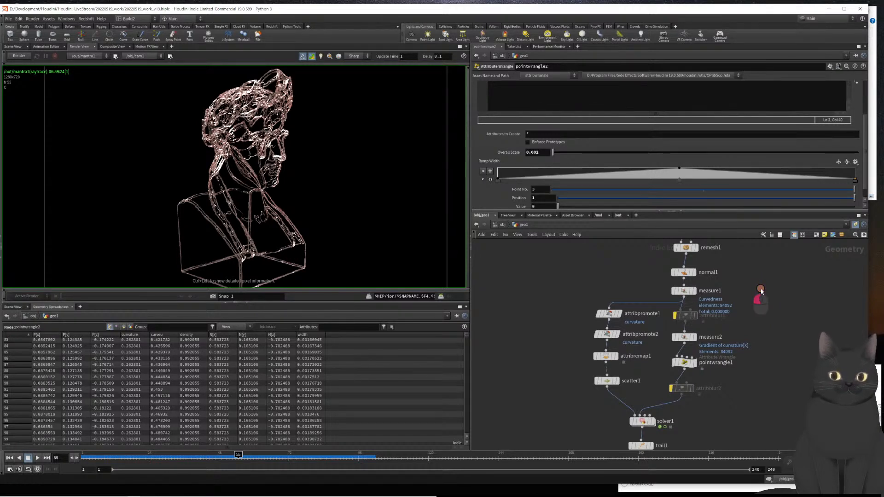
pyautogui.click(684, 290)
pyautogui.moveTo(760, 319)
pyautogui.mouseDown(button='middle')
pyautogui.moveTo(745, 338)
pyautogui.moveTo(748, 320)
pyautogui.moveTo(726, 330)
pyautogui.mouseUp(button='middle')
pyautogui.moveTo(701, 368)
pyautogui.mouseDown(button='middle')
pyautogui.moveTo(696, 401)
pyautogui.moveTo(677, 387)
pyautogui.moveTo(724, 351)
pyautogui.mouseUp(button='middle')
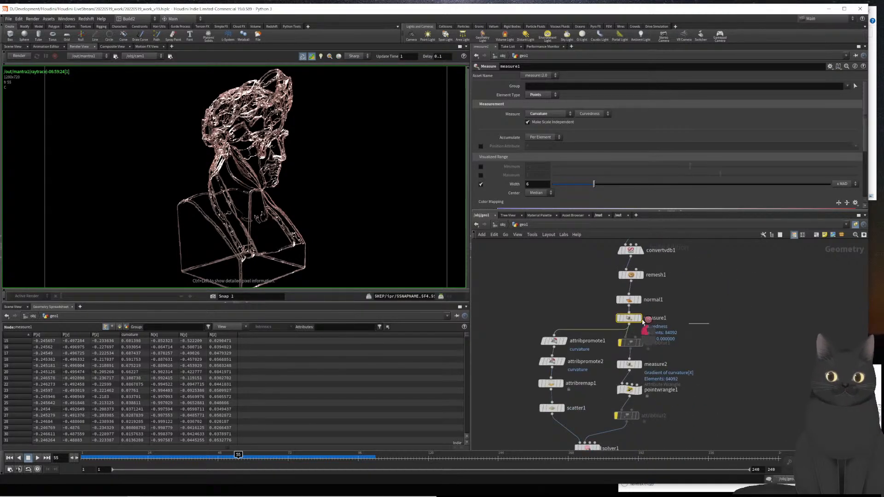
pyautogui.moveTo(726, 345); pyautogui.dragTo(732, 312, button='middle')
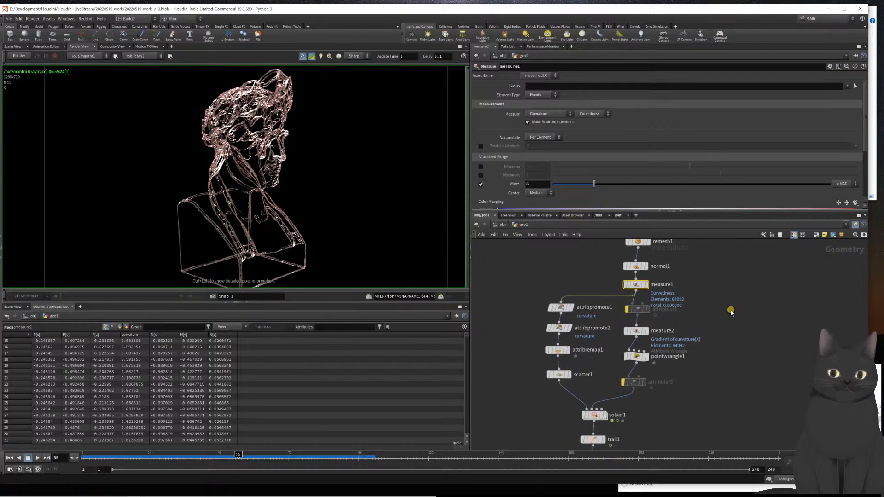
pyautogui.moveTo(636, 285)
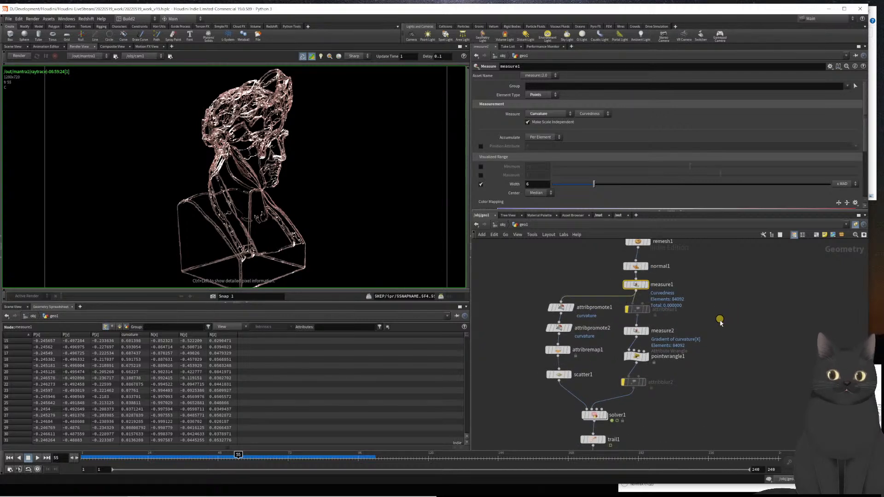
pyautogui.click(635, 334)
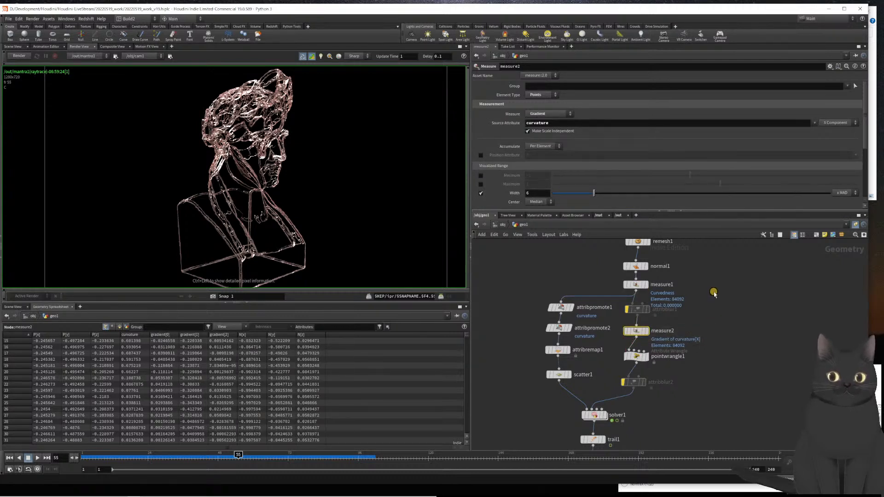
pyautogui.click(629, 286)
pyautogui.moveTo(716, 299); pyautogui.dragTo(734, 290, button='middle')
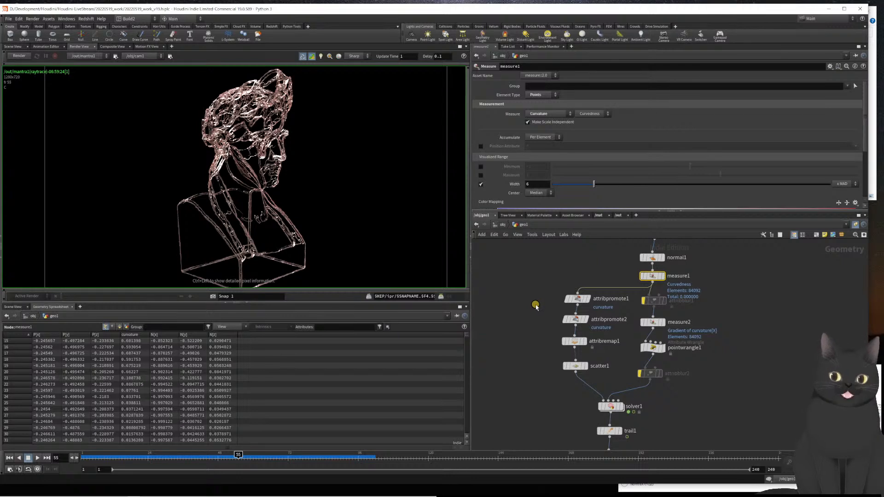
# Review the maximum and minimum curvature promotions and the input range expressions in attribremap1
pyautogui.click(577, 299)
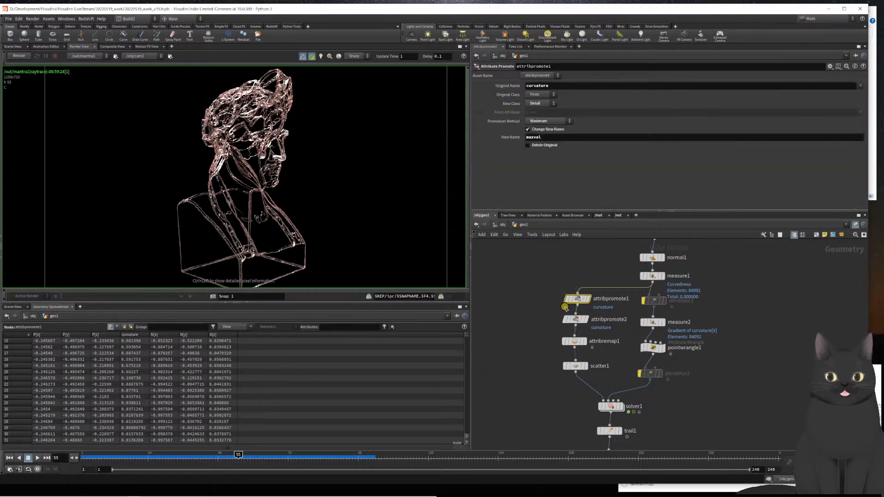
pyautogui.click(576, 319)
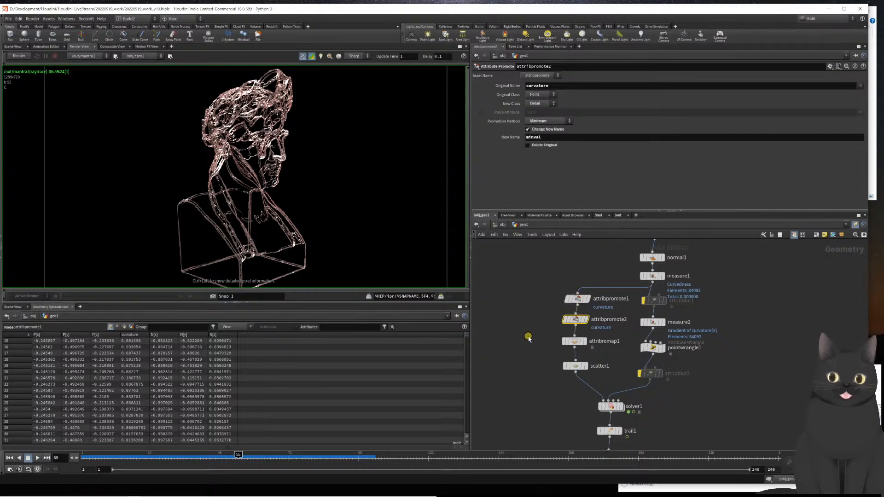
pyautogui.click(584, 342)
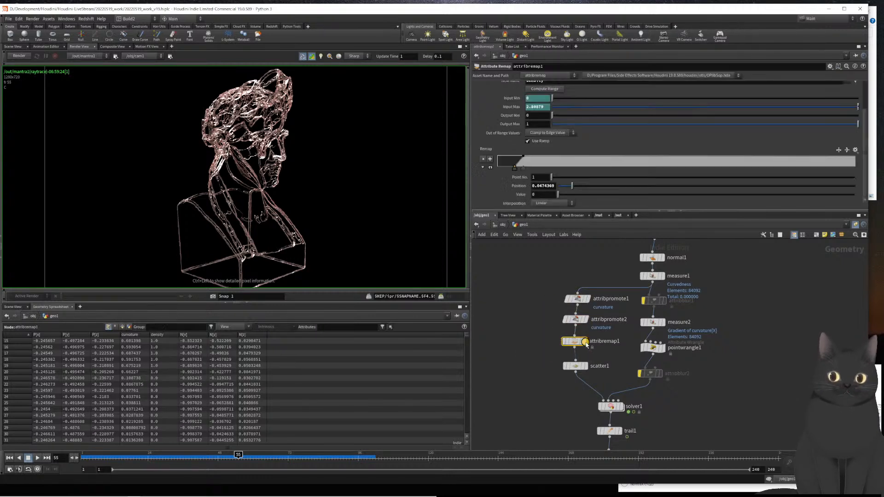
pyautogui.click(510, 99)
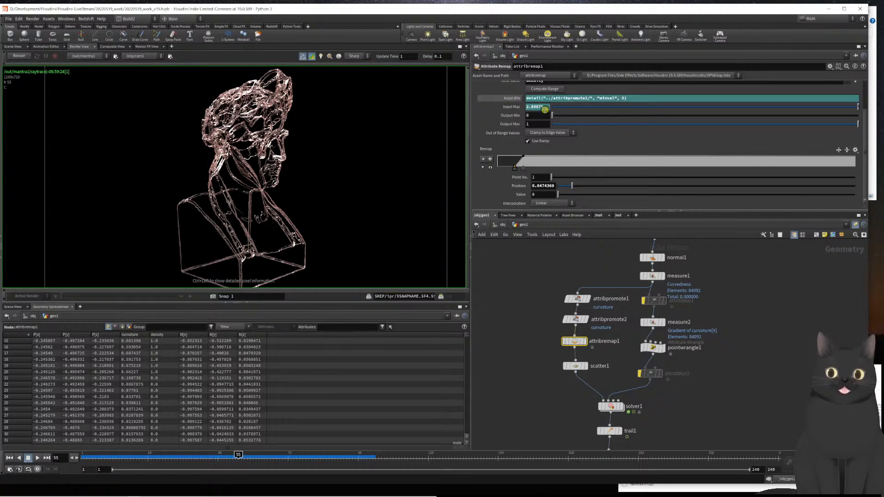
pyautogui.click(511, 98)
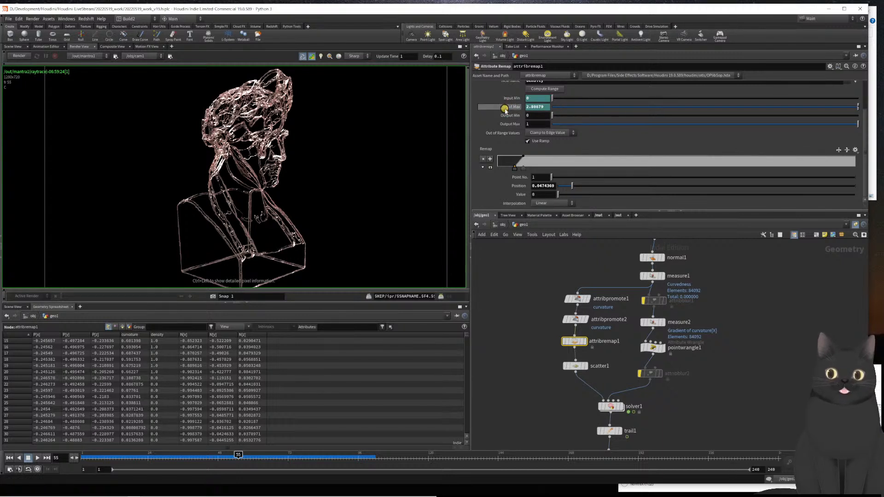
pyautogui.scroll(3, 525, 363)
pyautogui.moveTo(560, 355); pyautogui.dragTo(583, 197, button='middle')
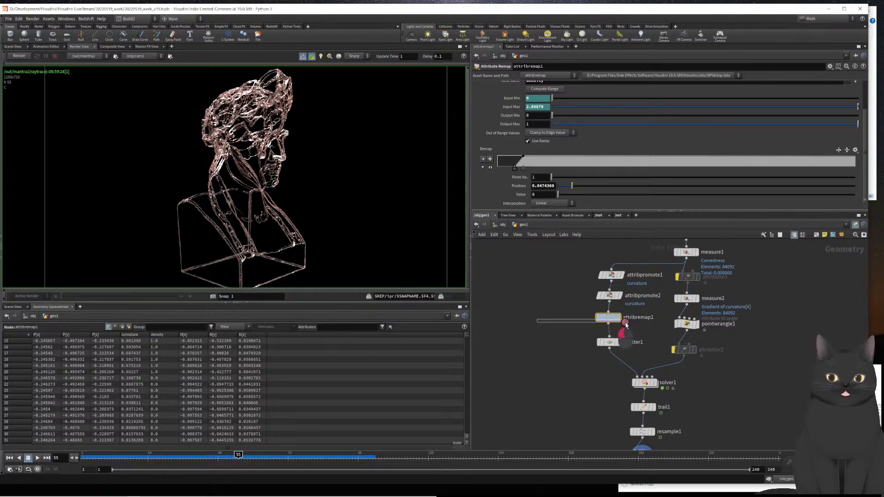
# Examine the scatter1 settings together with its detail and point attributes in the spreadsheet
pyautogui.click(607, 343)
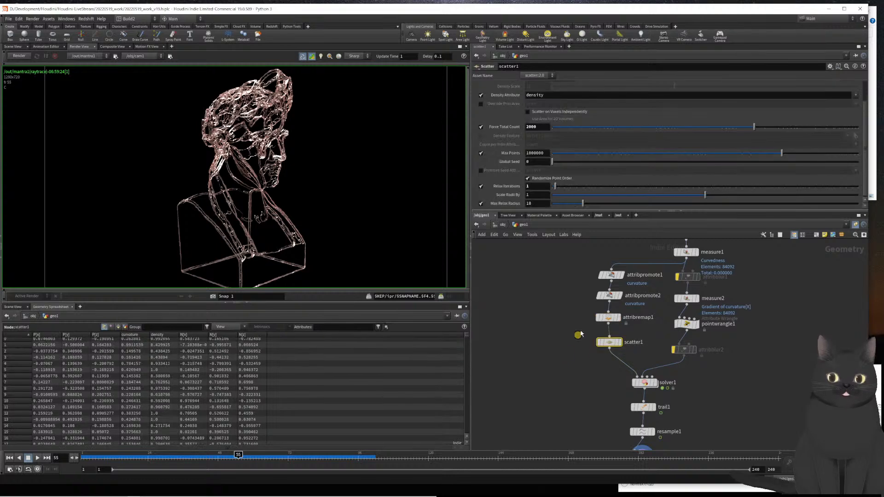
pyautogui.moveTo(570, 357); pyautogui.dragTo(552, 335, button='middle')
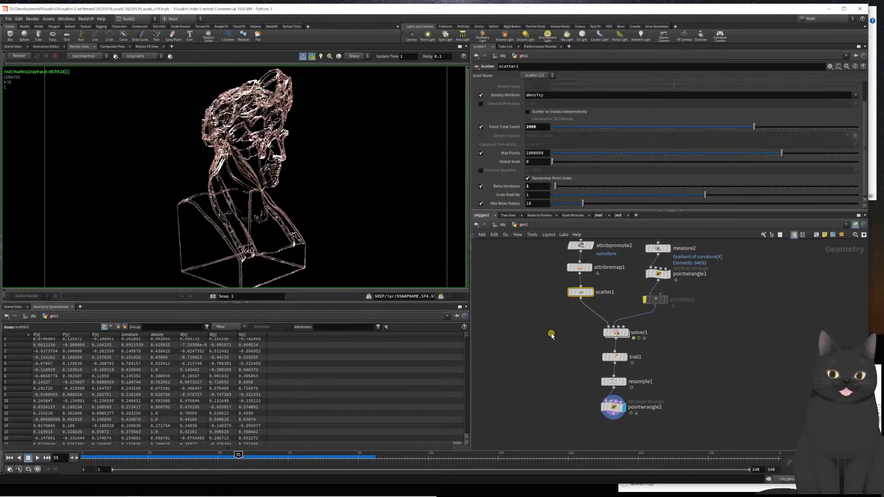
pyautogui.moveTo(581, 295); pyautogui.dragTo(579, 290)
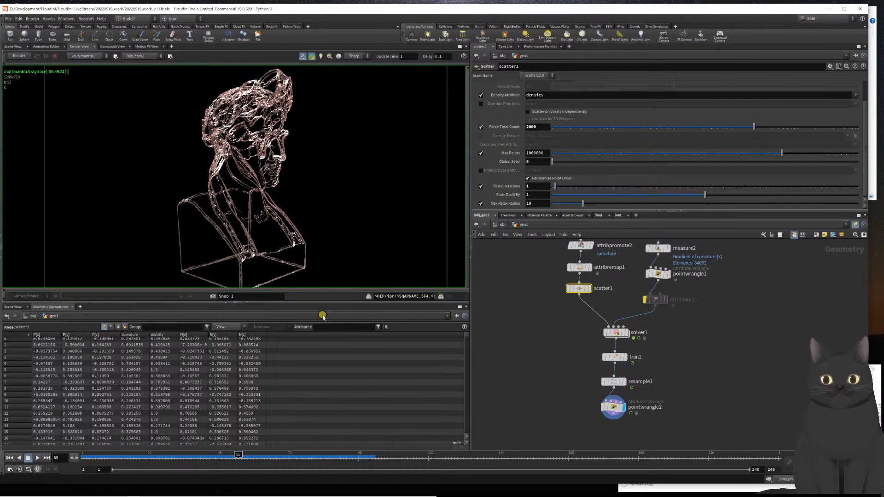
pyautogui.click(124, 327)
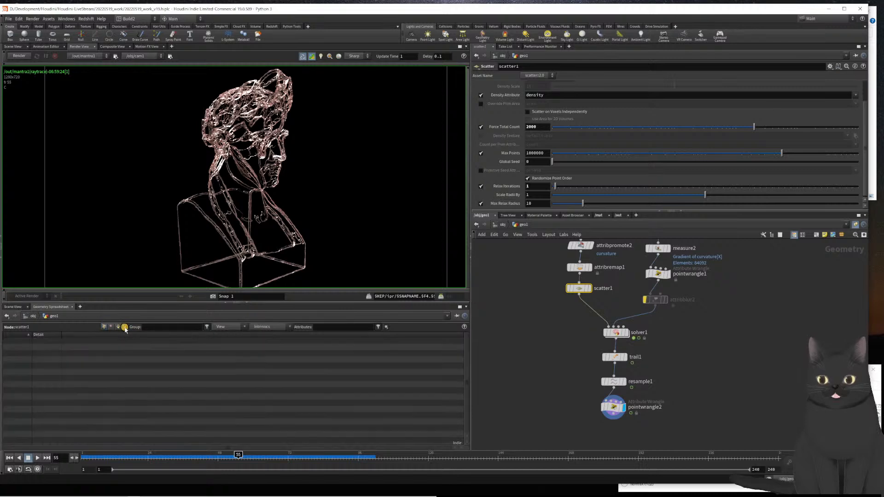
pyautogui.click(102, 327)
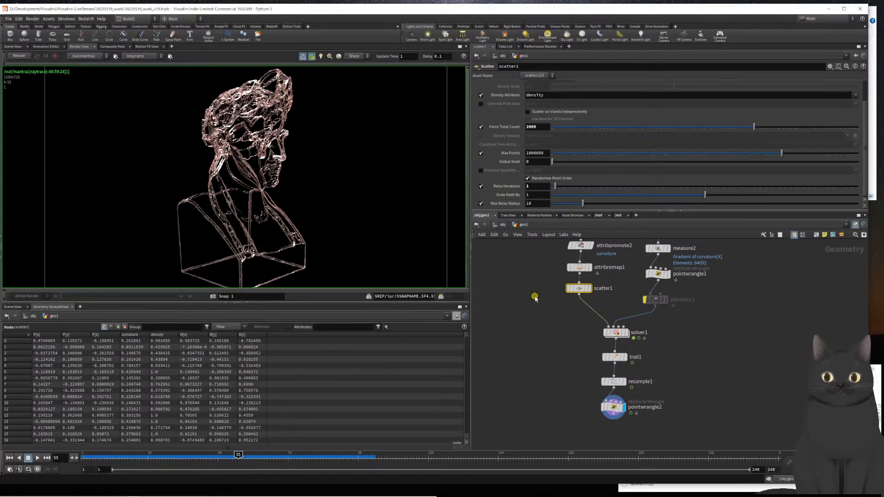
pyautogui.scroll(3, 547, 287)
# Recheck the attribpromote2 settings and the density remap in attribremap1
pyautogui.click(570, 271)
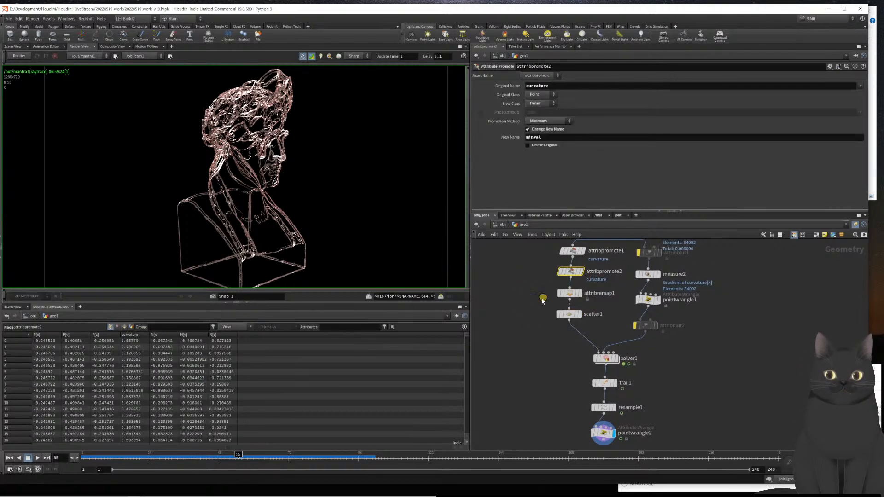
pyautogui.click(569, 293)
pyautogui.scroll(-3, 559, 317)
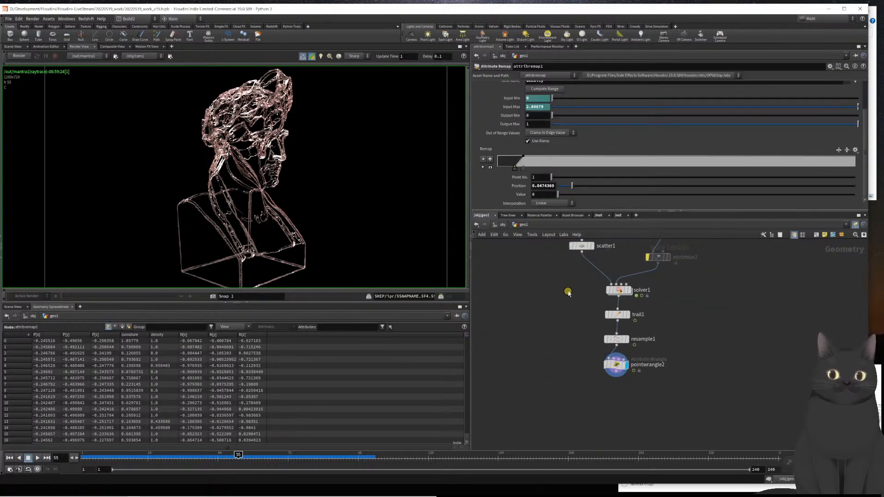
pyautogui.scroll(3, 686, 301)
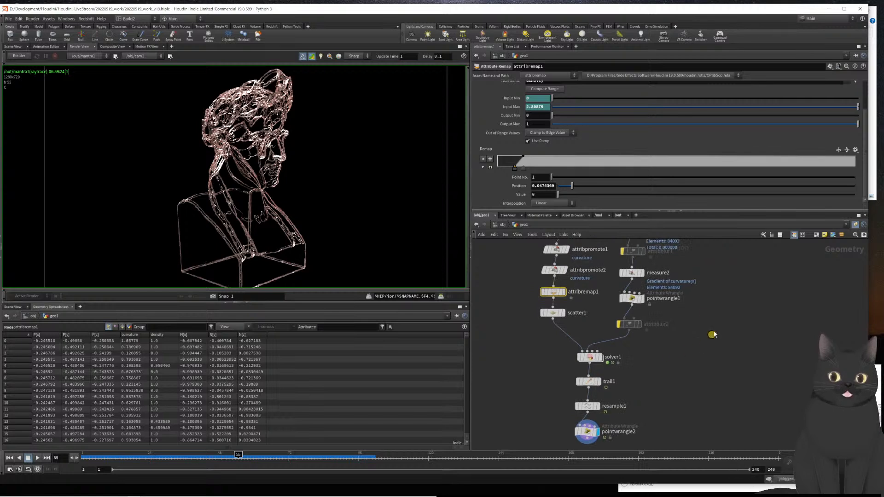
# Review the direction code in pointwrangle1 and the settings of the bypassed attribblur2 node above the solver
pyautogui.click(626, 300)
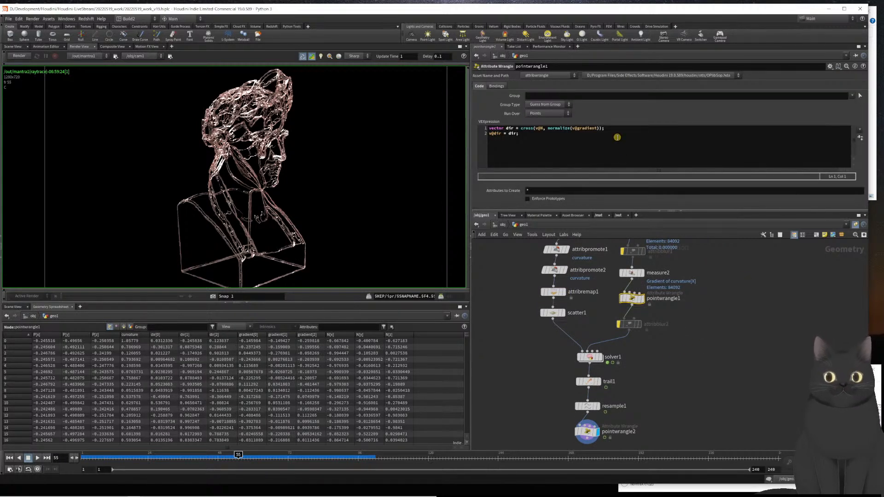
pyautogui.moveTo(725, 337); pyautogui.dragTo(719, 402, button='middle')
pyautogui.moveTo(718, 369); pyautogui.dragTo(703, 312, button='middle')
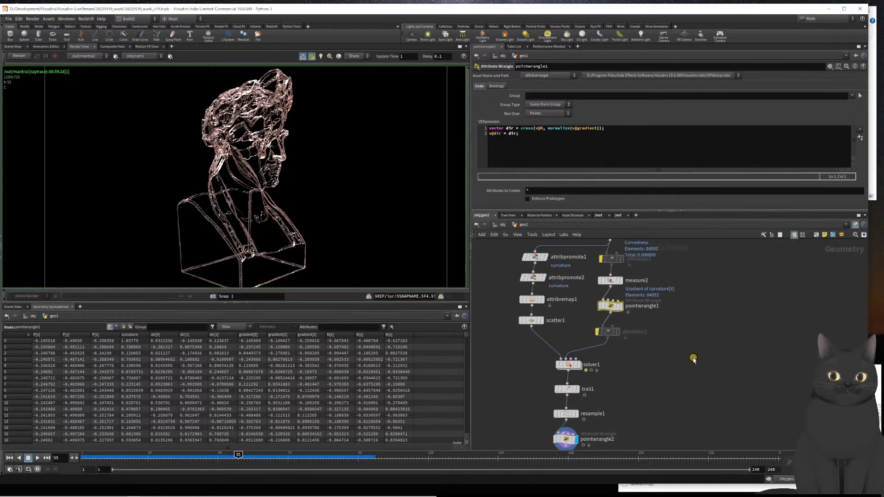
pyautogui.click(608, 332)
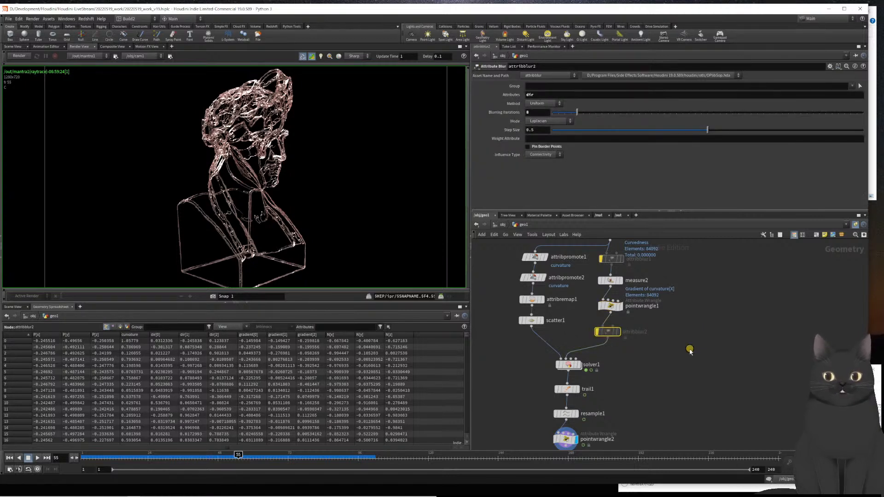
pyautogui.moveTo(660, 367); pyautogui.dragTo(667, 388, button='middle')
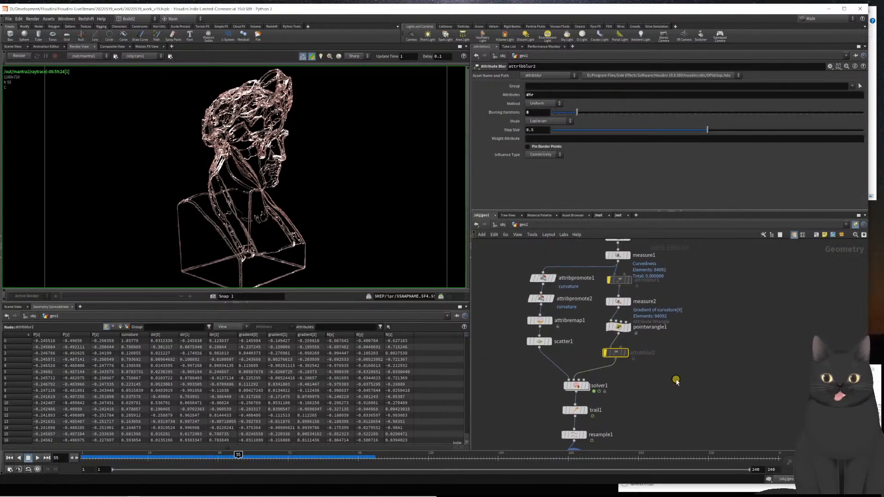
pyautogui.moveTo(694, 304)
pyautogui.mouseDown(button='middle')
pyautogui.moveTo(708, 357)
pyautogui.moveTo(704, 301)
pyautogui.mouseUp(button='middle')
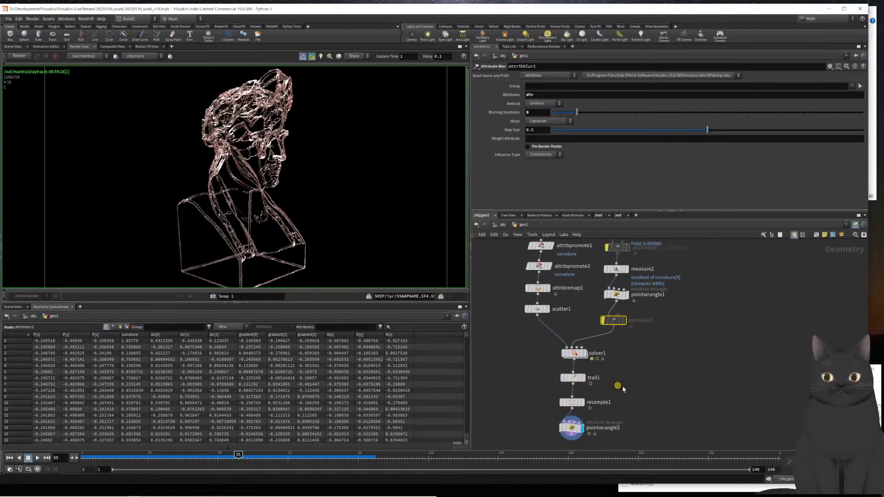
pyautogui.moveTo(678, 347); pyautogui.dragTo(673, 357, button='middle')
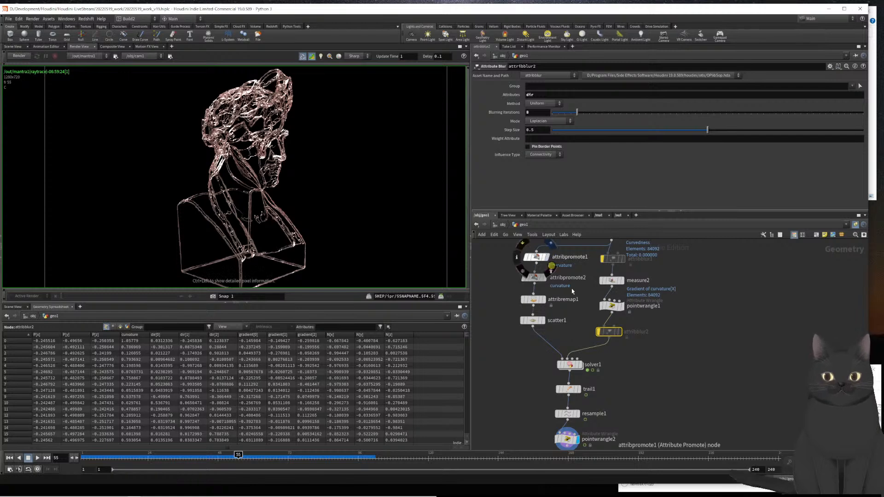
# Check the trail1 and solver1 settings, and open the network inside solver1
pyautogui.moveTo(720, 341); pyautogui.dragTo(732, 304, button='middle')
pyautogui.click(581, 352)
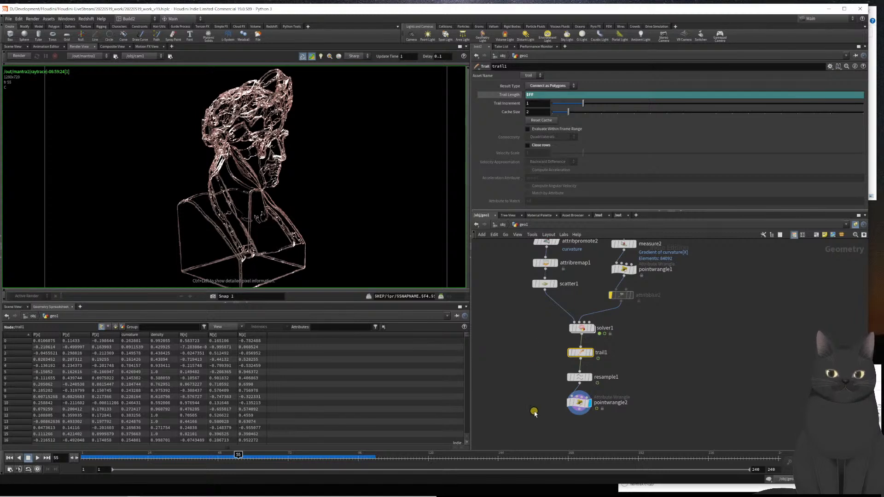
pyautogui.click(582, 328)
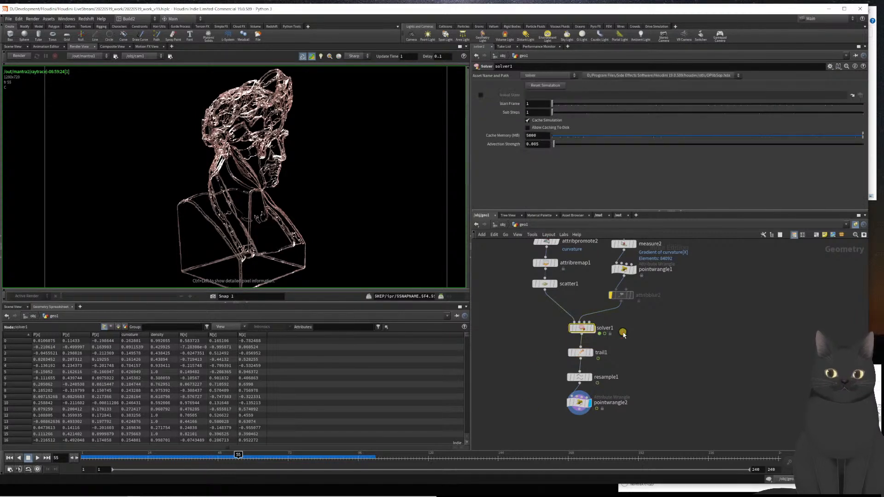
pyautogui.doubleClick(582, 328)
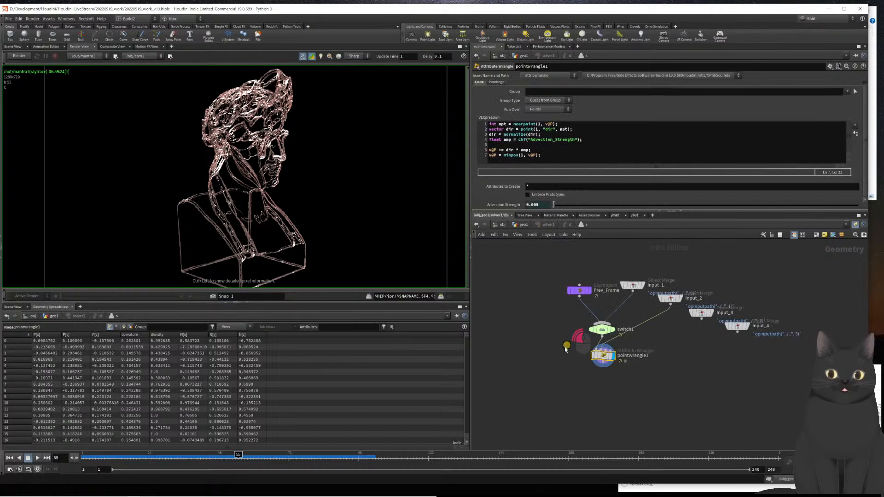
# Review the advection code in pointwrangle1 inside the solver, from the nearest-point lookup to the minpos projection
pyautogui.moveTo(555, 353); pyautogui.dragTo(629, 408)
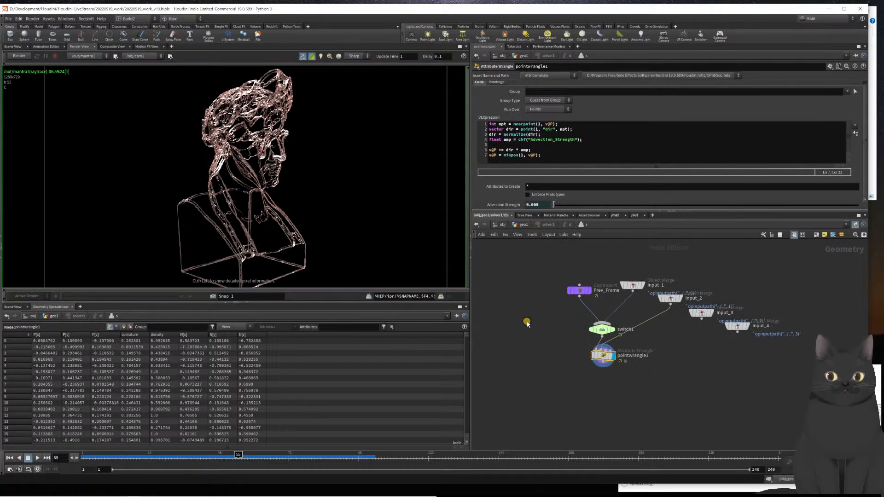
pyautogui.moveTo(603, 355); pyautogui.dragTo(630, 363)
pyautogui.click(585, 144)
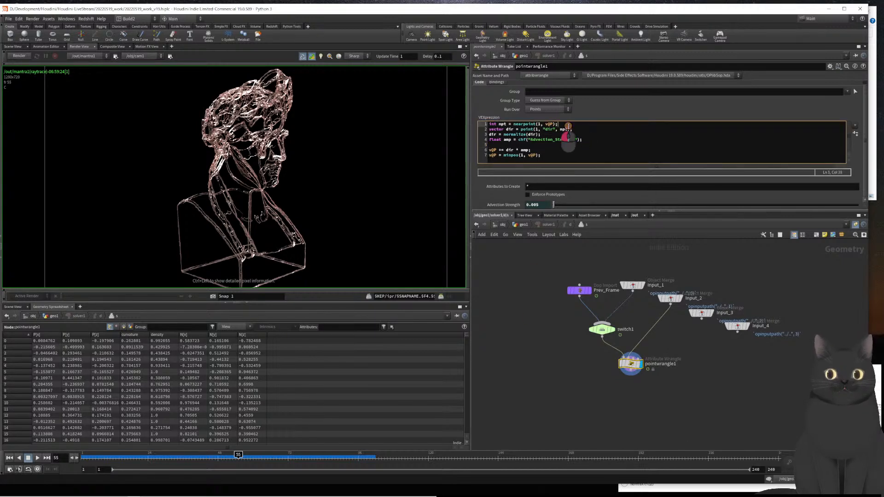
pyautogui.click(590, 125)
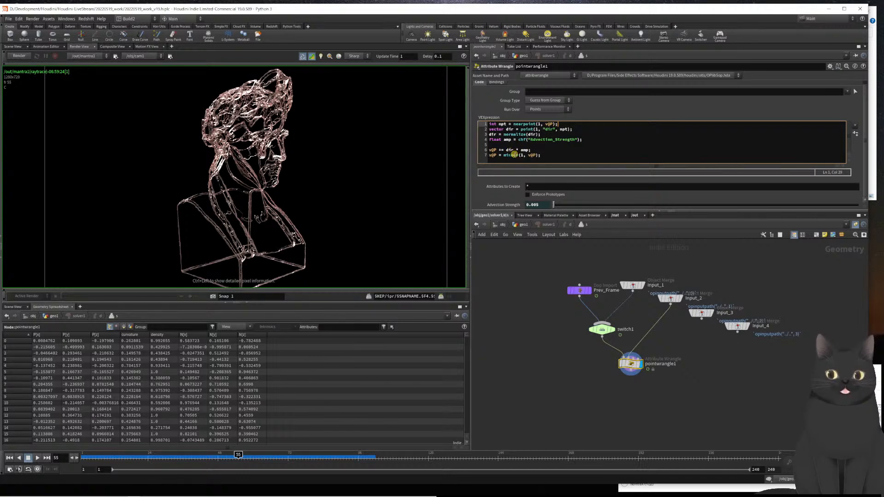
pyautogui.moveTo(552, 155); pyautogui.dragTo(493, 151)
pyautogui.click(548, 150)
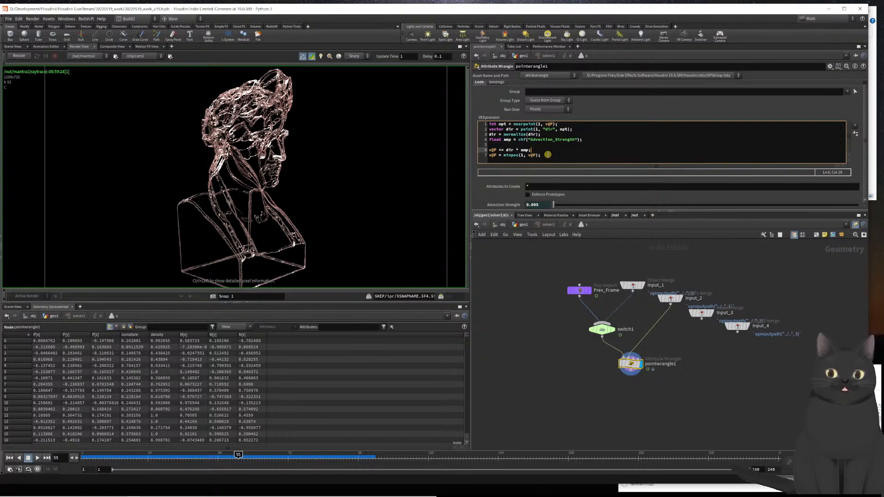
pyautogui.scroll(1, 548, 155)
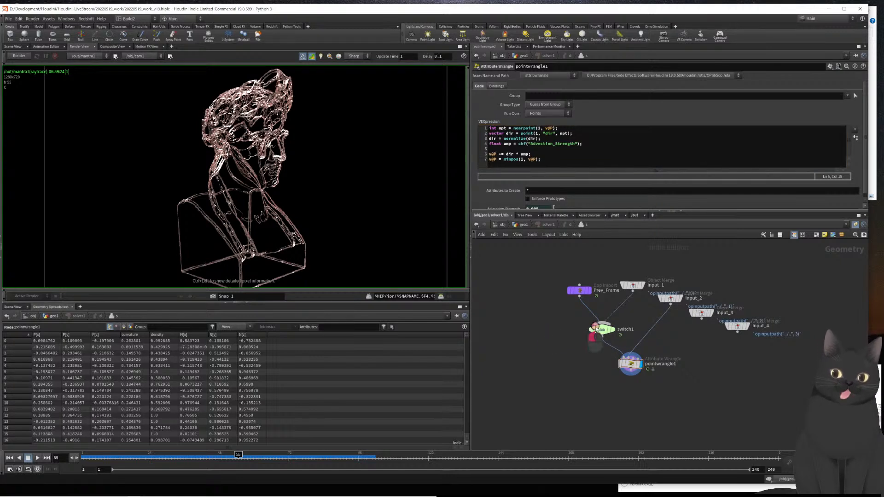
# Examine the switch1 input expression and the Prev_Frame import settings, and return to the geo1 network
pyautogui.moveTo(554, 346); pyautogui.dragTo(630, 324)
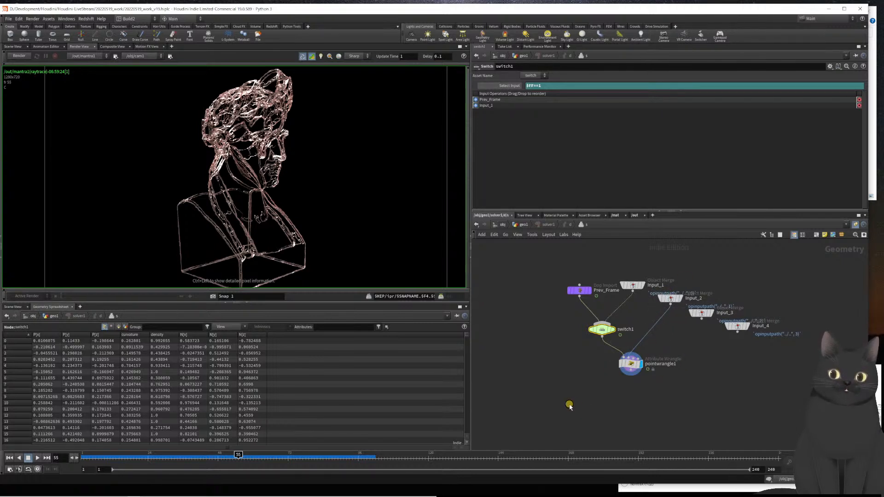
pyautogui.moveTo(535, 272); pyautogui.dragTo(591, 303)
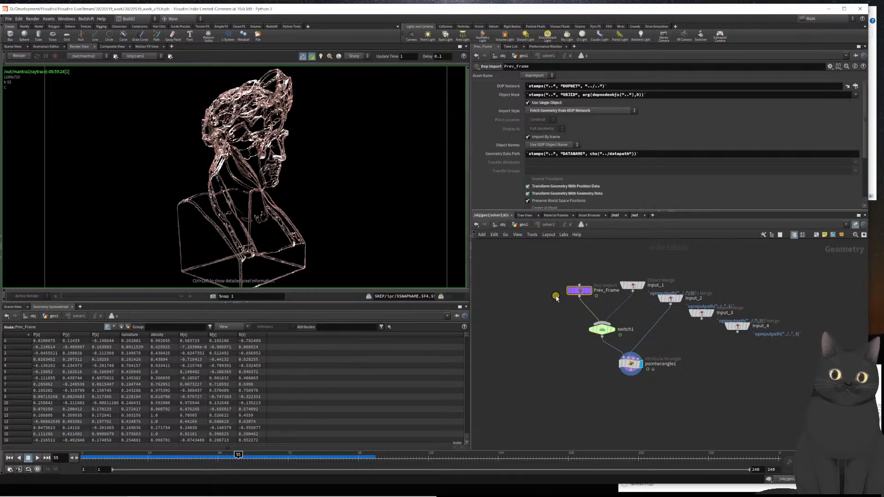
pyautogui.press('u')
pyautogui.press('u')
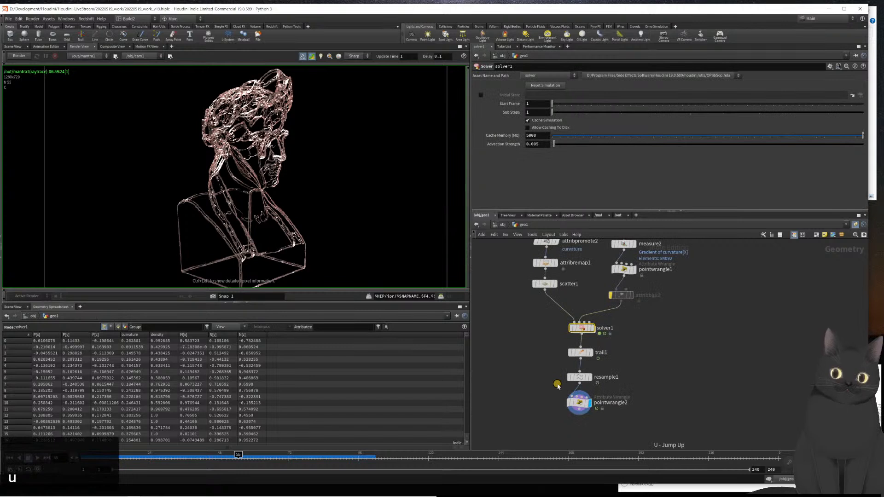
pyautogui.press('u')
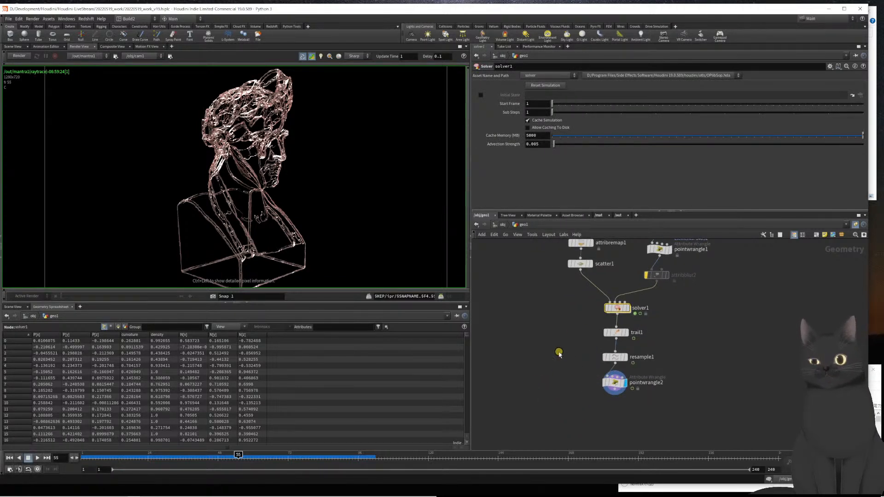
# Show the bust's trail curves in the scene view and rewind the timeline to frame 1
pyautogui.scroll(2, 554, 355)
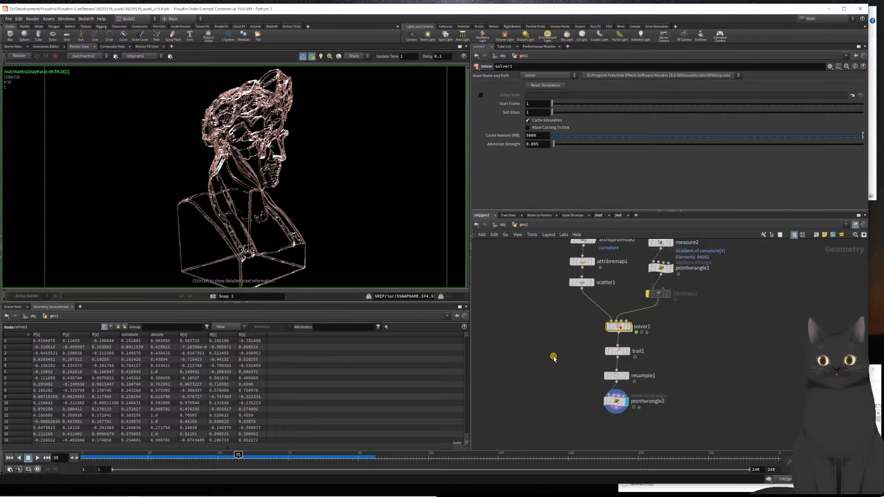
pyautogui.scroll(-2, 552, 350)
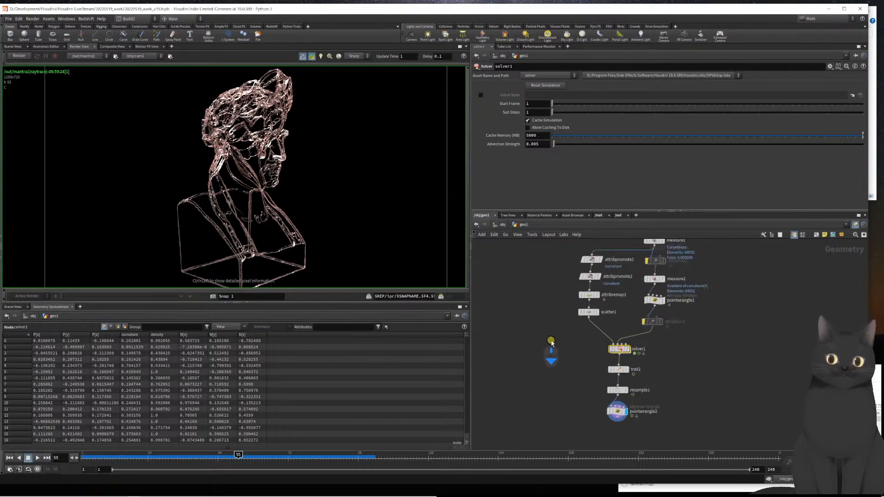
pyautogui.scroll(-2, 552, 343)
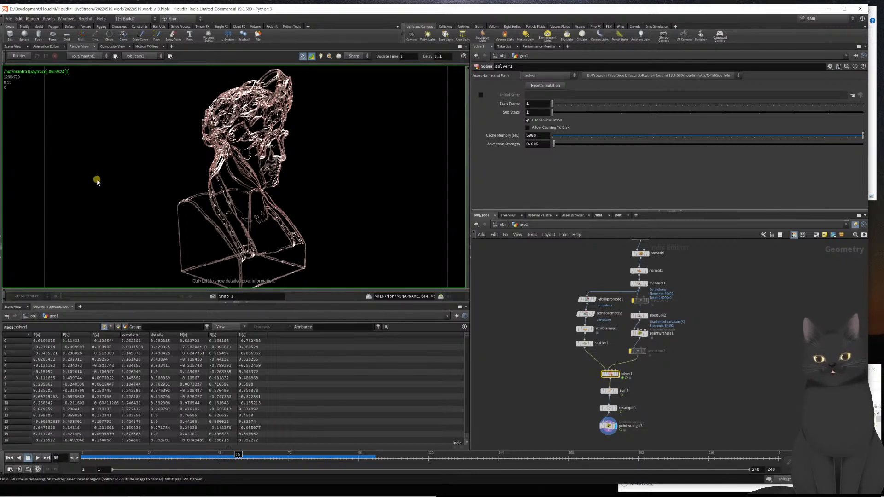
pyautogui.click(12, 47)
pyautogui.moveTo(238, 456); pyautogui.dragTo(72, 455)
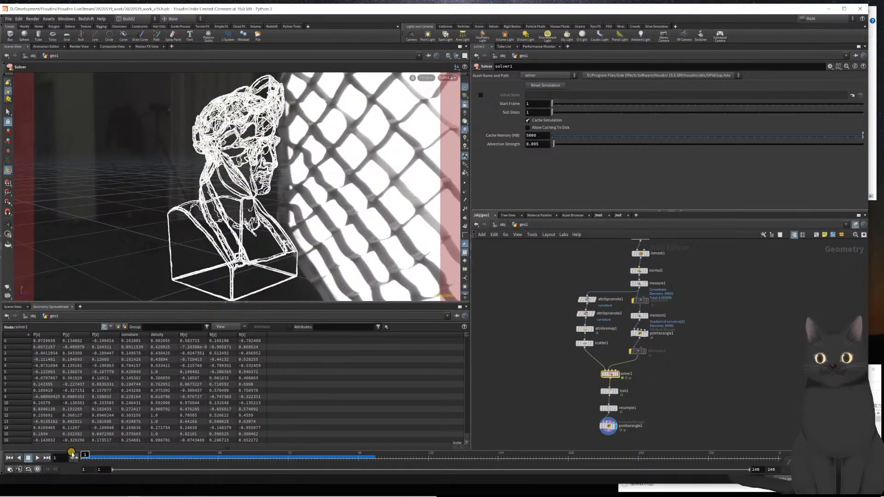
pyautogui.click(20, 469)
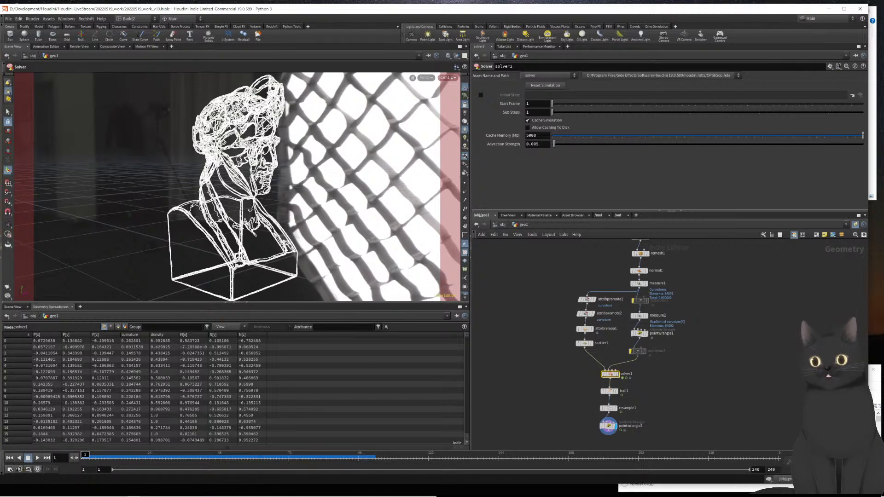